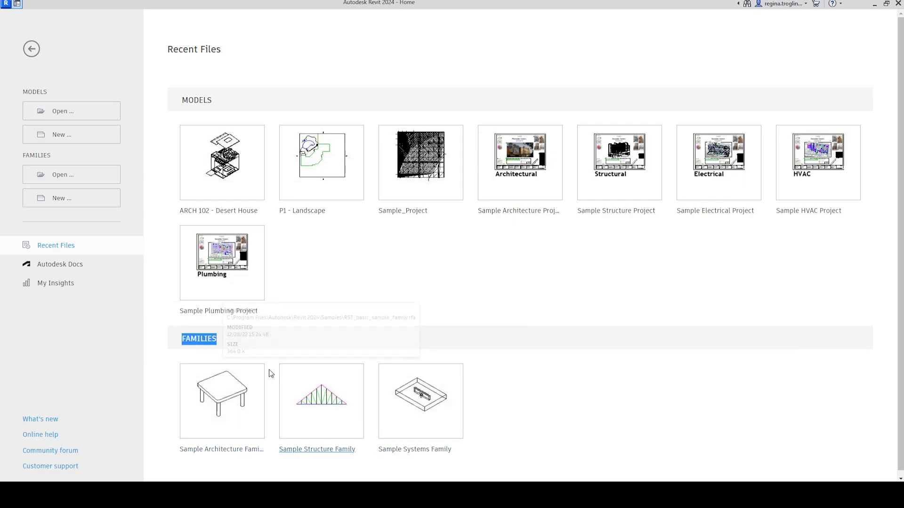
{"action": "left_click", "coordinate": [482, 285]}
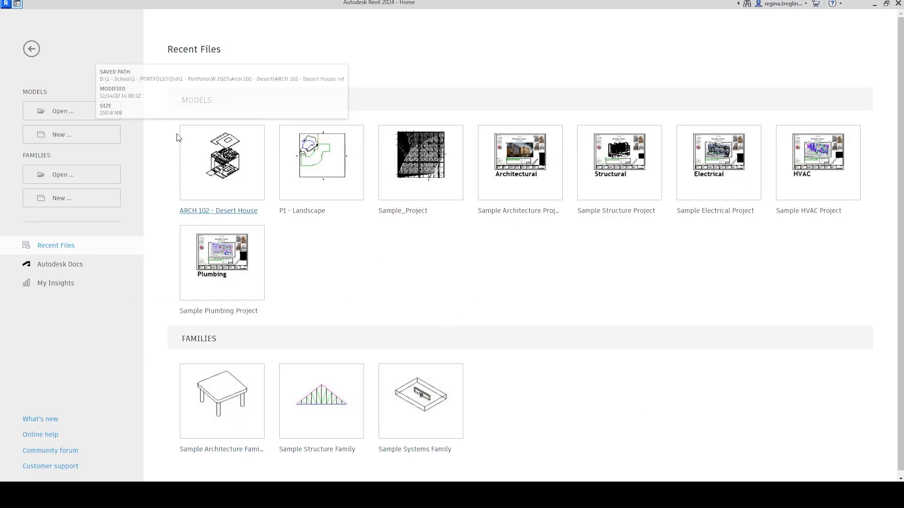
{"action": "left_click_drag", "start_coordinate": [181, 100], "coordinate": [220, 105]}
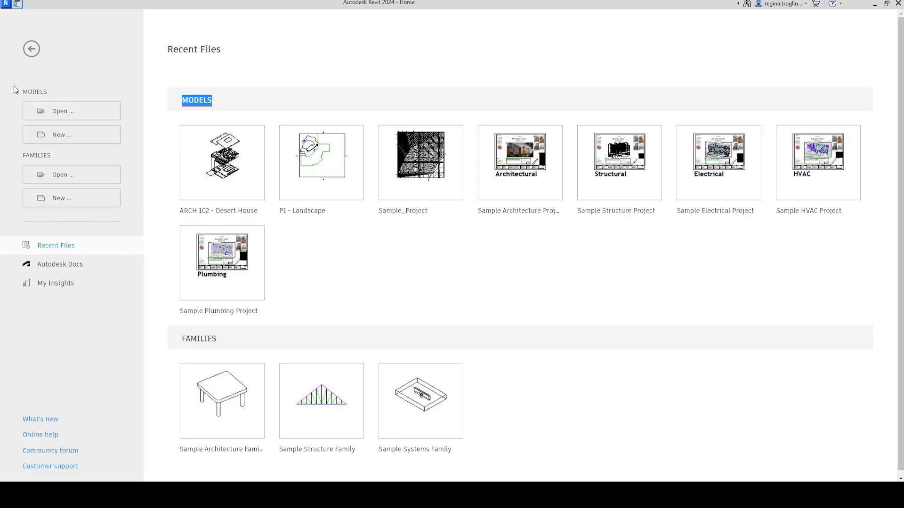
Step: Create a new project from the default.rte template in the English-Imperial folder
{"action": "left_click", "coordinate": [90, 136]}
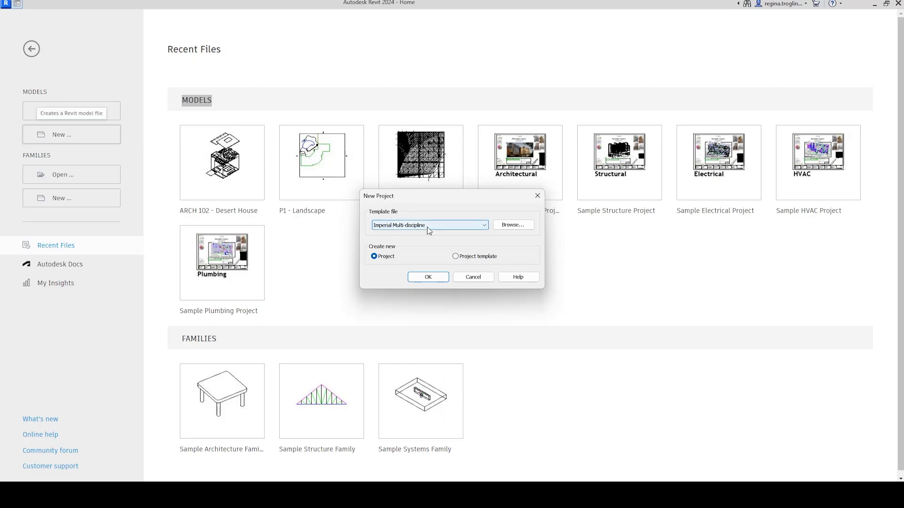
{"action": "left_click", "coordinate": [428, 226]}
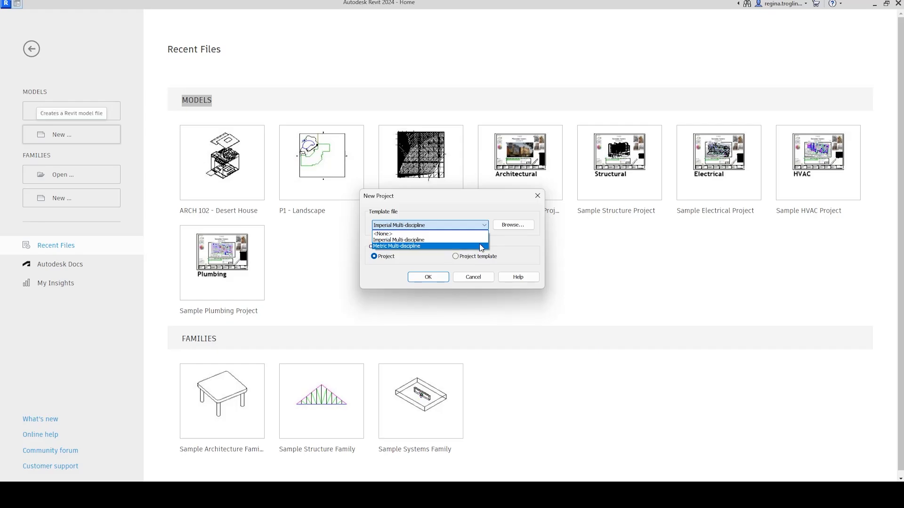
{"action": "left_click", "coordinate": [472, 225]}
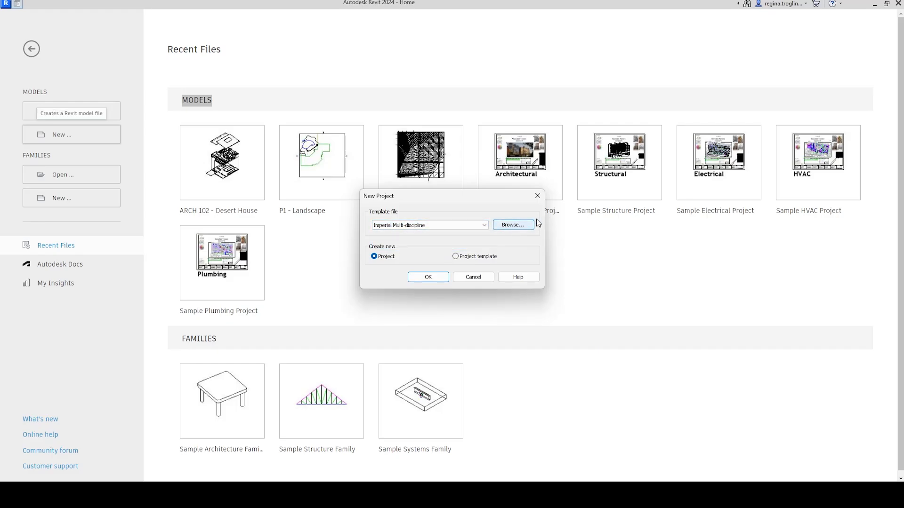
{"action": "left_click", "coordinate": [515, 226]}
{"action": "left_click", "coordinate": [498, 168]}
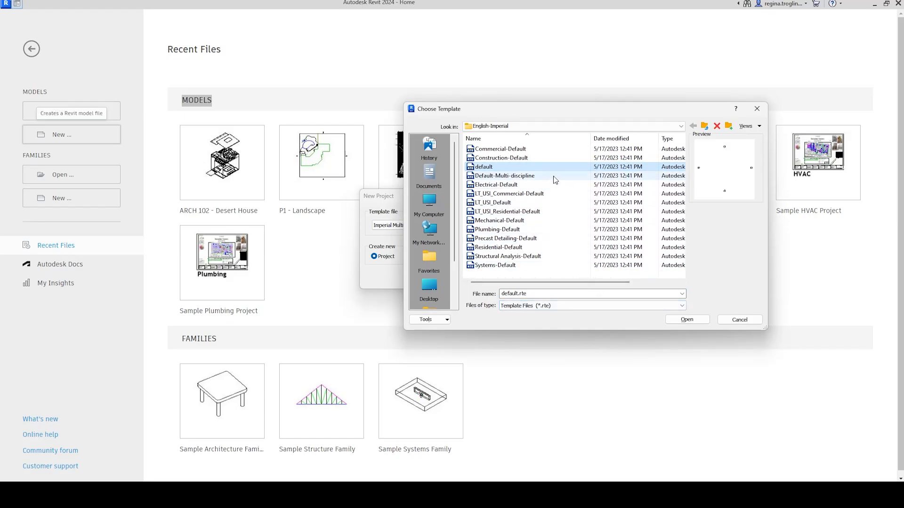
{"action": "left_click", "coordinate": [540, 248]}
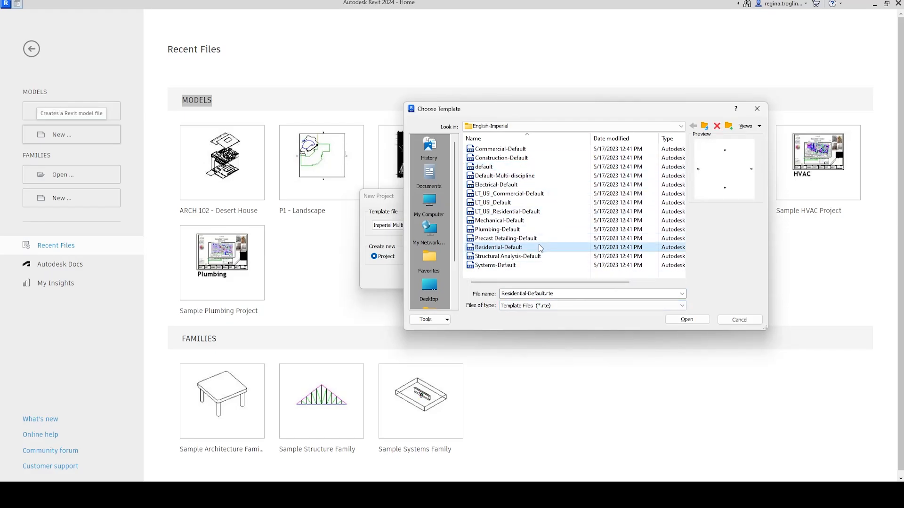
{"action": "left_click", "coordinate": [536, 169]}
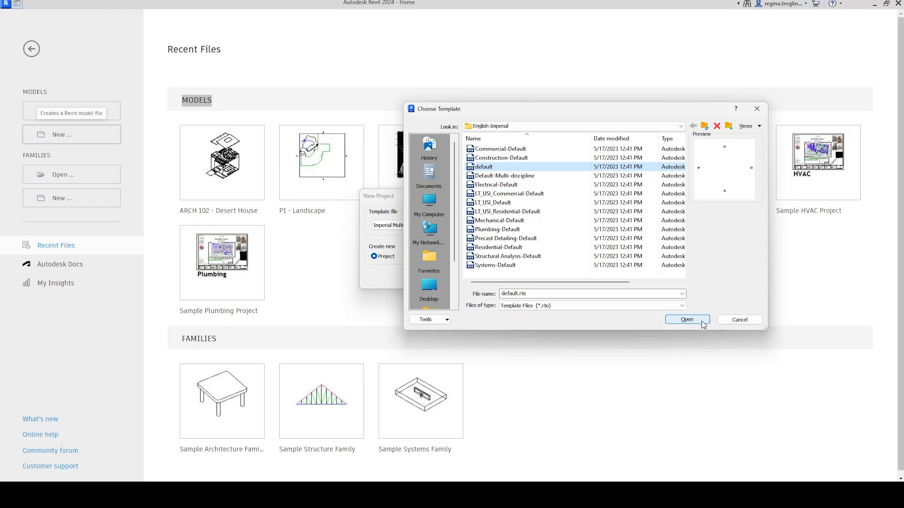
{"action": "left_click", "coordinate": [686, 320]}
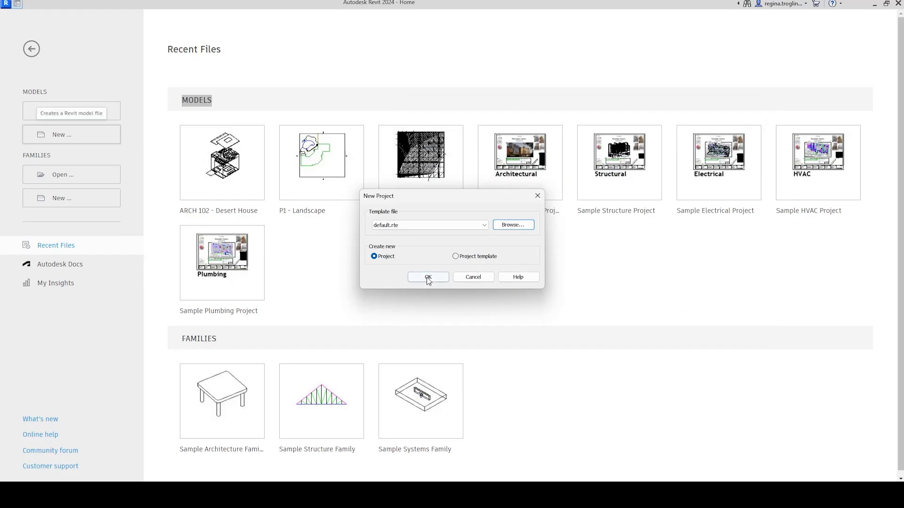
{"action": "left_click", "coordinate": [428, 278]}
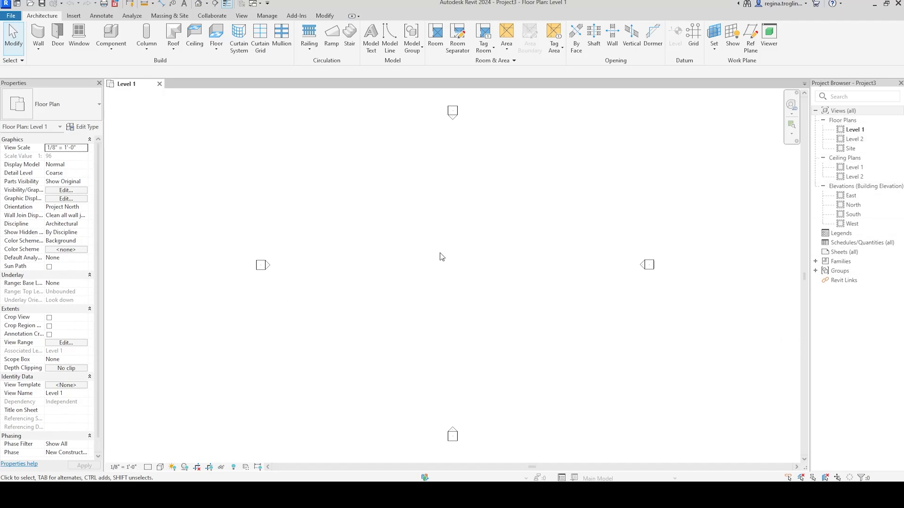
Step: Set the Level 1 floor plan's detail level to Fine and its visual style to Shaded
{"action": "left_click", "coordinate": [149, 469]}
{"action": "left_click", "coordinate": [163, 461]}
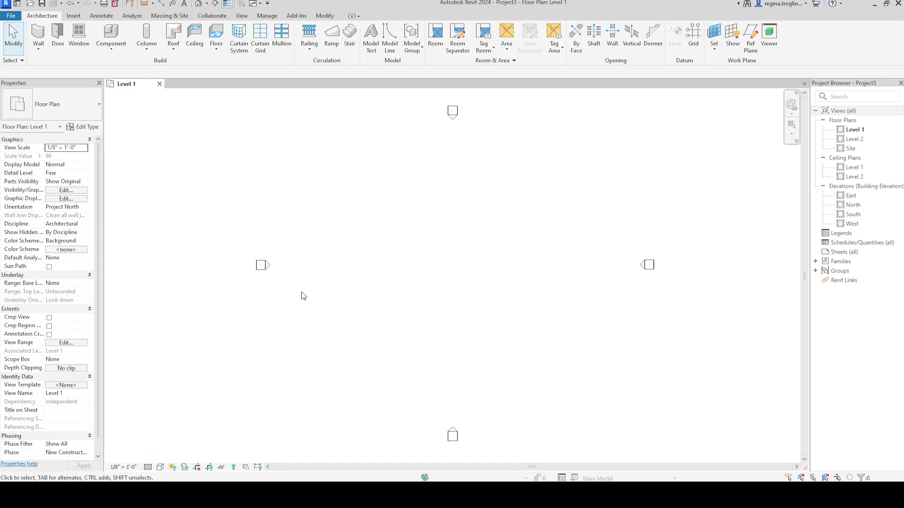
{"action": "left_click", "coordinate": [160, 467]}
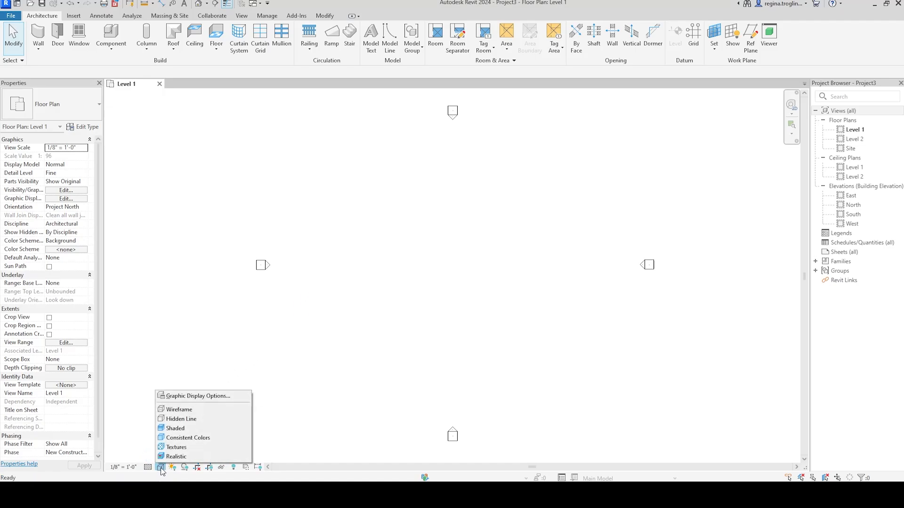
{"action": "left_click", "coordinate": [191, 430]}
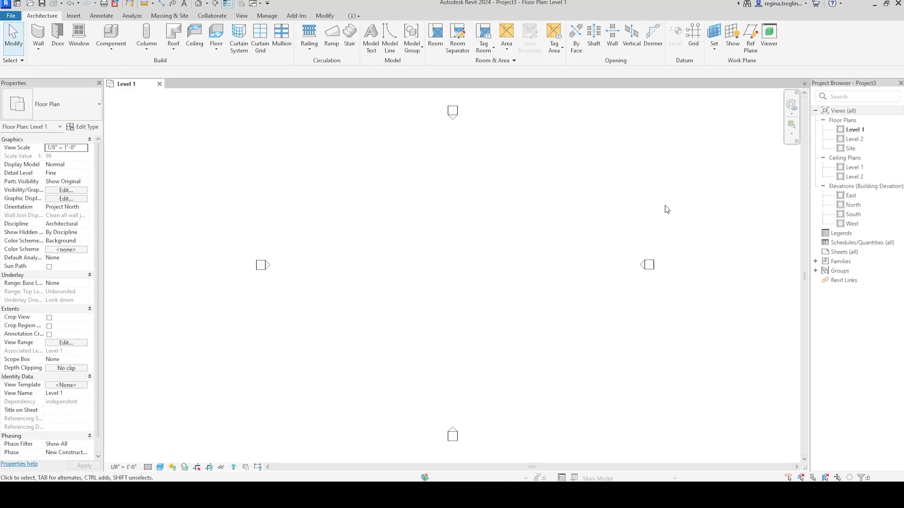
Step: Open the North elevation and set Level 2's elevation to 8' 0"
{"action": "double_click", "coordinate": [853, 205]}
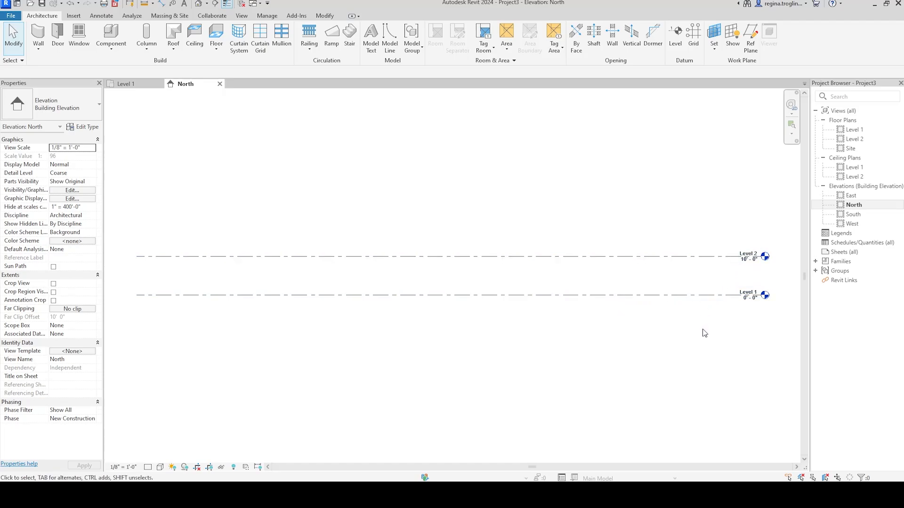
{"action": "scroll", "coordinate": [776, 274], "scroll_direction": "up", "scroll_amount": 5}
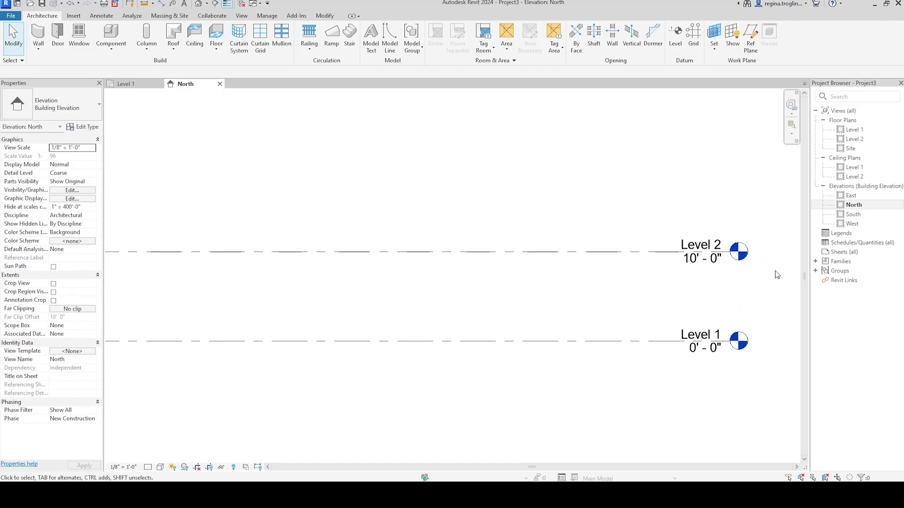
{"action": "scroll", "coordinate": [777, 275], "scroll_direction": "up", "scroll_amount": 2}
{"action": "left_click", "coordinate": [612, 242]}
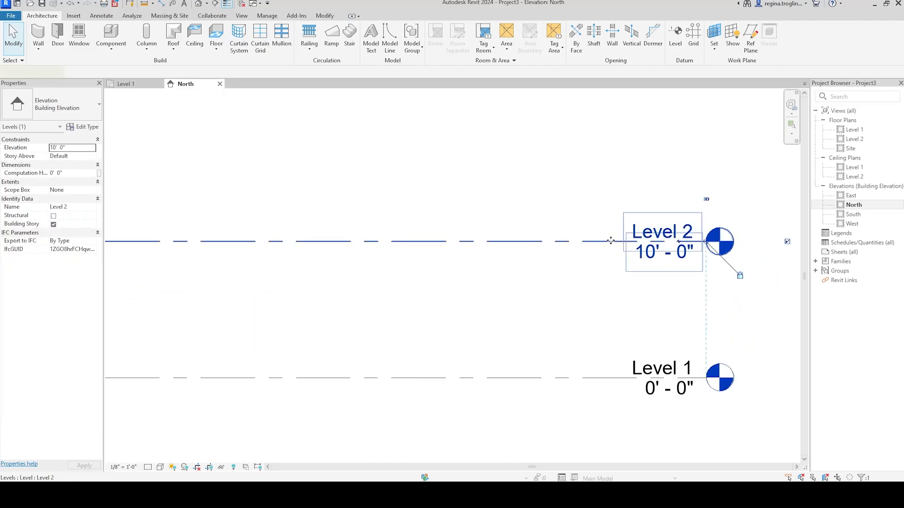
{"action": "left_click", "coordinate": [602, 379]}
{"action": "left_click", "coordinate": [585, 329]}
{"action": "left_click", "coordinate": [653, 257]}
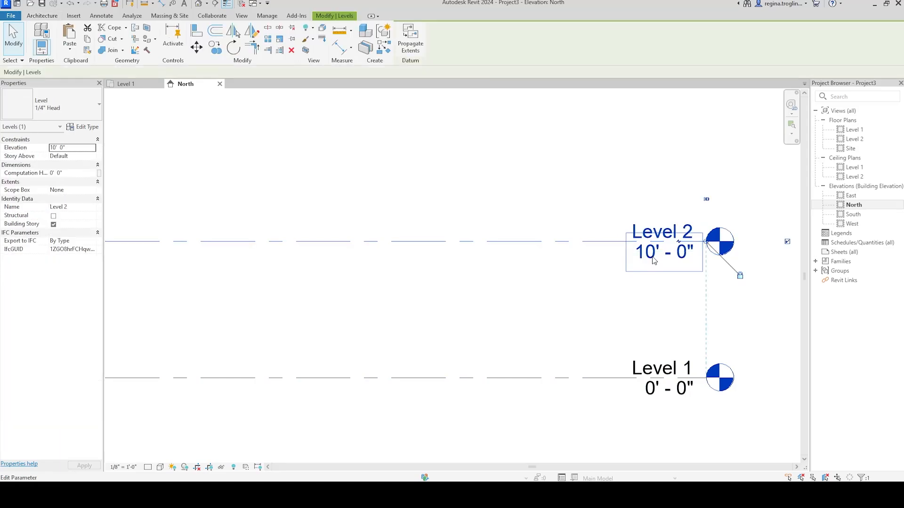
{"action": "left_click", "coordinate": [656, 253]}
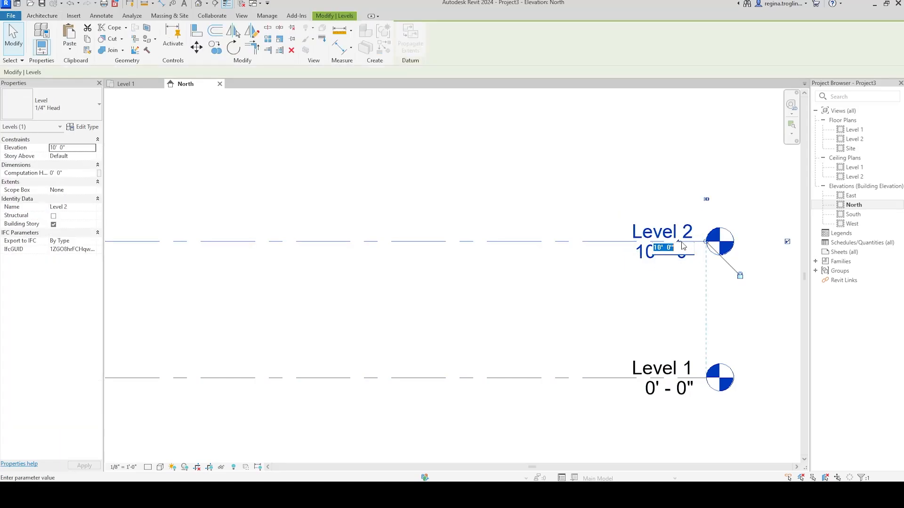
{"action": "type", "text": "8"}
{"action": "key", "text": "Return"}
Step: Rename Level 2 as Ceiling, including its corresponding views
{"action": "left_click", "coordinate": [671, 262]}
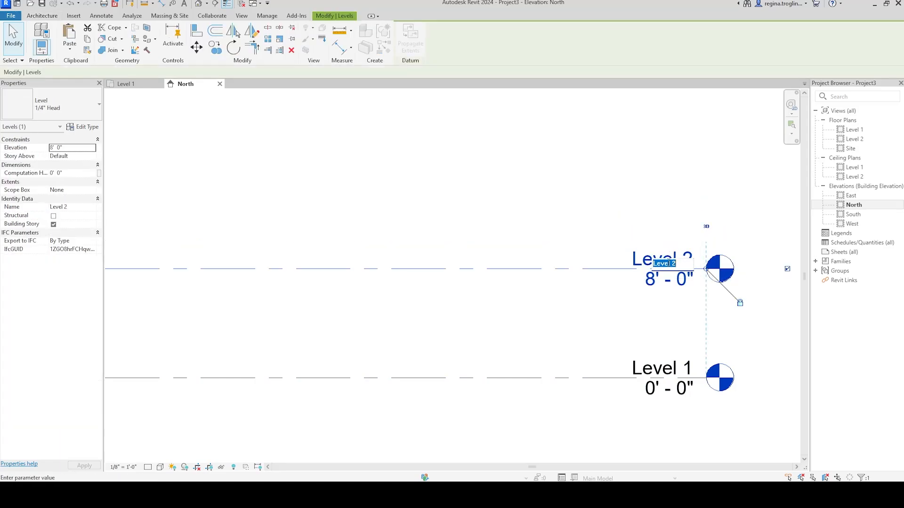
{"action": "type", "text": "ceiling"}
{"action": "key", "text": "Return"}
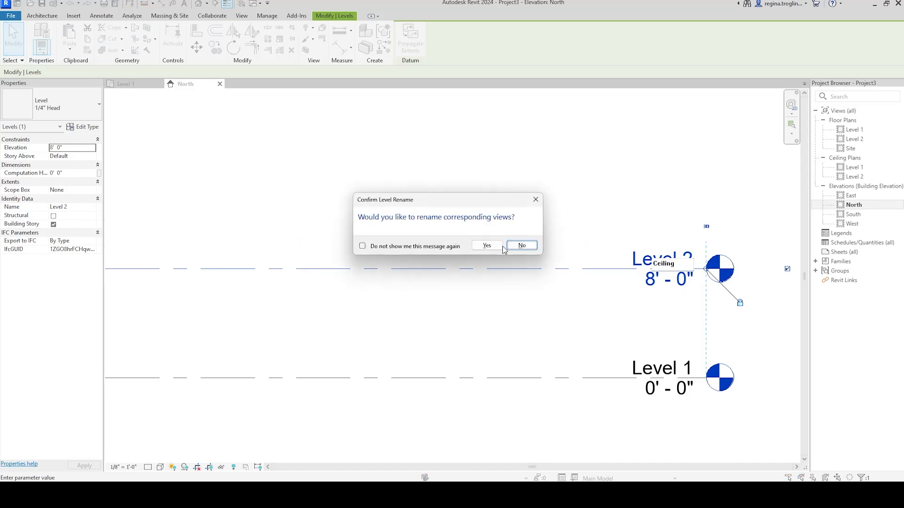
{"action": "left_click", "coordinate": [487, 246]}
{"action": "left_click", "coordinate": [570, 189]}
Step: Add a level about 8' 6" above the Ceiling level, with both ends aligned to the existing levels
{"action": "scroll", "coordinate": [570, 190], "scroll_direction": "down", "scroll_amount": 2}
{"action": "scroll", "coordinate": [569, 188], "scroll_direction": "down", "scroll_amount": 2}
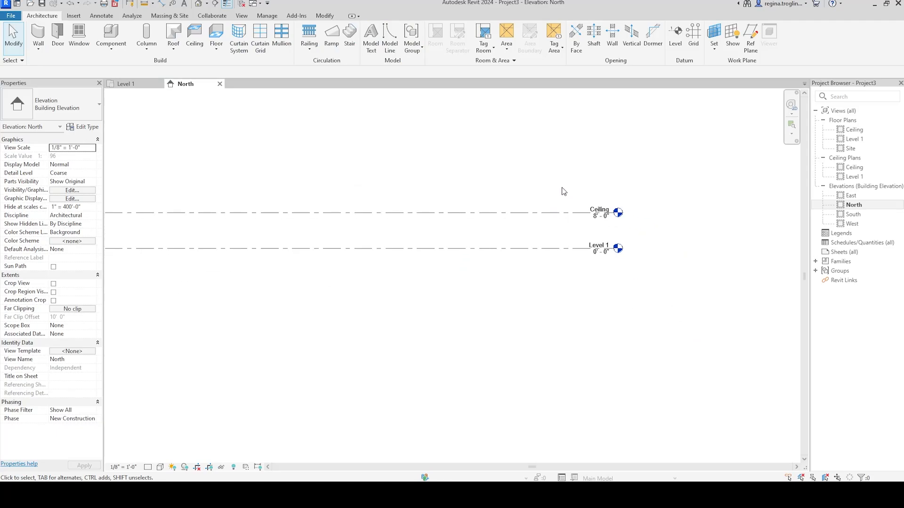
{"action": "middle_click_drag", "start_coordinate": [554, 188], "coordinate": [684, 262]}
{"action": "scroll", "coordinate": [761, 263], "scroll_direction": "up", "scroll_amount": 4}
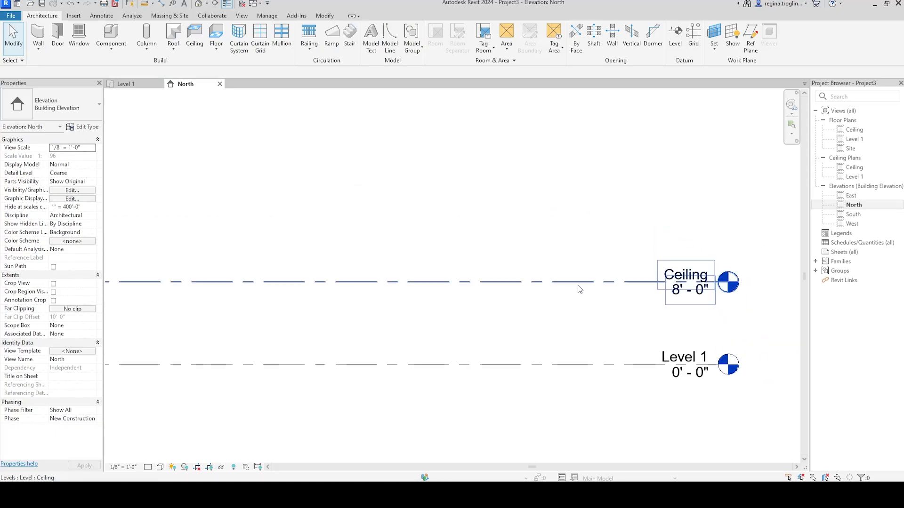
{"action": "scroll", "coordinate": [581, 285], "scroll_direction": "down", "scroll_amount": 4}
{"action": "middle_click_drag", "start_coordinate": [502, 264], "coordinate": [618, 274]}
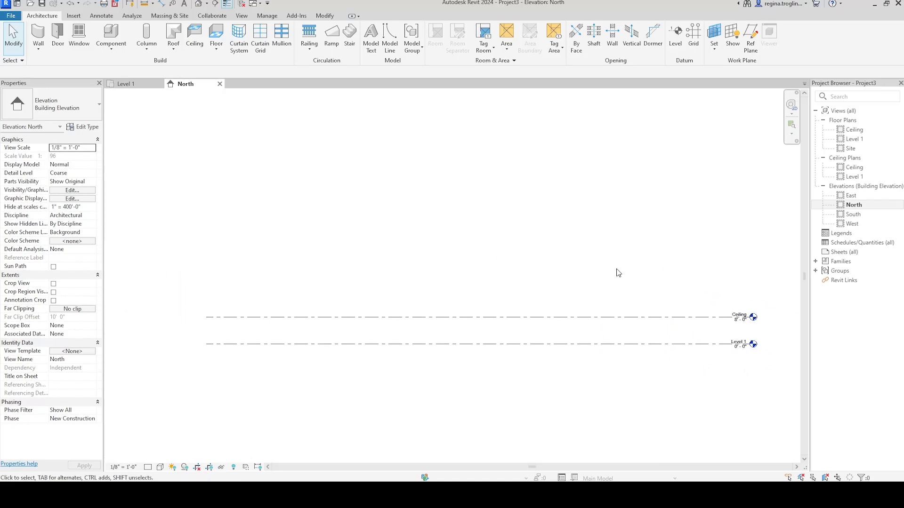
{"action": "left_click", "coordinate": [675, 35]}
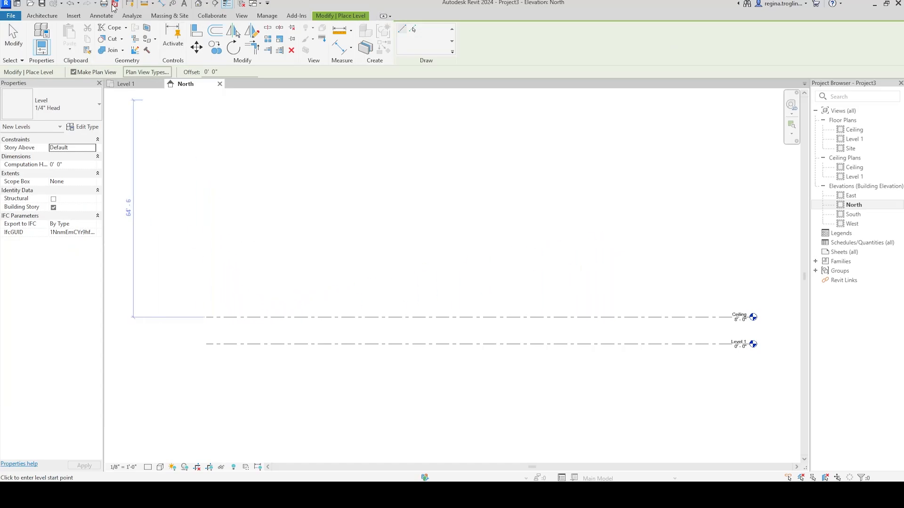
{"action": "left_click", "coordinate": [24, 16]}
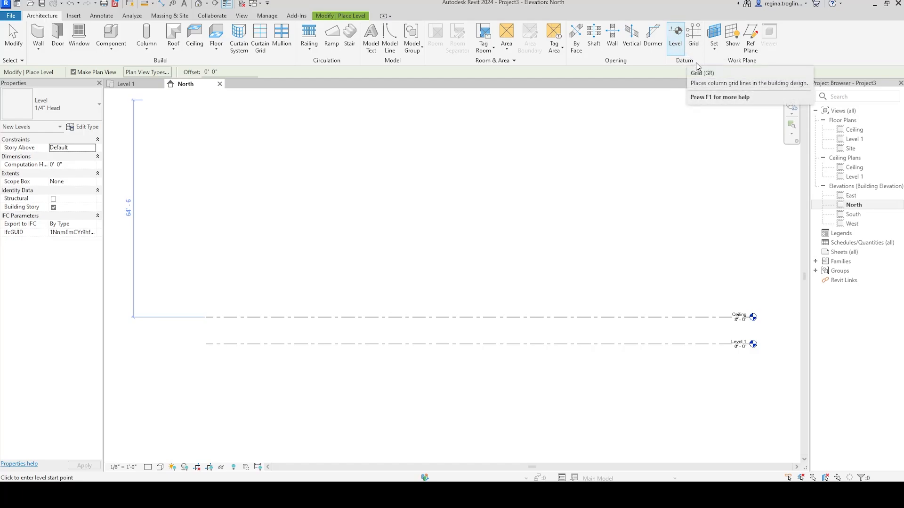
{"action": "left_click", "coordinate": [205, 288]}
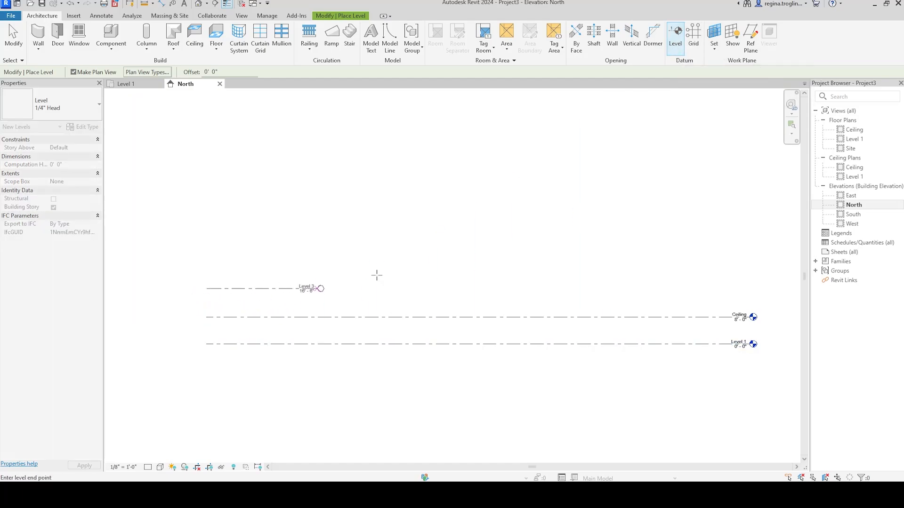
{"action": "left_click", "coordinate": [752, 263]}
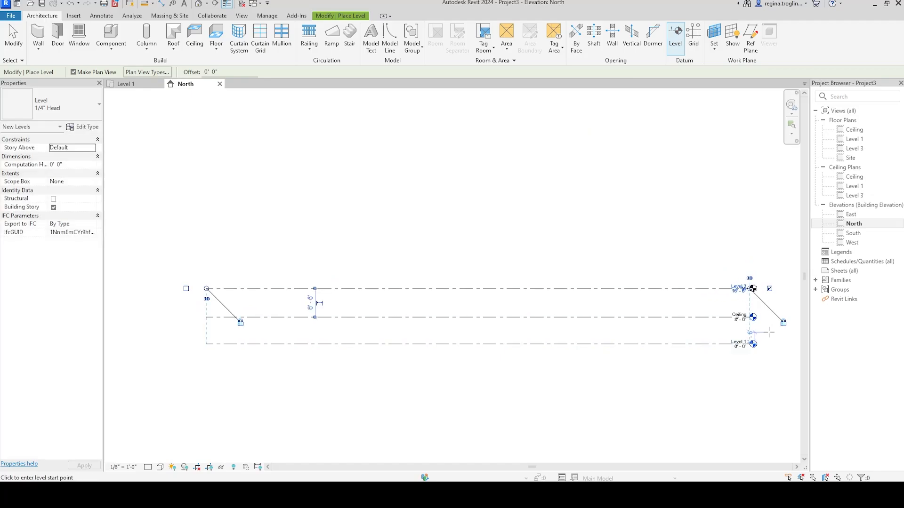
{"action": "key", "text": "Escape"}
{"action": "key", "text": "Escape"}
Step: Rename the new uppermost level as ROOF, including its corresponding views
{"action": "scroll", "coordinate": [769, 324], "scroll_direction": "up", "scroll_amount": 3}
{"action": "left_click", "coordinate": [705, 255]}
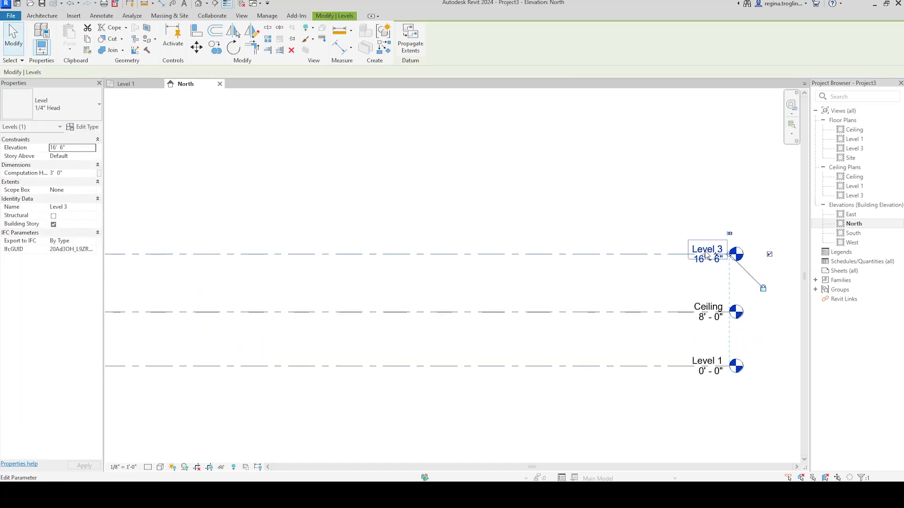
{"action": "left_click", "coordinate": [705, 250]}
{"action": "type", "text": "ROOF"}
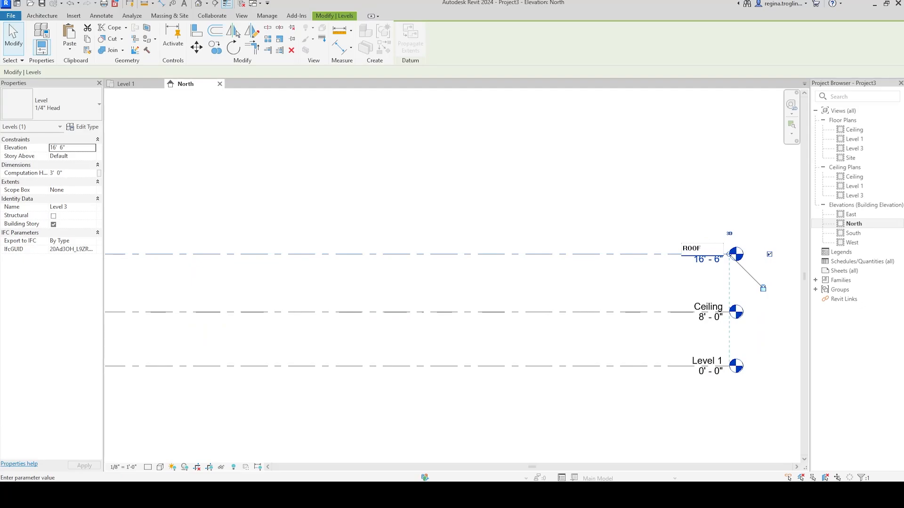
{"action": "left_click", "coordinate": [720, 131]}
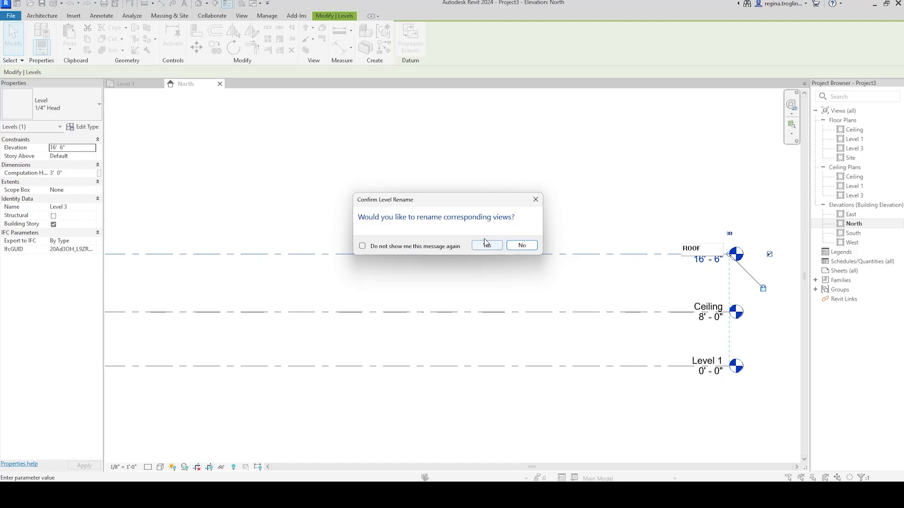
{"action": "left_click", "coordinate": [496, 248]}
Step: Set the ROOF level's elevation to 12' 0"
{"action": "left_click", "coordinate": [712, 259]}
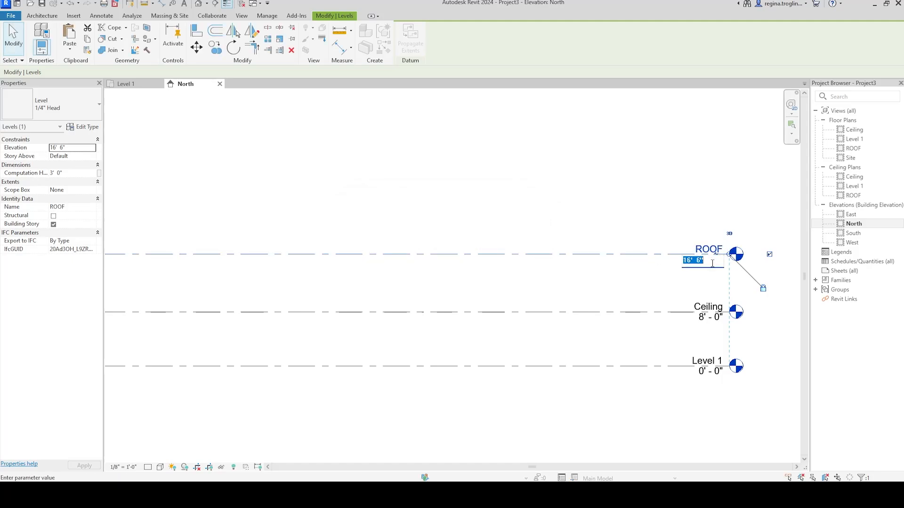
{"action": "type", "text": "12"}
{"action": "key", "text": "Return"}
{"action": "left_click", "coordinate": [719, 212]}
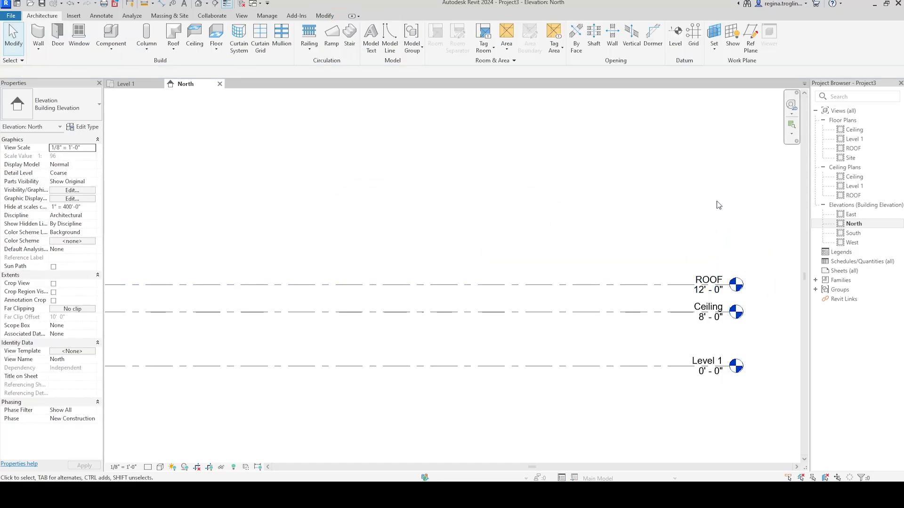
Step: Examine the names and heights of the ROOF, Ceiling and Level 1 levels in the North elevation
{"action": "scroll", "coordinate": [718, 206], "scroll_direction": "down", "scroll_amount": 2}
{"action": "left_click", "coordinate": [698, 277]}
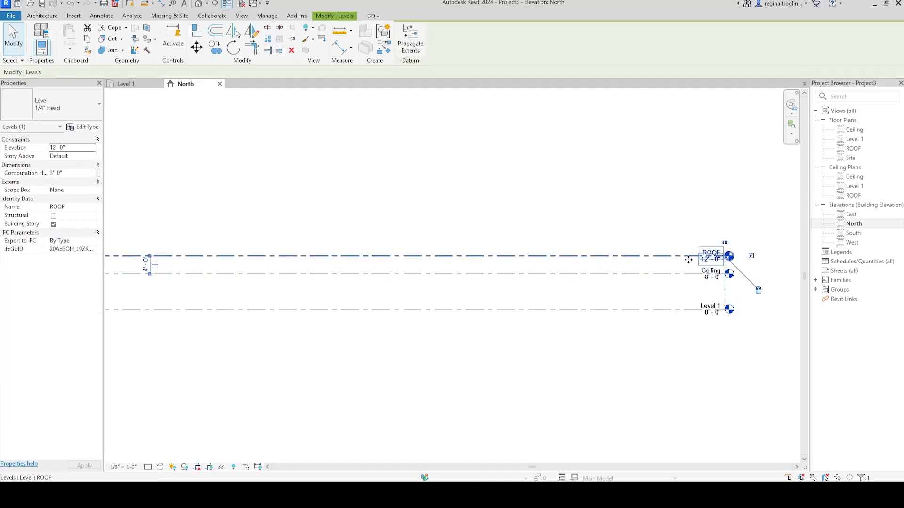
{"action": "left_click", "coordinate": [678, 363]}
{"action": "scroll", "coordinate": [765, 261], "scroll_direction": "up", "scroll_amount": 1}
{"action": "scroll", "coordinate": [753, 288], "scroll_direction": "up", "scroll_amount": 3}
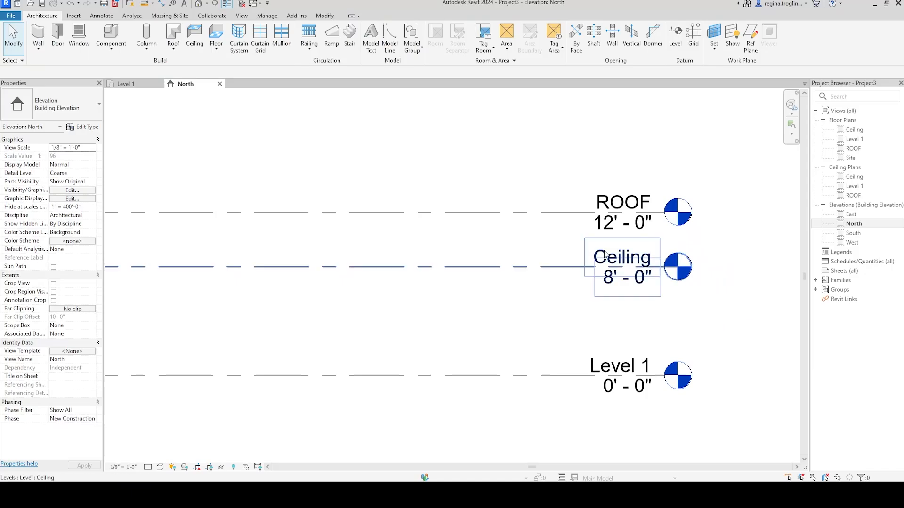
{"action": "scroll", "coordinate": [632, 281], "scroll_direction": "down", "scroll_amount": 5}
{"action": "middle_click_drag", "start_coordinate": [357, 399], "coordinate": [526, 398]}
{"action": "scroll", "coordinate": [528, 394], "scroll_direction": "down", "scroll_amount": 2}
{"action": "middle_click_drag", "start_coordinate": [593, 406], "coordinate": [553, 401]}
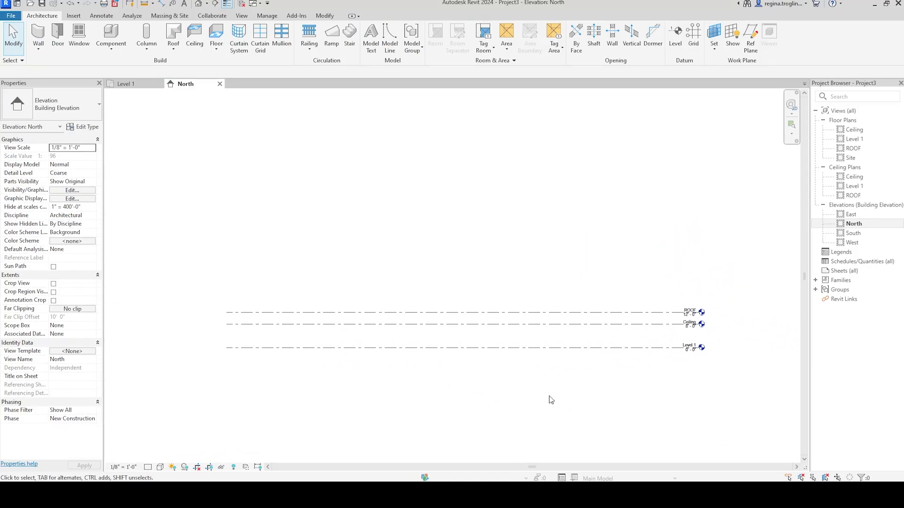
{"action": "scroll", "coordinate": [535, 387], "scroll_direction": "up", "scroll_amount": 1}
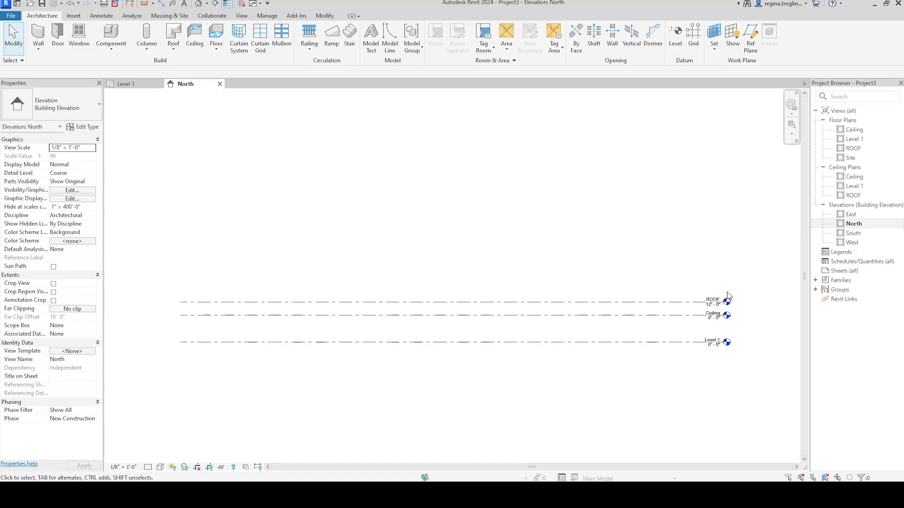
{"action": "left_click", "coordinate": [675, 35]}
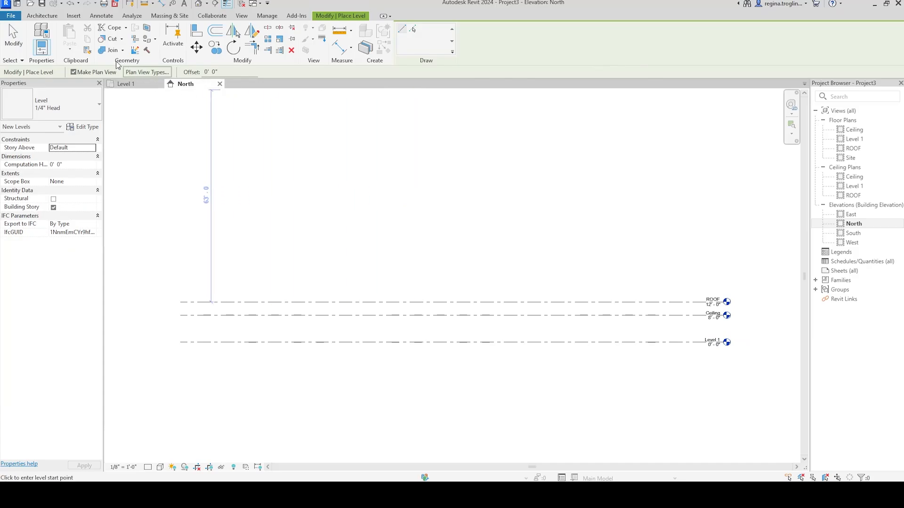
{"action": "left_click", "coordinate": [74, 73]}
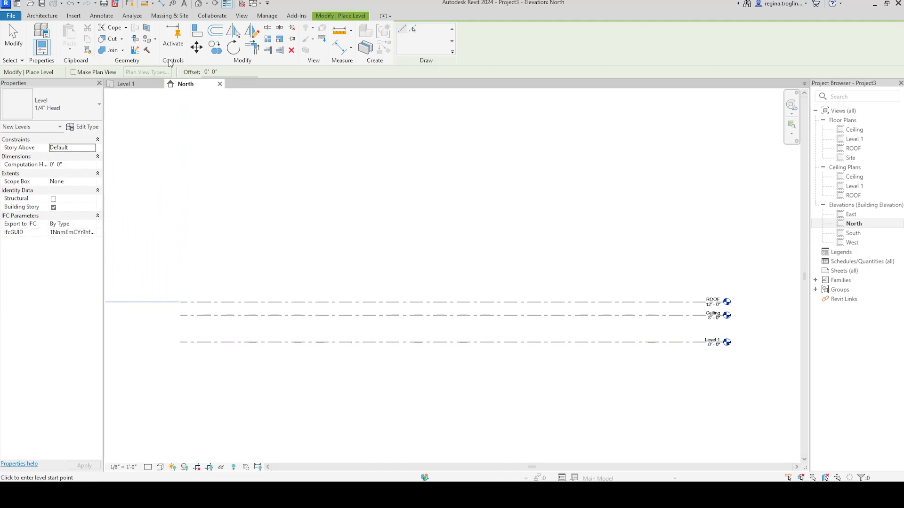
{"action": "key", "text": "Escape"}
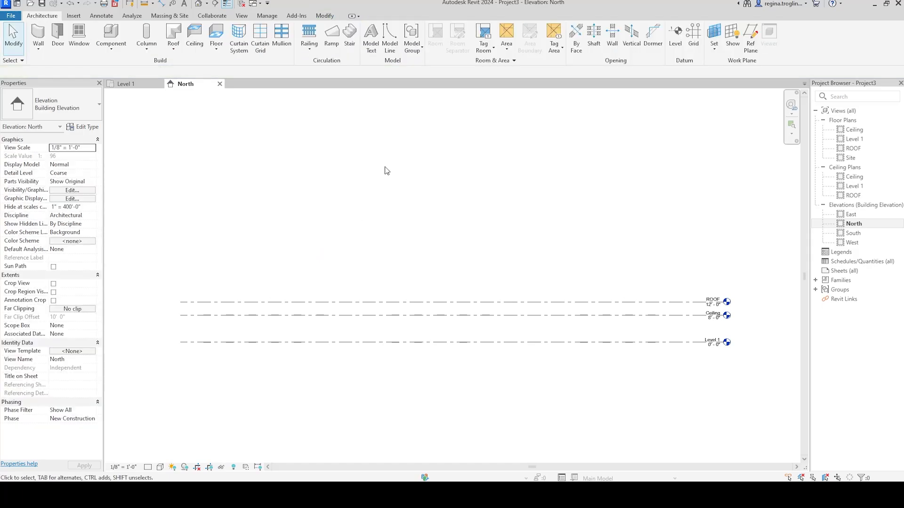
Step: Examine the New Floor Plan options for creating plan views from levels, without creating a view
{"action": "left_click", "coordinate": [267, 16]}
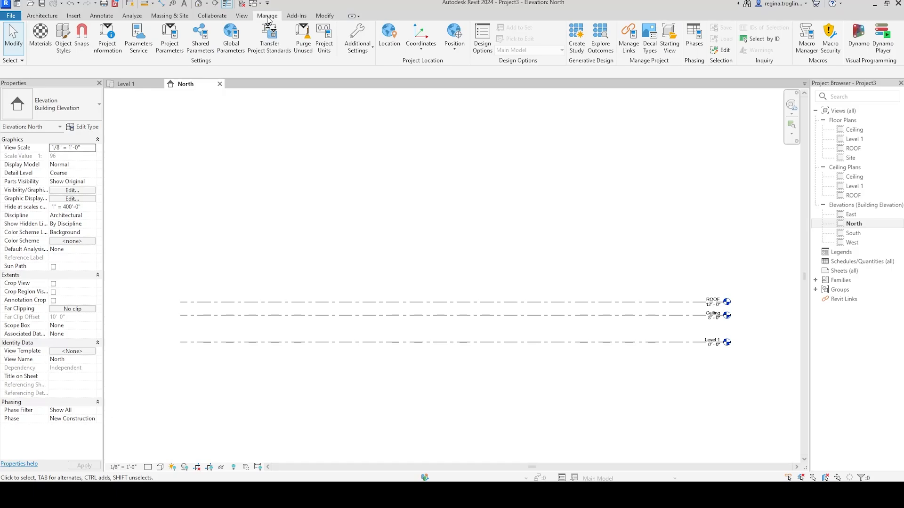
{"action": "left_click", "coordinate": [242, 17]}
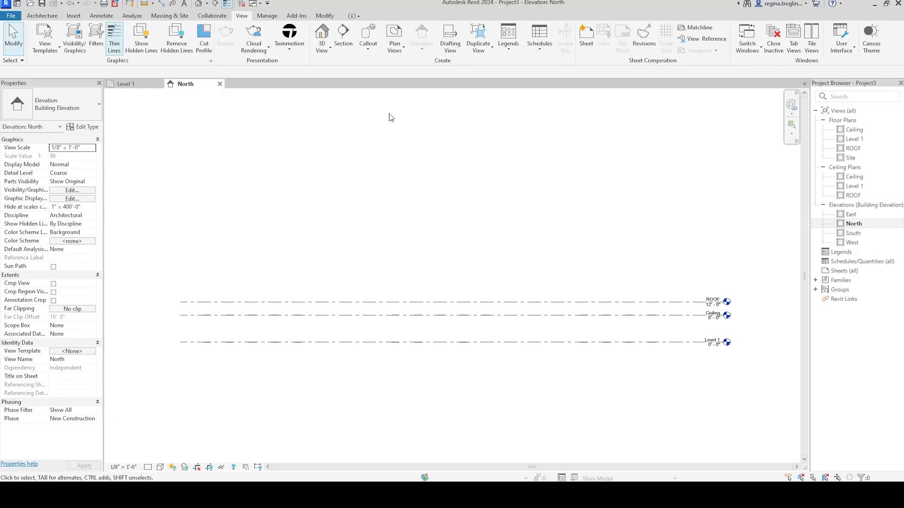
{"action": "left_click", "coordinate": [396, 46]}
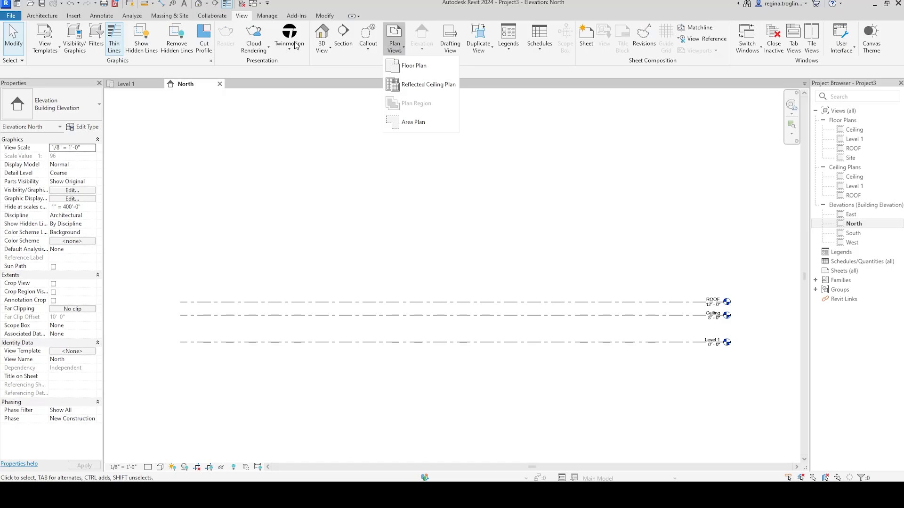
{"action": "left_click", "coordinate": [531, 62]}
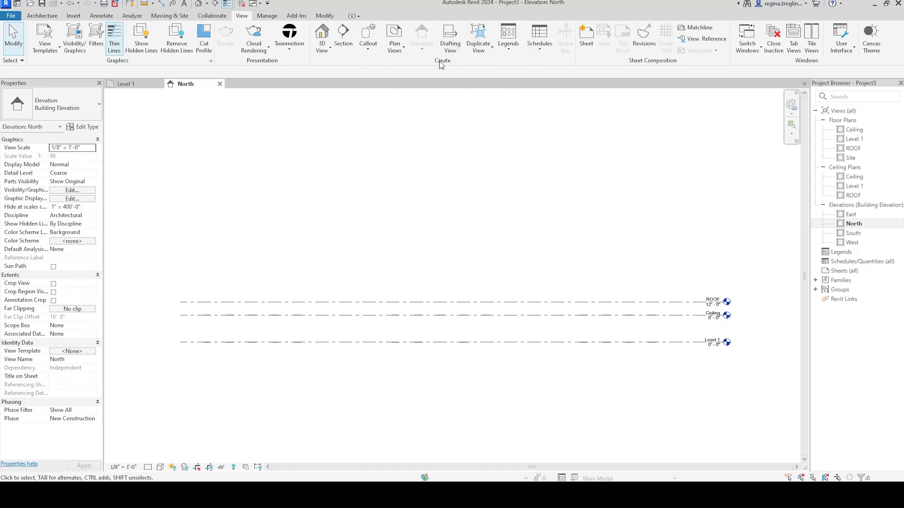
{"action": "left_click", "coordinate": [402, 46]}
{"action": "left_click", "coordinate": [404, 66]}
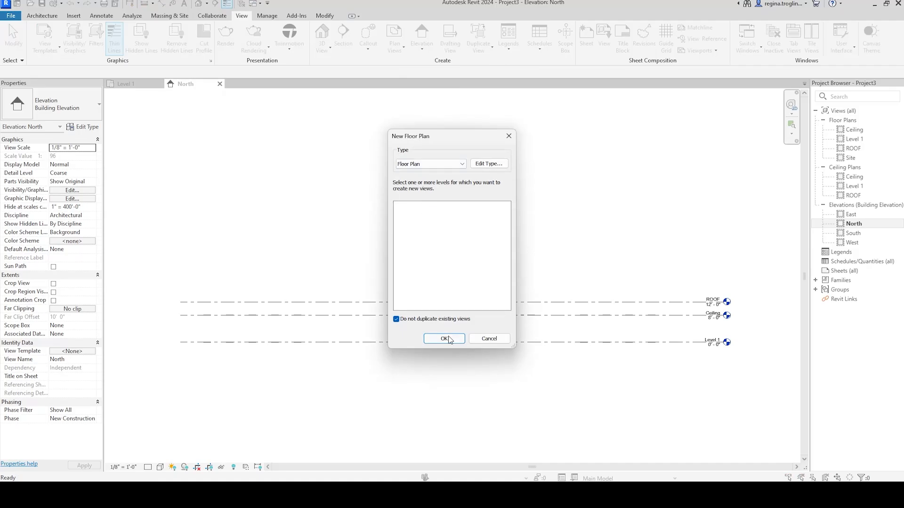
{"action": "left_click", "coordinate": [490, 339]}
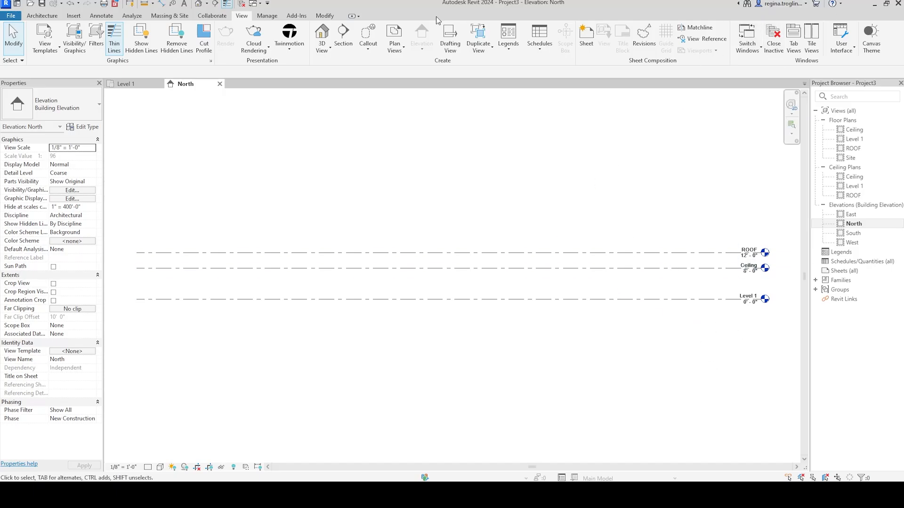
Step: Add a level without a plan view about 4' 6" below Level 1, with both ends aligned to the existing levels
{"action": "left_click", "coordinate": [29, 17]}
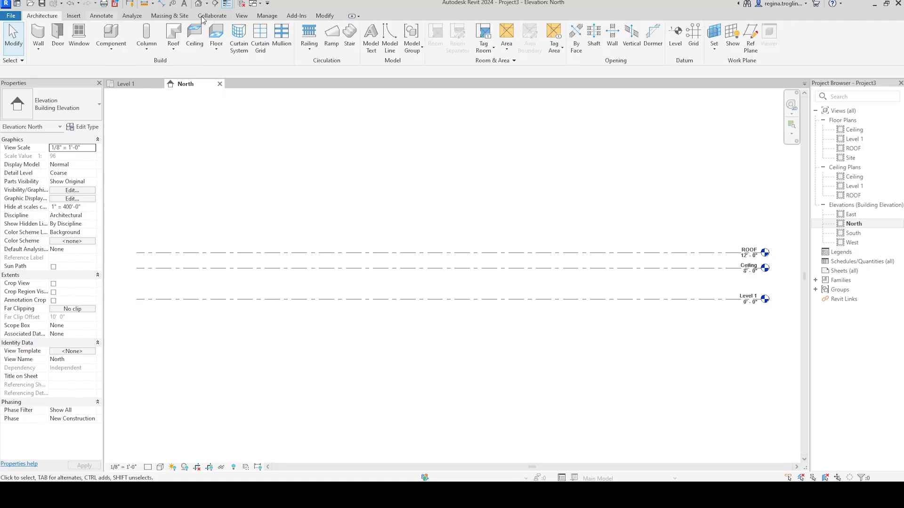
{"action": "left_click", "coordinate": [677, 38]}
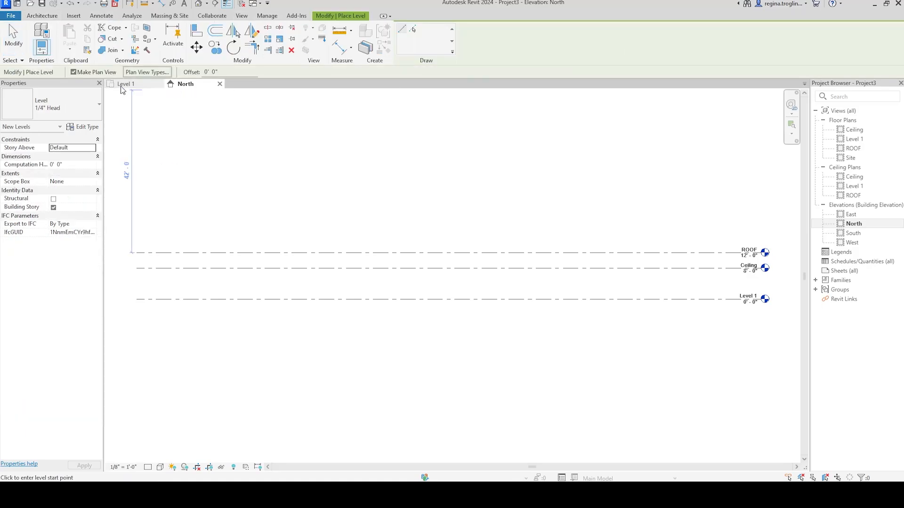
{"action": "left_click", "coordinate": [131, 317]}
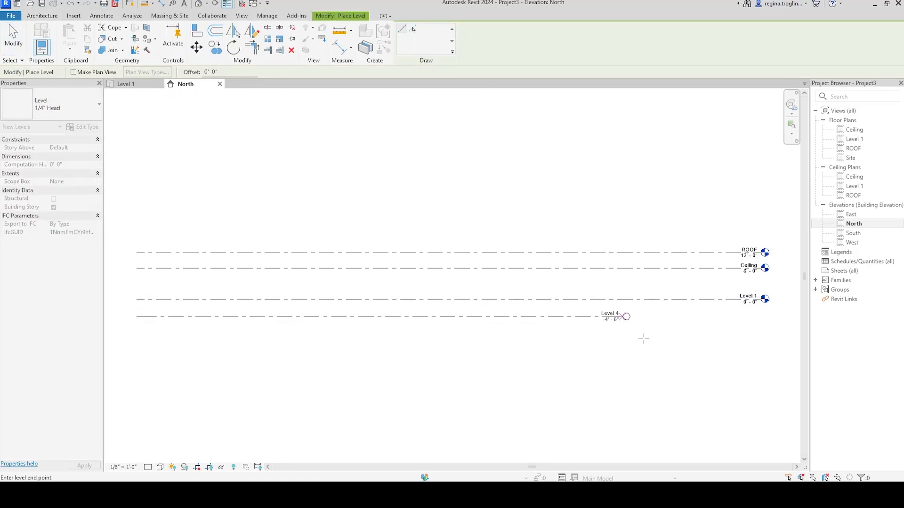
{"action": "left_click", "coordinate": [758, 333]}
{"action": "key", "text": "Escape"}
{"action": "key", "text": "Escape"}
Step: Rename the new lowest level as BOF and set its elevation to -1' 0"
{"action": "scroll", "coordinate": [792, 307], "scroll_direction": "up", "scroll_amount": 5}
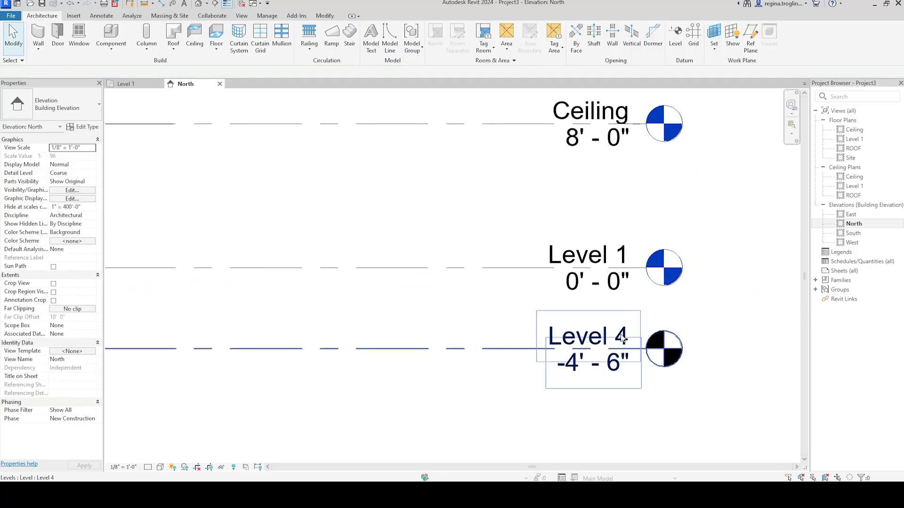
{"action": "left_click", "coordinate": [622, 337]}
{"action": "left_click", "coordinate": [615, 340]}
{"action": "type", "text": "BOF"}
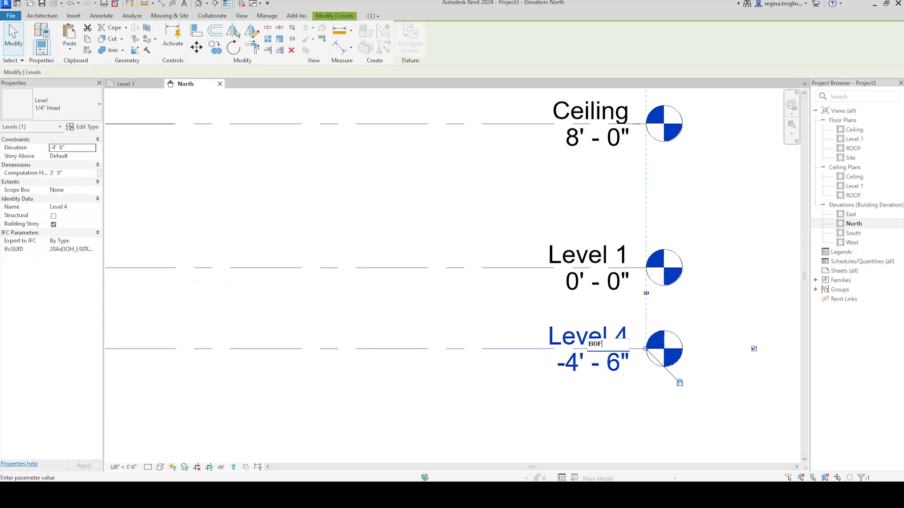
{"action": "key", "text": "Return"}
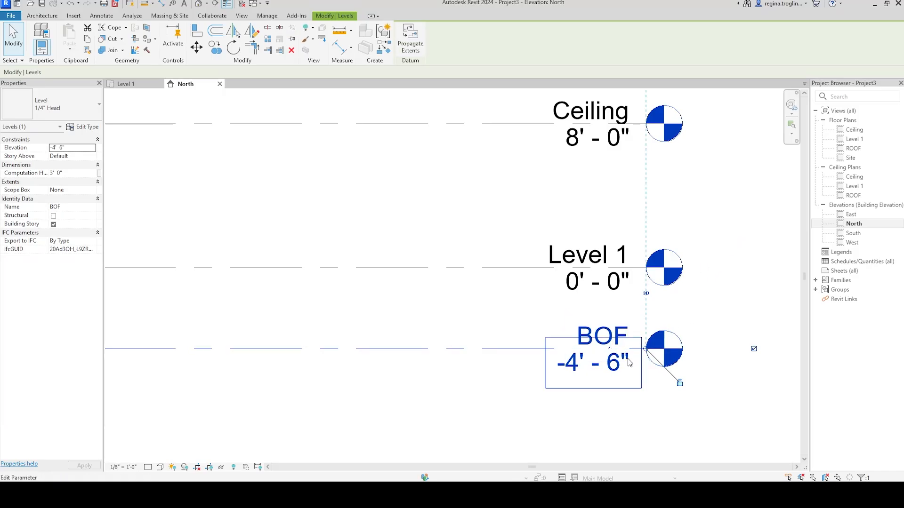
{"action": "left_click", "coordinate": [612, 370]}
{"action": "type", "text": "-1"}
{"action": "key", "text": "Return"}
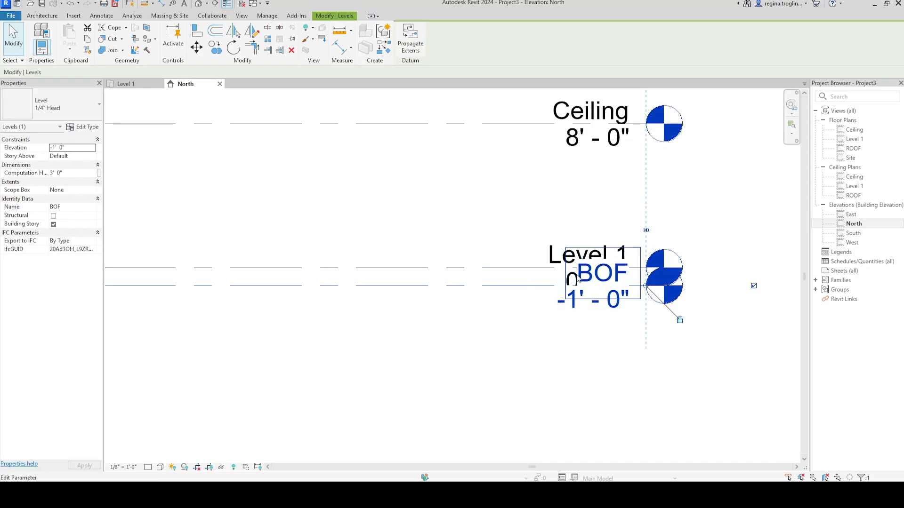
Step: Add an elbow to the BOF level line and shift its head down, clear of the Level 1 label
{"action": "left_click", "coordinate": [611, 288]}
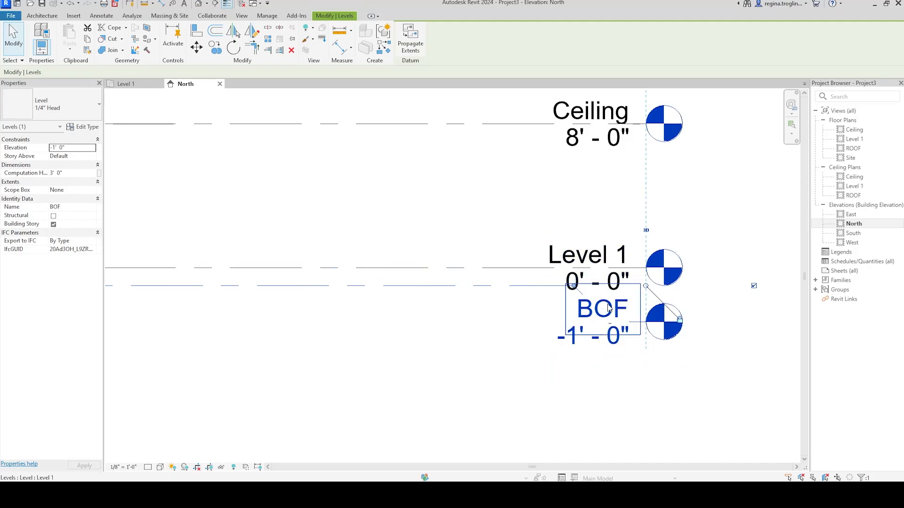
{"action": "key", "text": "ctrl+z"}
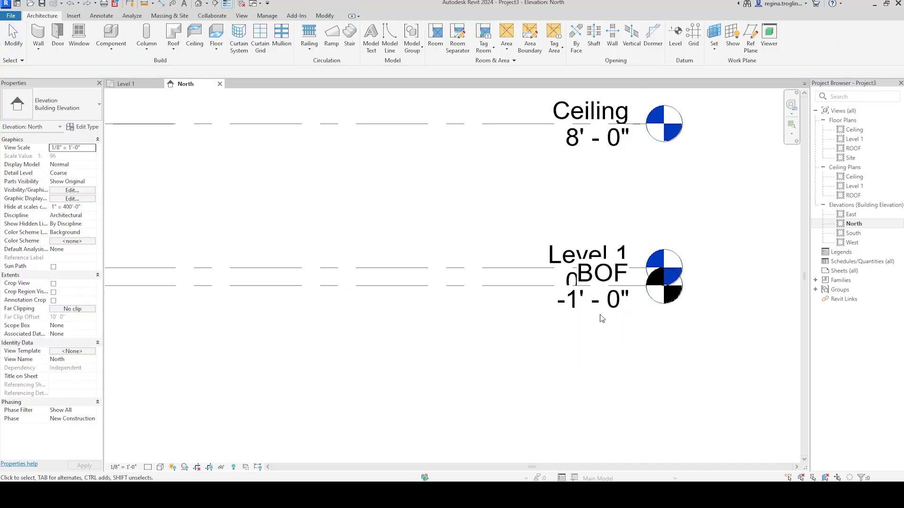
{"action": "left_click", "coordinate": [565, 286]}
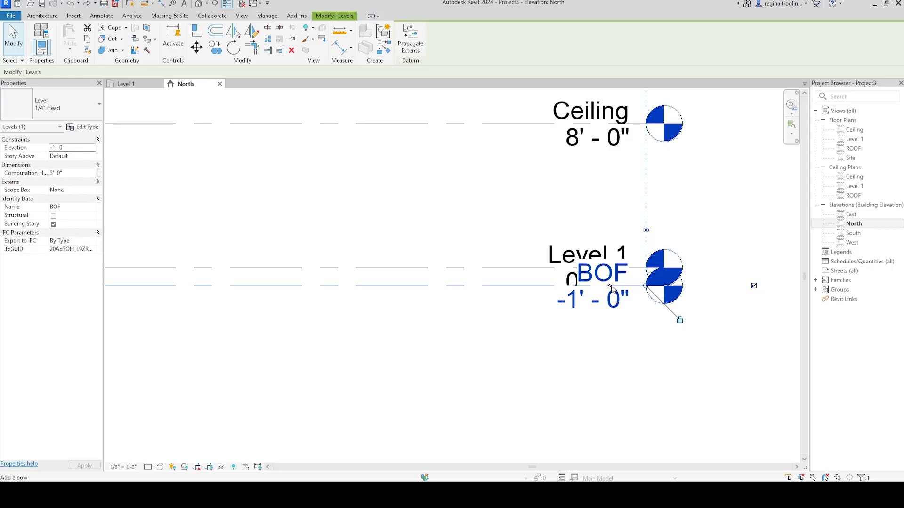
{"action": "left_click", "coordinate": [611, 288]}
{"action": "left_click_drag", "start_coordinate": [614, 325], "coordinate": [574, 346]}
{"action": "left_click_drag", "start_coordinate": [573, 285], "coordinate": [488, 285]}
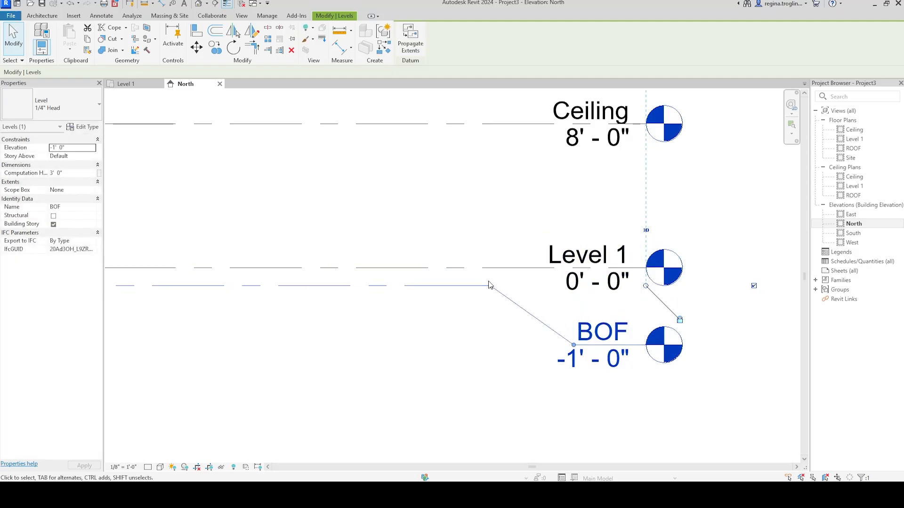
{"action": "left_click_drag", "start_coordinate": [573, 345], "coordinate": [577, 334]}
{"action": "left_click", "coordinate": [560, 395]}
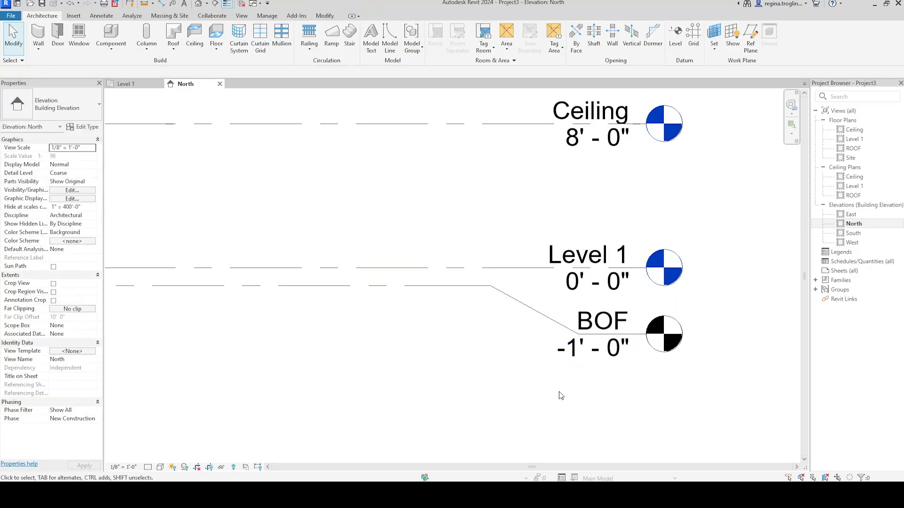
Step: Compare the BOF level head with the heads of the levels that have plan views
{"action": "scroll", "coordinate": [560, 395], "scroll_direction": "down", "scroll_amount": 3}
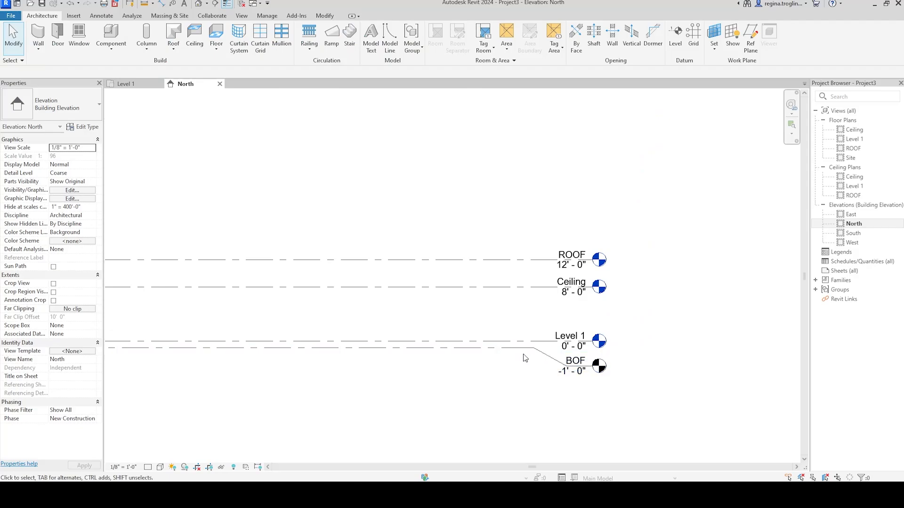
{"action": "scroll", "coordinate": [514, 369], "scroll_direction": "down", "scroll_amount": 3}
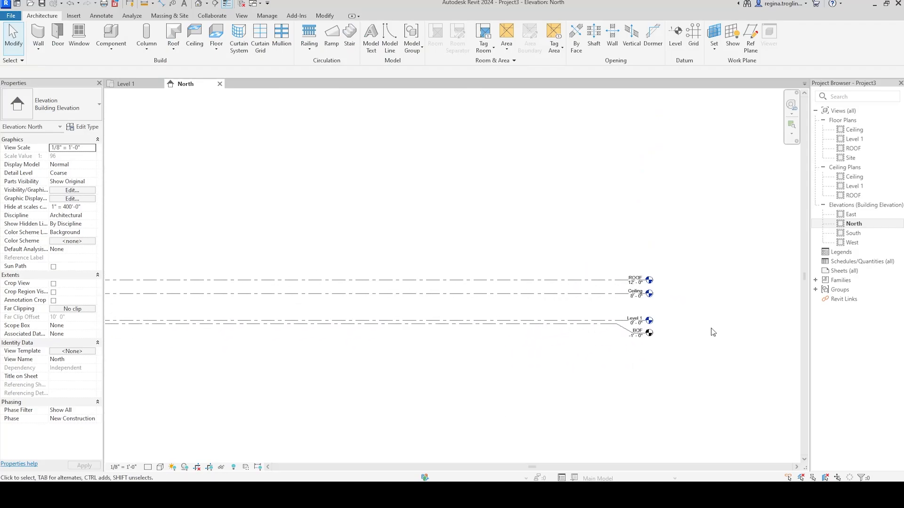
{"action": "scroll", "coordinate": [692, 329], "scroll_direction": "up", "scroll_amount": 5}
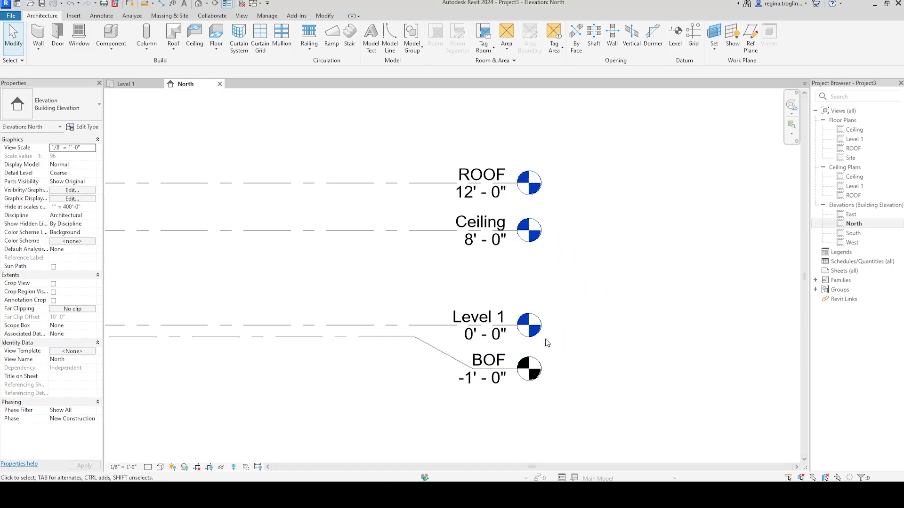
{"action": "scroll", "coordinate": [658, 308], "scroll_direction": "down", "scroll_amount": 5}
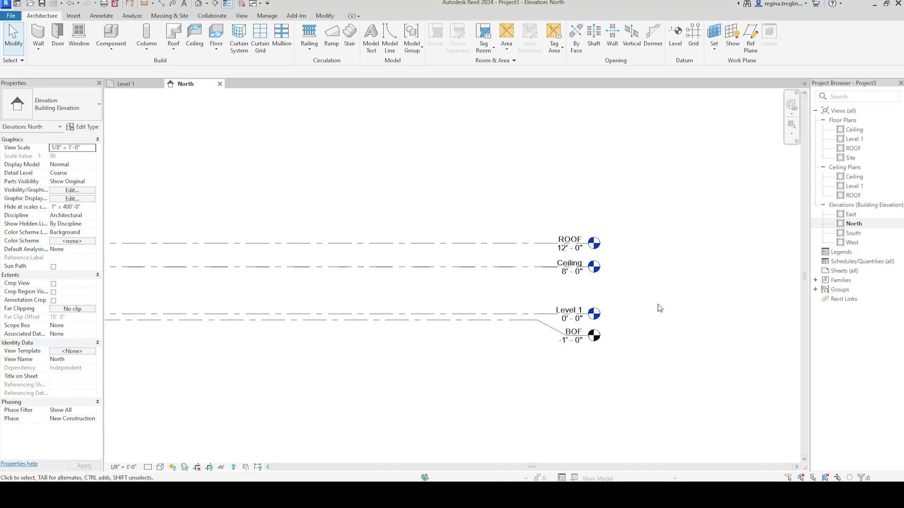
{"action": "scroll", "coordinate": [616, 345], "scroll_direction": "up", "scroll_amount": 3}
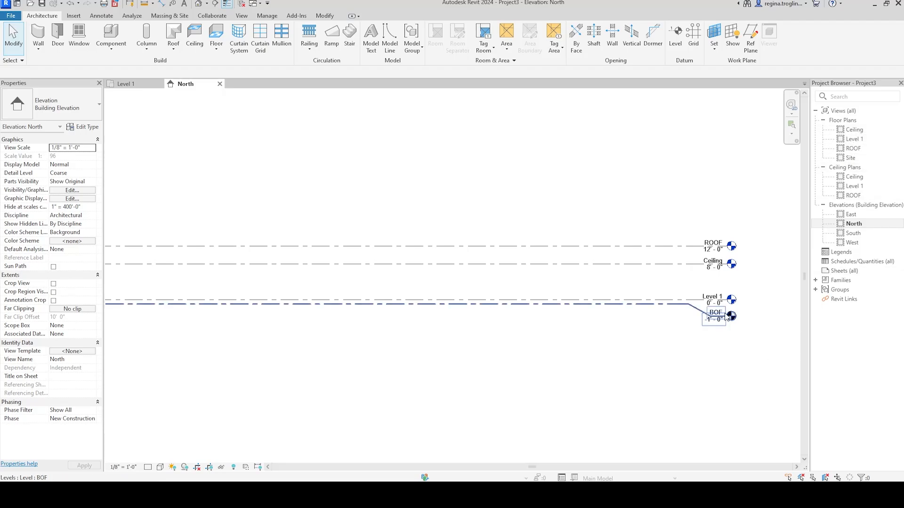
{"action": "scroll", "coordinate": [728, 318], "scroll_direction": "up", "scroll_amount": 5}
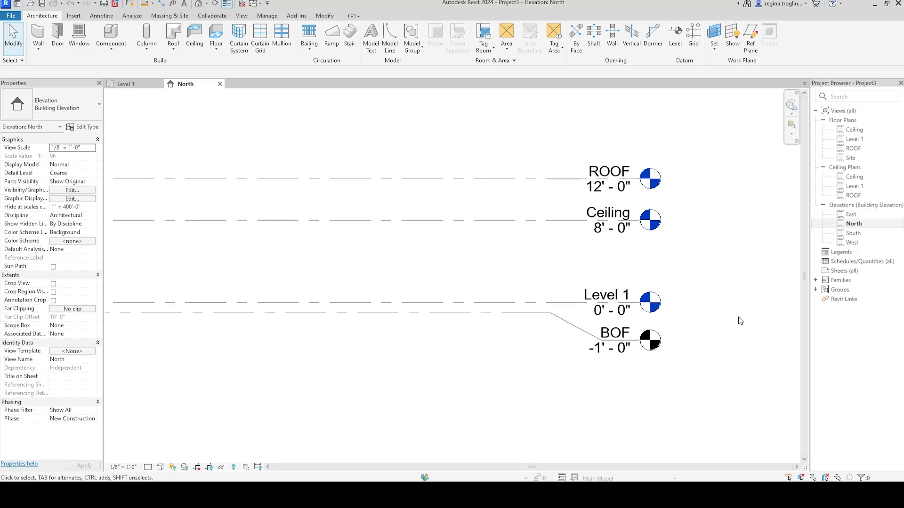
{"action": "scroll", "coordinate": [740, 320], "scroll_direction": "up", "scroll_amount": 2}
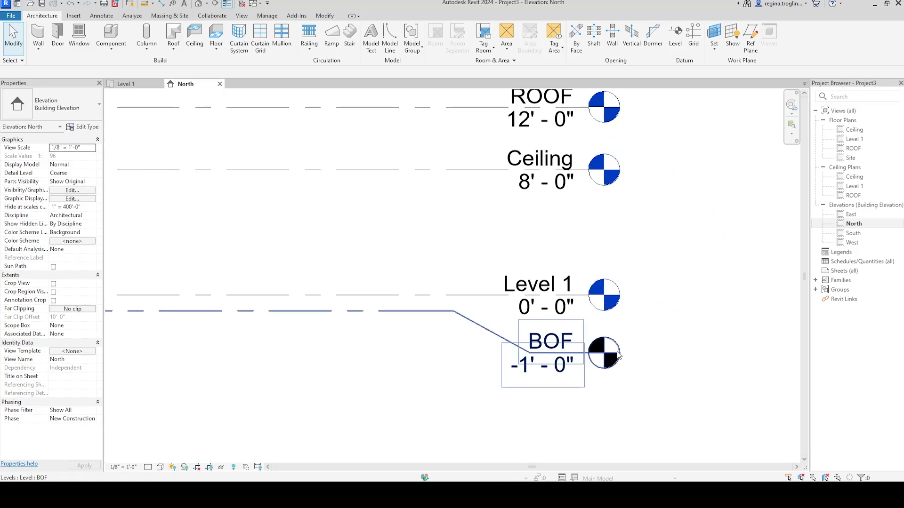
Step: Rename Level 1 as GRND LVL, including its corresponding views
{"action": "left_click", "coordinate": [559, 289]}
{"action": "left_click", "coordinate": [561, 289]}
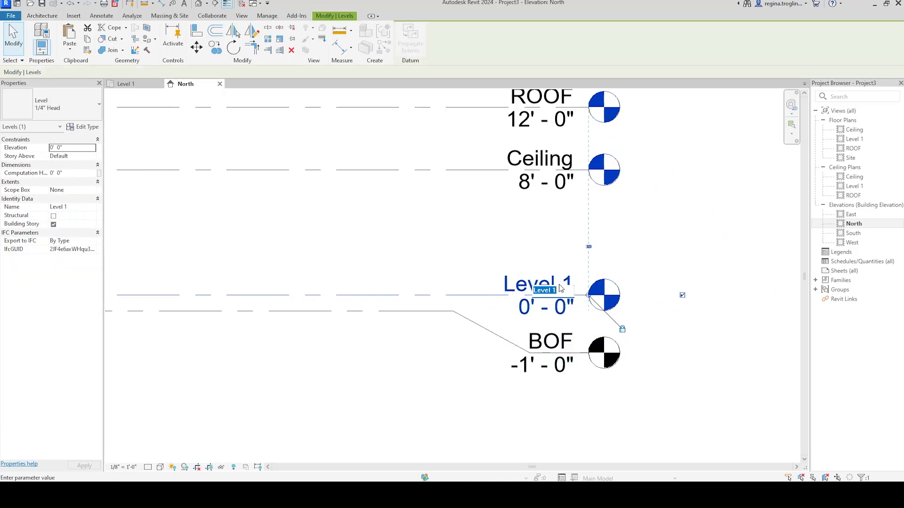
{"action": "type", "text": "GRND"}
{"action": "type", "text": " LV;L"}
{"action": "scroll", "coordinate": [554, 286], "scroll_direction": "up", "scroll_amount": 1}
{"action": "left_click", "coordinate": [711, 192]}
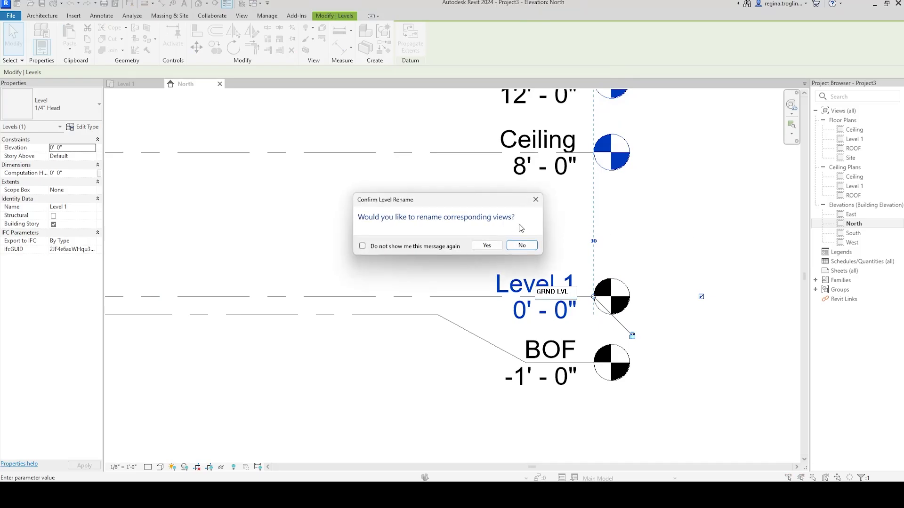
{"action": "left_click", "coordinate": [487, 245]}
{"action": "left_click", "coordinate": [720, 200]}
{"action": "scroll", "coordinate": [721, 202], "scroll_direction": "down", "scroll_amount": 2}
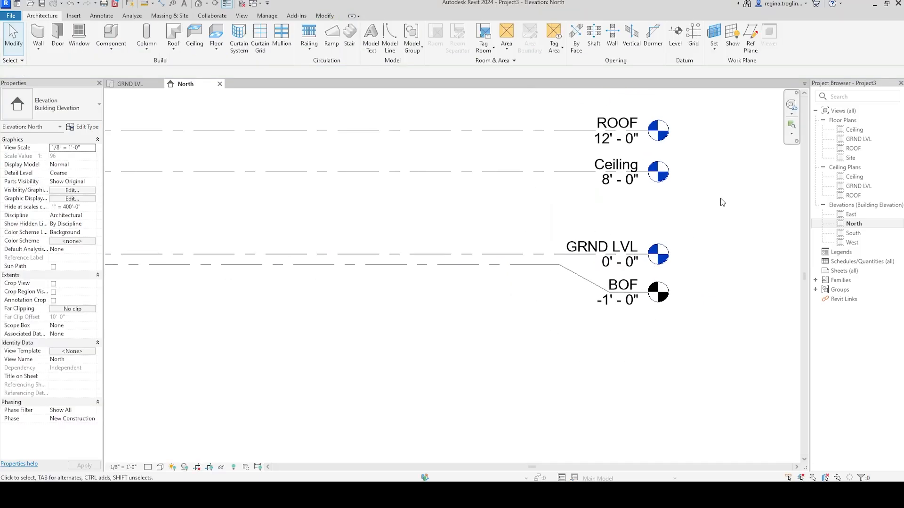
Step: Close the North elevation view and switch to mANUAL.pdf in Adobe Acrobat at the Cabin Floor Plan (Detail)
{"action": "scroll", "coordinate": [545, 268], "scroll_direction": "down", "scroll_amount": 5}
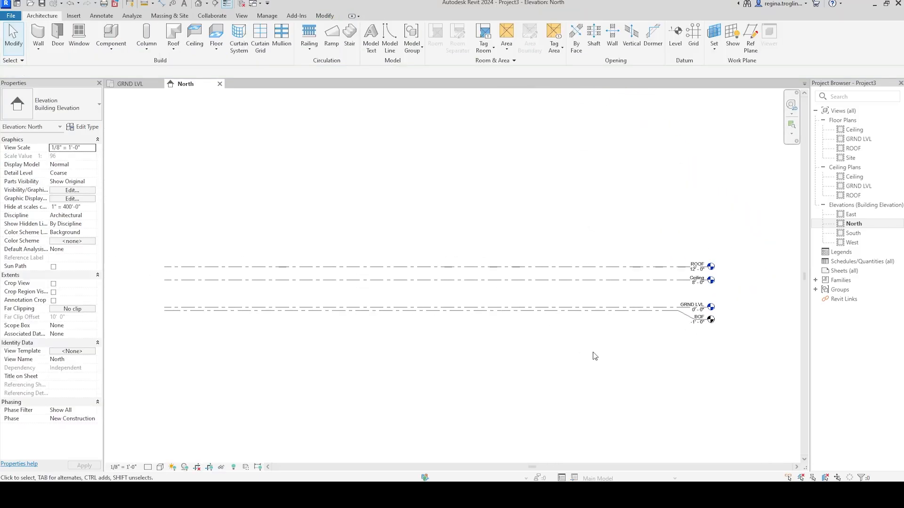
{"action": "middle_click_drag", "start_coordinate": [534, 362], "coordinate": [535, 361]}
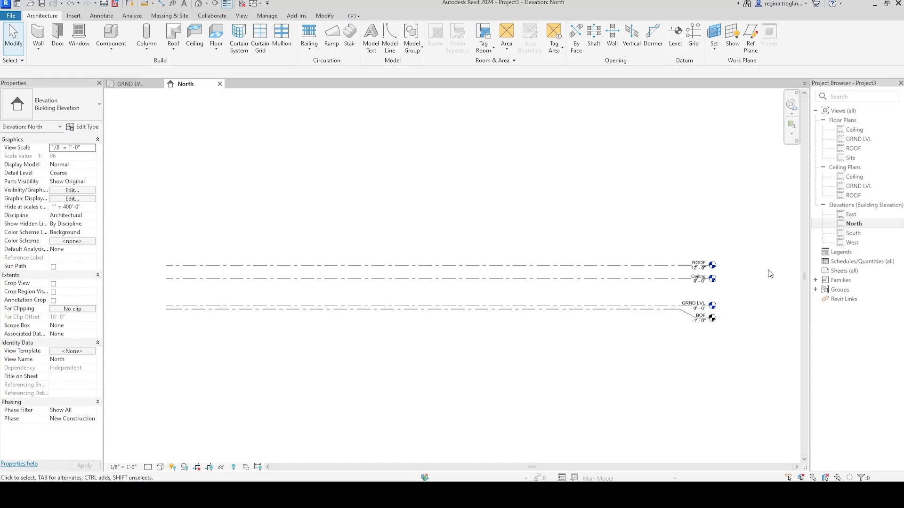
{"action": "left_click", "coordinate": [219, 84]}
{"action": "left_click", "coordinate": [556, 447]}
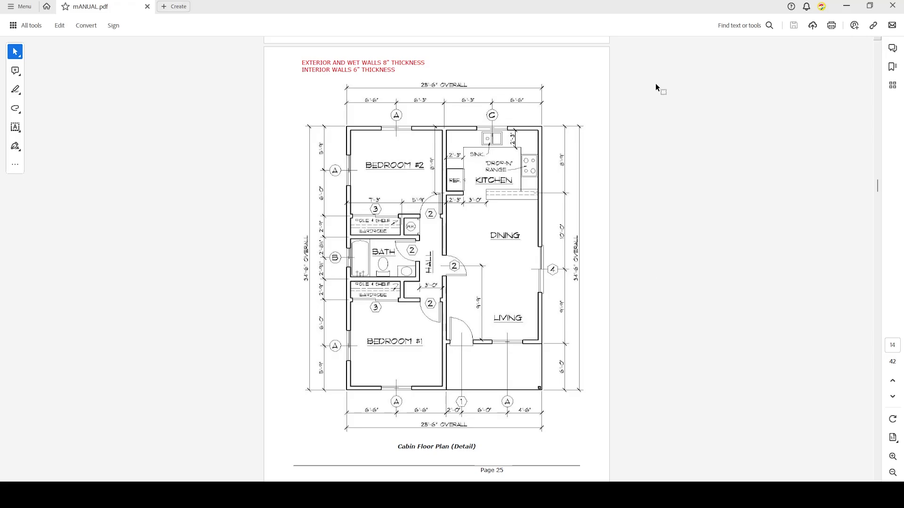
Step: Examine the full-length wall separating the bedroom side from the kitchen, dining and living side on the cabin floor plan
{"action": "scroll", "coordinate": [664, 222], "scroll_direction": "up", "scroll_amount": 1}
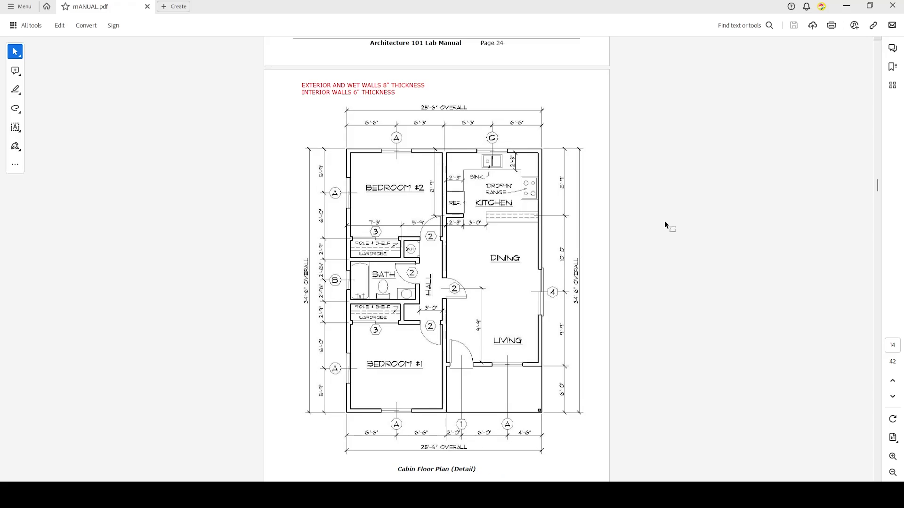
{"action": "scroll", "coordinate": [664, 222], "scroll_direction": "down", "scroll_amount": 1}
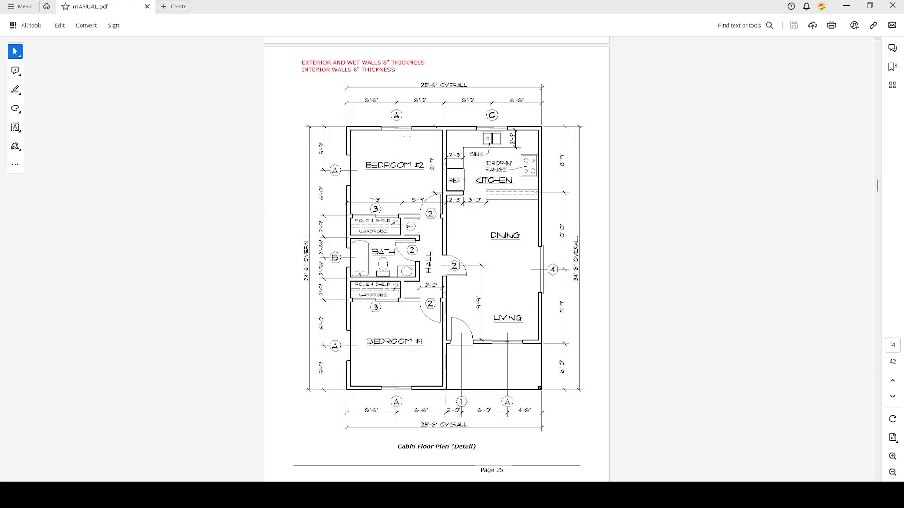
{"action": "left_click_drag", "start_coordinate": [432, 118], "coordinate": [455, 402]}
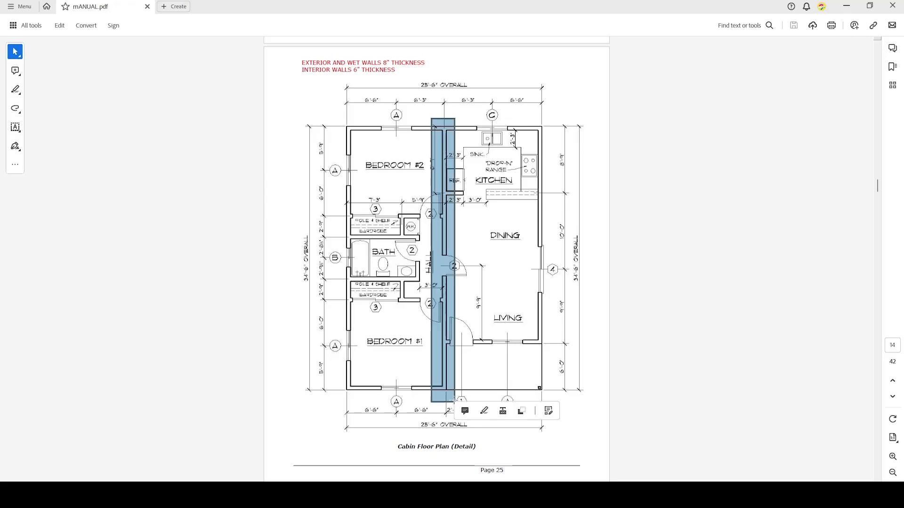
{"action": "left_click", "coordinate": [660, 281]}
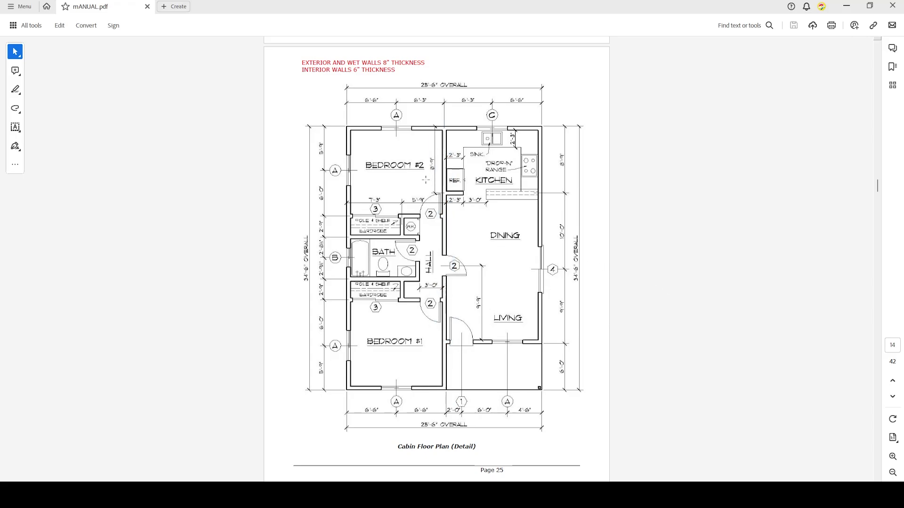
{"action": "left_click_drag", "start_coordinate": [441, 126], "coordinate": [449, 395]}
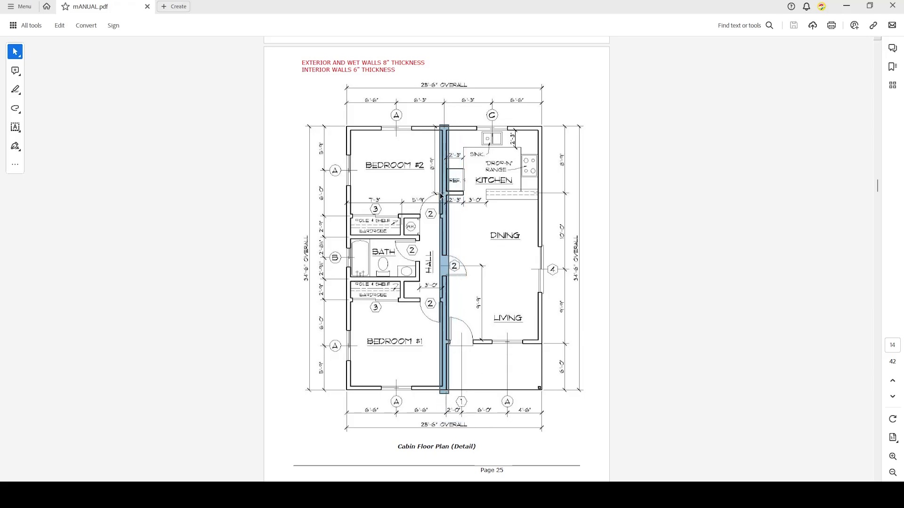
{"action": "left_click", "coordinate": [695, 237]}
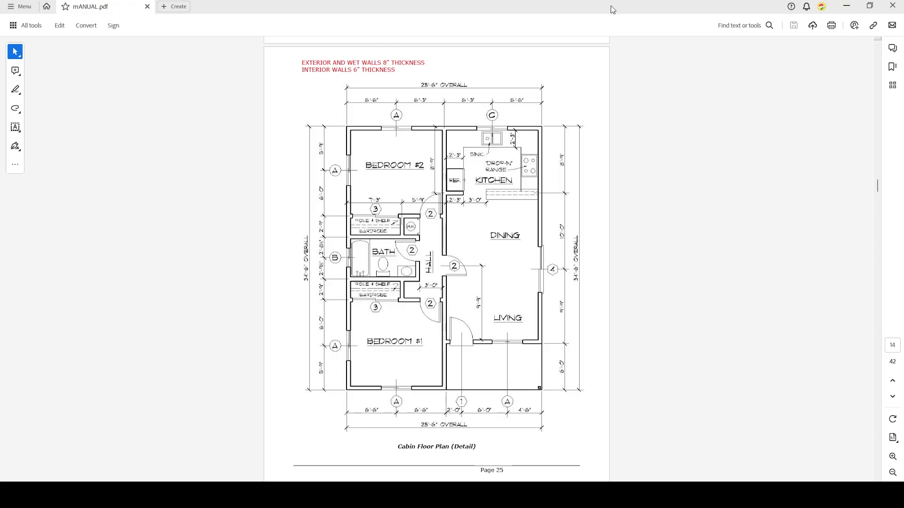
Step: Switch back to Revit and start a floor on GRND LVL, duplicating the Generic - 12" type as 6" SOG
{"action": "left_click_drag", "start_coordinate": [612, 9], "coordinate": [903, 233]}
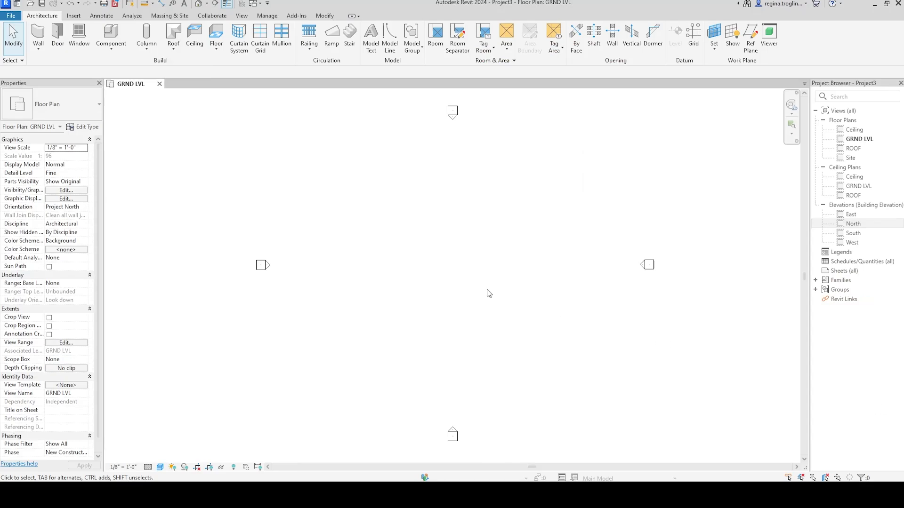
{"action": "left_click", "coordinate": [222, 38]}
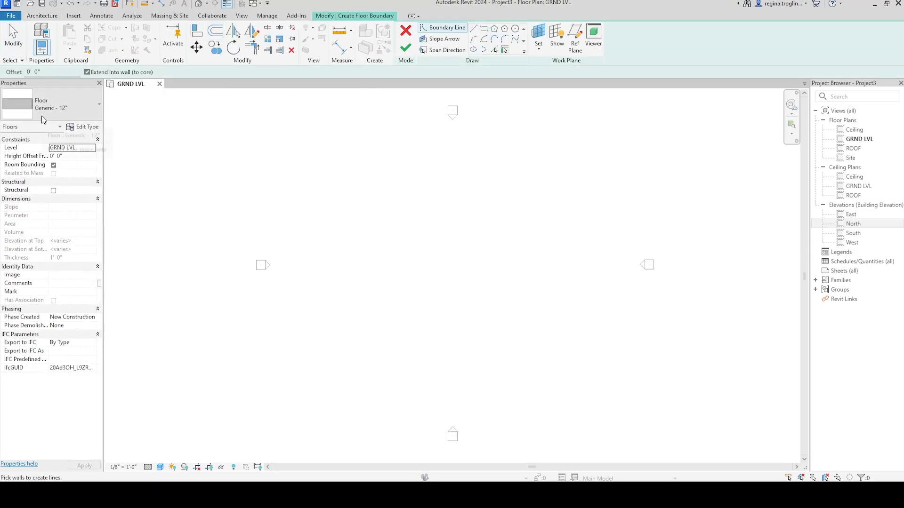
{"action": "left_click", "coordinate": [81, 128]}
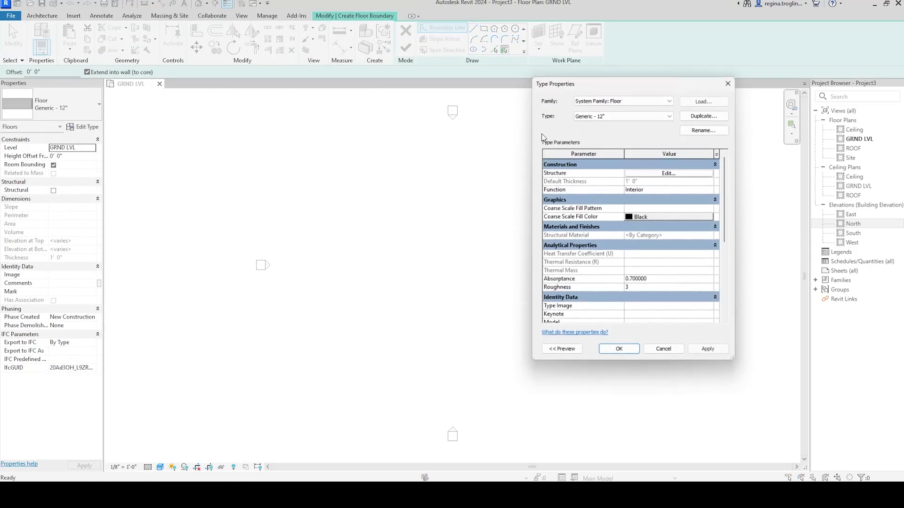
{"action": "left_click", "coordinate": [703, 116]}
{"action": "type", "text": "6\" SOG"}
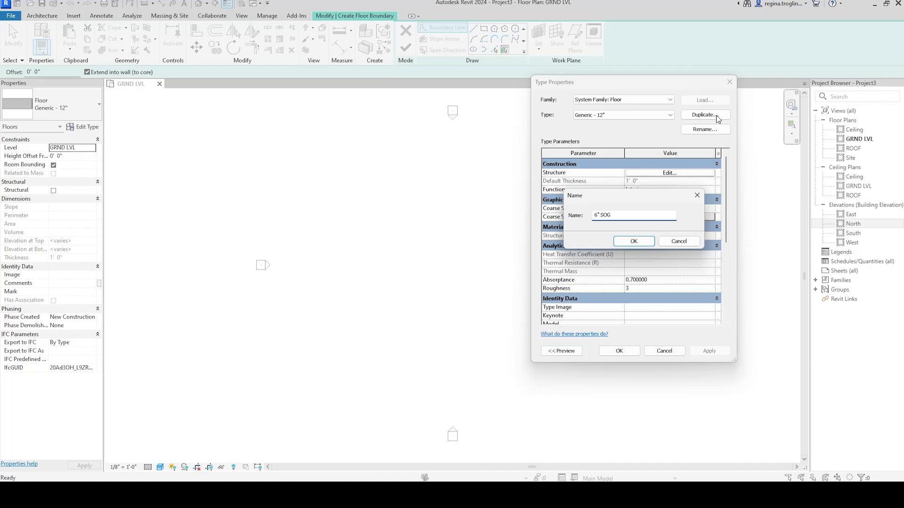
{"action": "left_click", "coordinate": [632, 241]}
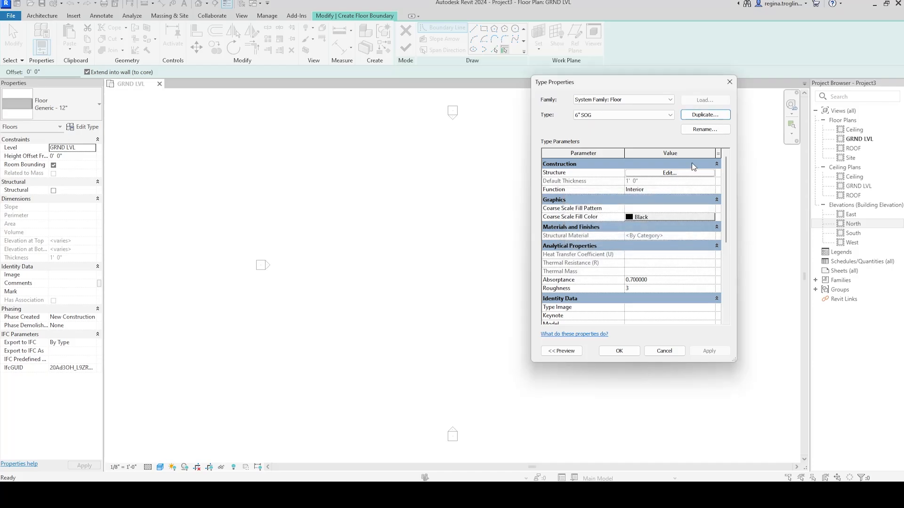
{"action": "left_click", "coordinate": [686, 173]}
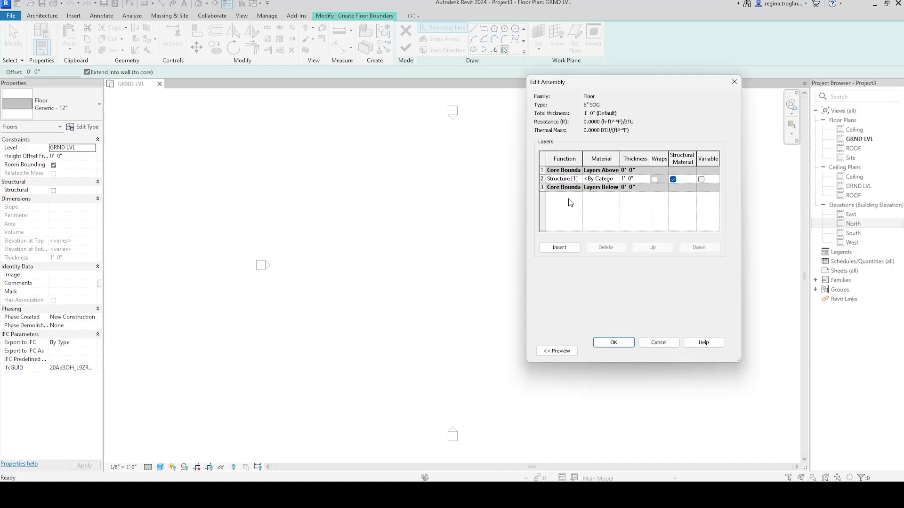
{"action": "left_click_drag", "start_coordinate": [522, 207], "coordinate": [111, 207]}
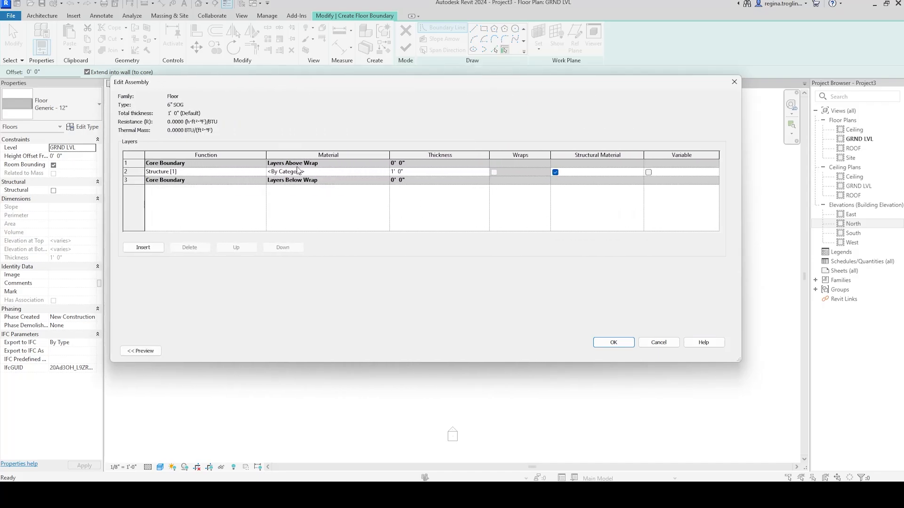
{"action": "left_click", "coordinate": [659, 342]}
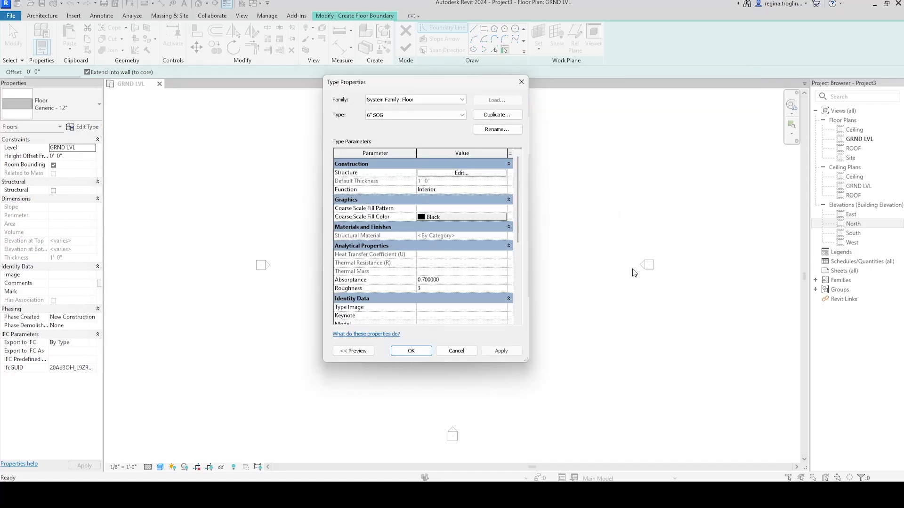
Step: Set the Structure [1] layer thickness of the 6" SOG floor type to 0' 6"
{"action": "left_click", "coordinate": [470, 174]}
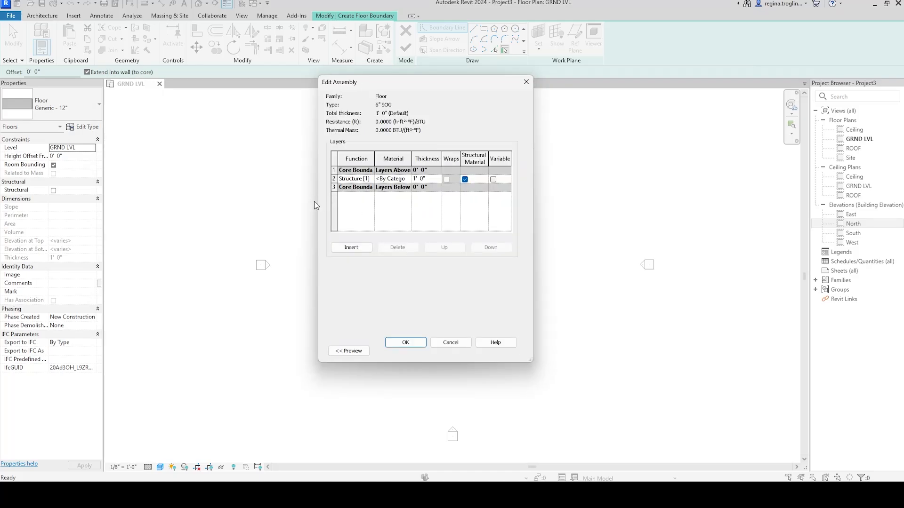
{"action": "left_click_drag", "start_coordinate": [316, 206], "coordinate": [98, 206]}
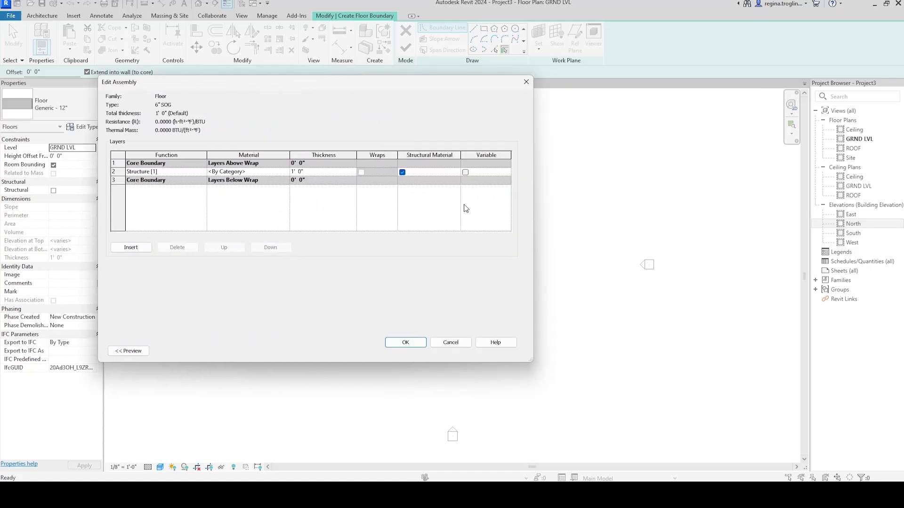
{"action": "left_click_drag", "start_coordinate": [533, 203], "coordinate": [783, 197]}
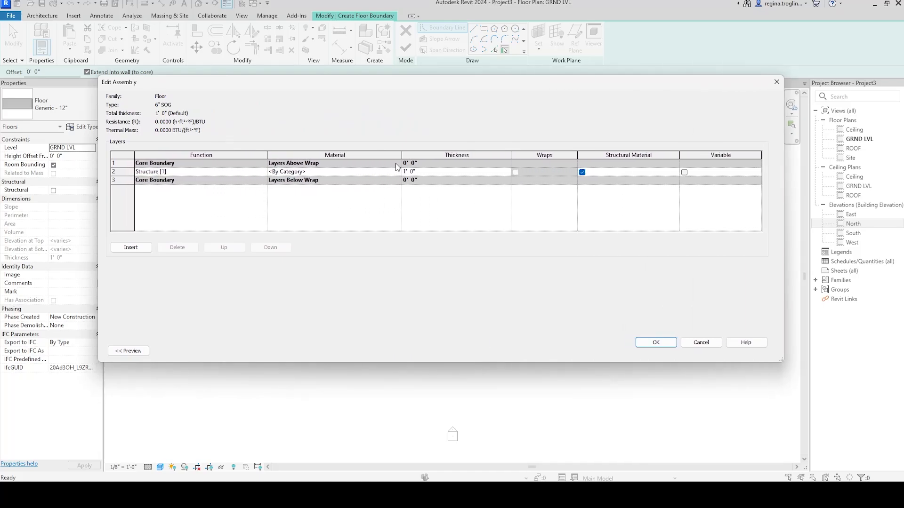
{"action": "left_click", "coordinate": [418, 175]}
{"action": "type", "text": "0 6"}
{"action": "key", "text": "Return"}
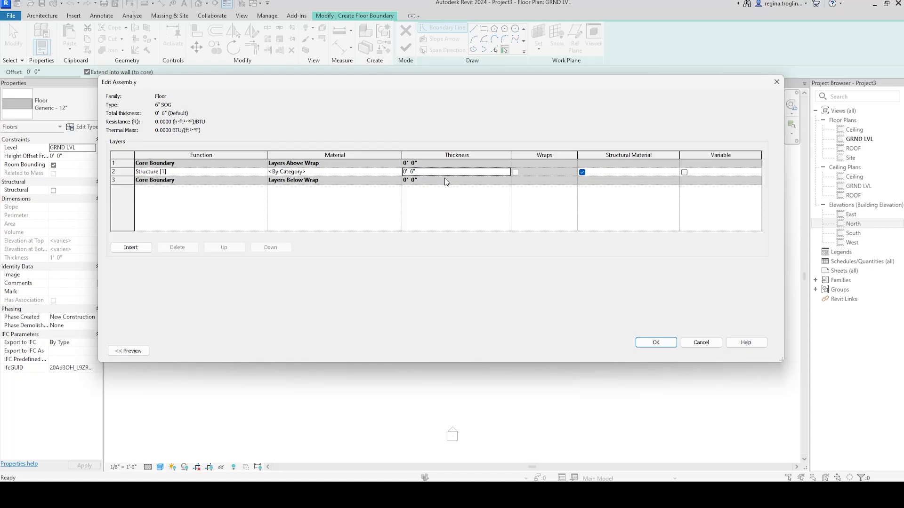
Step: For the structure layer's material, duplicate Concrete, Cast-in-Place gray with its assets and name the copy FLOOR - CONCRETE SLAB
{"action": "left_click", "coordinate": [399, 173]}
{"action": "left_click", "coordinate": [398, 172]}
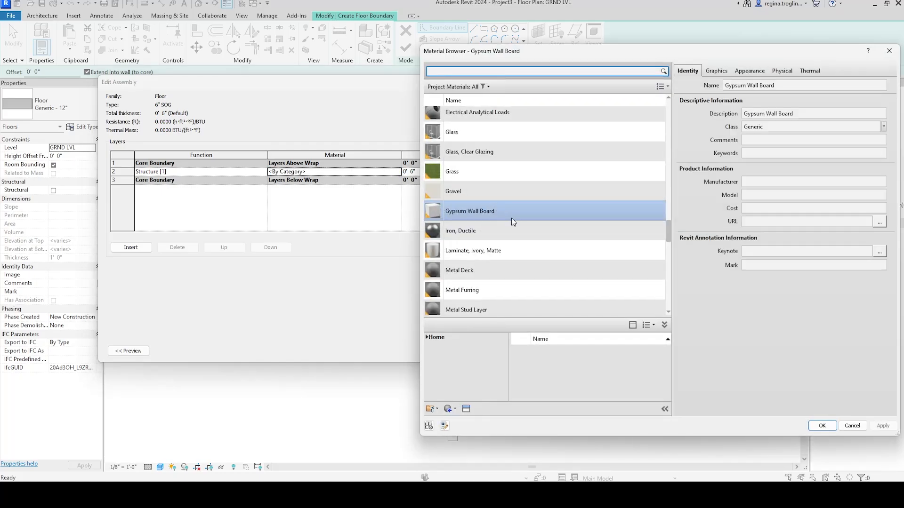
{"action": "scroll", "coordinate": [511, 217], "scroll_direction": "up", "scroll_amount": 8}
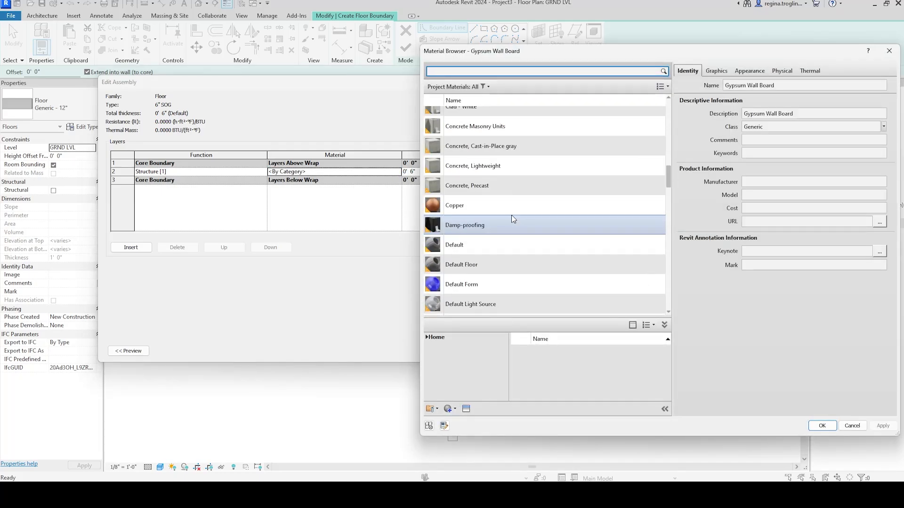
{"action": "left_click", "coordinate": [544, 146]}
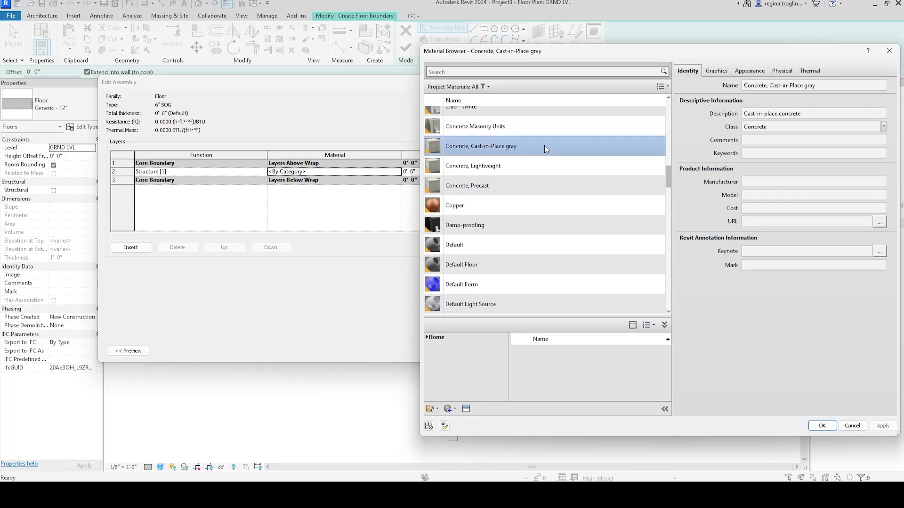
{"action": "right_click", "coordinate": [545, 147]}
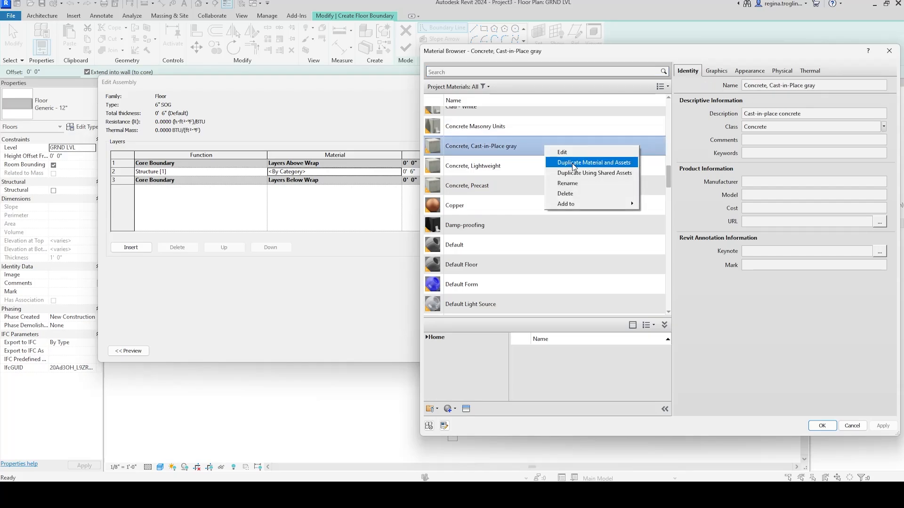
{"action": "left_click", "coordinate": [573, 163]}
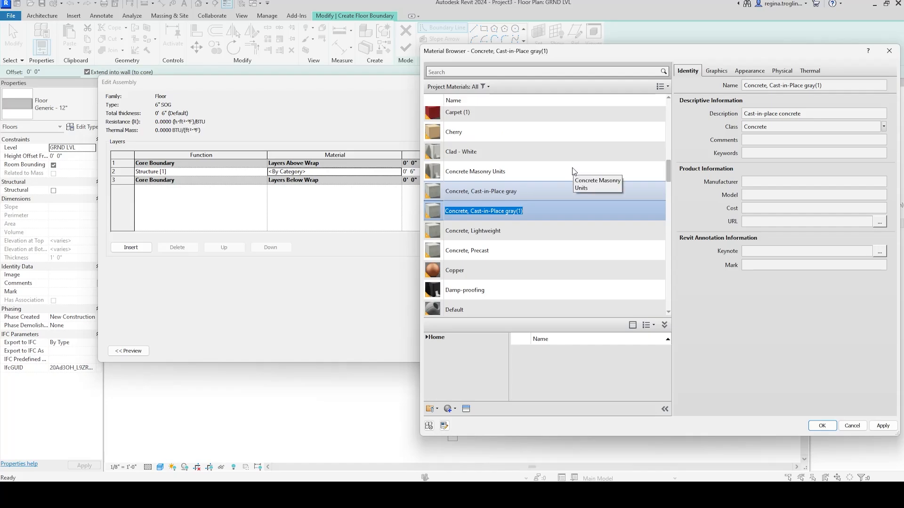
{"action": "type", "text": "FLOOR - CONCRETE SLAB"}
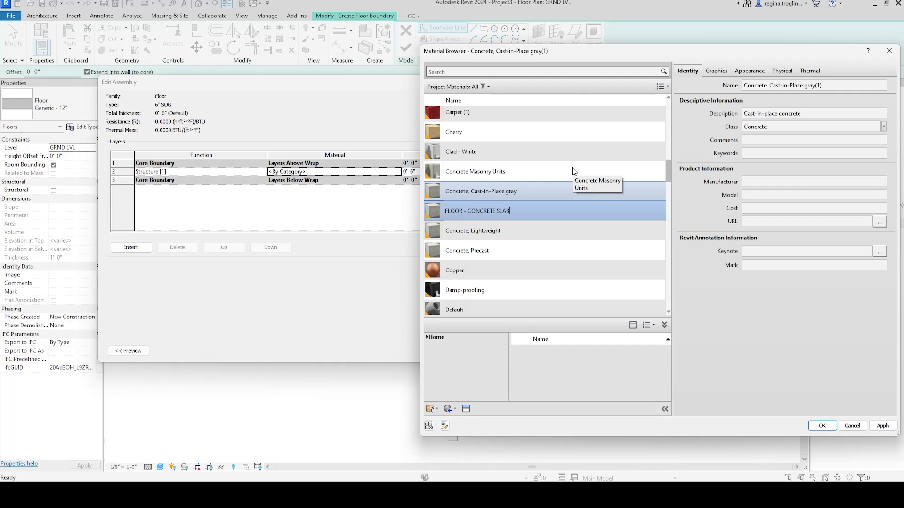
Step: Copy the new material's name and use it to rename its appearance asset as FLOOR - CONCRETE SLAB
{"action": "key", "text": "ctrl+a"}
{"action": "key", "text": "ctrl+c"}
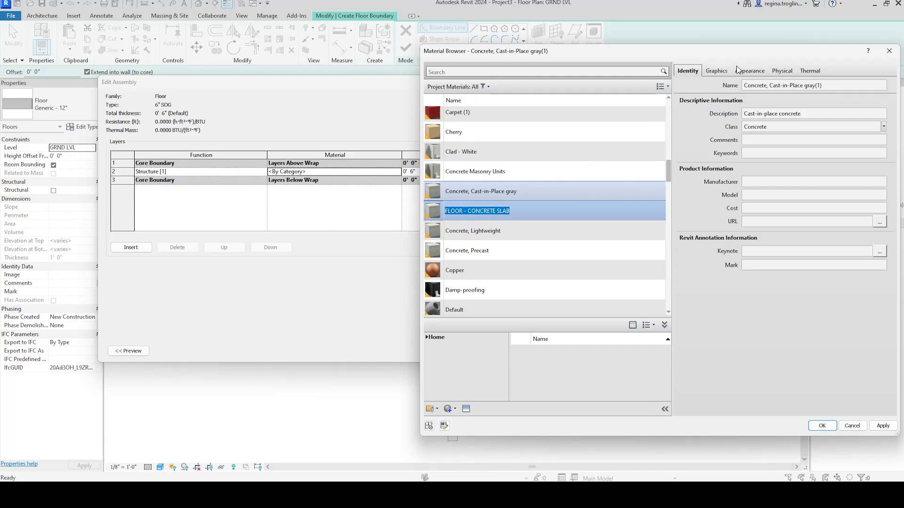
{"action": "left_click", "coordinate": [756, 72]}
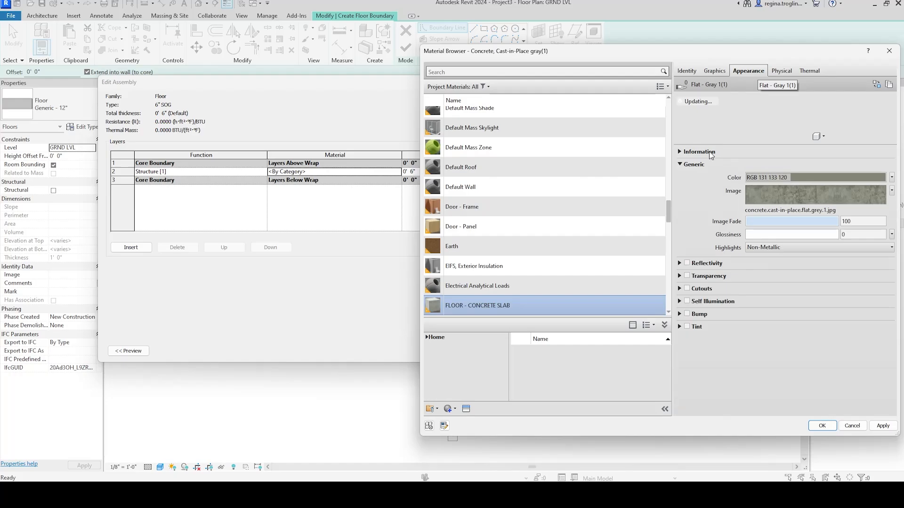
{"action": "left_click", "coordinate": [710, 154]}
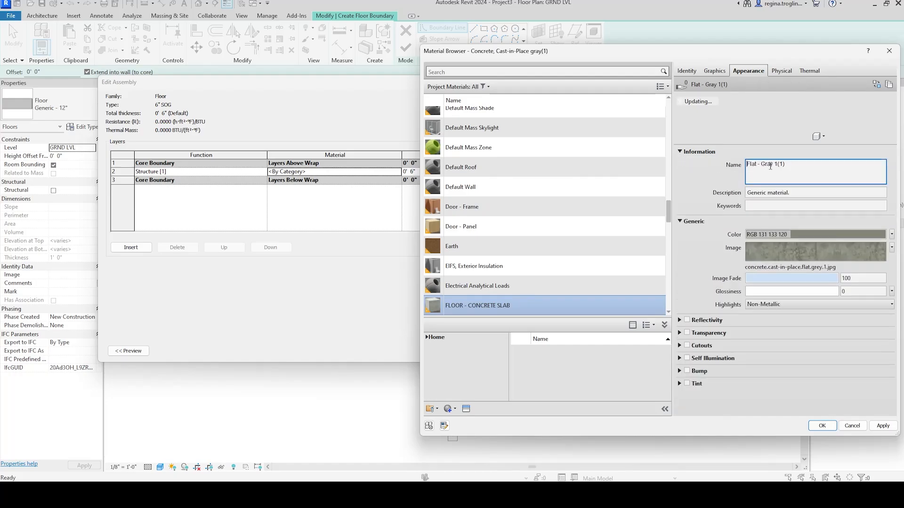
{"action": "left_click_drag", "start_coordinate": [785, 165], "coordinate": [742, 163]}
{"action": "key", "text": "ctrl+v"}
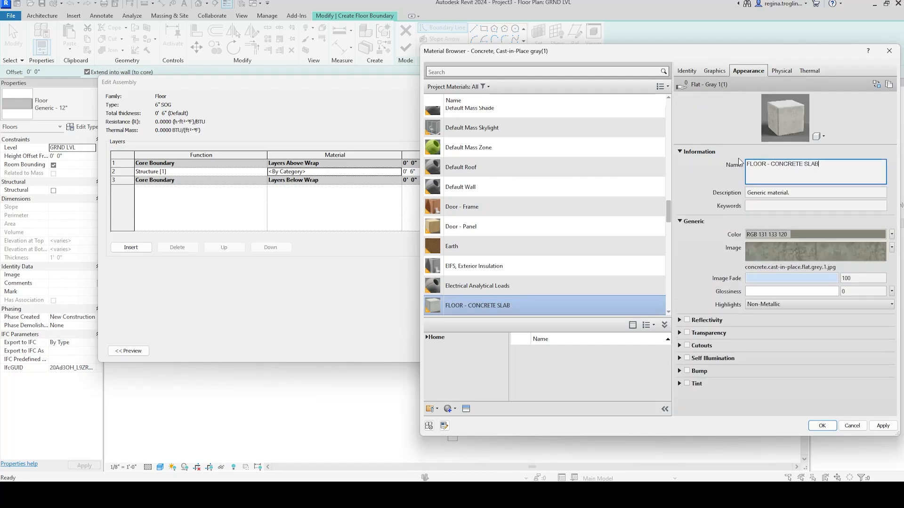
{"action": "left_click", "coordinate": [730, 122]}
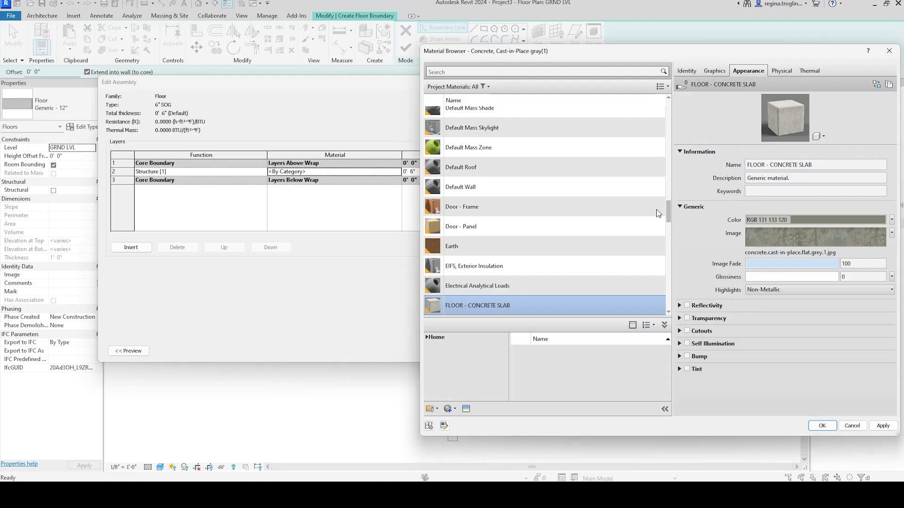
Step: Set the foreground colors of the material's surface pattern and cut pattern to gray RGB 192-192-192
{"action": "scroll", "coordinate": [579, 244], "scroll_direction": "down", "scroll_amount": 2}
{"action": "scroll", "coordinate": [579, 244], "scroll_direction": "up", "scroll_amount": 1}
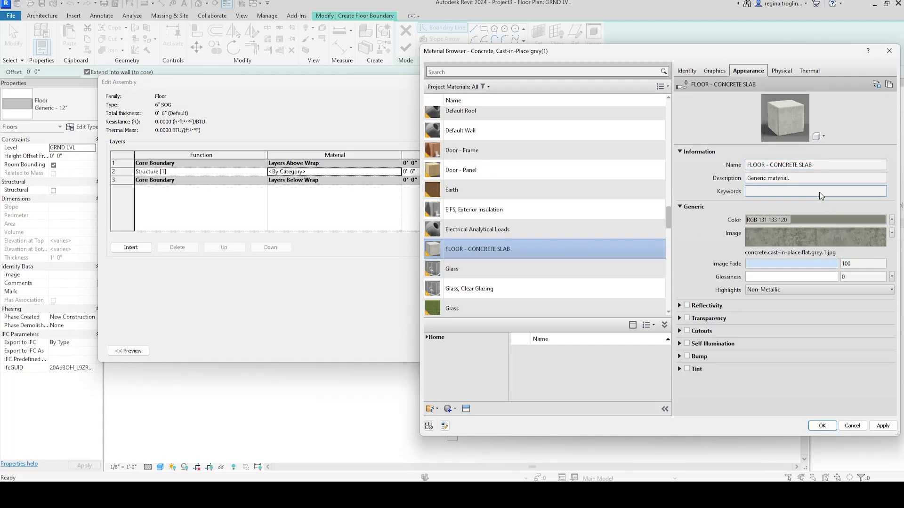
{"action": "left_click", "coordinate": [716, 72]}
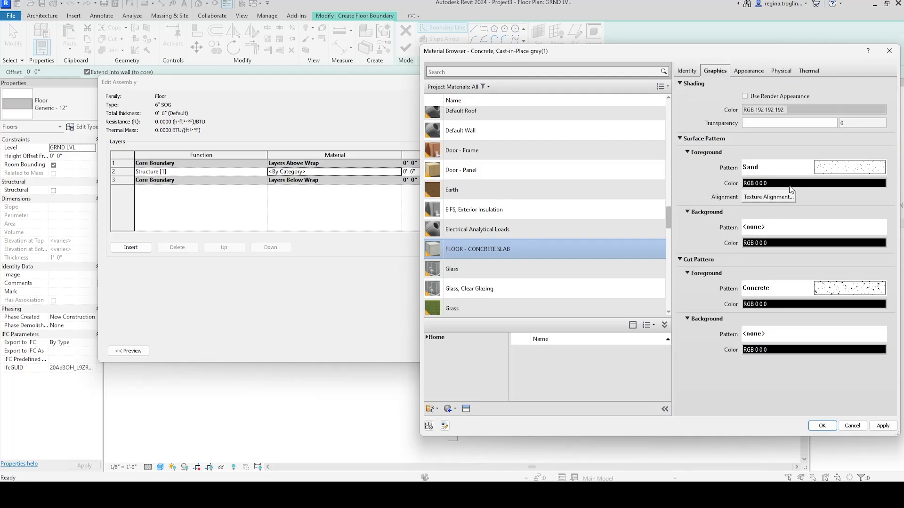
{"action": "left_click", "coordinate": [791, 183]}
{"action": "left_click", "coordinate": [623, 229]}
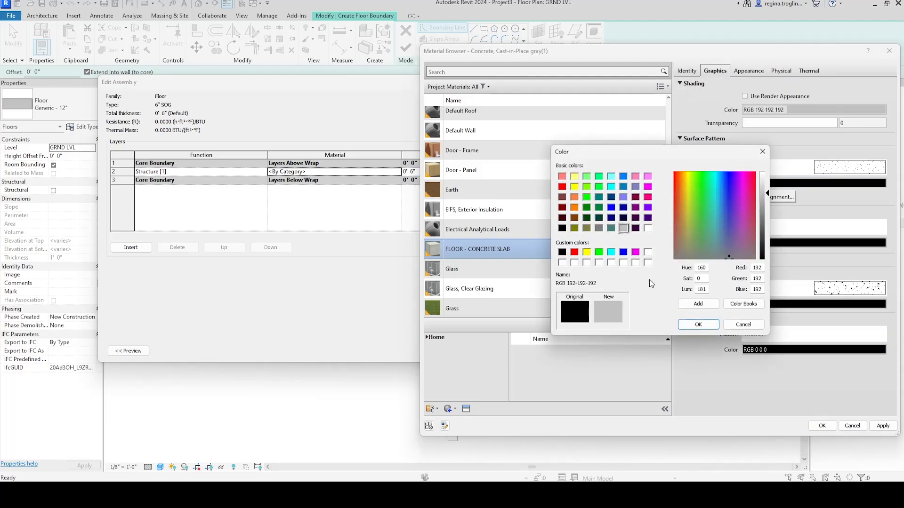
{"action": "left_click", "coordinate": [698, 325]}
{"action": "left_click", "coordinate": [793, 304]}
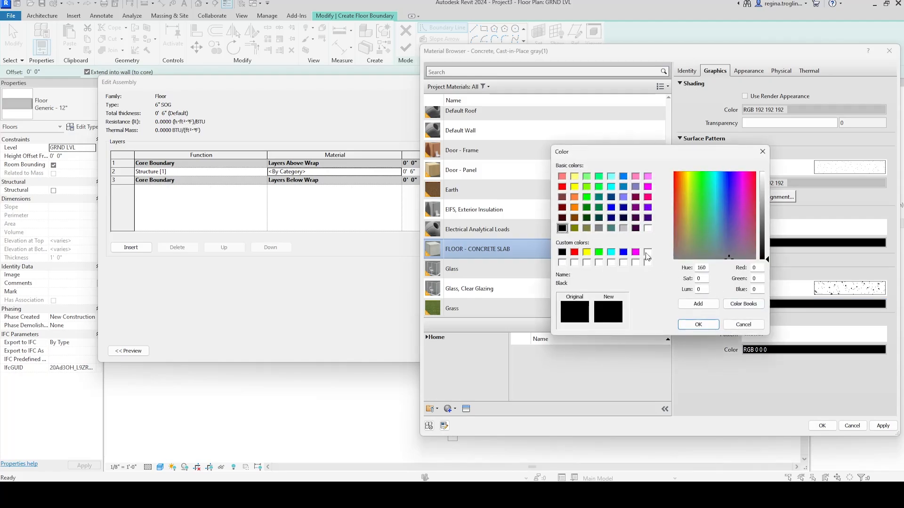
{"action": "left_click", "coordinate": [623, 229]}
{"action": "left_click", "coordinate": [698, 325]}
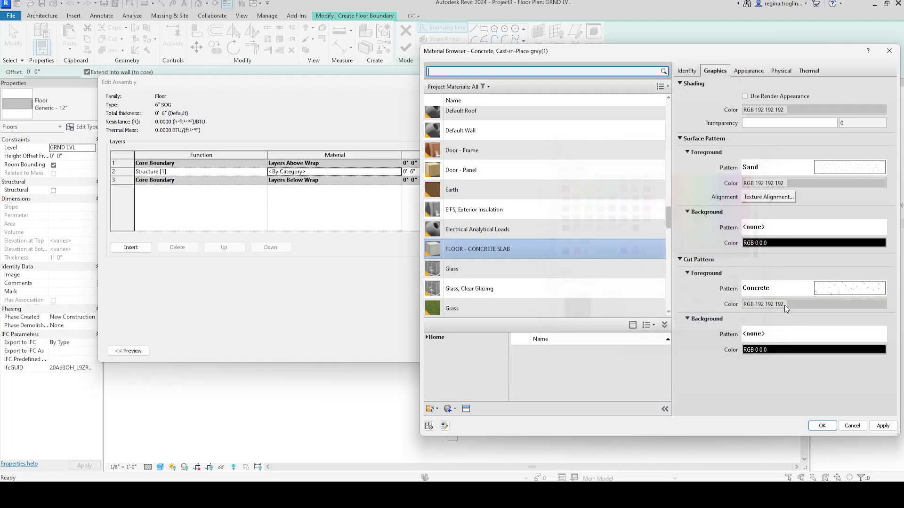
Step: Set the cut pattern foreground of the FLOOR - CONCRETE SLAB material to the Sand - Dense drafting pattern
{"action": "left_click", "coordinate": [808, 288]}
{"action": "scroll", "coordinate": [659, 250], "scroll_direction": "down", "scroll_amount": 4}
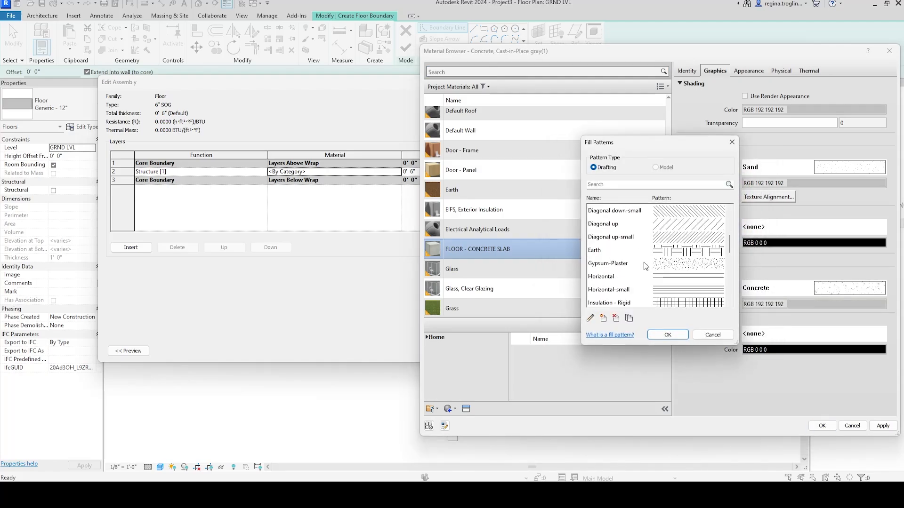
{"action": "scroll", "coordinate": [669, 249], "scroll_direction": "down", "scroll_amount": 3}
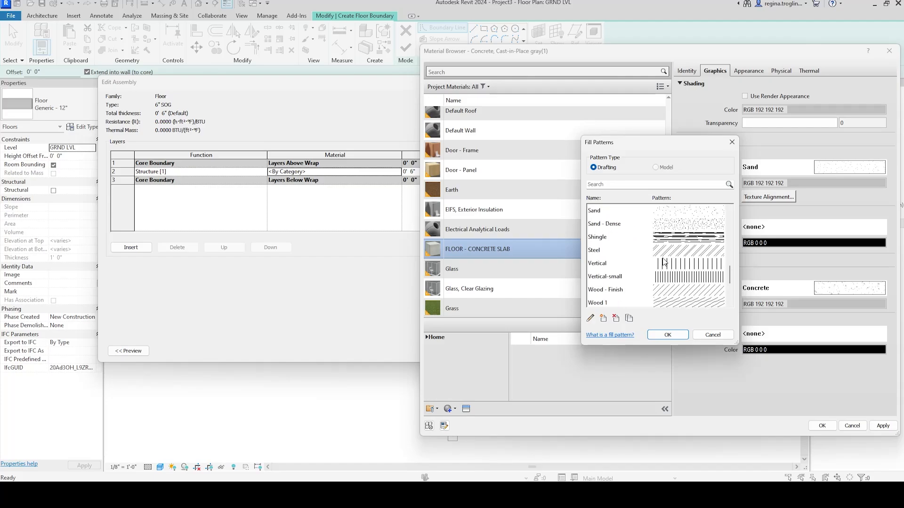
{"action": "scroll", "coordinate": [666, 261], "scroll_direction": "up", "scroll_amount": 1}
{"action": "left_click", "coordinate": [666, 263]}
{"action": "left_click", "coordinate": [669, 336]}
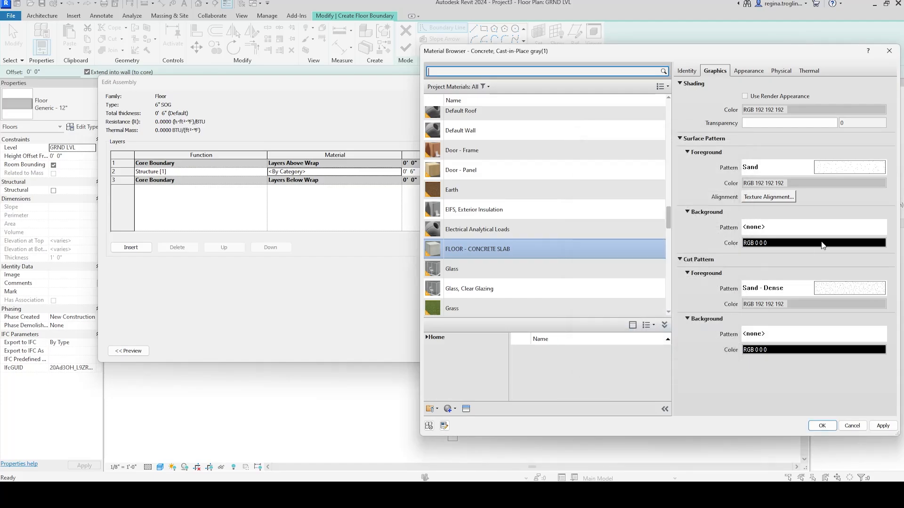
Step: Turn on Use Render Appearance for the concrete slab material's shading and assign the material to the structure layer
{"action": "left_click", "coordinate": [792, 98]}
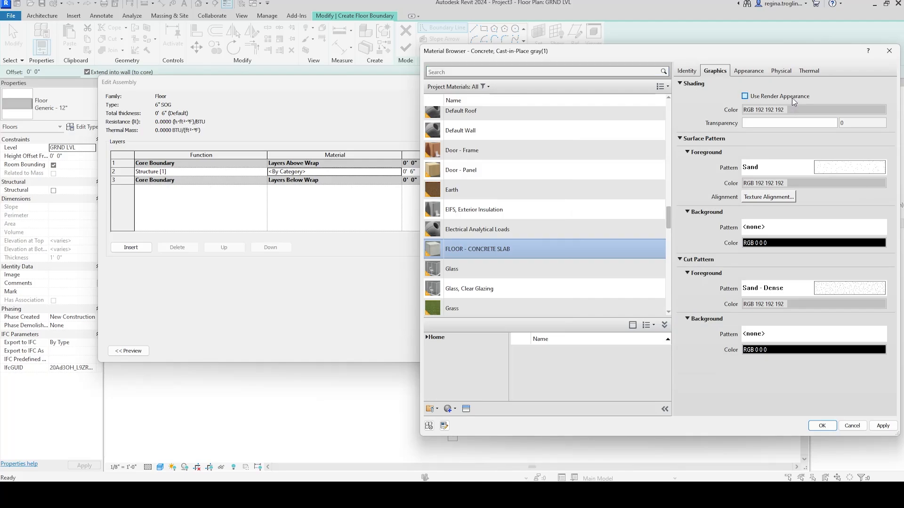
{"action": "left_click", "coordinate": [803, 98]}
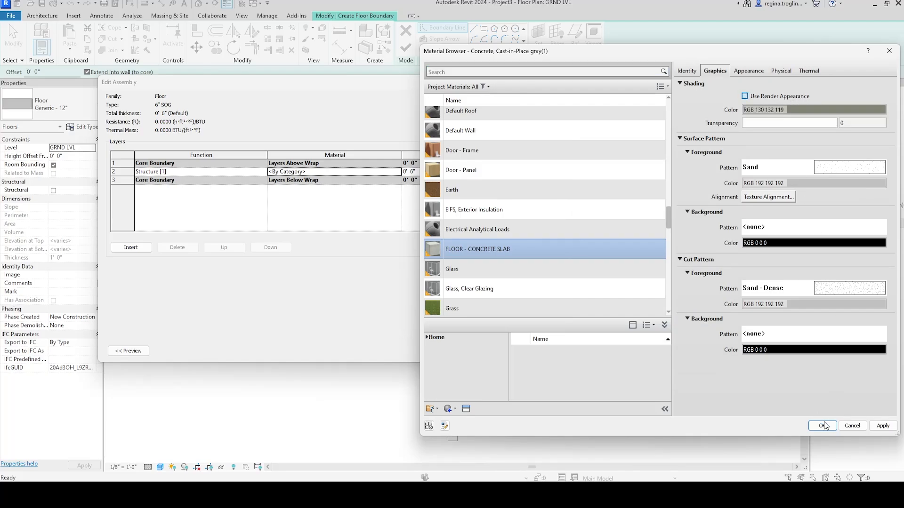
{"action": "left_click", "coordinate": [776, 98]}
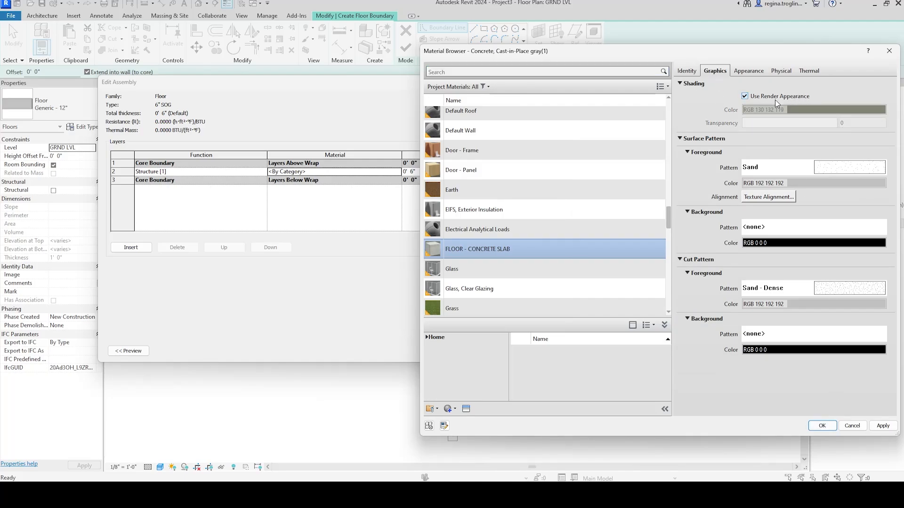
{"action": "left_click", "coordinate": [822, 426]}
Step: Insert a new layer above the upper core boundary of the floor assembly and set its function to Finish 1 [4]
{"action": "left_click", "coordinate": [141, 248]}
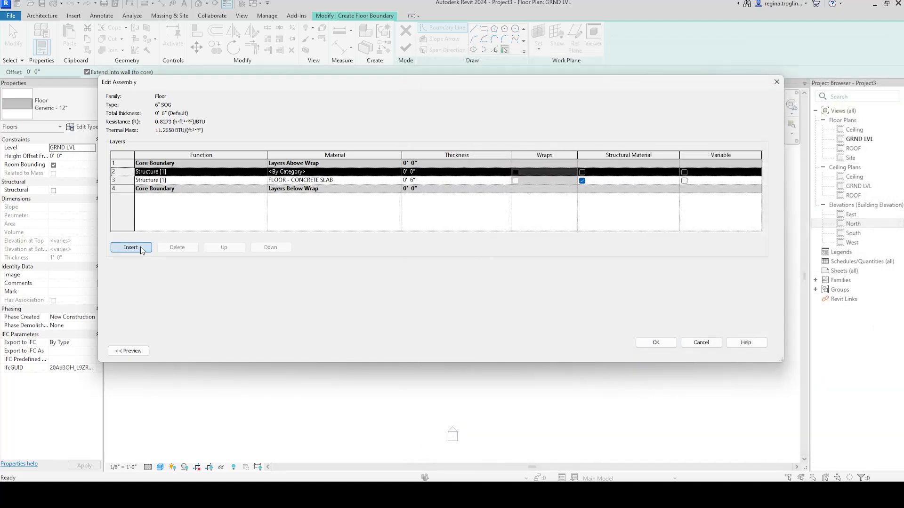
{"action": "left_click", "coordinate": [232, 247]}
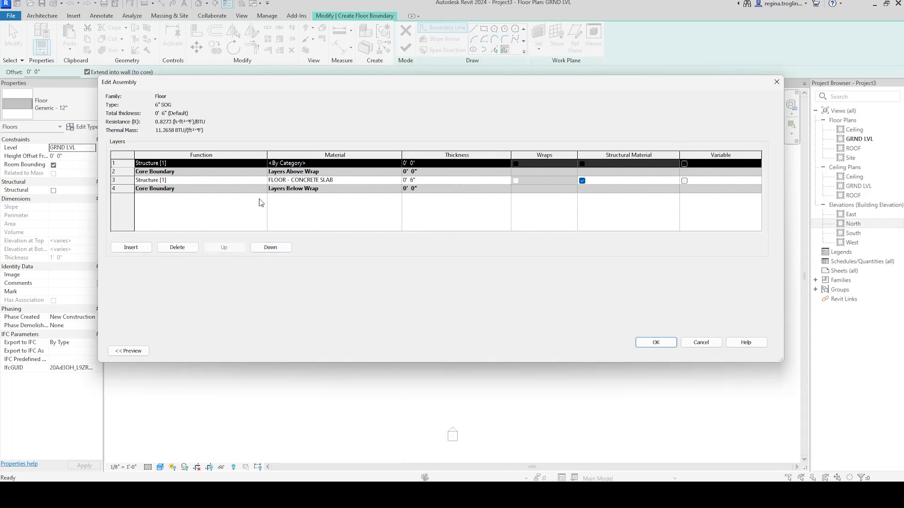
{"action": "left_click", "coordinate": [263, 164]}
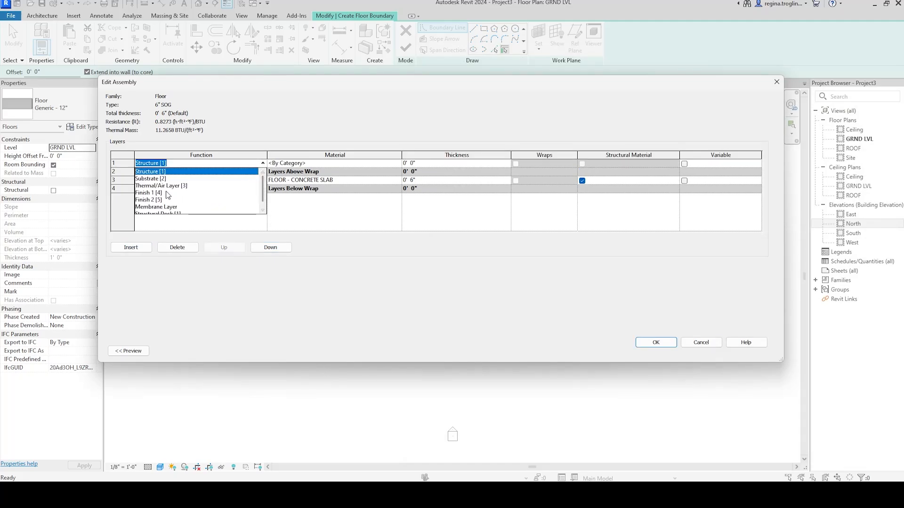
{"action": "left_click", "coordinate": [159, 197]}
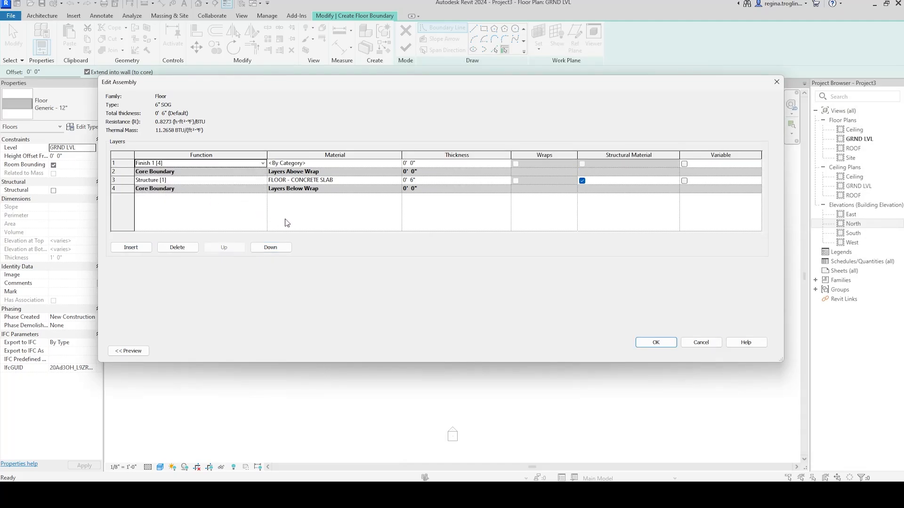
Step: For the Finish 1 layer's material, duplicate Wood Planks with its assets and name the copy FLOOR - LAMINATE OAK
{"action": "left_click", "coordinate": [397, 165]}
{"action": "left_click", "coordinate": [397, 163]}
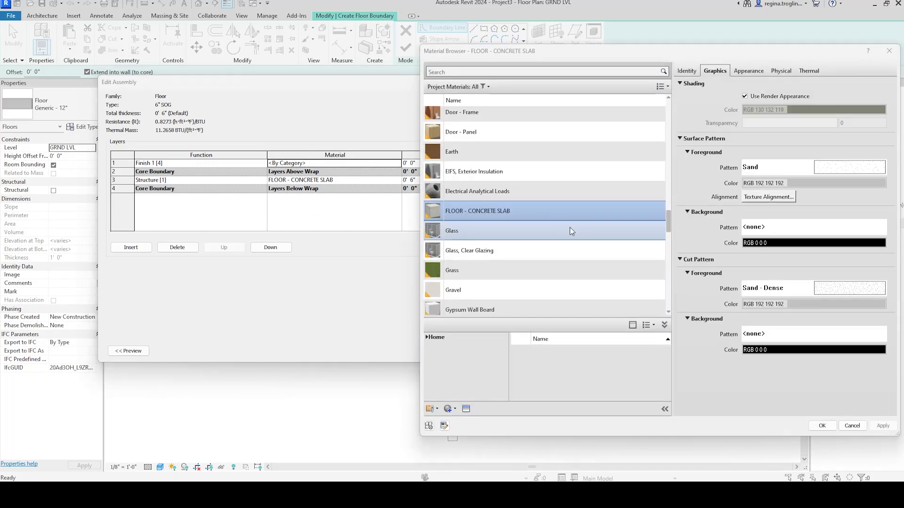
{"action": "scroll", "coordinate": [570, 227], "scroll_direction": "down", "scroll_amount": 10}
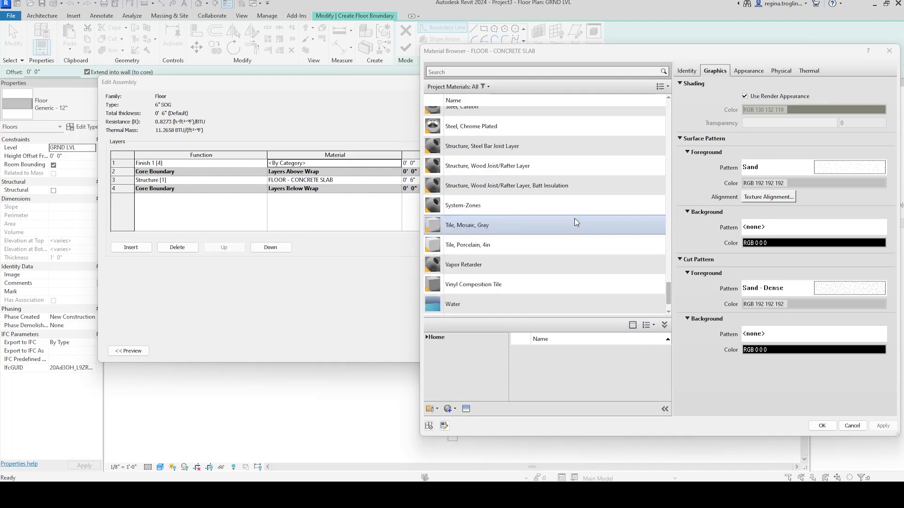
{"action": "left_click", "coordinate": [565, 307]}
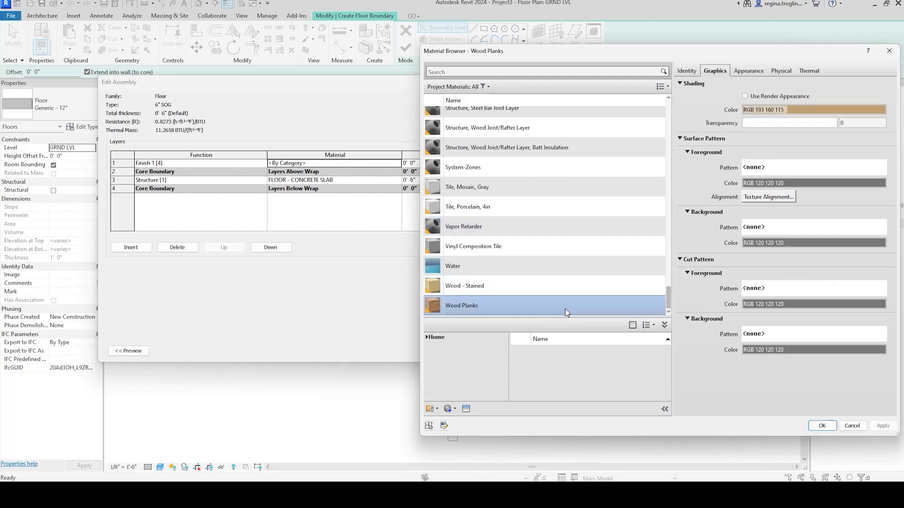
{"action": "right_click", "coordinate": [574, 306]}
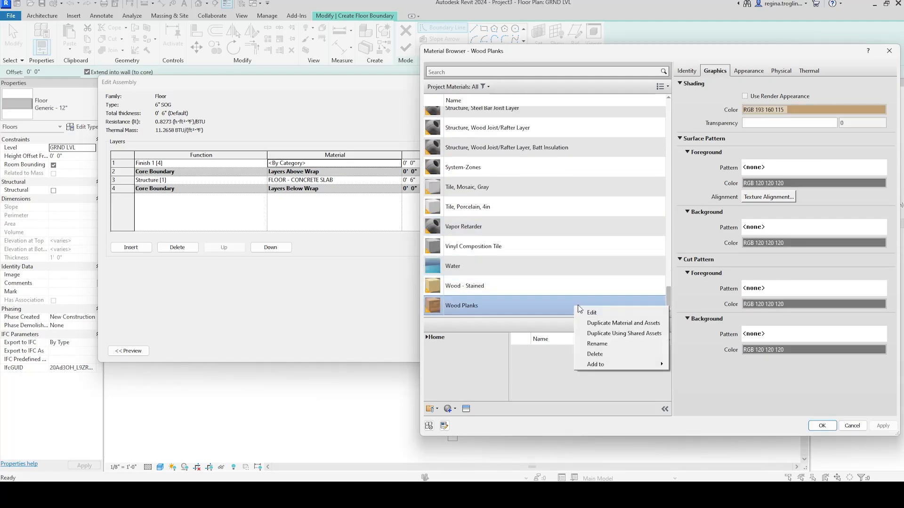
{"action": "left_click", "coordinate": [625, 323]}
{"action": "type", "text": "FLOOR - LAMINATE OAK"}
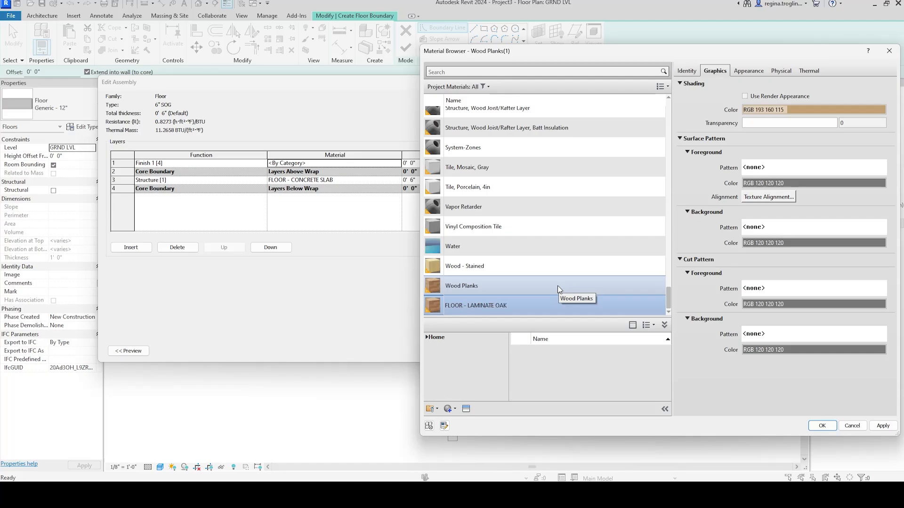
Step: Copy the laminate material's name and use it to rename its appearance asset as FLOOR - LAMINATE OAK
{"action": "key", "text": "ctrl+a"}
{"action": "key", "text": "ctrl+c"}
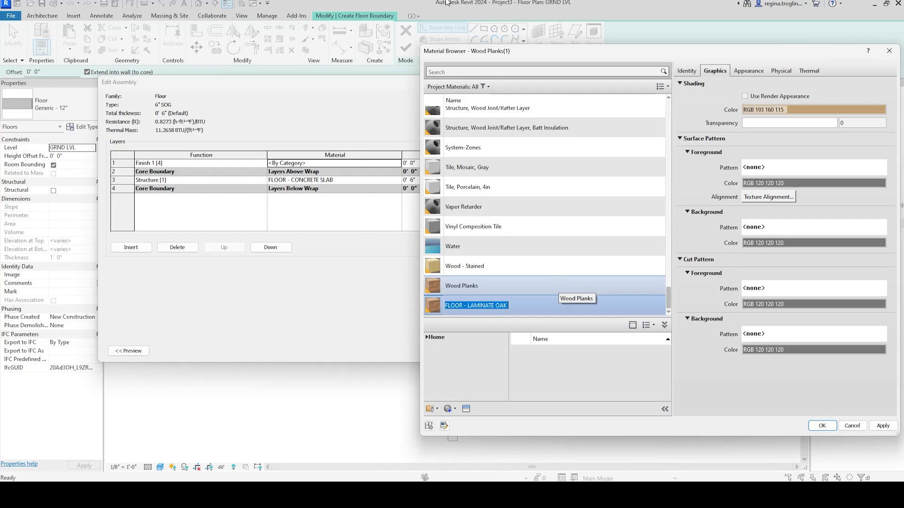
{"action": "left_click", "coordinate": [754, 72]}
{"action": "left_click", "coordinate": [789, 163]}
{"action": "key", "text": "ctrl+a"}
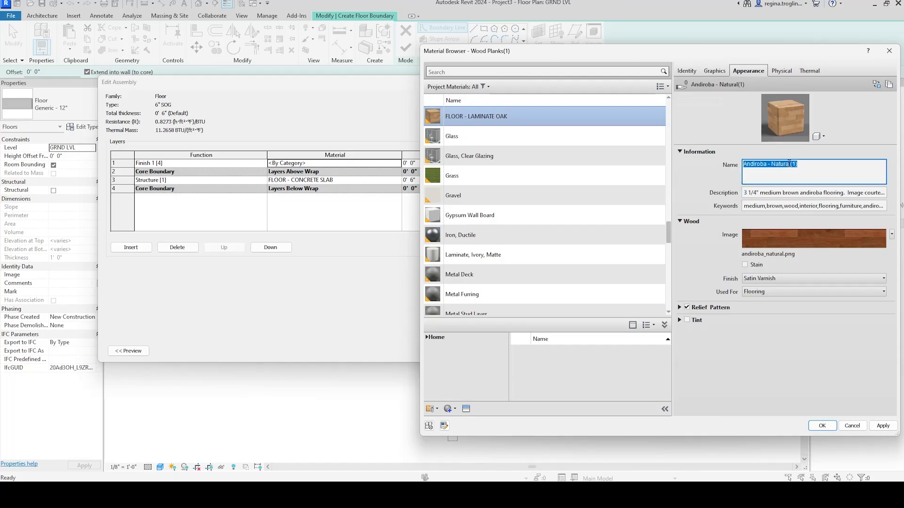
{"action": "key", "text": "ctrl+v"}
{"action": "left_click", "coordinate": [731, 127]}
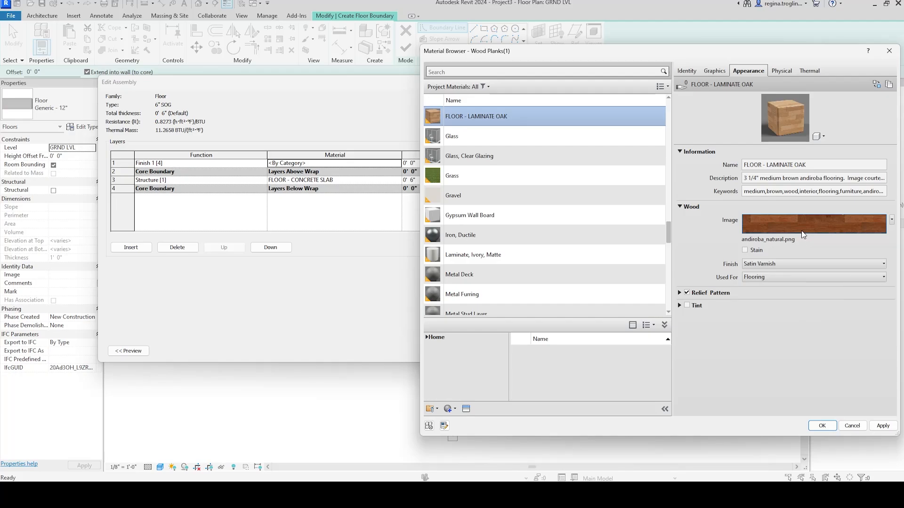
Step: Examine the laminate material's wood image in the Texture Editor and browse the Mats folder for alternative texture files
{"action": "mouse_move", "coordinate": [803, 234]}
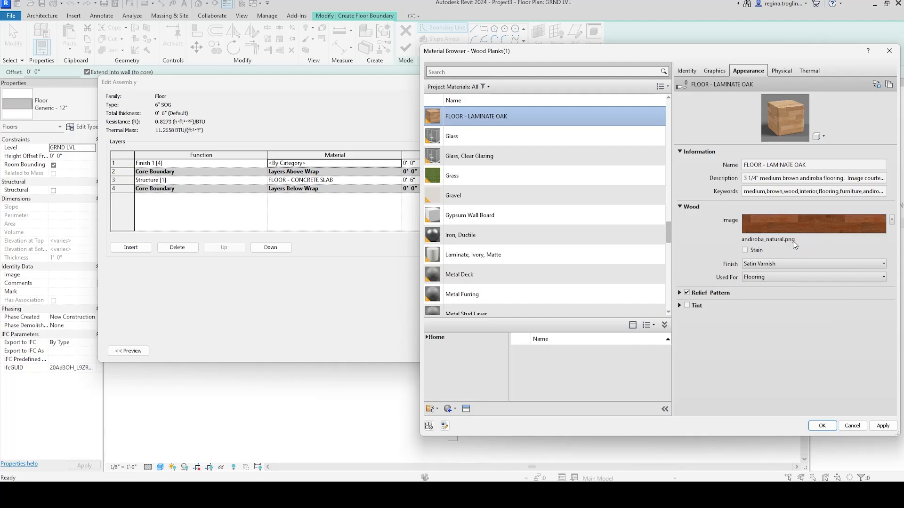
{"action": "mouse_move", "coordinate": [830, 225]}
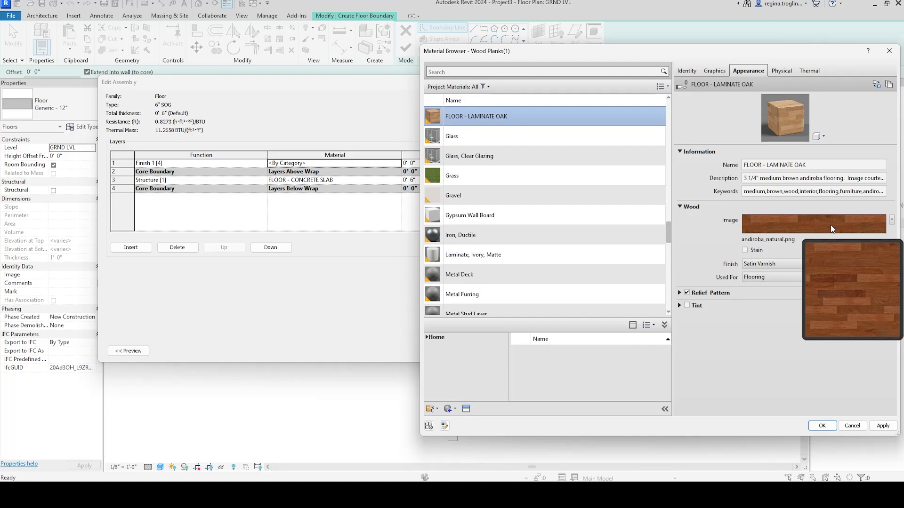
{"action": "left_click", "coordinate": [830, 225]}
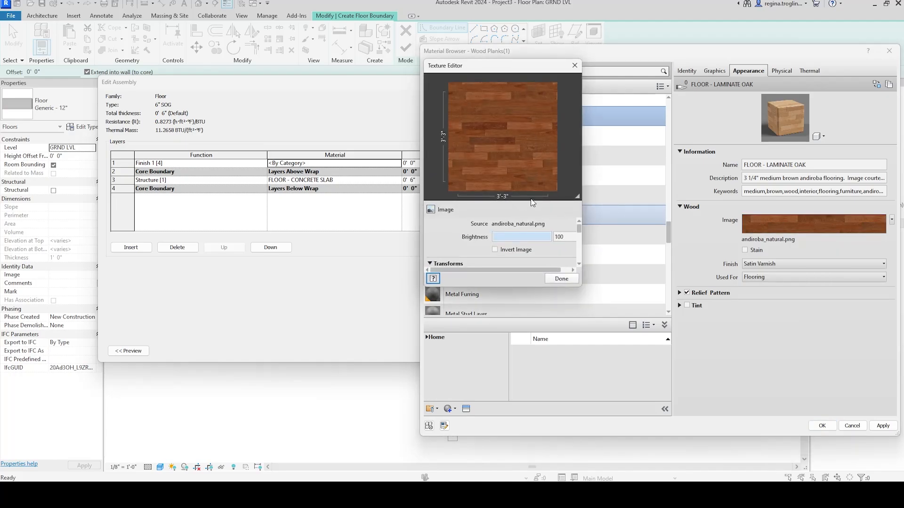
{"action": "left_click", "coordinate": [571, 283]}
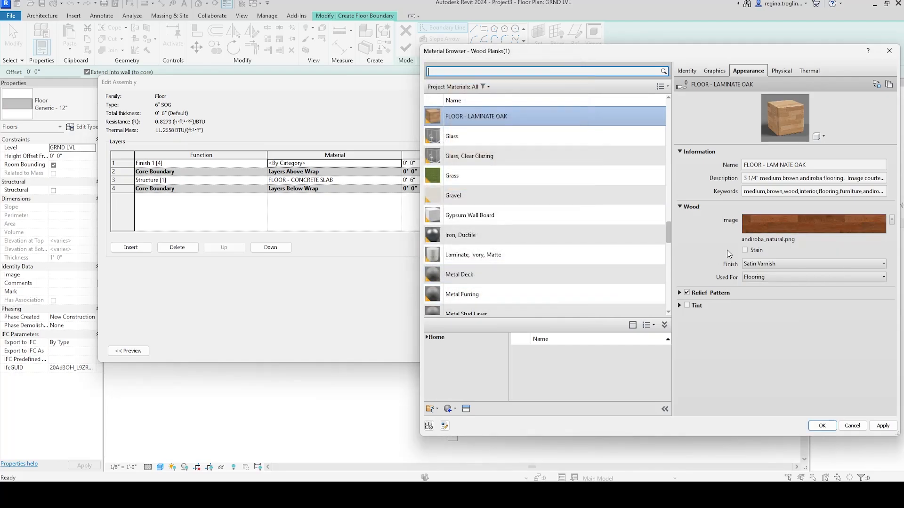
{"action": "left_click", "coordinate": [764, 239]}
{"action": "scroll", "coordinate": [580, 229], "scroll_direction": "down", "scroll_amount": 10}
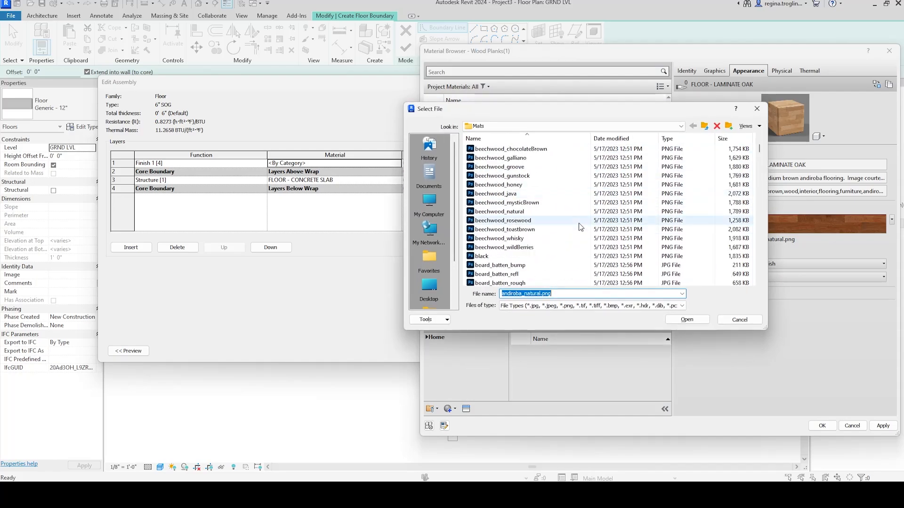
{"action": "left_click", "coordinate": [740, 320]}
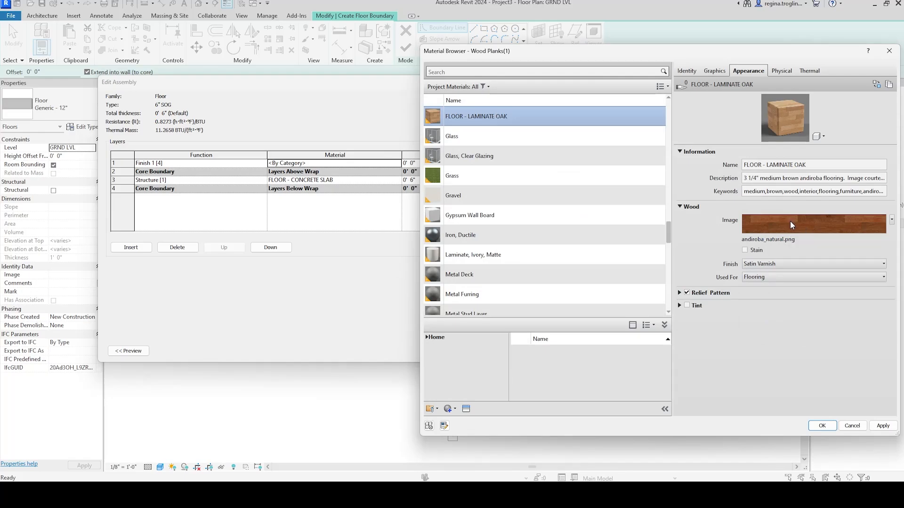
Step: Set the surface pattern foreground of the FLOOR - LAMINATE OAK material to the Horizontal drafting pattern
{"action": "left_click", "coordinate": [714, 70]}
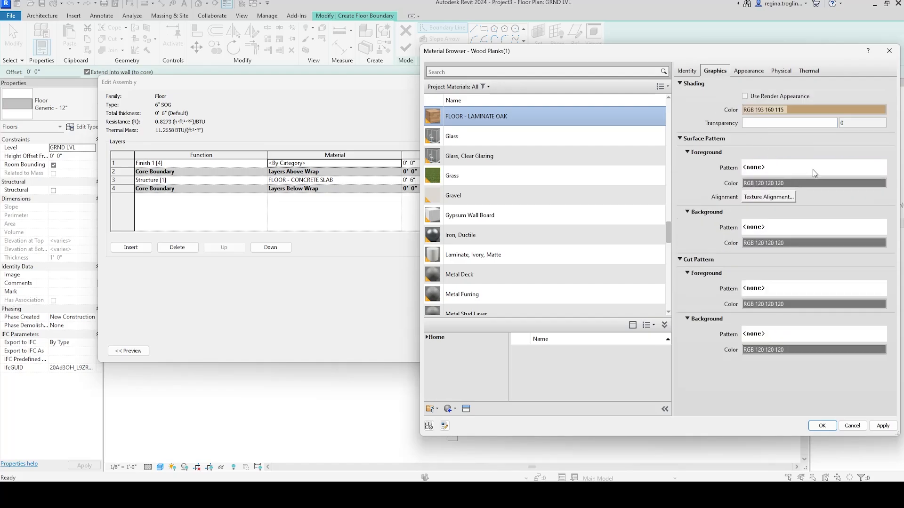
{"action": "left_click", "coordinate": [815, 170]}
{"action": "scroll", "coordinate": [659, 261], "scroll_direction": "down", "scroll_amount": 5}
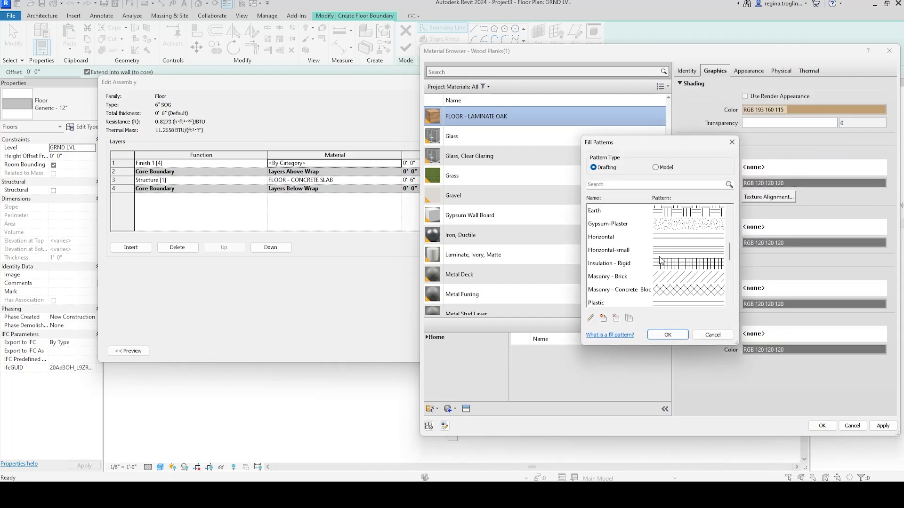
{"action": "scroll", "coordinate": [662, 260], "scroll_direction": "down", "scroll_amount": 10}
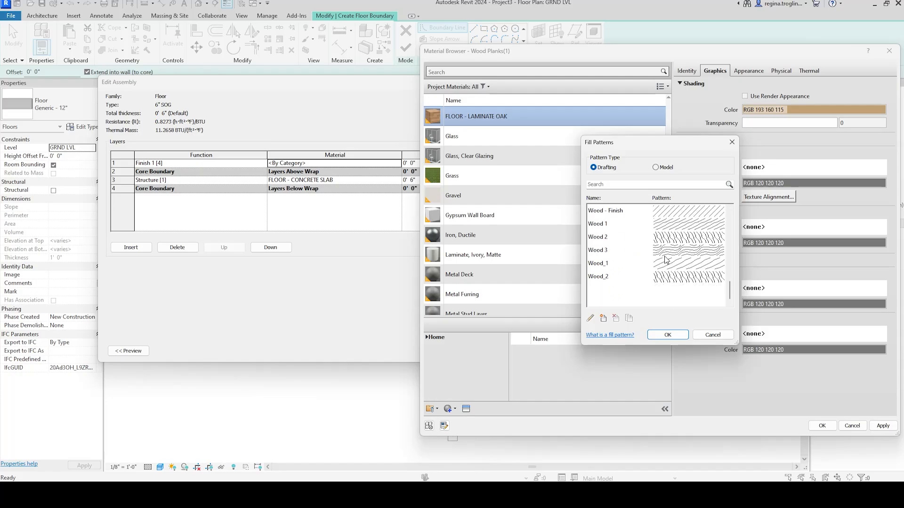
{"action": "scroll", "coordinate": [665, 259], "scroll_direction": "up", "scroll_amount": 1}
{"action": "scroll", "coordinate": [712, 246], "scroll_direction": "up", "scroll_amount": 1}
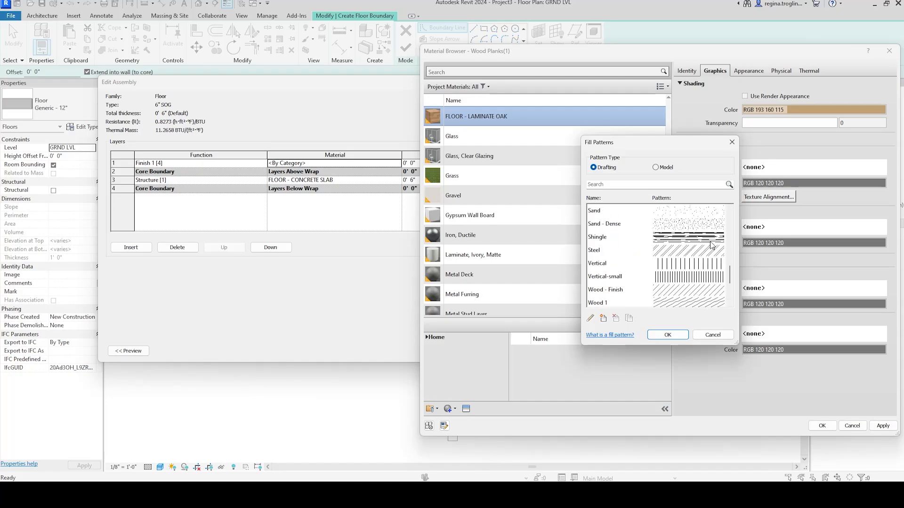
{"action": "scroll", "coordinate": [711, 246], "scroll_direction": "up", "scroll_amount": 3}
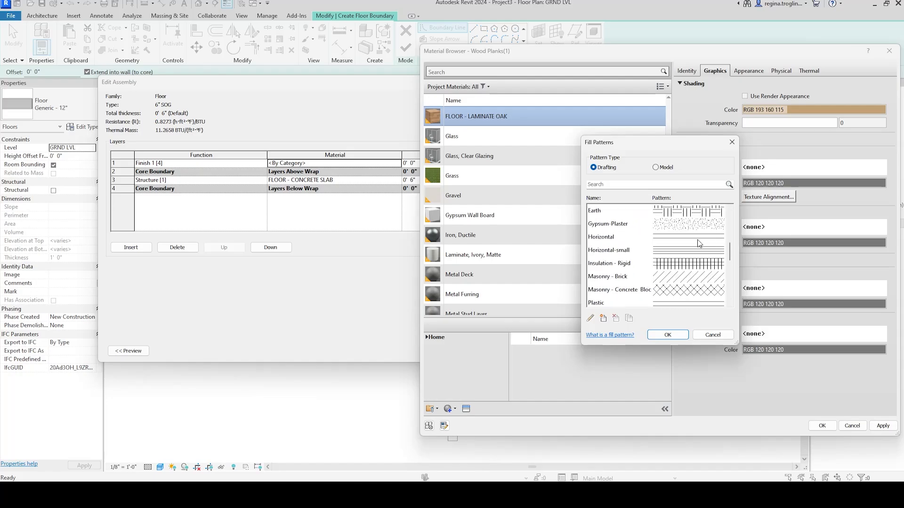
{"action": "left_click", "coordinate": [698, 240]}
{"action": "left_click", "coordinate": [667, 334]}
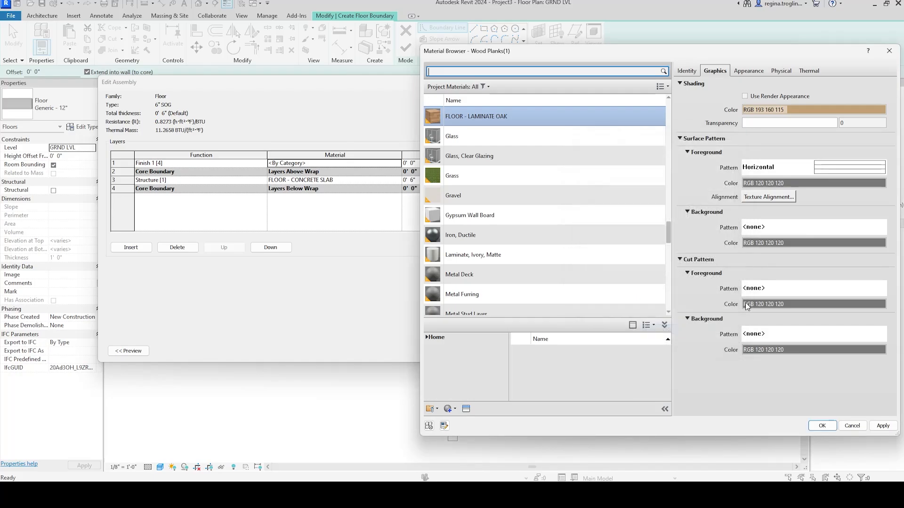
Step: Set the foreground color of the laminate material's surface pattern to gray RGB 192-192-192
{"action": "left_click", "coordinate": [830, 183]}
{"action": "left_click", "coordinate": [626, 229]}
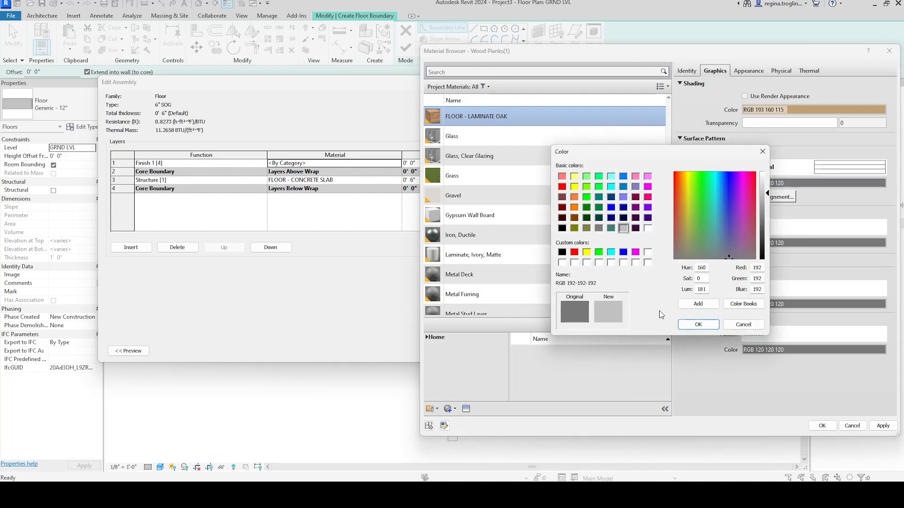
{"action": "left_click", "coordinate": [703, 326]}
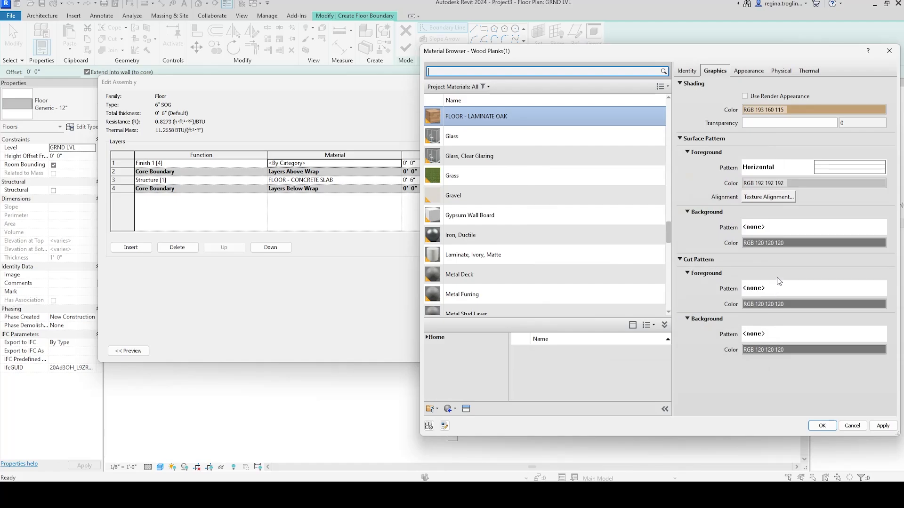
Step: Set the cut pattern foreground of the FLOOR - LAMINATE OAK material to the Diagonal up drafting pattern
{"action": "left_click", "coordinate": [779, 293]}
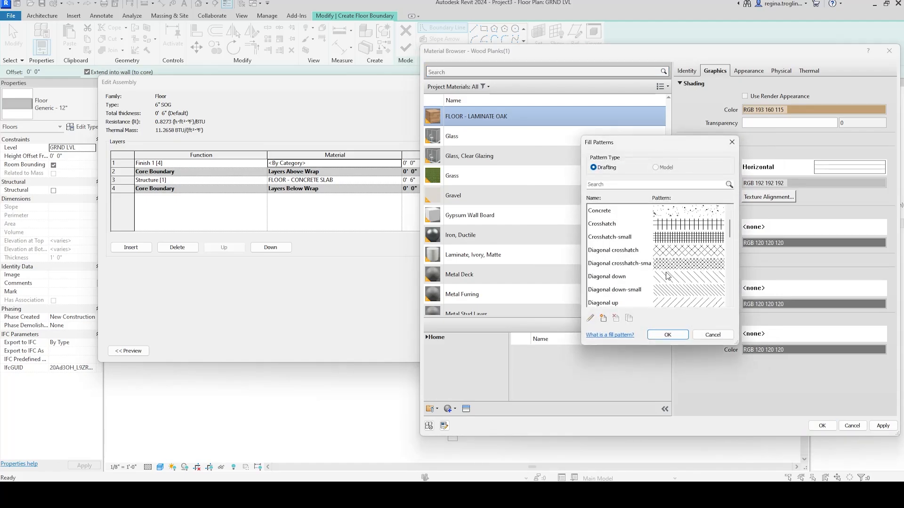
{"action": "scroll", "coordinate": [669, 272], "scroll_direction": "down", "scroll_amount": 2}
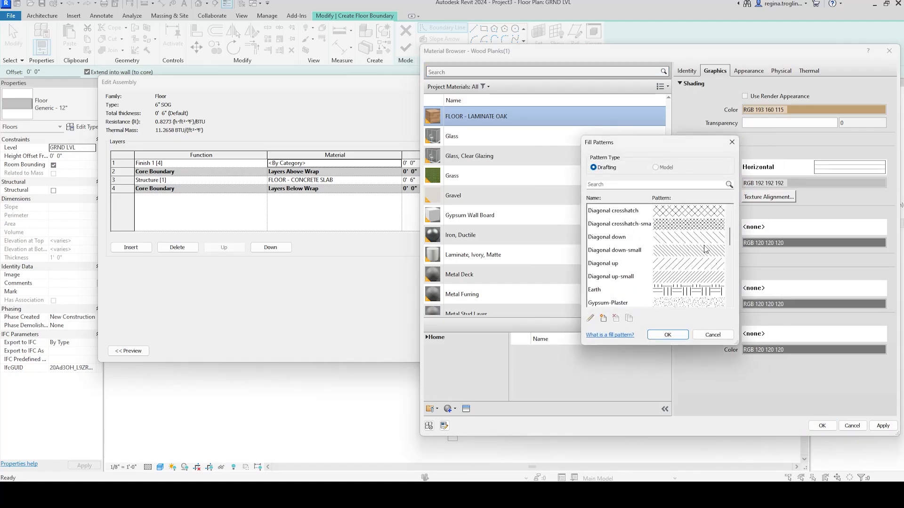
{"action": "left_click", "coordinate": [682, 268]}
{"action": "left_click", "coordinate": [680, 335]}
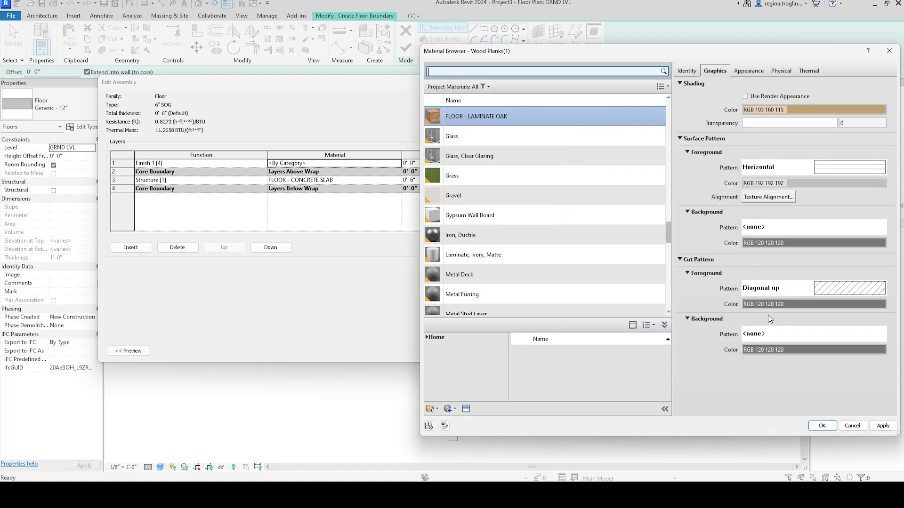
Step: Set the laminate material's cut pattern foreground color to gray RGB 192-192-192 and assign FLOOR - LAMINATE OAK to the Finish 1 layer
{"action": "left_click", "coordinate": [769, 304]}
{"action": "left_click", "coordinate": [623, 228]}
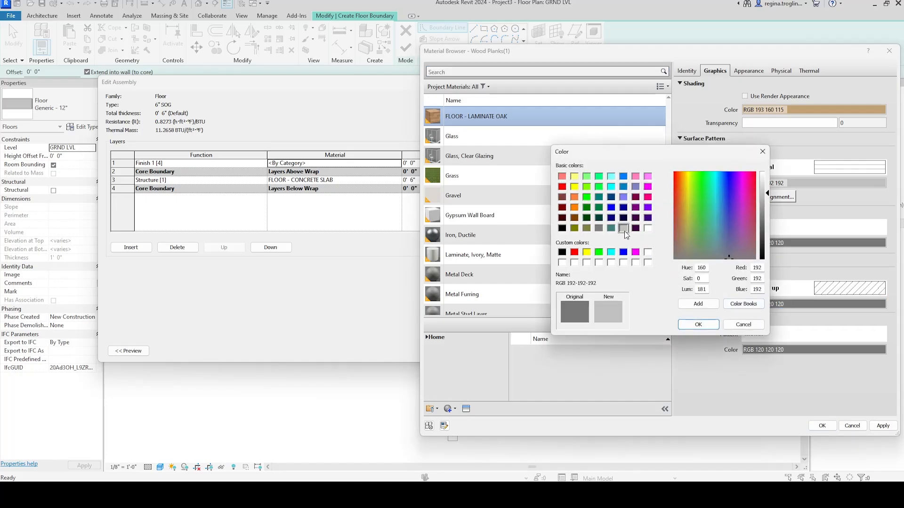
{"action": "left_click", "coordinate": [712, 323]}
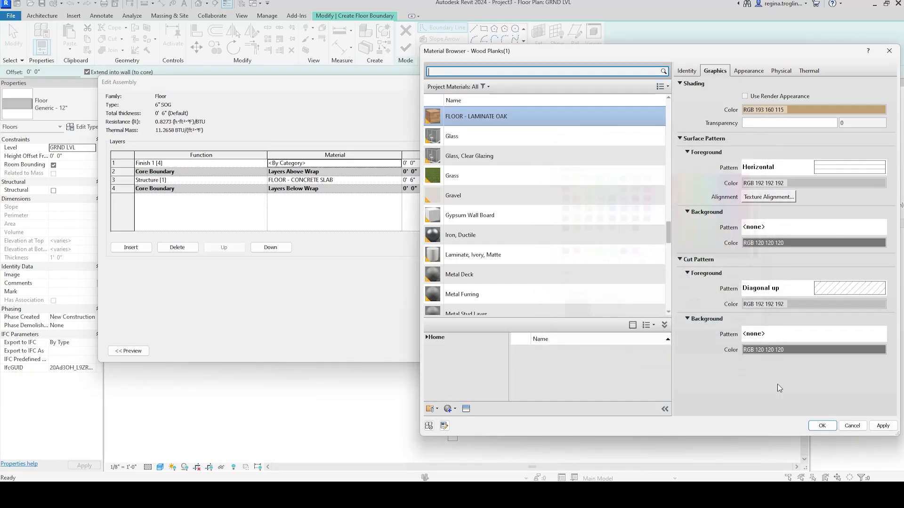
{"action": "left_click", "coordinate": [823, 427]}
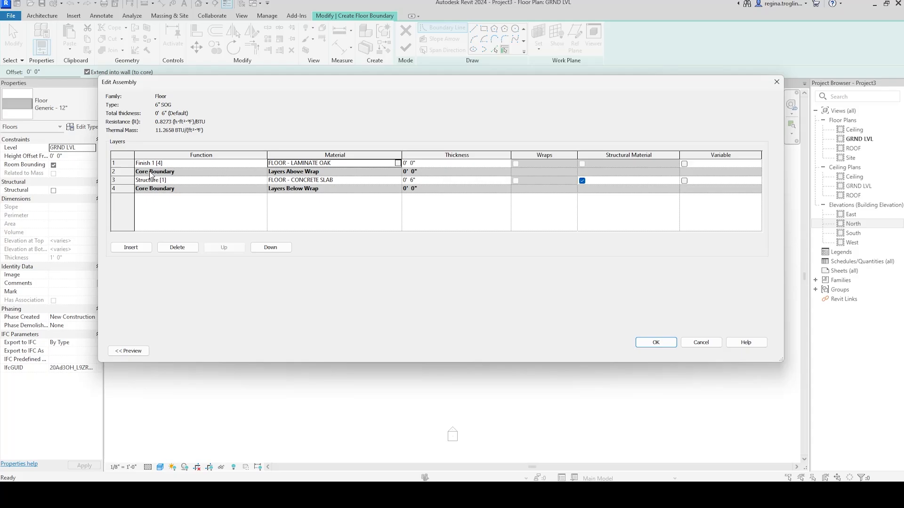
Step: Insert a layer directly below the laminate finish and set its function to Substrate [2]
{"action": "left_click", "coordinate": [130, 248]}
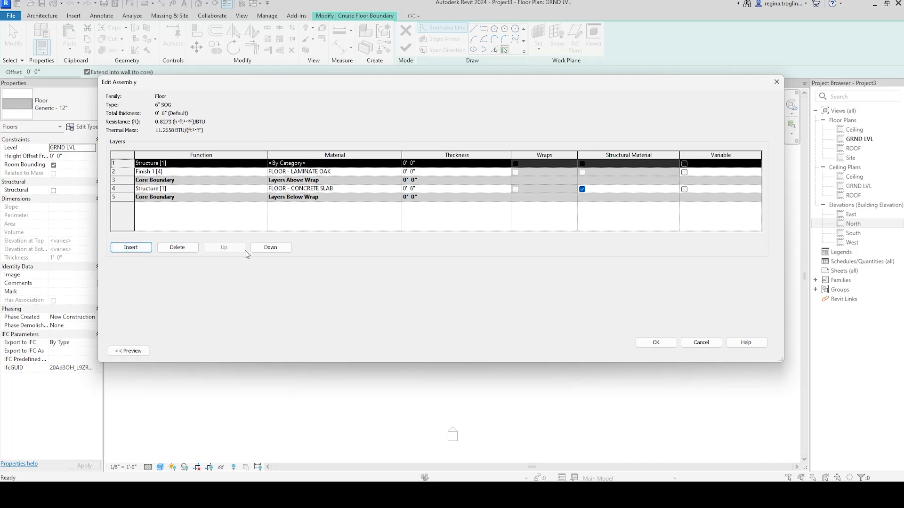
{"action": "left_click", "coordinate": [271, 247]}
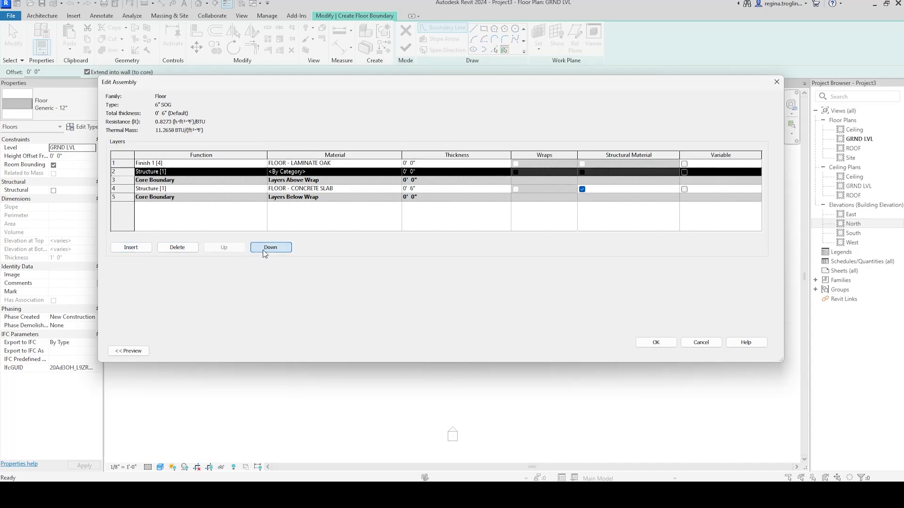
{"action": "left_click", "coordinate": [263, 173]}
{"action": "left_click", "coordinate": [180, 187]}
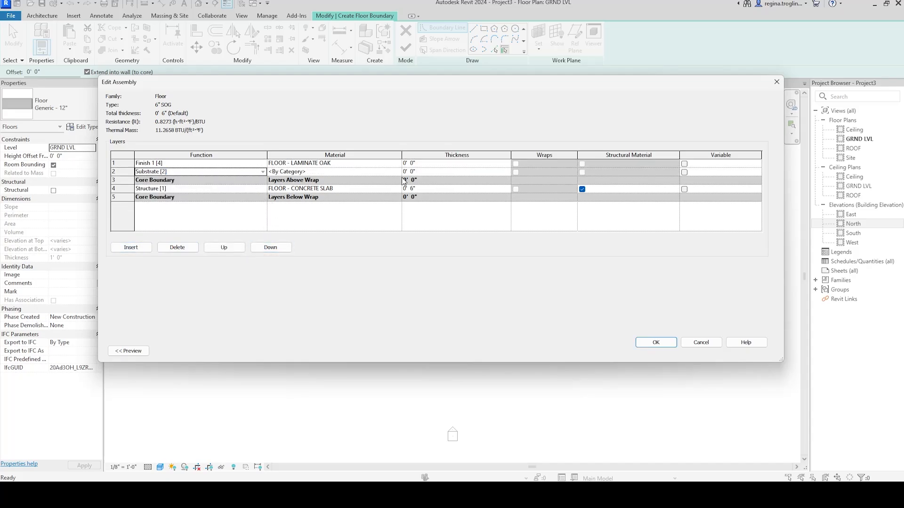
Step: Set the thickness of the FLOOR - LAMINATE OAK finish layer to 1/4"
{"action": "left_click", "coordinate": [430, 163]}
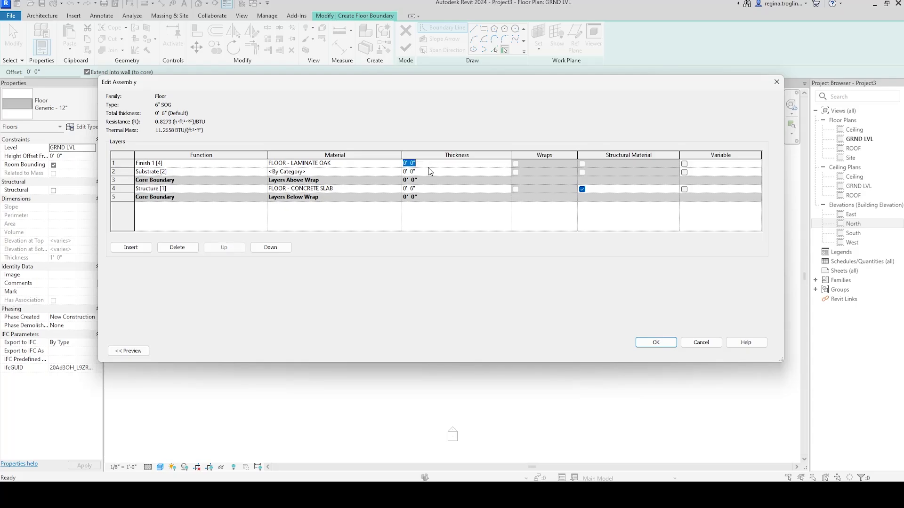
{"action": "type", "text": "0 1/4"}
{"action": "key", "text": "Tab"}
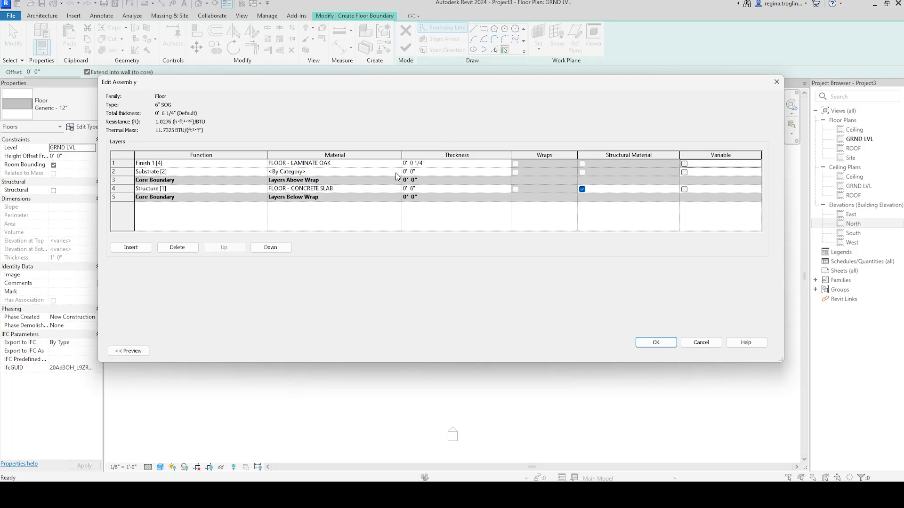
Step: Search the materials for UNDERLA and RUBBER to find a match for the substrate layer, leaving the material unassigned
{"action": "left_click", "coordinate": [357, 172]}
{"action": "left_click", "coordinate": [397, 171]}
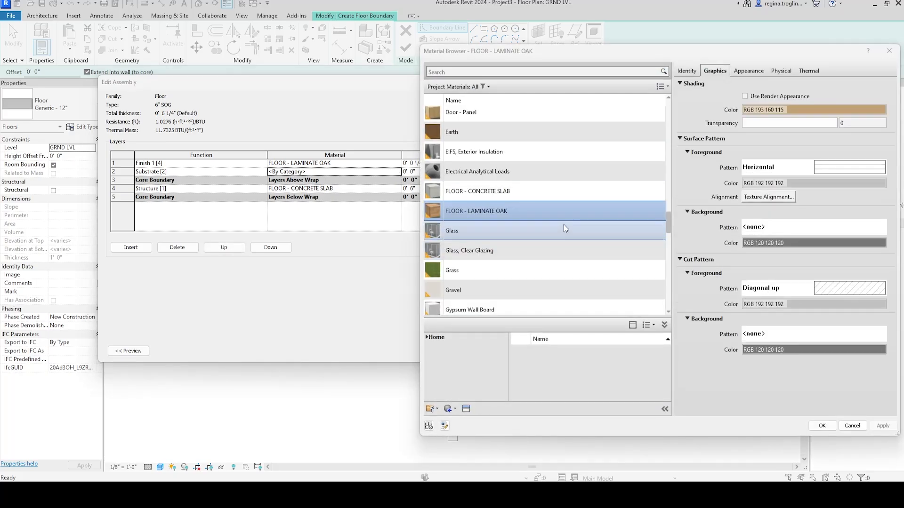
{"action": "scroll", "coordinate": [563, 224], "scroll_direction": "down", "scroll_amount": 5}
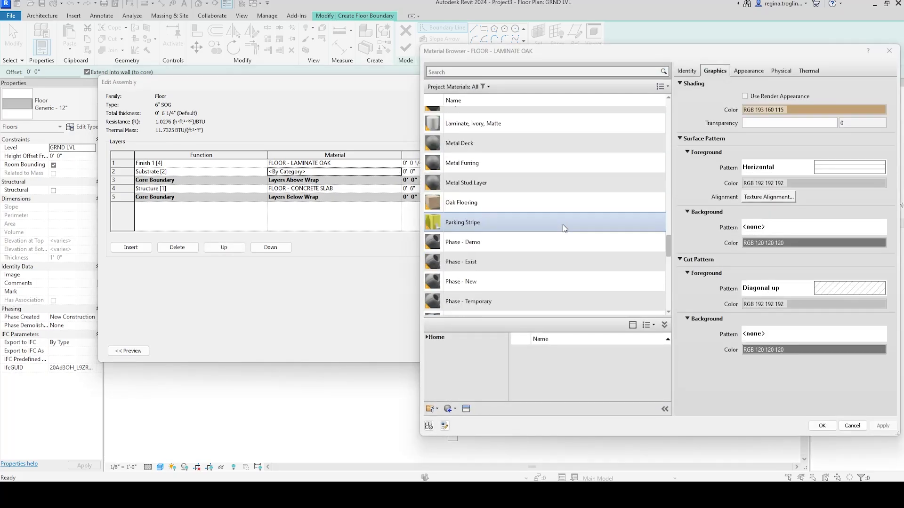
{"action": "left_click", "coordinate": [595, 71]}
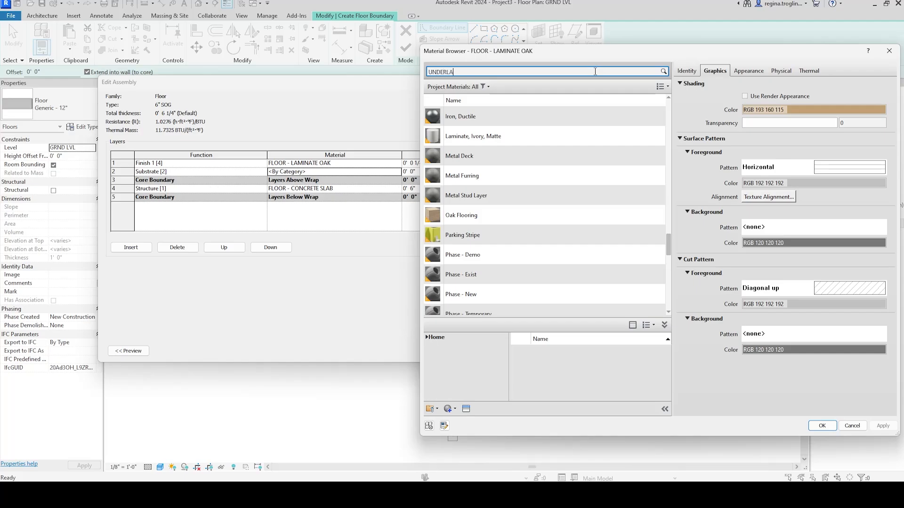
{"action": "double_click", "coordinate": [593, 72]}
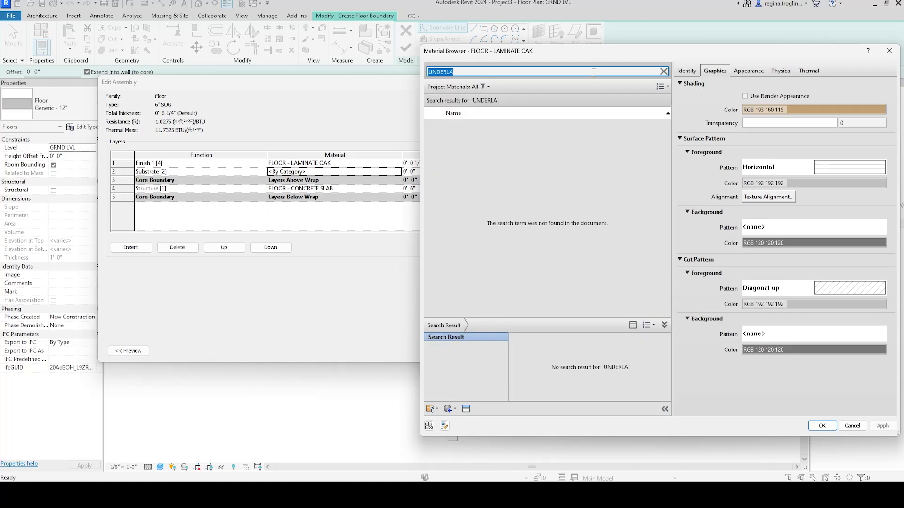
{"action": "type", "text": "RUBBER"}
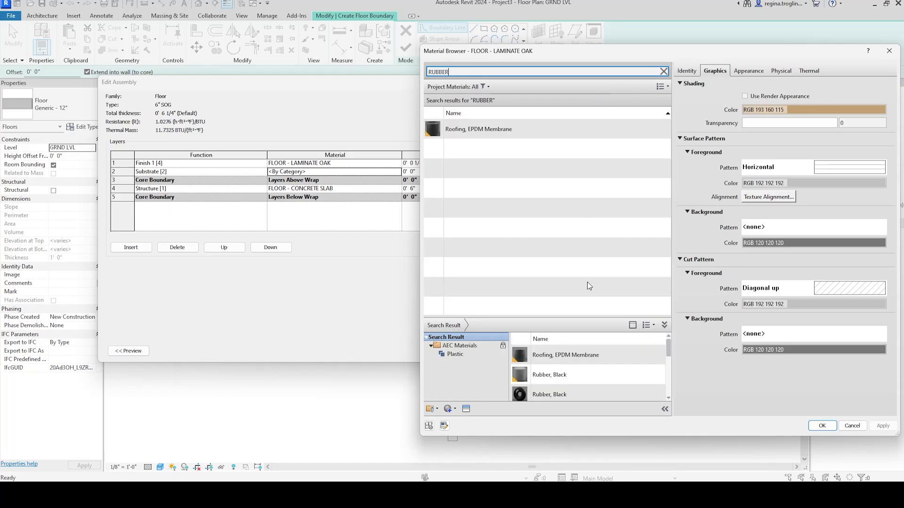
{"action": "scroll", "coordinate": [601, 375], "scroll_direction": "down", "scroll_amount": 4}
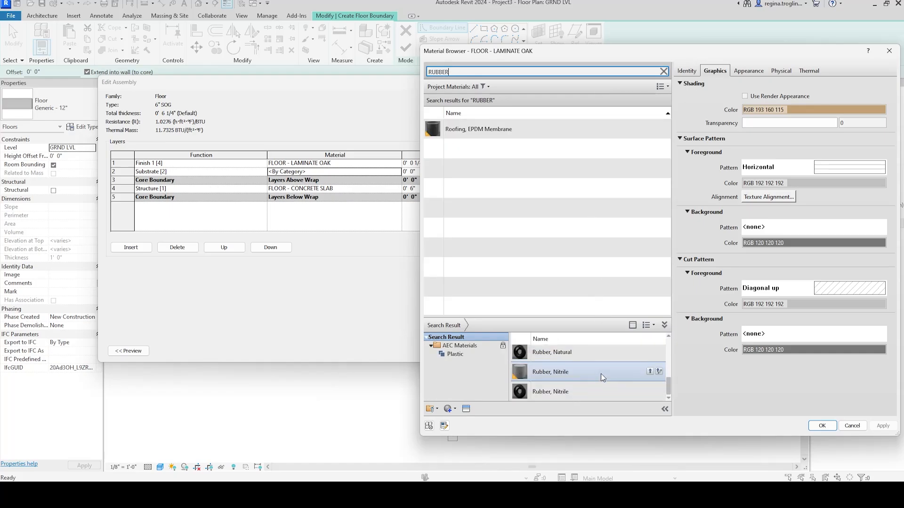
{"action": "left_click", "coordinate": [852, 426]}
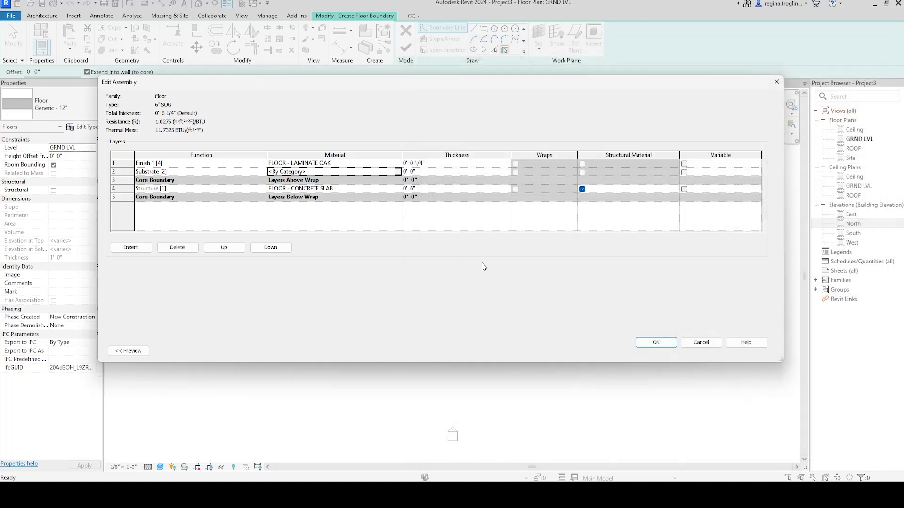
Step: Delete the Substrate [2] layer below the laminate finish and accept the floor assembly
{"action": "left_click", "coordinate": [126, 171]}
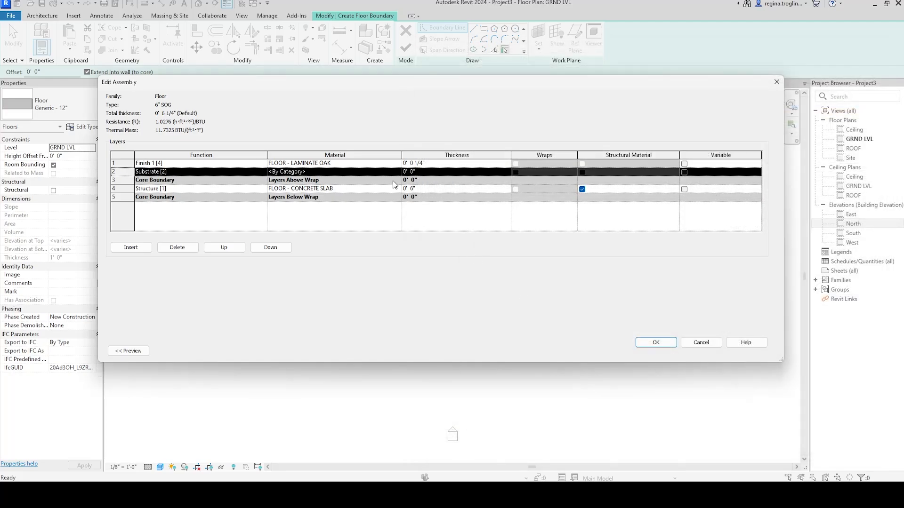
{"action": "left_click", "coordinate": [174, 247]}
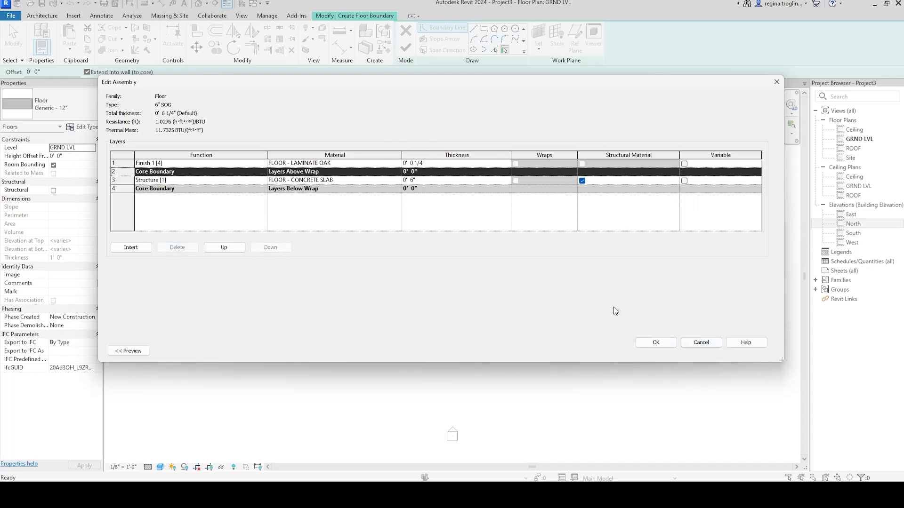
{"action": "left_click", "coordinate": [662, 344]}
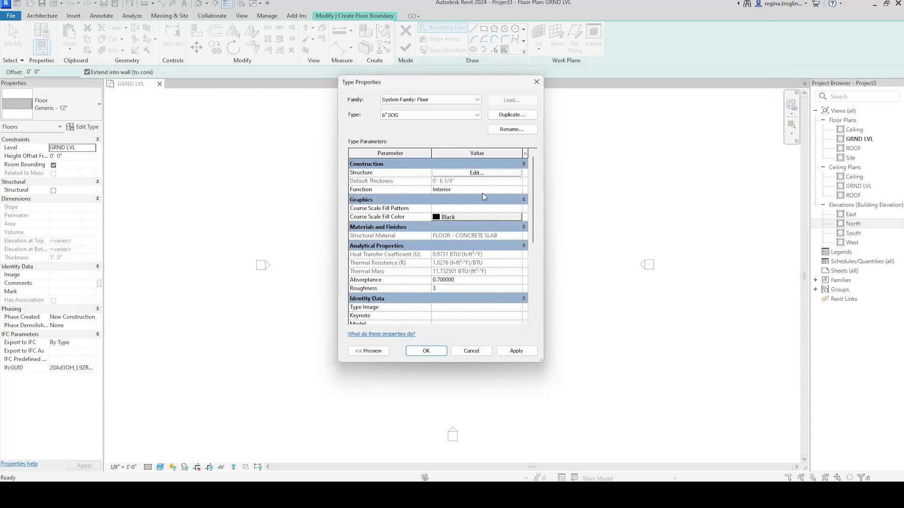
Step: Insert a layer below the lower core boundary of the 6" SOG assembly and set its function to Substrate [2]
{"action": "left_click", "coordinate": [483, 173]}
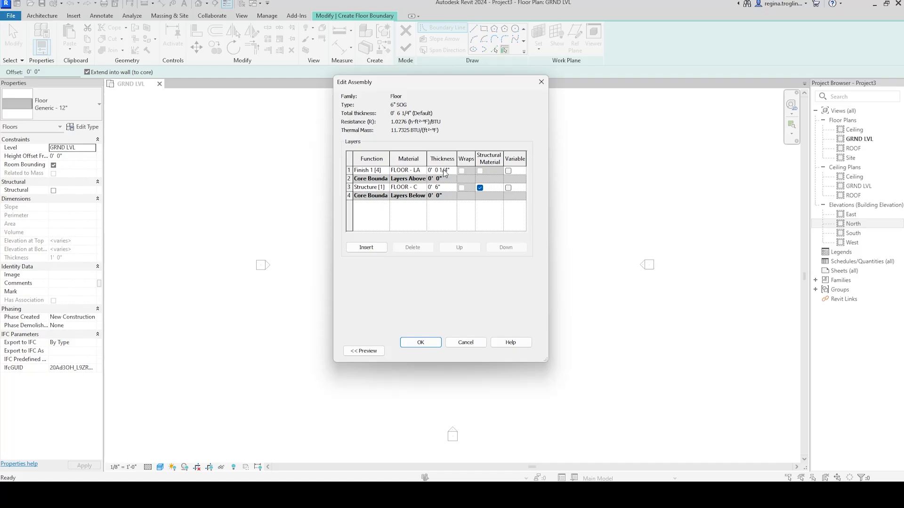
{"action": "left_click", "coordinate": [376, 248]}
{"action": "left_click", "coordinate": [368, 203]}
{"action": "left_click", "coordinate": [385, 204]}
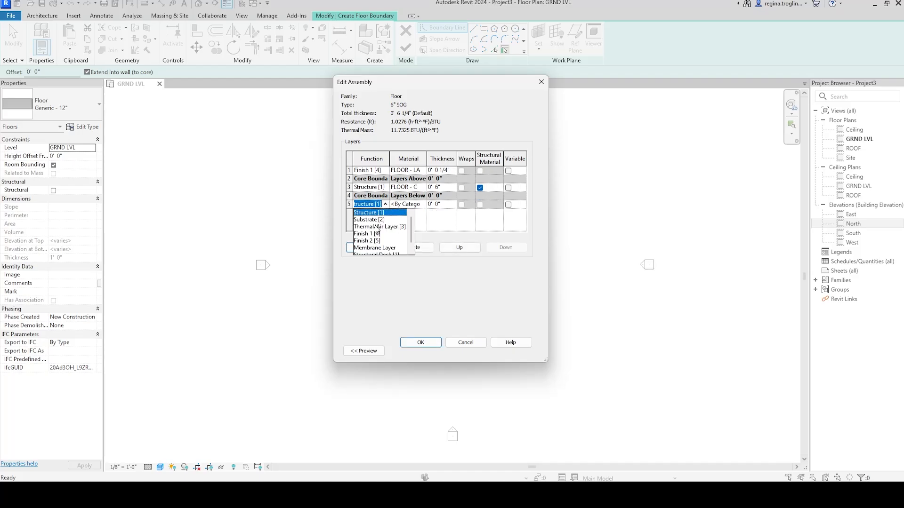
{"action": "left_click", "coordinate": [384, 220]}
Step: Search the materials for SAND for the new substrate layer and add the AEC Materials library's Sand material to the project
{"action": "left_click", "coordinate": [422, 204]}
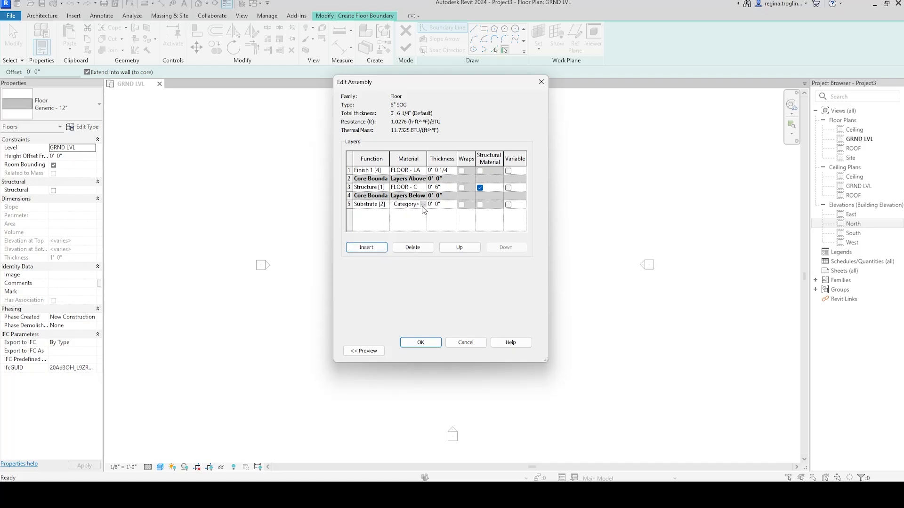
{"action": "left_click", "coordinate": [423, 204]}
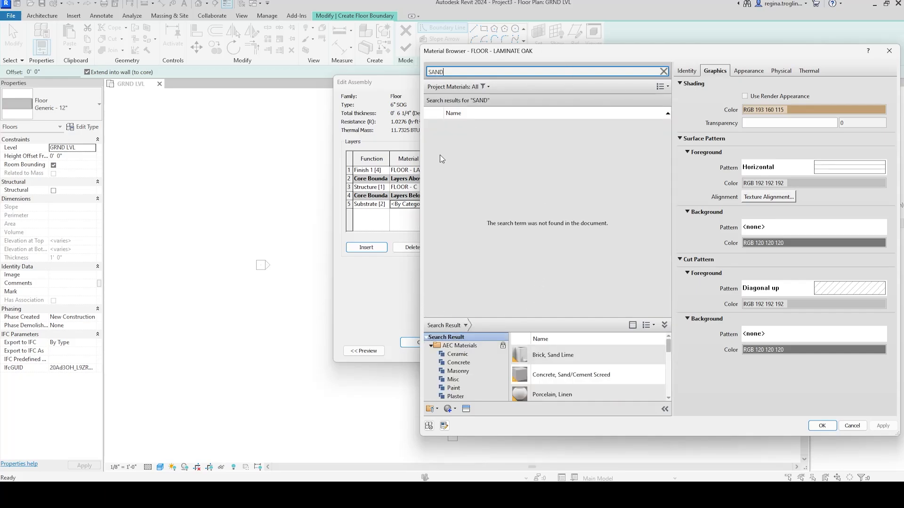
{"action": "left_click_drag", "start_coordinate": [420, 158], "coordinate": [266, 160]}
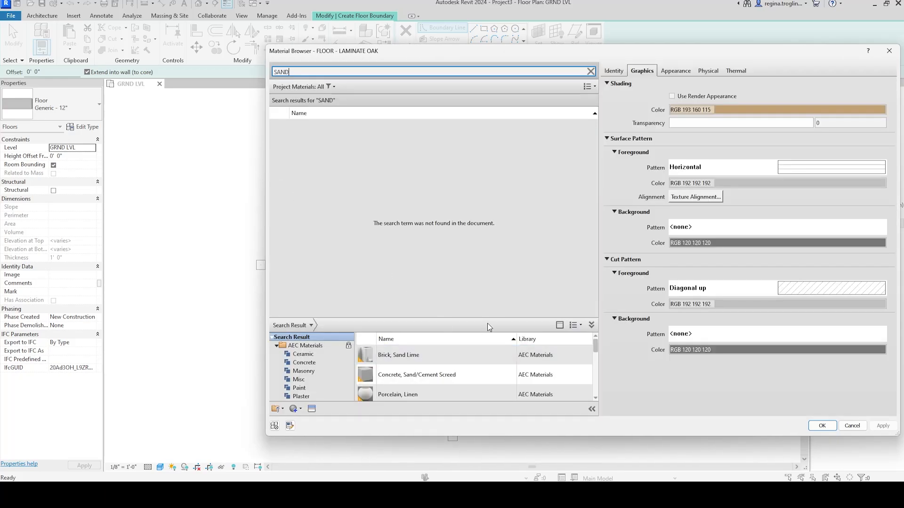
{"action": "left_click_drag", "start_coordinate": [487, 323], "coordinate": [490, 282]}
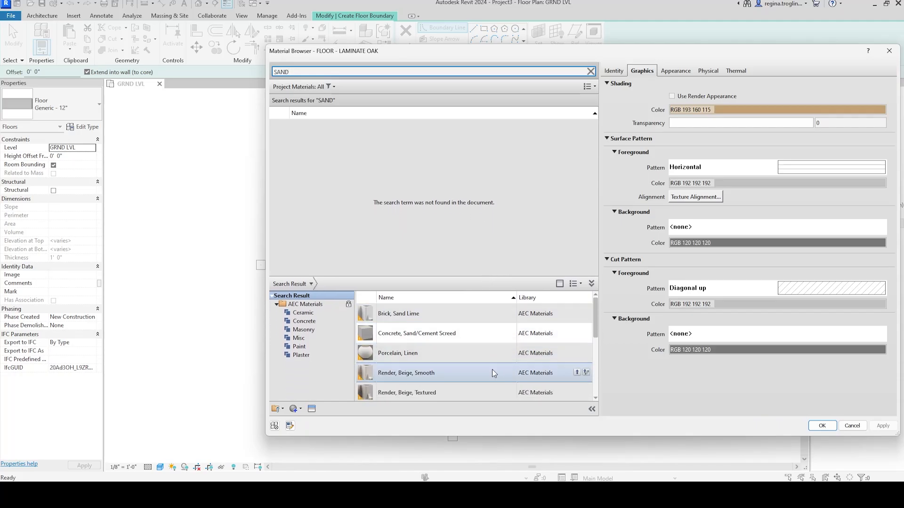
{"action": "scroll", "coordinate": [493, 373], "scroll_direction": "down", "scroll_amount": 5}
{"action": "scroll", "coordinate": [508, 328], "scroll_direction": "up", "scroll_amount": 2}
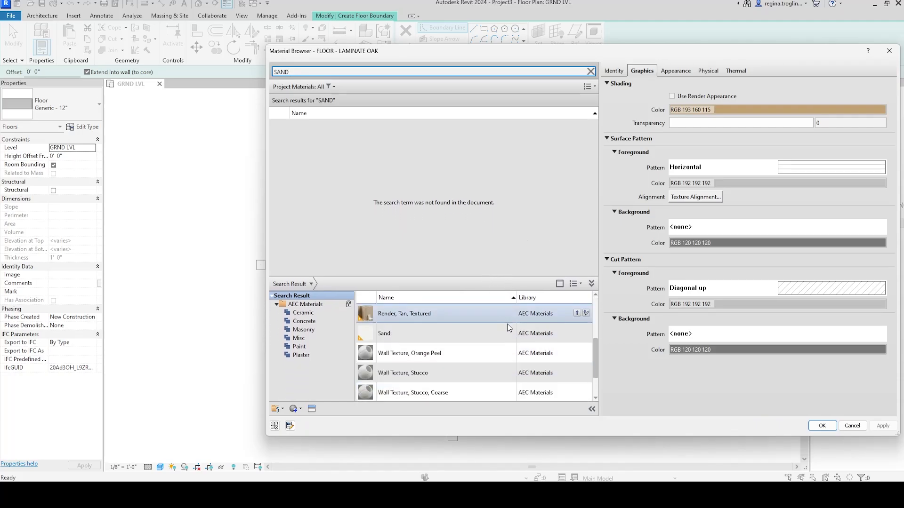
{"action": "left_click", "coordinate": [577, 333]}
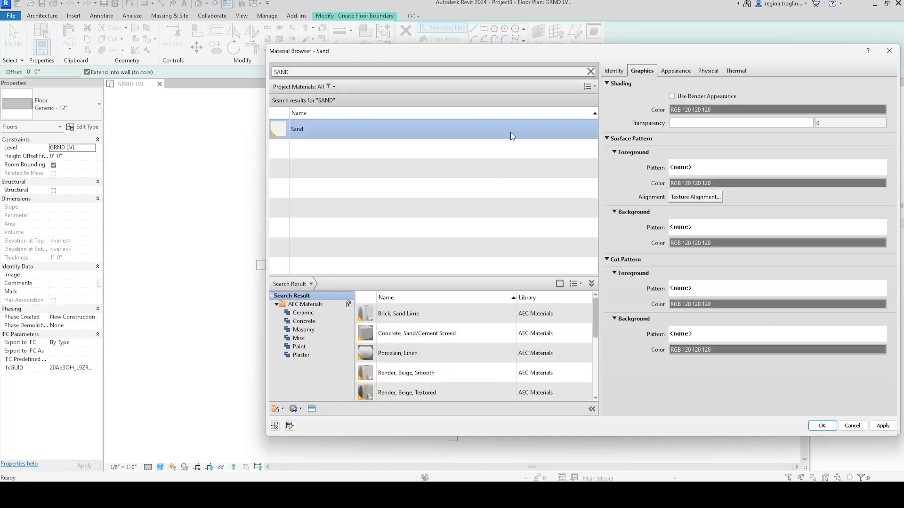
Step: Set the surface pattern foreground of the Sand material to the Sand drafting pattern
{"action": "left_click", "coordinate": [713, 171]}
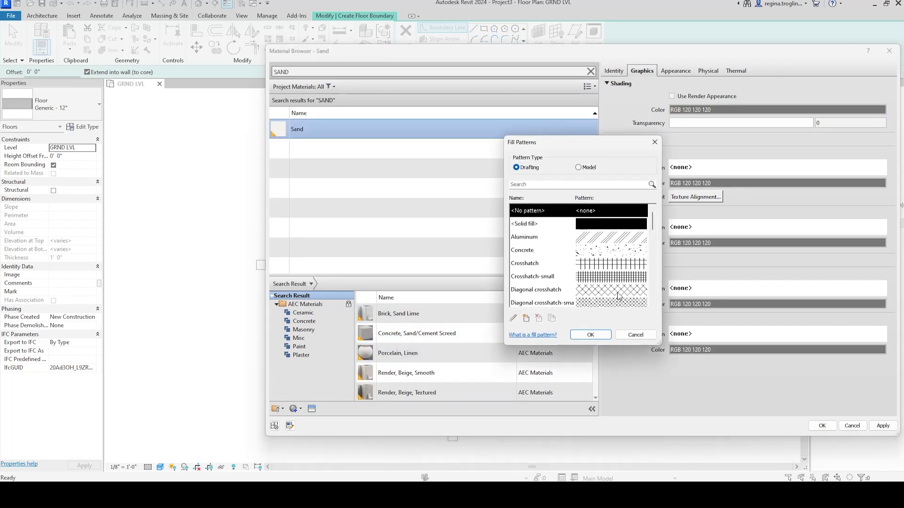
{"action": "scroll", "coordinate": [618, 296], "scroll_direction": "down", "scroll_amount": 5}
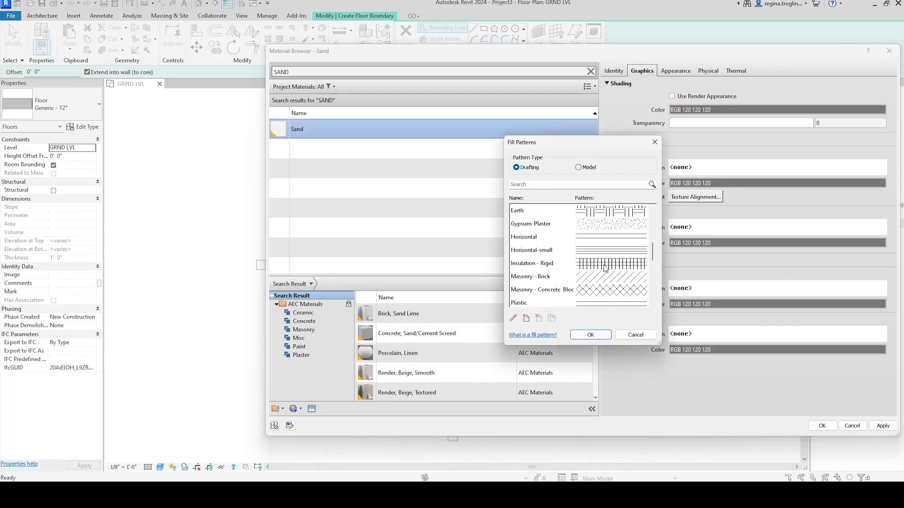
{"action": "scroll", "coordinate": [606, 269], "scroll_direction": "down", "scroll_amount": 2}
{"action": "left_click", "coordinate": [606, 263]}
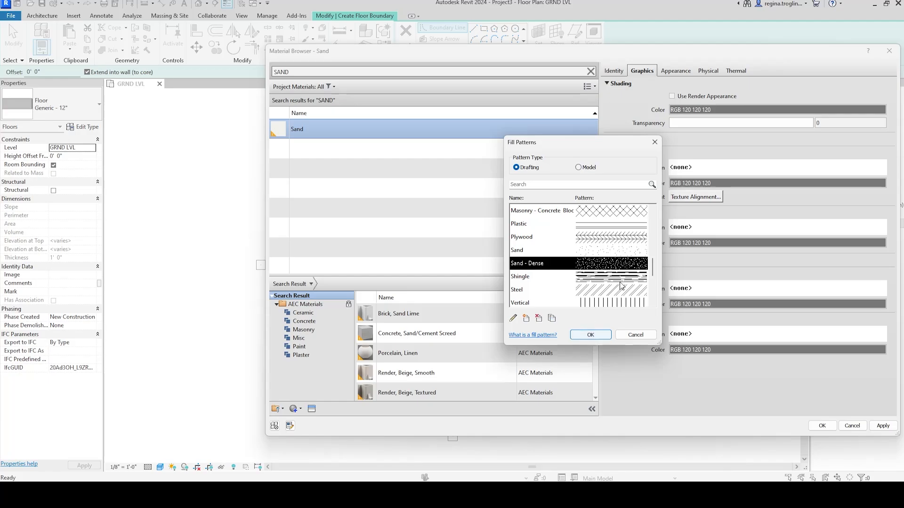
{"action": "left_click", "coordinate": [631, 251]}
{"action": "left_click", "coordinate": [595, 335]}
Step: Set the Sand material's surface foreground color to gray RGB 192-192-192 and take its shading color from the render appearance
{"action": "left_click", "coordinate": [758, 183]}
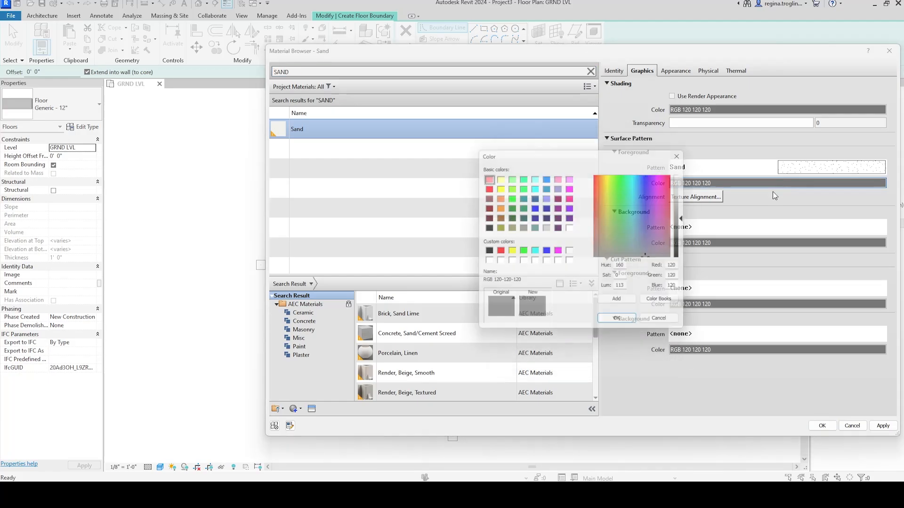
{"action": "left_click", "coordinate": [546, 228]}
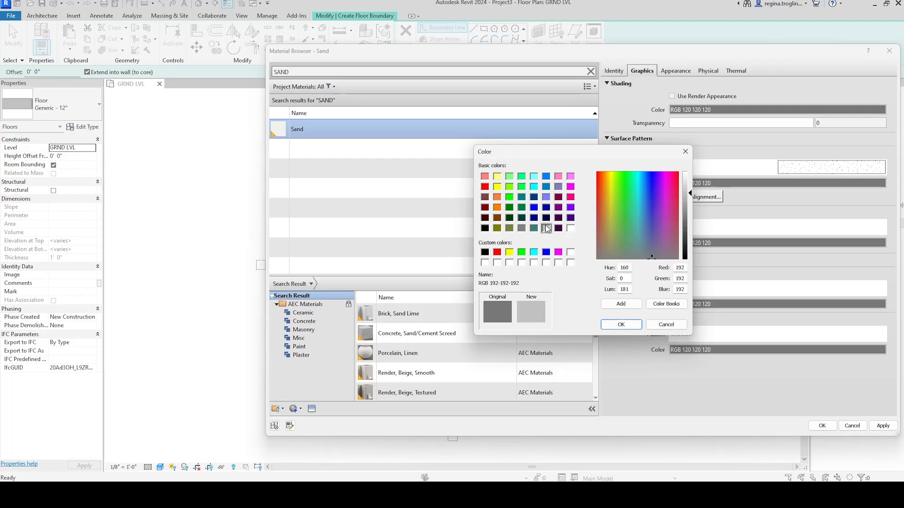
{"action": "left_click", "coordinate": [621, 325]}
{"action": "left_click", "coordinate": [716, 98]}
{"action": "left_click", "coordinate": [716, 98]}
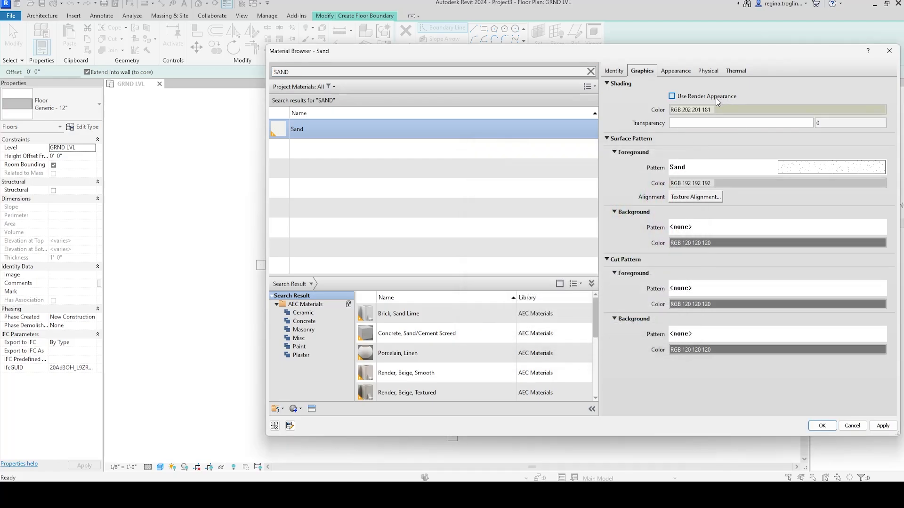
Step: Set the cut pattern foreground color of the Sand material to gray RGB 192-192-192
{"action": "left_click", "coordinate": [702, 304]}
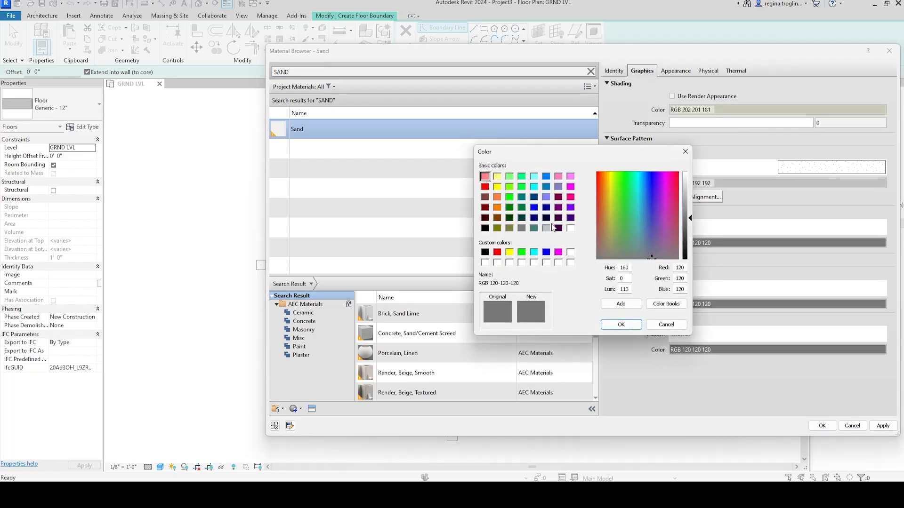
{"action": "left_click", "coordinate": [546, 228]}
{"action": "left_click", "coordinate": [621, 324]}
Step: Set the Sand material's cut pattern foreground to the Sand drafting pattern and assign the material to the substrate layer
{"action": "left_click", "coordinate": [711, 288]}
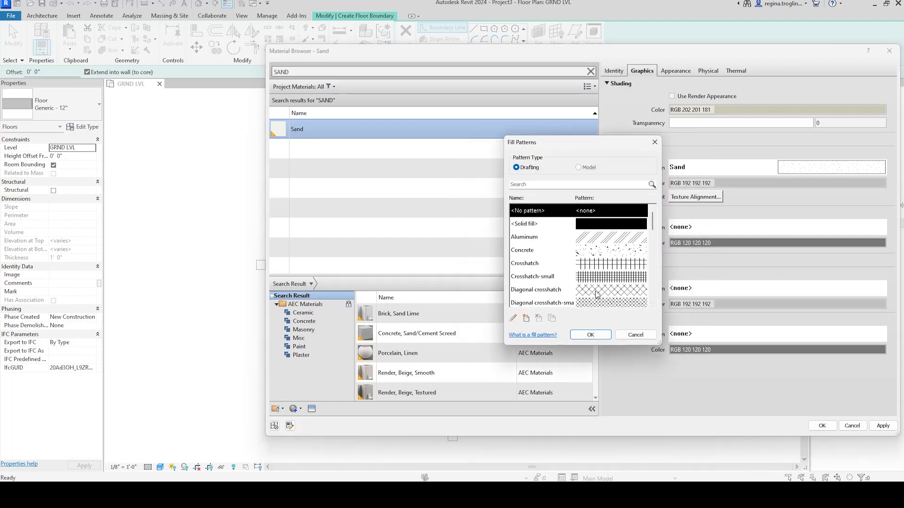
{"action": "scroll", "coordinate": [597, 294], "scroll_direction": "down", "scroll_amount": 6}
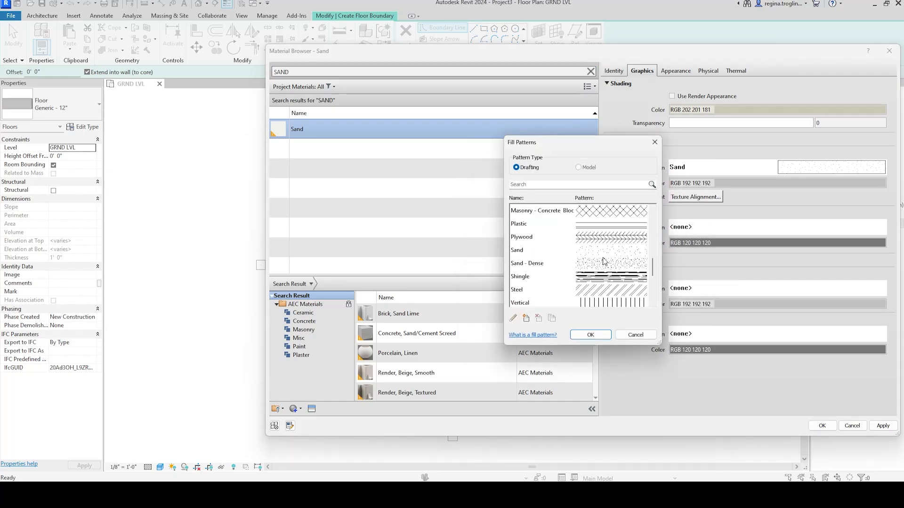
{"action": "left_click", "coordinate": [604, 251]}
{"action": "left_click", "coordinate": [592, 335]}
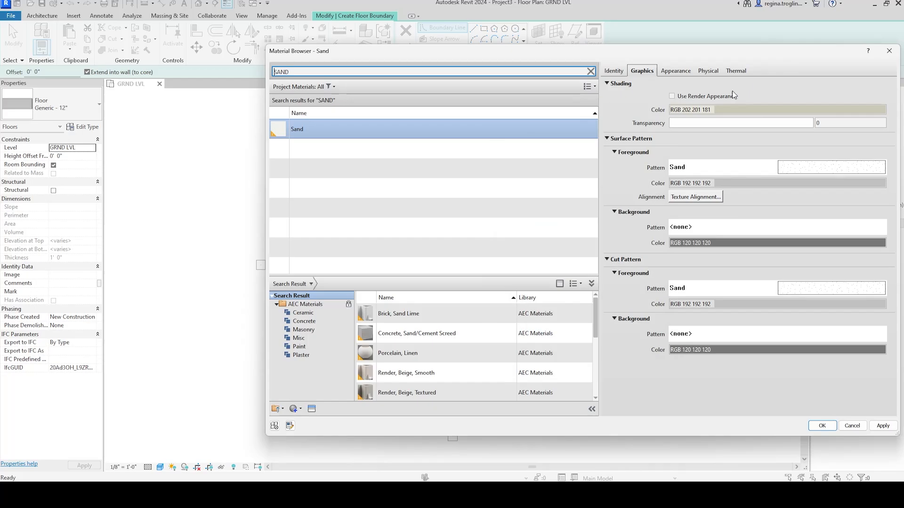
{"action": "left_click", "coordinate": [684, 73]}
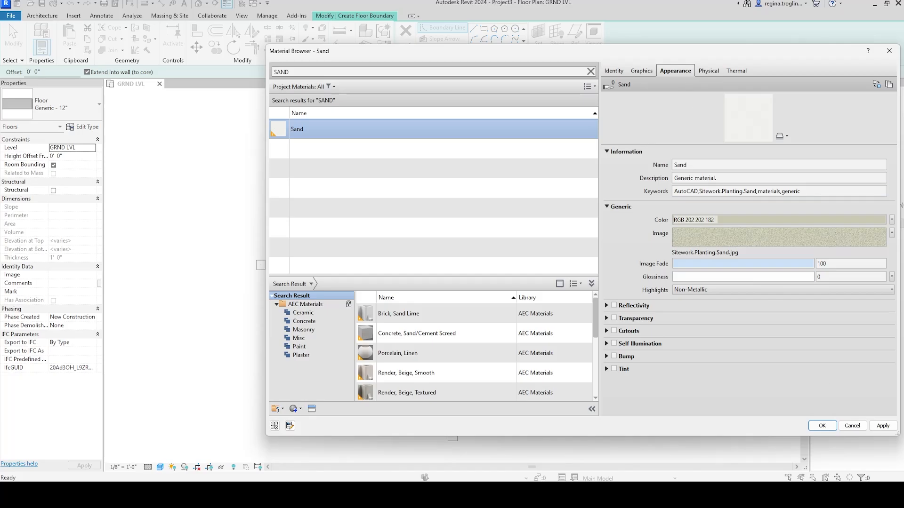
{"action": "left_click", "coordinate": [822, 426]}
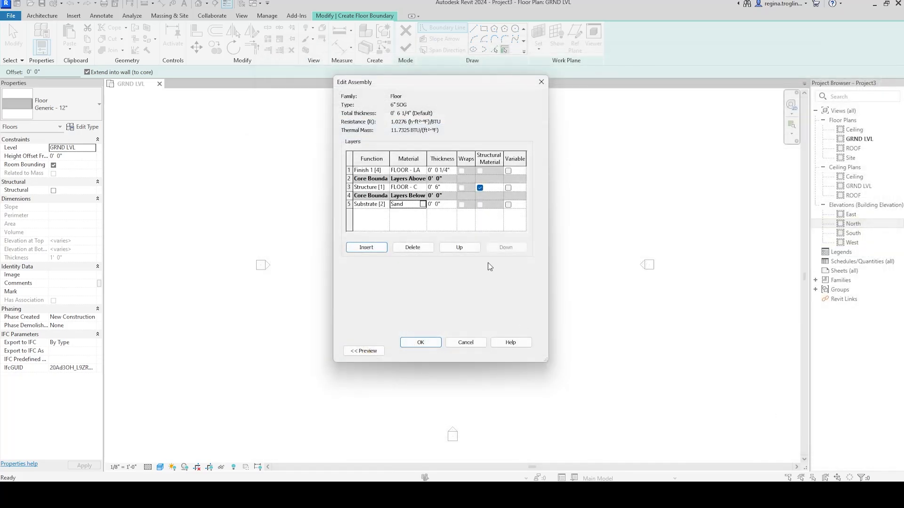
Step: Set the Sand substrate layer's thickness to 2" and apply the 6" SOG type to the floor being sketched
{"action": "left_click", "coordinate": [440, 206]}
{"action": "type", "text": "2"}
{"action": "key", "text": "Tab"}
{"action": "left_click", "coordinate": [420, 342]}
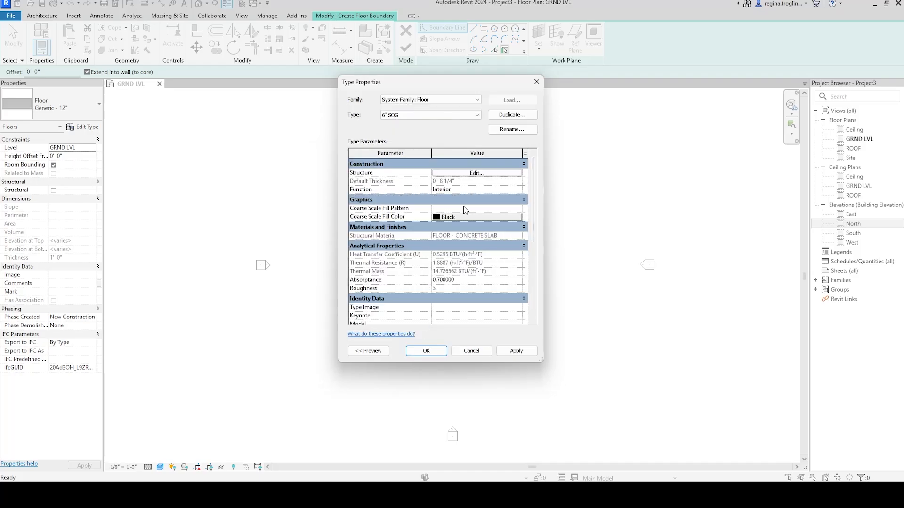
{"action": "left_click", "coordinate": [501, 174]}
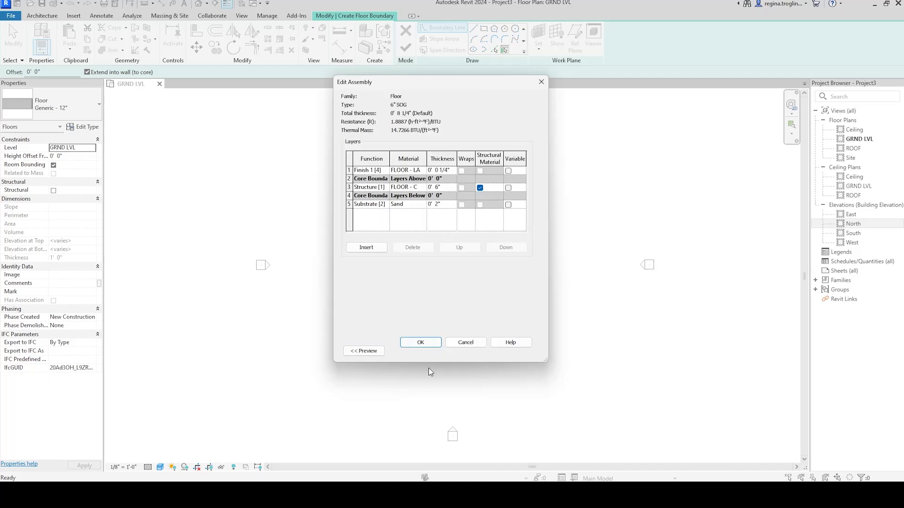
{"action": "left_click", "coordinate": [420, 342]}
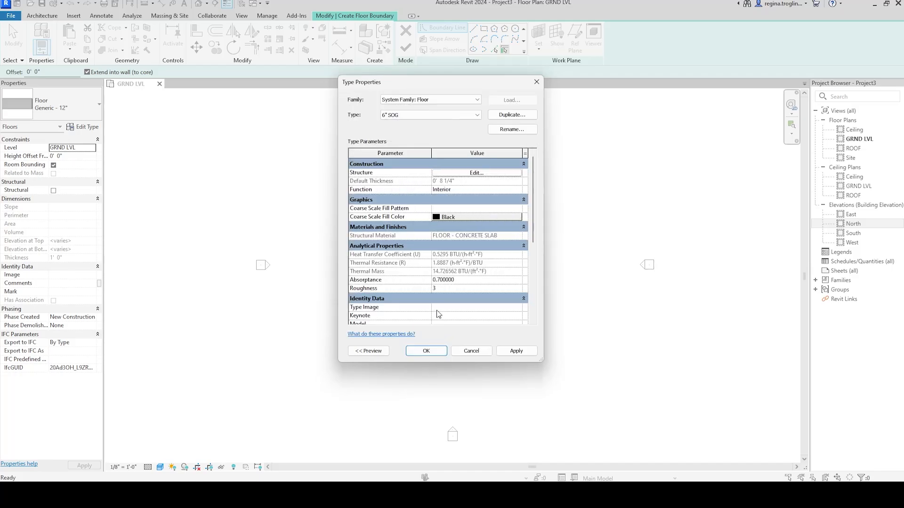
{"action": "left_click", "coordinate": [426, 351]}
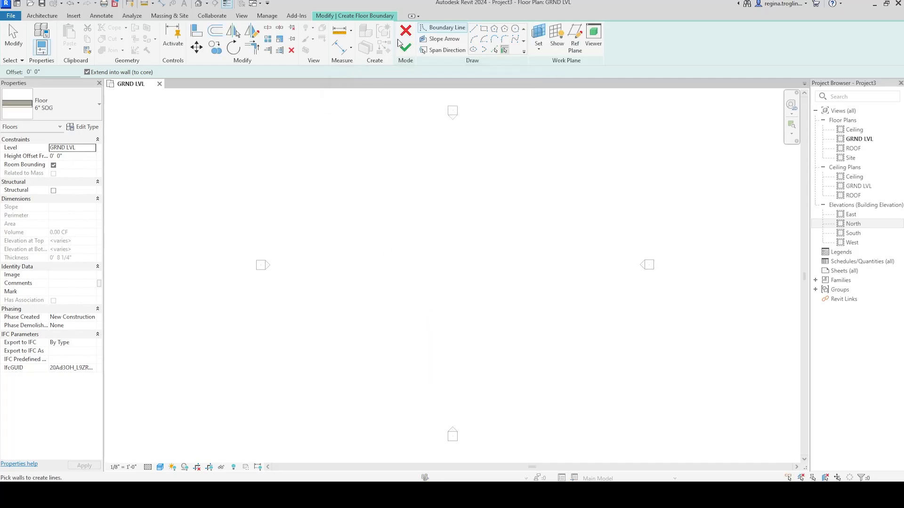
Step: Sketch a rectangular floor boundary about 66'-6" by 109'-6" and consult the cabin floor plan's overall dimensions in mANUAL.pdf
{"action": "left_click", "coordinate": [483, 28]}
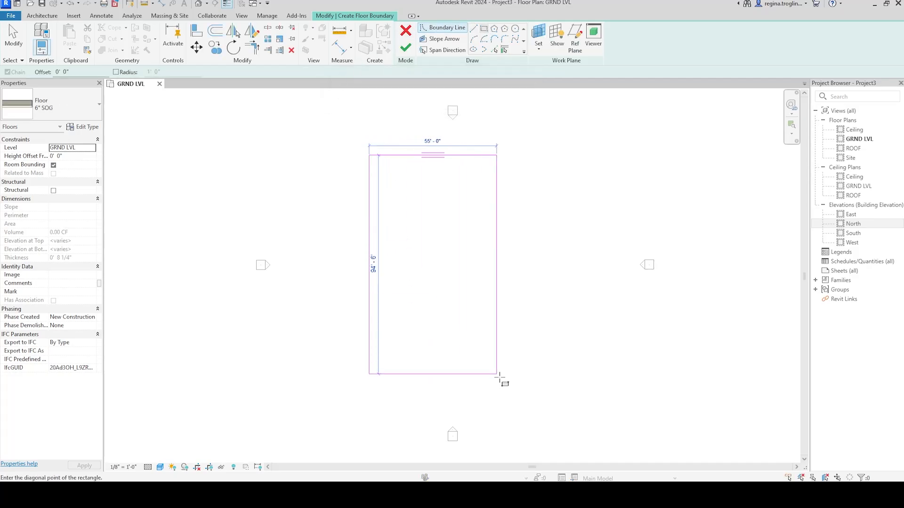
{"action": "left_click", "coordinate": [523, 409]}
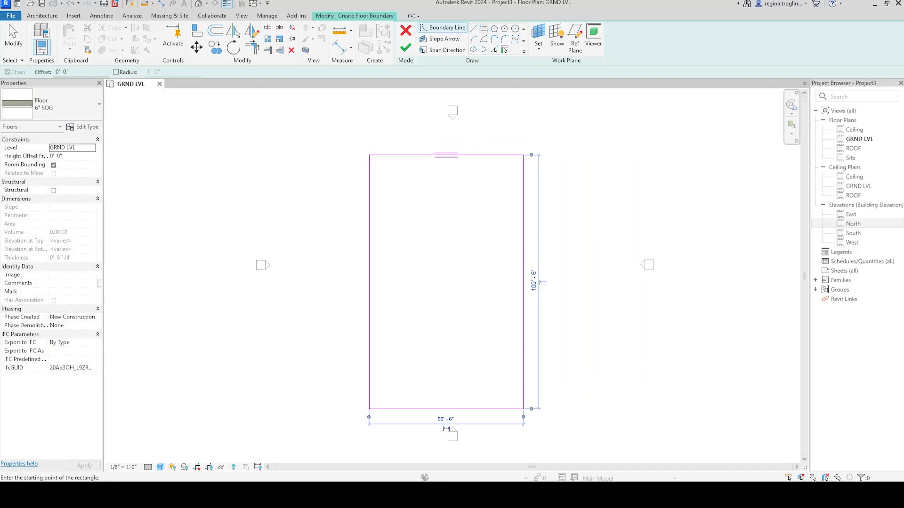
{"action": "left_click_drag", "start_coordinate": [716, 353], "coordinate": [481, 5]}
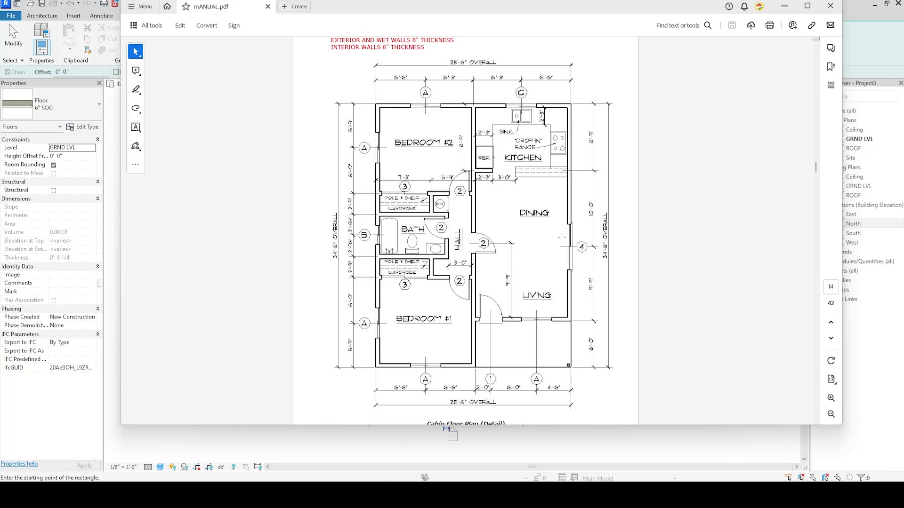
{"action": "left_click_drag", "start_coordinate": [643, 9], "coordinate": [903, 358]}
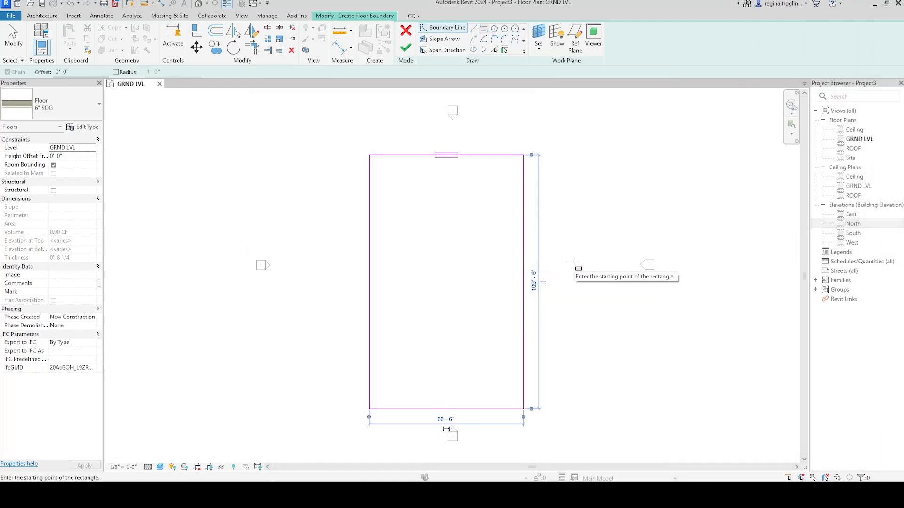
{"action": "key", "text": "Escape"}
{"action": "key", "text": "Escape"}
Step: Set the overall width of the rectangular floor boundary to 25'-6"
{"action": "left_click", "coordinate": [524, 273]}
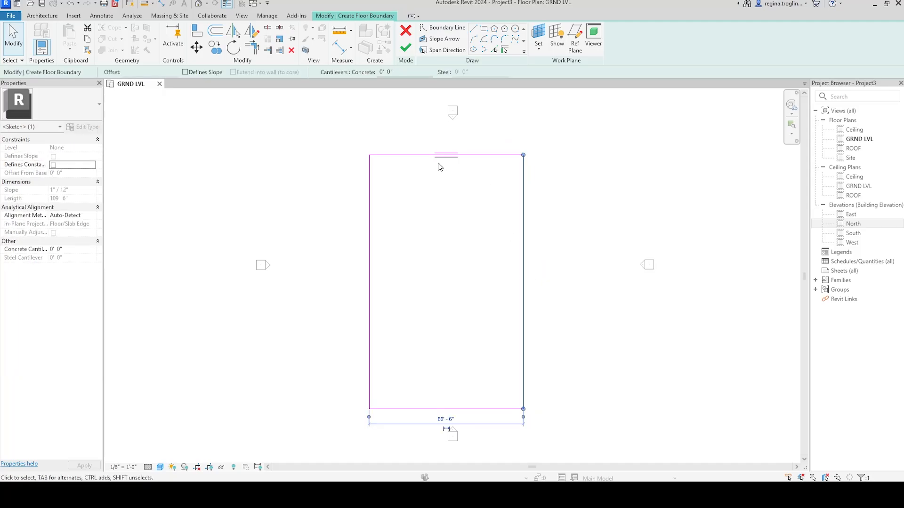
{"action": "left_click", "coordinate": [445, 419]}
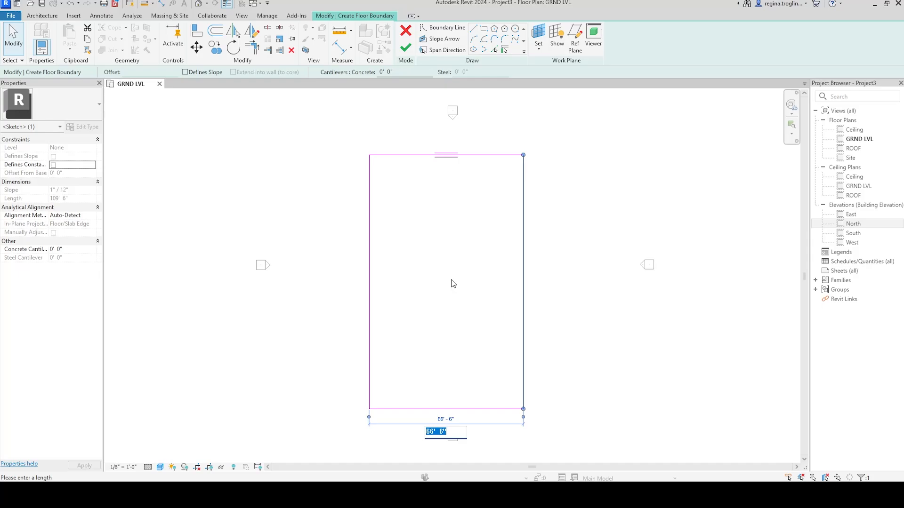
{"action": "type", "text": "25 6"}
{"action": "key", "text": "Return"}
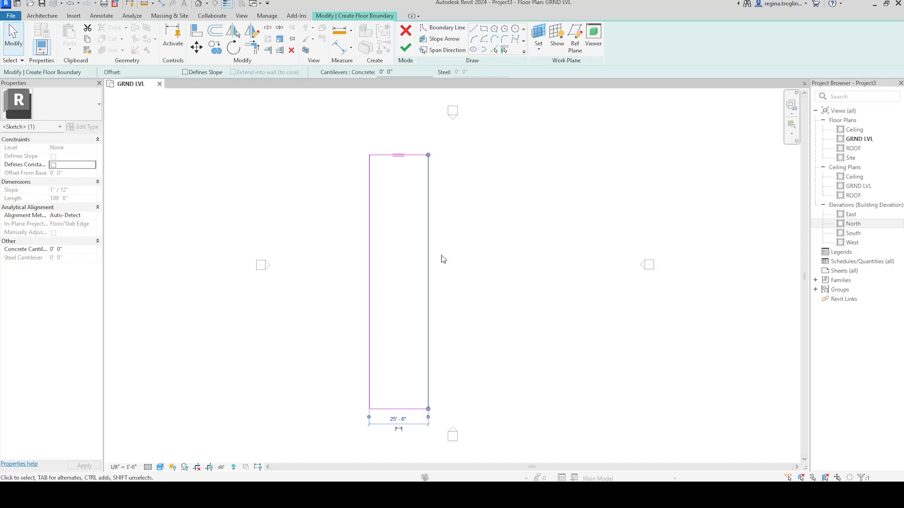
{"action": "left_click", "coordinate": [448, 317]}
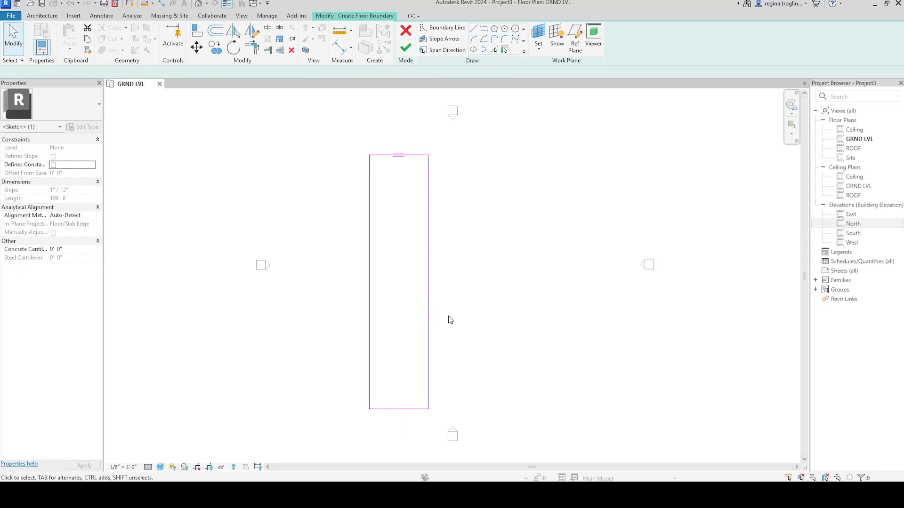
Step: Set the overall length of the rectangular floor boundary to 34'-6"
{"action": "left_click", "coordinate": [416, 155]}
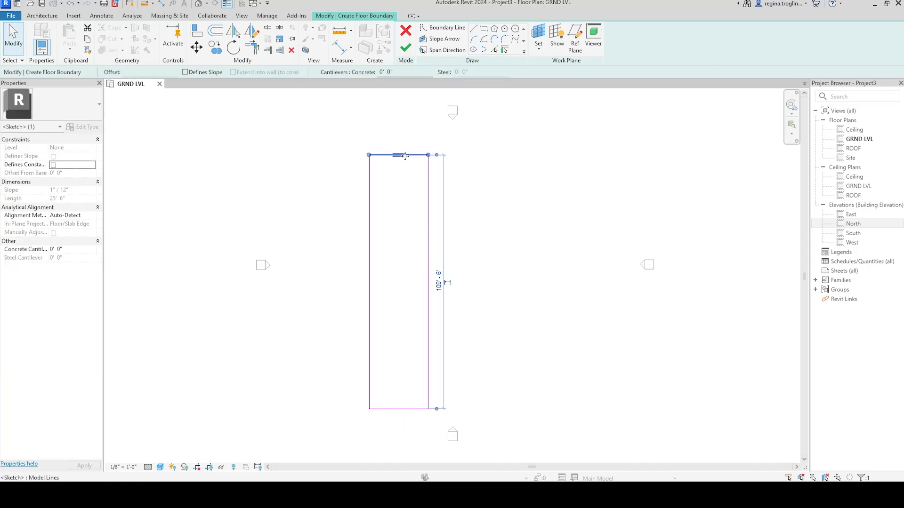
{"action": "left_click", "coordinate": [438, 285]}
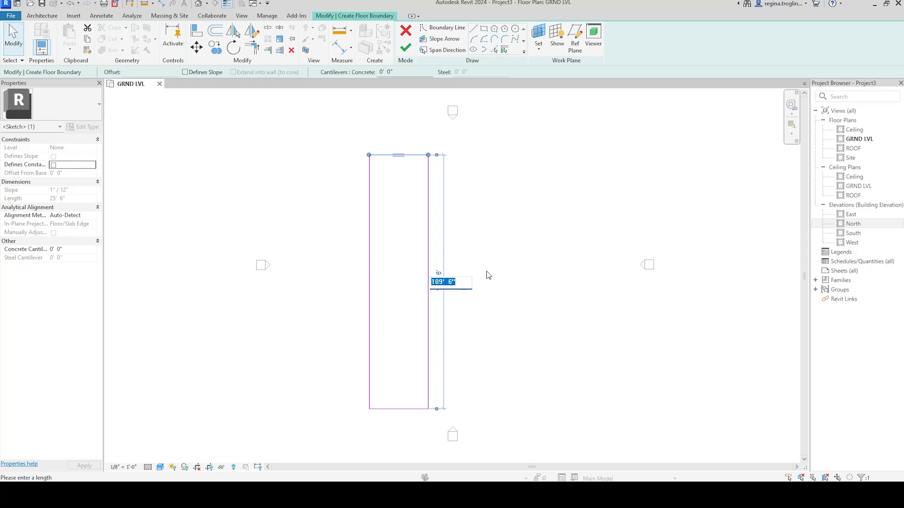
{"action": "type", "text": "34"}
{"action": "left_click_drag", "start_coordinate": [443, 283], "coordinate": [433, 281]}
{"action": "left_click", "coordinate": [441, 283]}
{"action": "double_click", "coordinate": [436, 281]}
{"action": "left_click", "coordinate": [447, 283]}
{"action": "key", "text": "Return"}
{"action": "key", "text": "Escape"}
{"action": "key", "text": "Escape"}
Step: Move the whole floor boundary to the center between the four elevation markers and finish the floor sketch
{"action": "left_click_drag", "start_coordinate": [333, 293], "coordinate": [463, 454]}
{"action": "mouse_move", "coordinate": [427, 363]}
{"action": "left_mouse_down"}
{"action": "mouse_move", "coordinate": [491, 268]}
{"action": "mouse_move", "coordinate": [481, 264]}
{"action": "left_mouse_up"}
{"action": "left_click", "coordinate": [554, 277]}
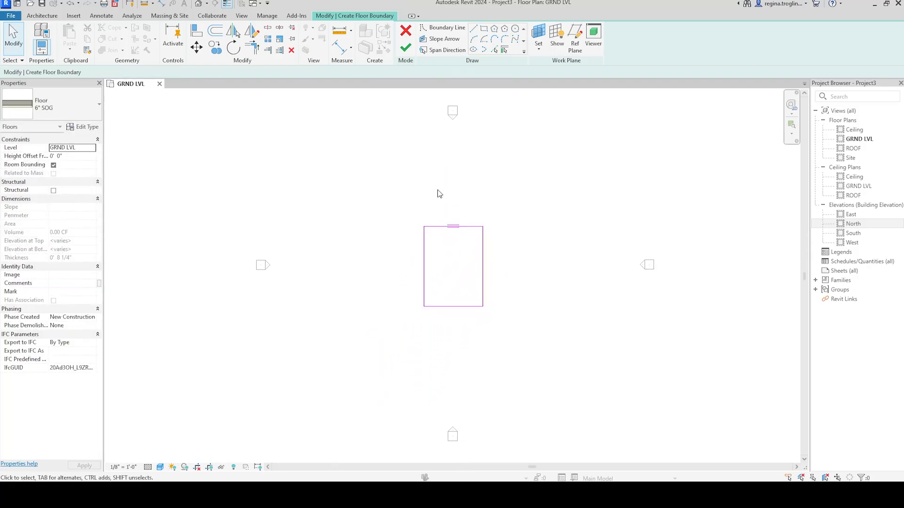
{"action": "left_click", "coordinate": [405, 47]}
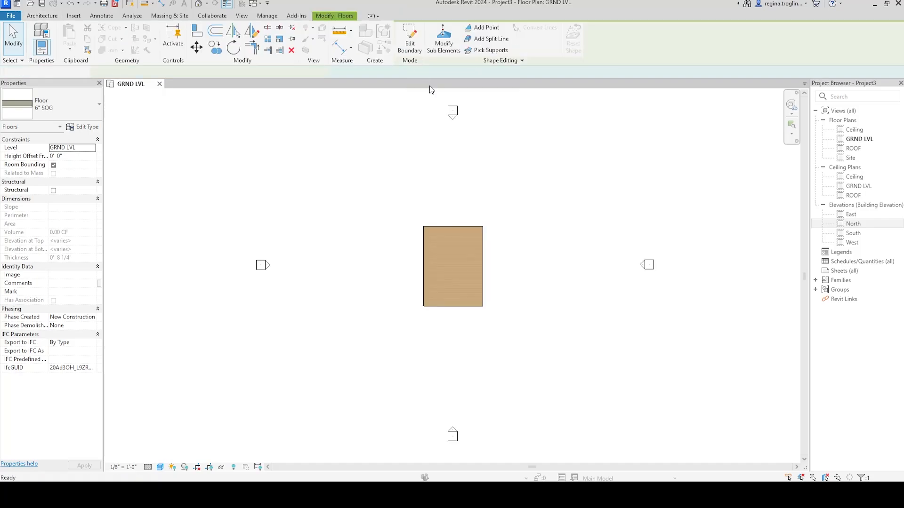
{"action": "left_click", "coordinate": [527, 267]}
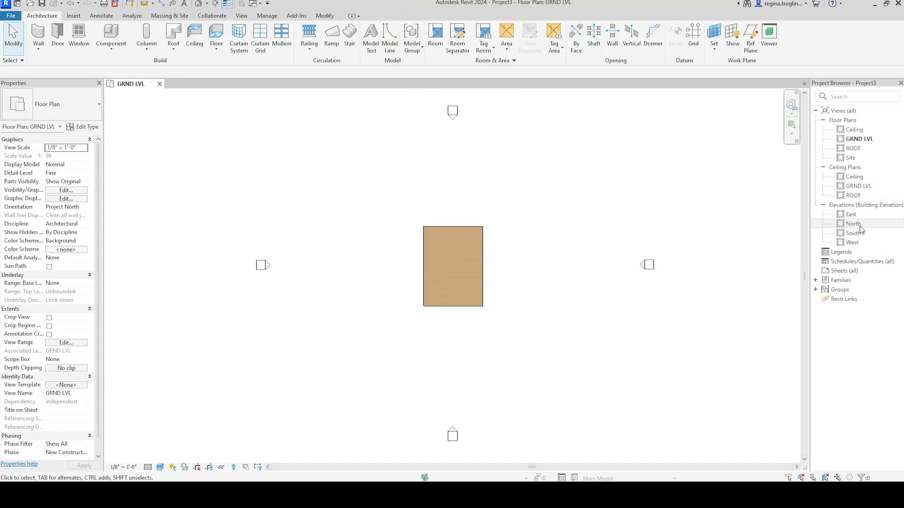
Step: Open the North elevation and set its detail level to Fine and its visual style to Shaded
{"action": "double_click", "coordinate": [840, 225]}
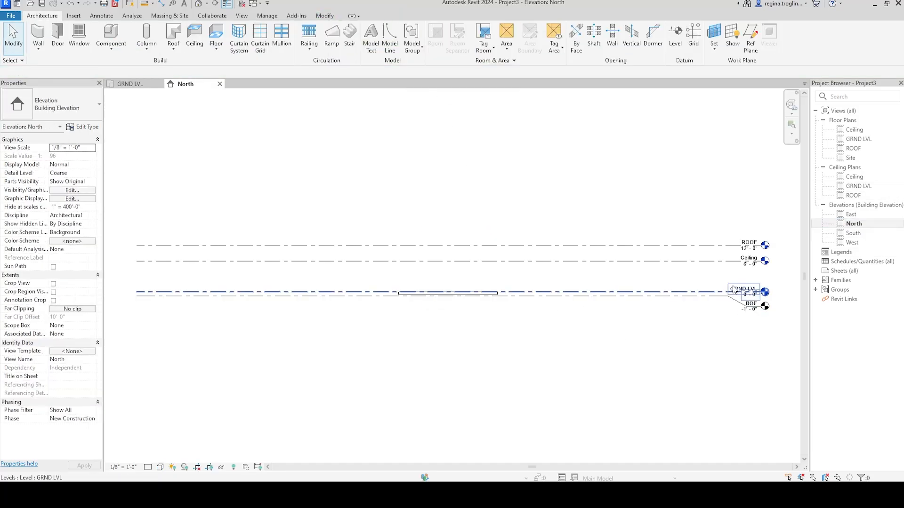
{"action": "left_click", "coordinate": [147, 467]}
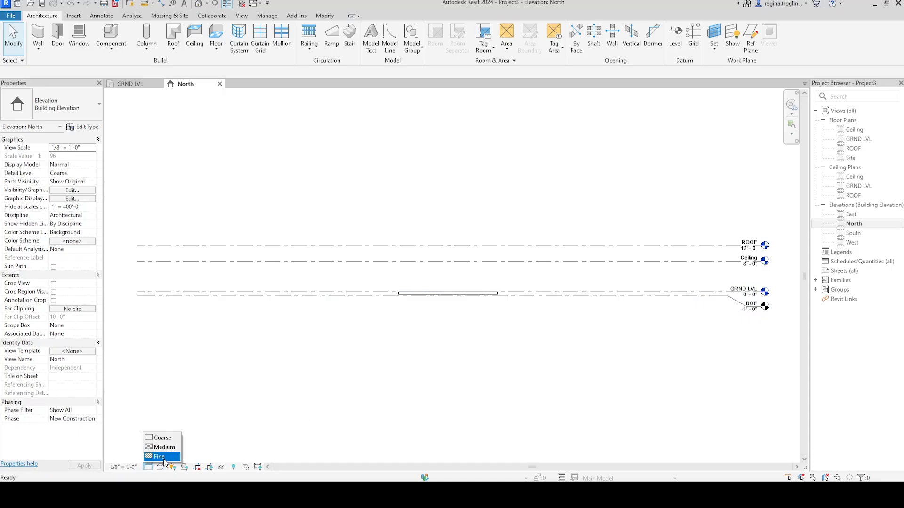
{"action": "left_click", "coordinate": [163, 458]}
{"action": "left_click", "coordinate": [160, 467]}
{"action": "left_click", "coordinate": [182, 428]}
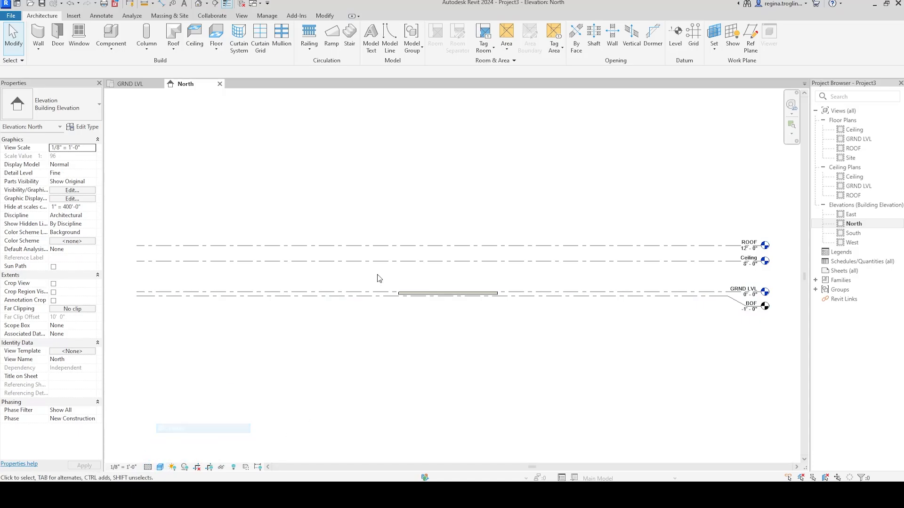
Step: Examine the floor slab's edges and layers up close in the North elevation, at both ends of the slab
{"action": "scroll", "coordinate": [436, 280], "scroll_direction": "up", "scroll_amount": 2}
{"action": "scroll", "coordinate": [400, 306], "scroll_direction": "up", "scroll_amount": 5}
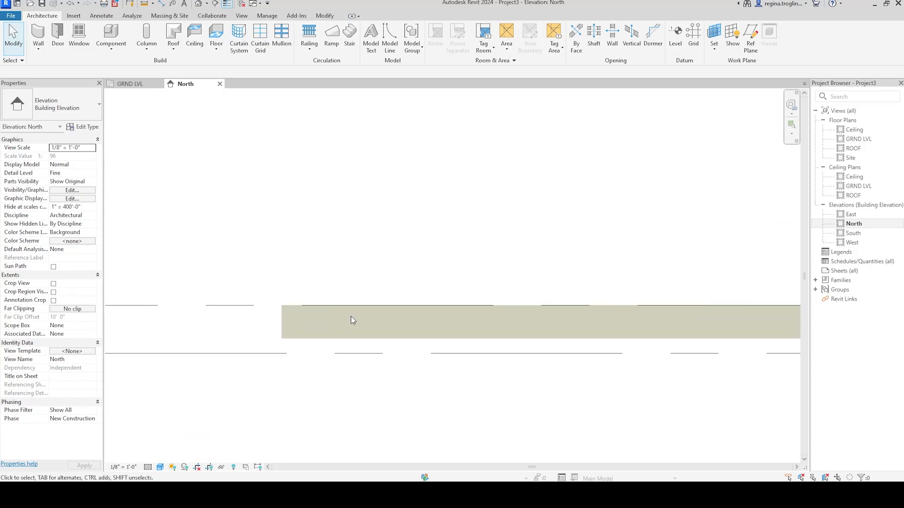
{"action": "scroll", "coordinate": [349, 315], "scroll_direction": "up", "scroll_amount": 2}
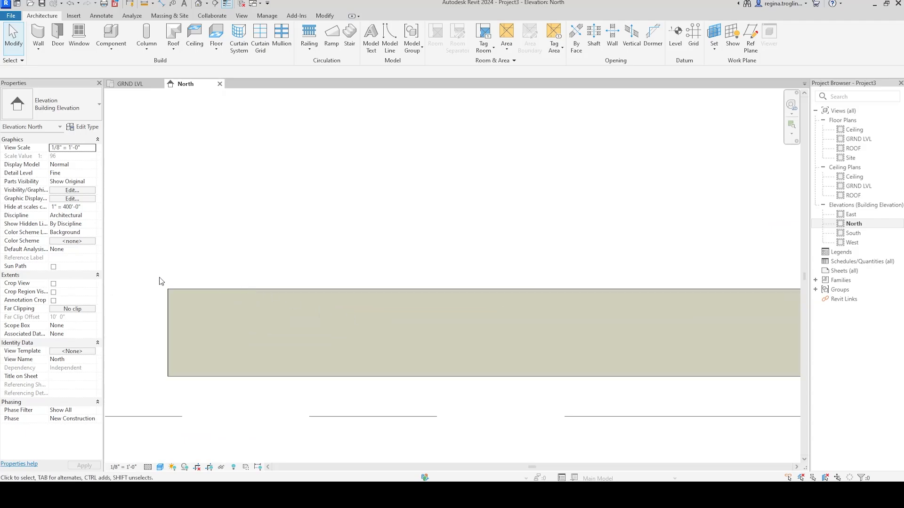
{"action": "left_click", "coordinate": [182, 292]}
{"action": "scroll", "coordinate": [430, 206], "scroll_direction": "down", "scroll_amount": 4}
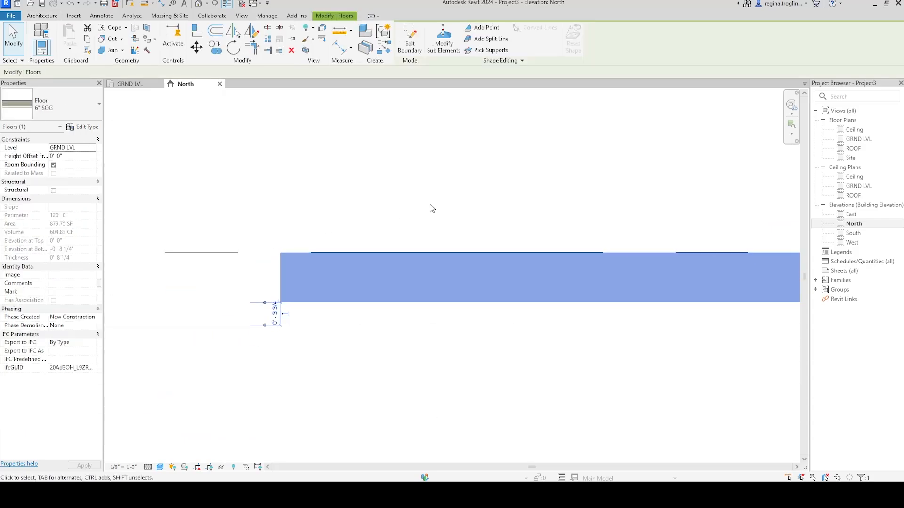
{"action": "left_click", "coordinate": [498, 172]}
{"action": "middle_click_drag", "start_coordinate": [610, 203], "coordinate": [164, 274]}
{"action": "middle_click_drag", "start_coordinate": [755, 282], "coordinate": [292, 243]}
{"action": "scroll", "coordinate": [301, 250], "scroll_direction": "down", "scroll_amount": 1}
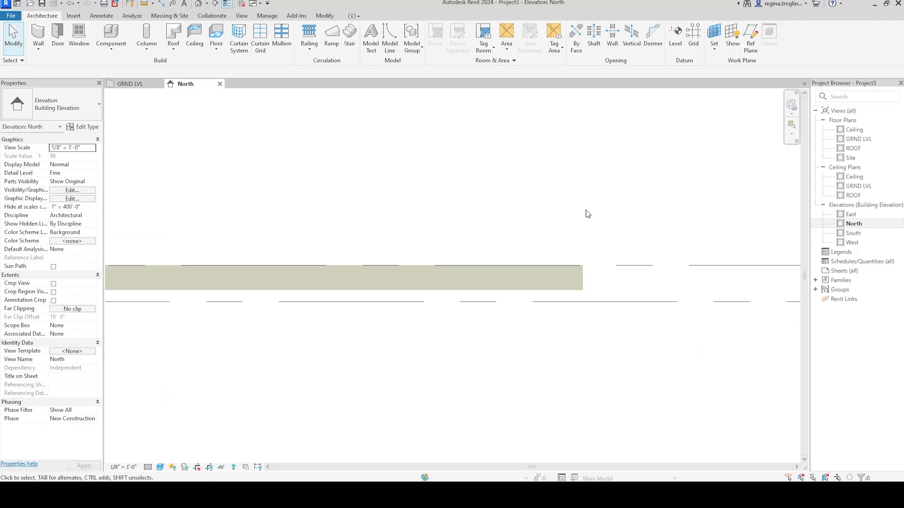
{"action": "scroll", "coordinate": [587, 215], "scroll_direction": "up", "scroll_amount": 3}
{"action": "scroll", "coordinate": [532, 273], "scroll_direction": "up", "scroll_amount": 3}
{"action": "scroll", "coordinate": [533, 347], "scroll_direction": "up", "scroll_amount": 2}
{"action": "scroll", "coordinate": [535, 325], "scroll_direction": "up", "scroll_amount": 6}
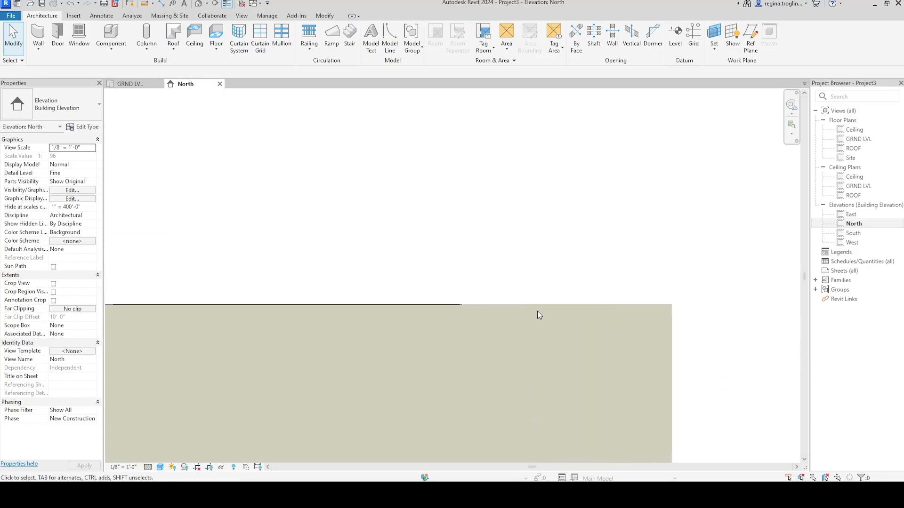
{"action": "scroll", "coordinate": [514, 253], "scroll_direction": "down", "scroll_amount": 3}
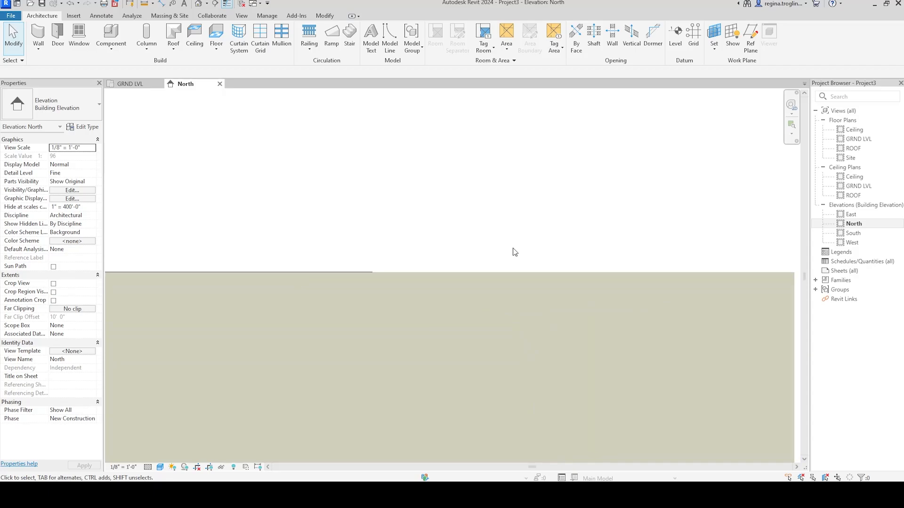
{"action": "scroll", "coordinate": [513, 250], "scroll_direction": "down", "scroll_amount": 5}
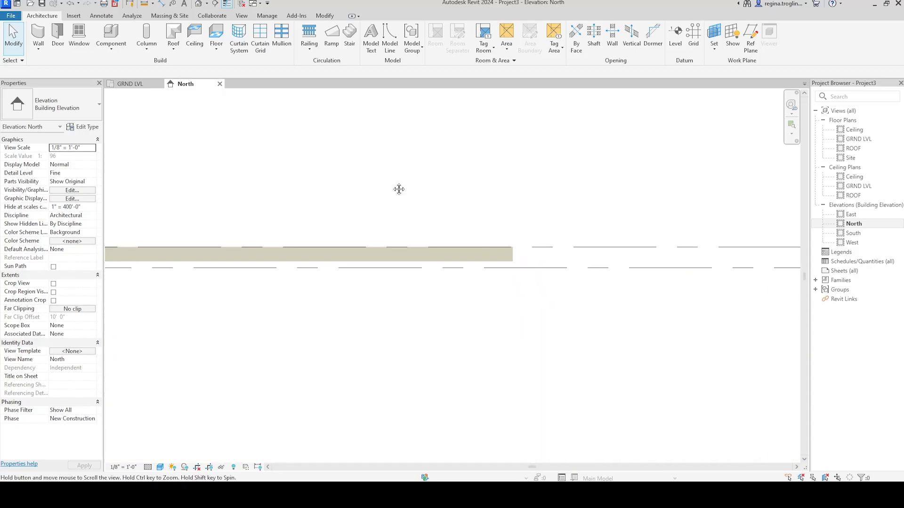
{"action": "middle_click_drag", "start_coordinate": [398, 187], "coordinate": [543, 282]}
{"action": "scroll", "coordinate": [567, 240], "scroll_direction": "down", "scroll_amount": 1}
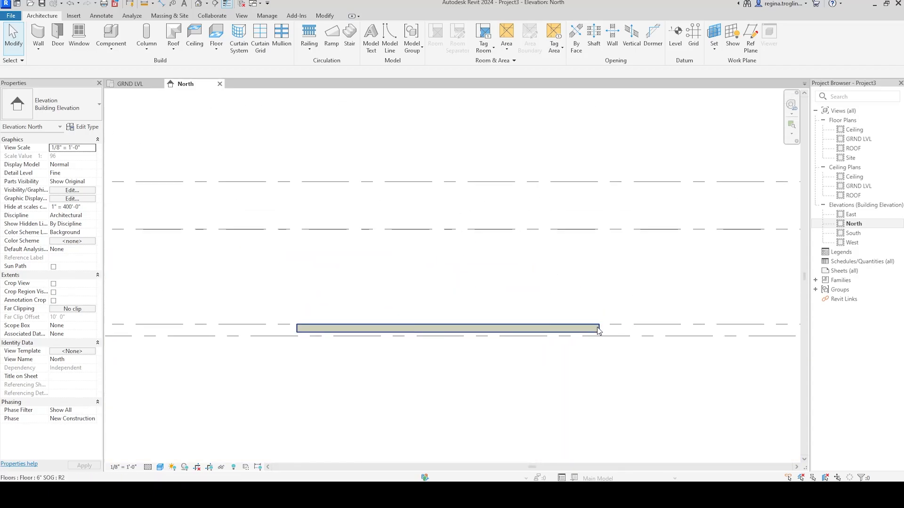
Step: Review the layer materials and thicknesses in the floor slab's 6" SOG type structure, leaving them as they are
{"action": "left_click", "coordinate": [544, 328]}
{"action": "left_click", "coordinate": [80, 127]}
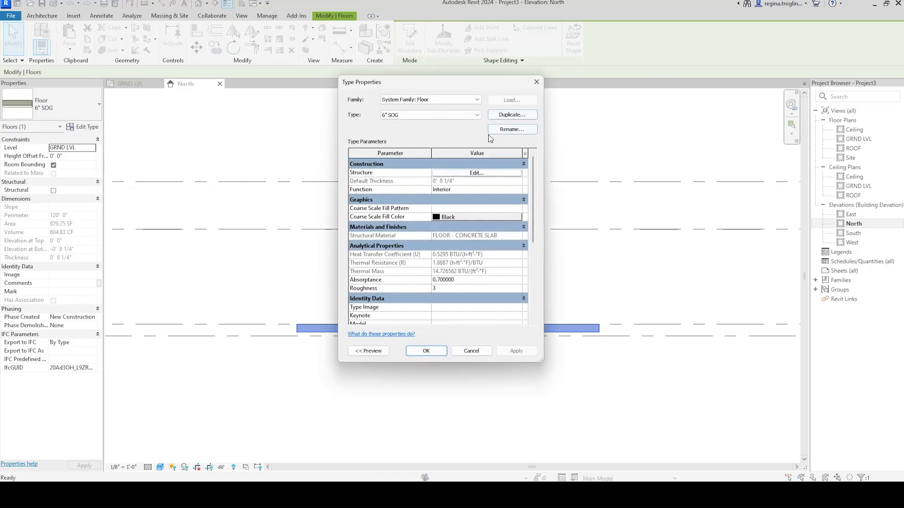
{"action": "left_click", "coordinate": [497, 174]}
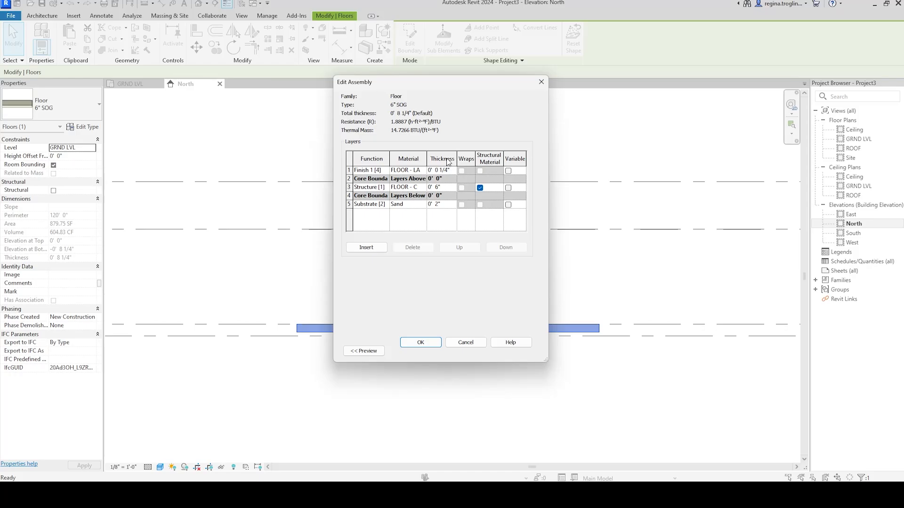
{"action": "left_click", "coordinate": [418, 344]}
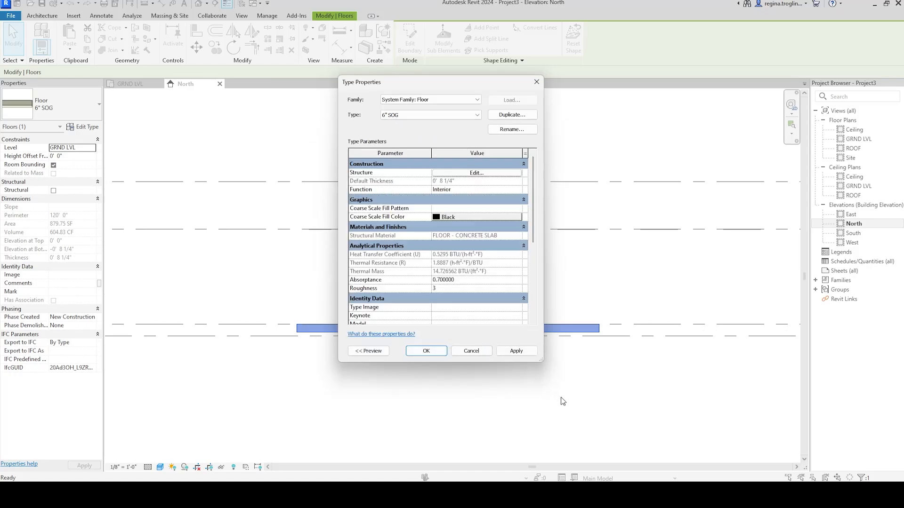
{"action": "left_click", "coordinate": [441, 353]}
{"action": "left_click", "coordinate": [533, 389]}
Step: Examine the floor slab's position relative to the GRND LVL and BOF levels in the North elevation
{"action": "scroll", "coordinate": [534, 387], "scroll_direction": "down", "scroll_amount": 5}
{"action": "middle_click_drag", "start_coordinate": [646, 414], "coordinate": [443, 381]}
{"action": "scroll", "coordinate": [443, 380], "scroll_direction": "down", "scroll_amount": 1}
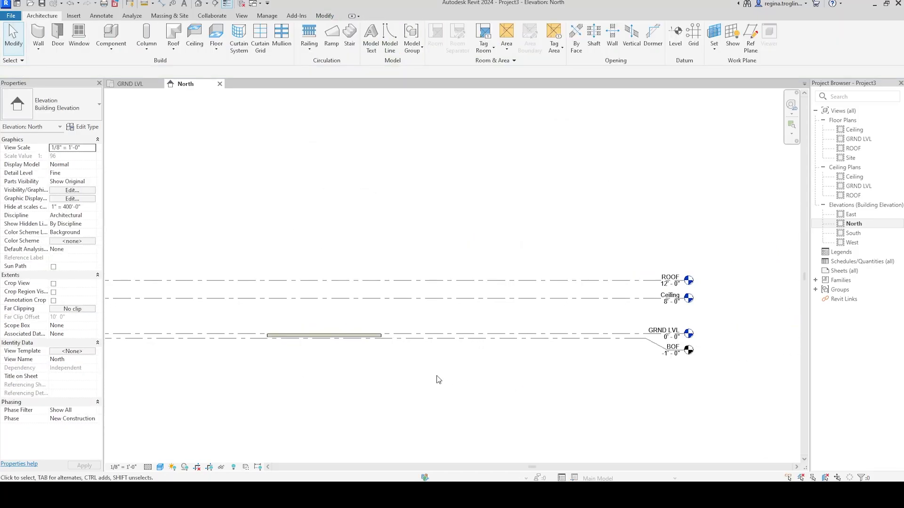
{"action": "middle_click_drag", "start_coordinate": [390, 373], "coordinate": [493, 401]}
{"action": "scroll", "coordinate": [473, 360], "scroll_direction": "up", "scroll_amount": 2}
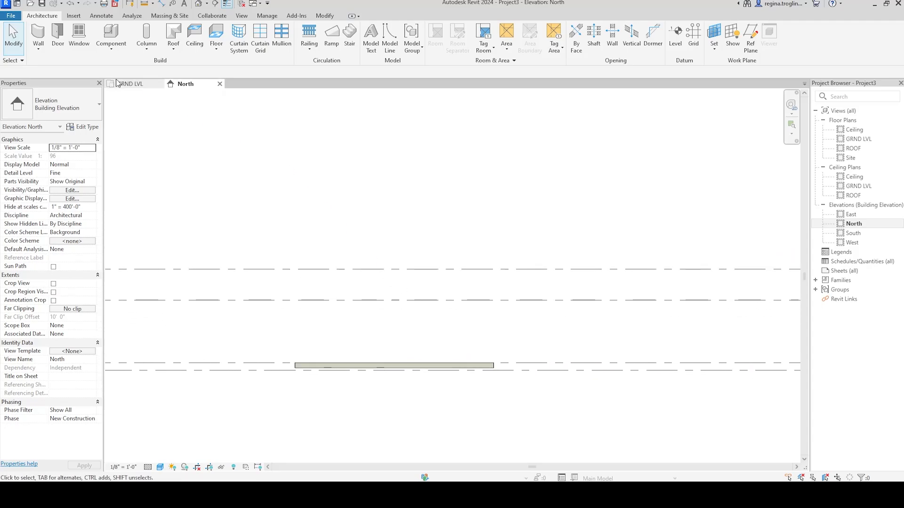
{"action": "left_click", "coordinate": [409, 366]}
{"action": "left_click", "coordinate": [439, 348]}
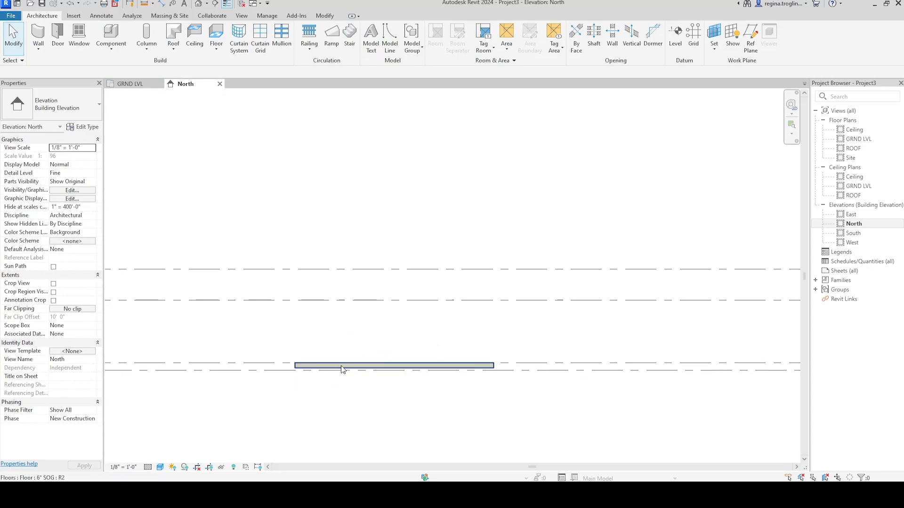
{"action": "left_click", "coordinate": [559, 364]}
{"action": "left_click", "coordinate": [525, 419]}
{"action": "scroll", "coordinate": [537, 431], "scroll_direction": "down", "scroll_amount": 2}
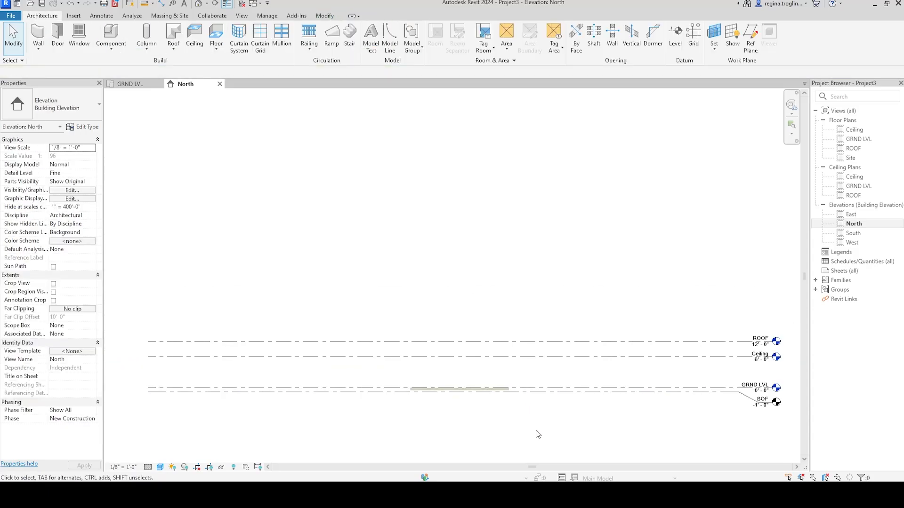
{"action": "scroll", "coordinate": [472, 404], "scroll_direction": "up", "scroll_amount": 5}
{"action": "scroll", "coordinate": [460, 393], "scroll_direction": "up", "scroll_amount": 2}
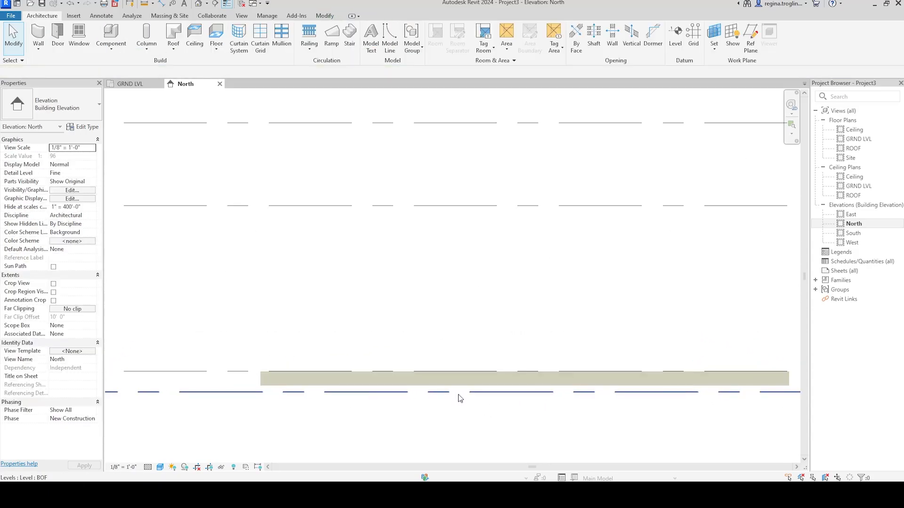
Step: Return to the GRND LVL floor plan at the floor slab
{"action": "left_click", "coordinate": [134, 85]}
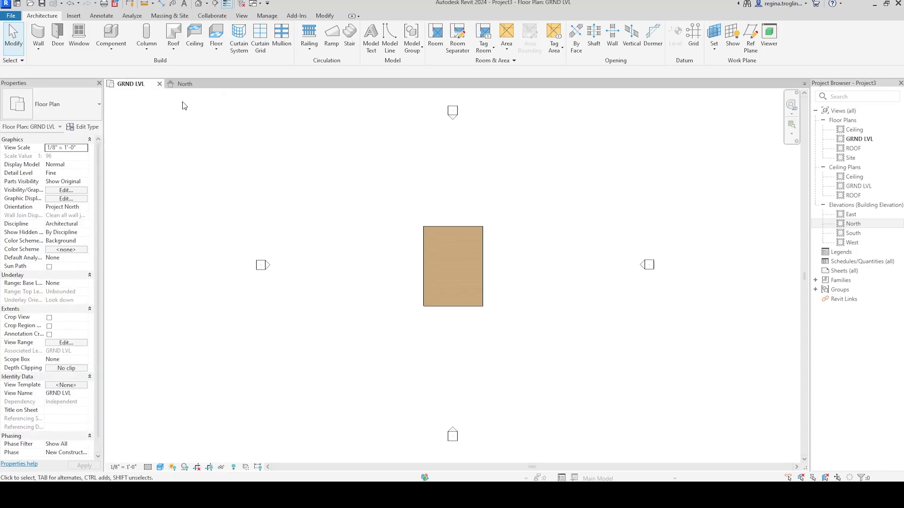
{"action": "scroll", "coordinate": [518, 244], "scroll_direction": "up", "scroll_amount": 3}
{"action": "scroll", "coordinate": [363, 274], "scroll_direction": "up", "scroll_amount": 1}
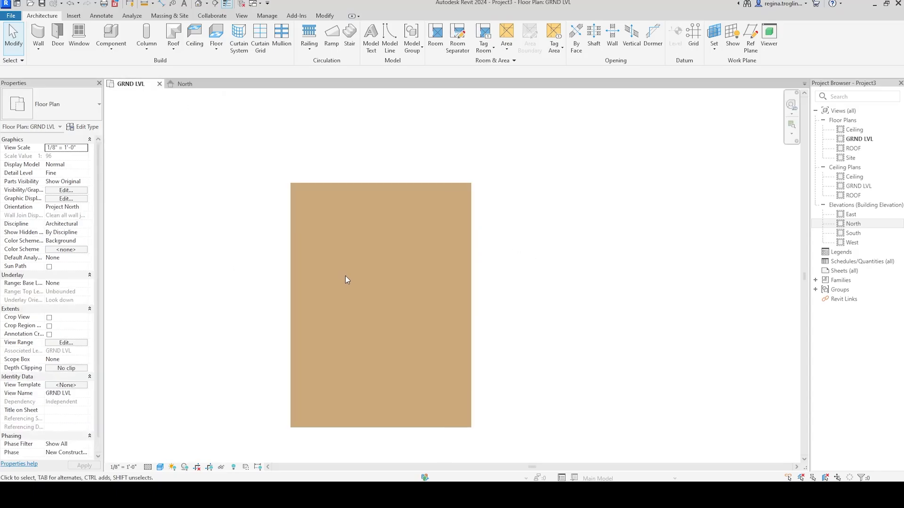
{"action": "middle_click_drag", "start_coordinate": [346, 275], "coordinate": [379, 248]}
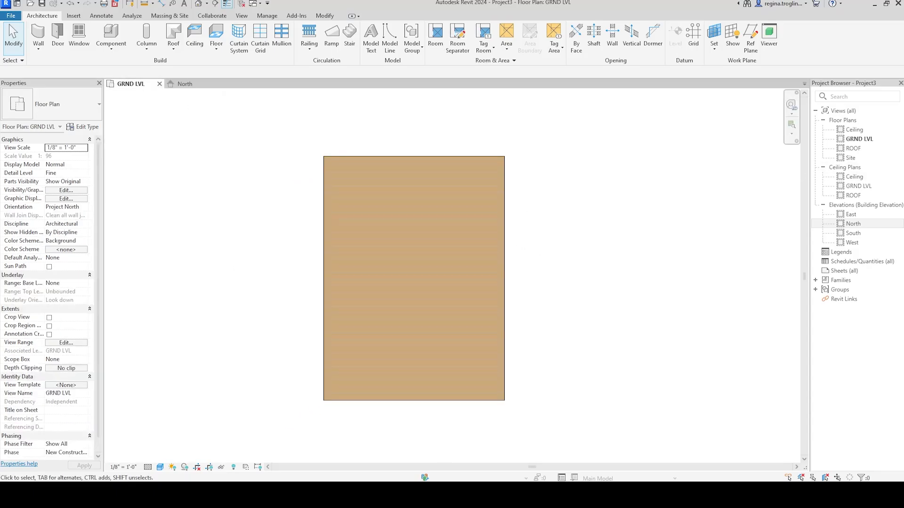
Step: Switch to the mANUAL.pdf document, check the exterior walls on the cabin floor plan, and return to Revit
{"action": "left_click_drag", "start_coordinate": [903, 174], "coordinate": [419, 71]}
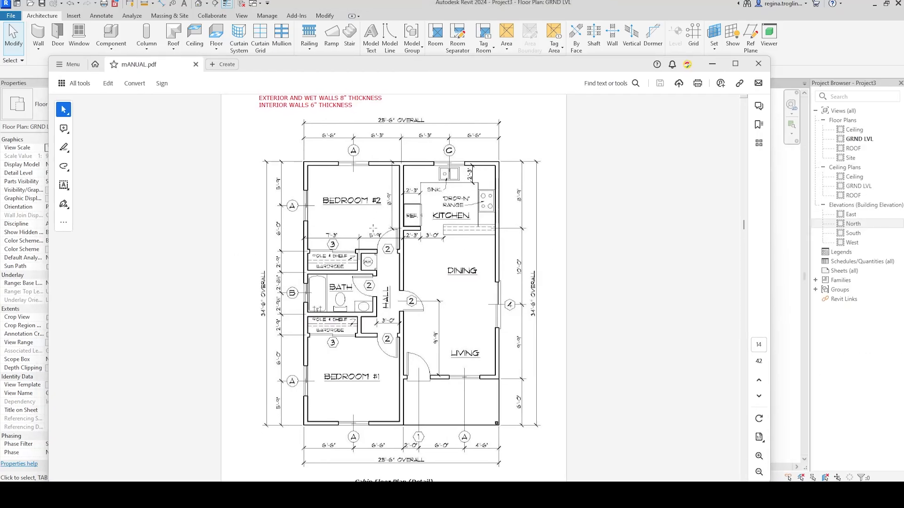
{"action": "left_click_drag", "start_coordinate": [293, 156], "coordinate": [510, 184]}
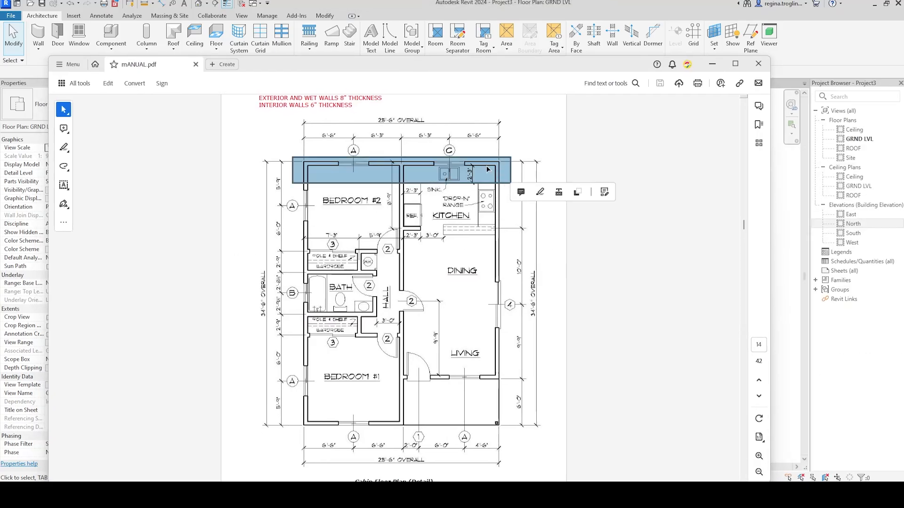
{"action": "left_click", "coordinate": [494, 150]}
{"action": "left_click", "coordinate": [555, 178]}
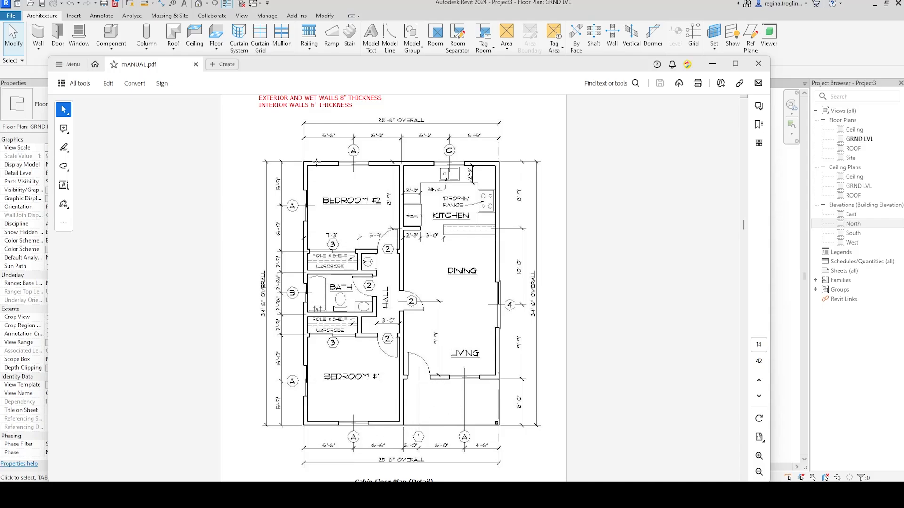
{"action": "key", "text": "alt+Tab"}
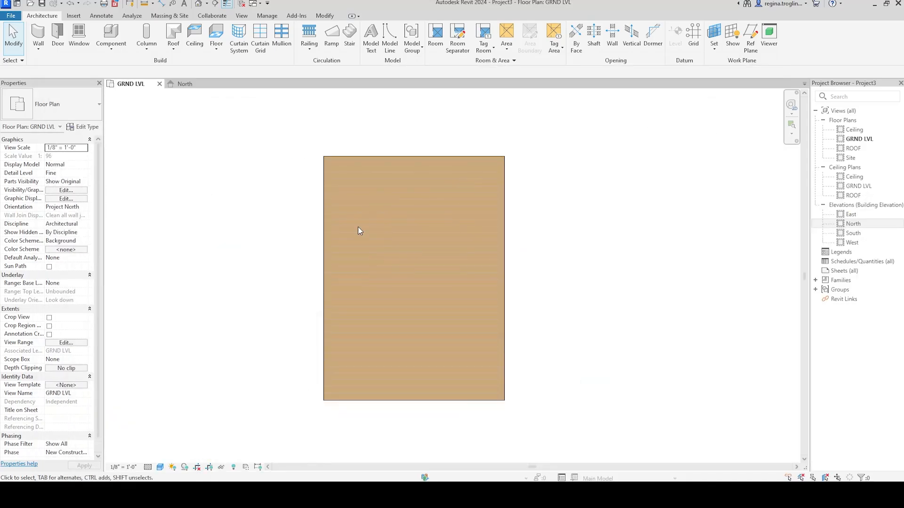
Step: Start the Wall tool and look through the available wall types, choosing the basic wall Generic - 8"
{"action": "left_click", "coordinate": [39, 33]}
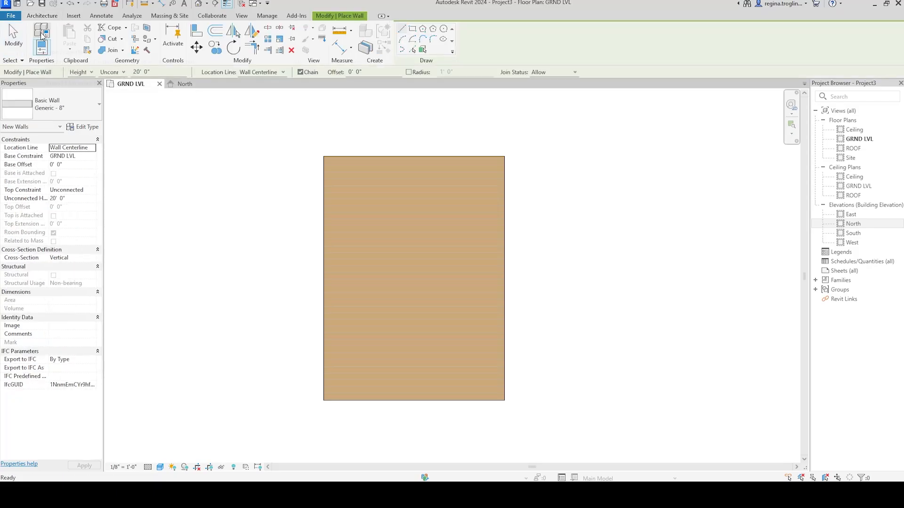
{"action": "left_click", "coordinate": [86, 116]}
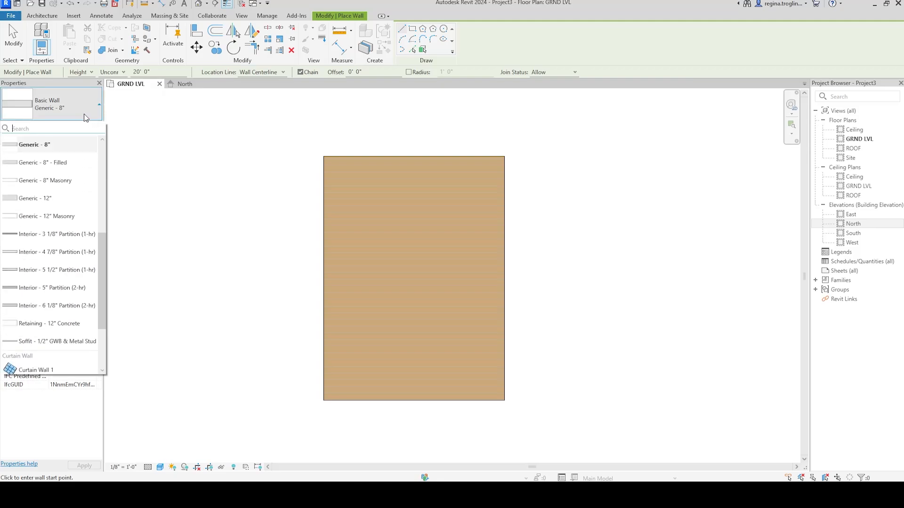
{"action": "scroll", "coordinate": [74, 242], "scroll_direction": "up", "scroll_amount": 4}
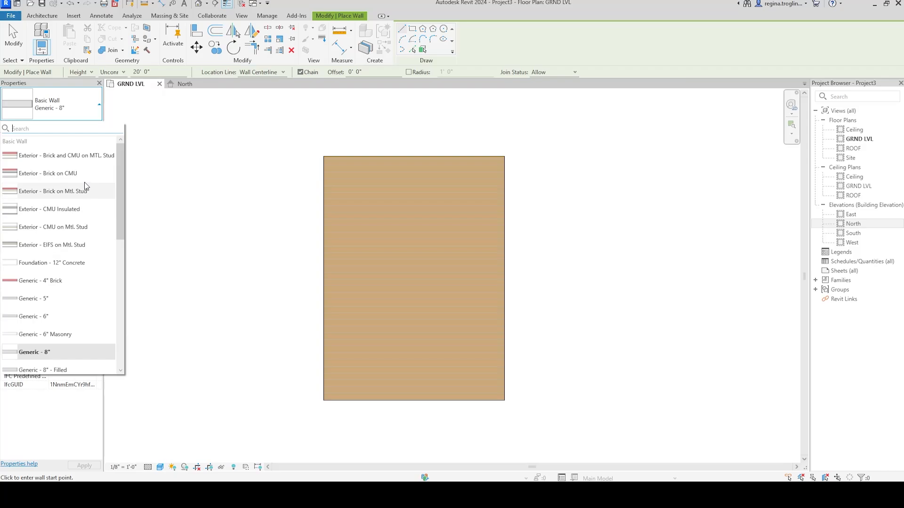
{"action": "scroll", "coordinate": [80, 221], "scroll_direction": "down", "scroll_amount": 5}
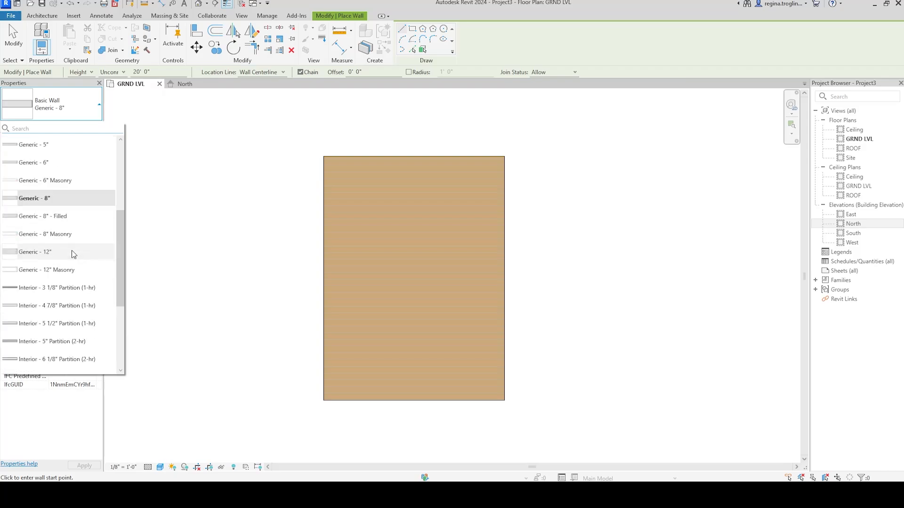
{"action": "scroll", "coordinate": [75, 254], "scroll_direction": "up", "scroll_amount": 2}
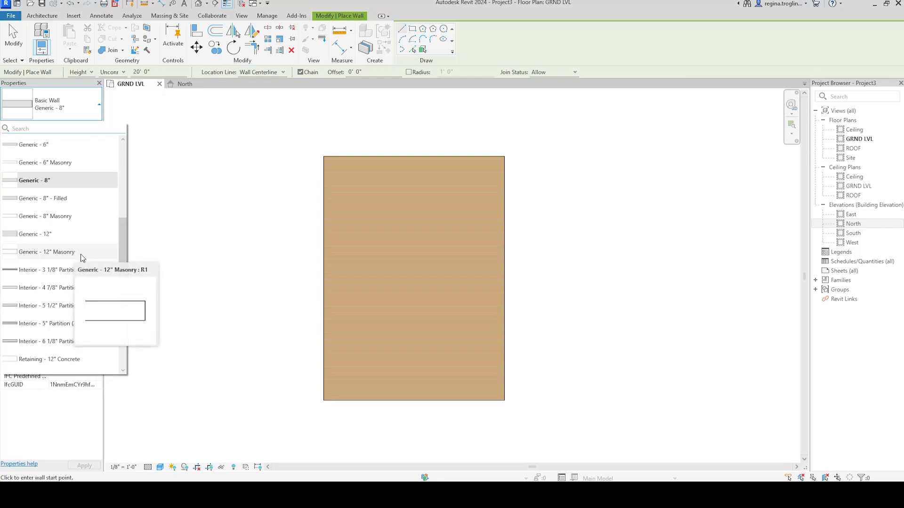
{"action": "scroll", "coordinate": [81, 256], "scroll_direction": "down", "scroll_amount": 2}
{"action": "scroll", "coordinate": [82, 256], "scroll_direction": "up", "scroll_amount": 5}
{"action": "scroll", "coordinate": [83, 256], "scroll_direction": "down", "scroll_amount": 5}
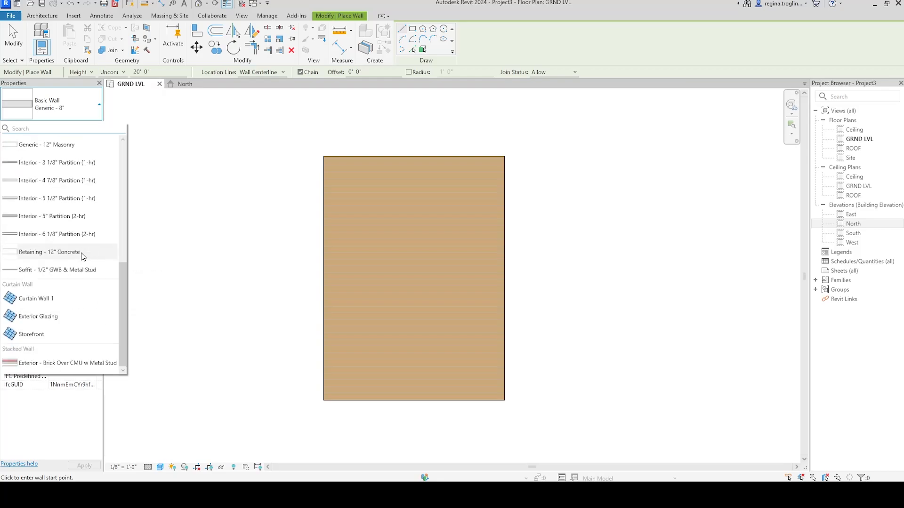
{"action": "scroll", "coordinate": [81, 259], "scroll_direction": "up", "scroll_amount": 6}
{"action": "scroll", "coordinate": [78, 259], "scroll_direction": "down", "scroll_amount": 3}
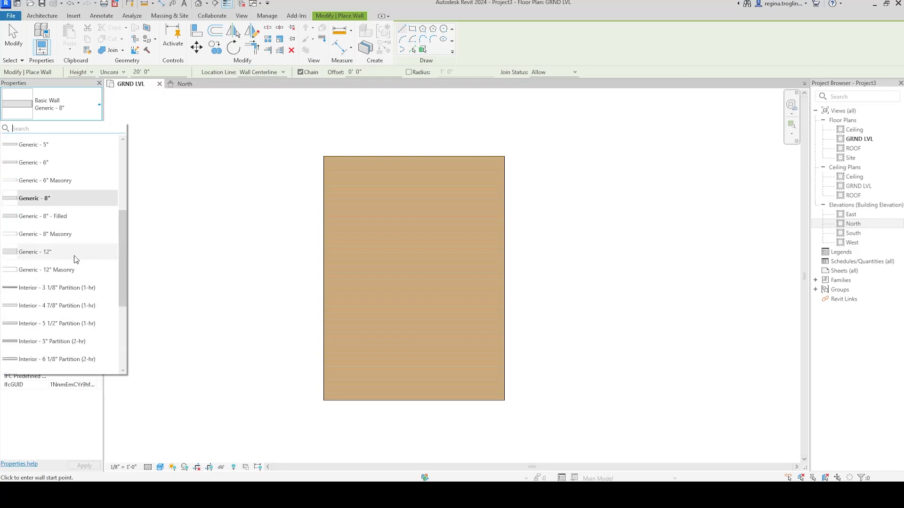
{"action": "left_click", "coordinate": [60, 197]}
Step: Duplicate the Generic - 8" wall type under the name WALL - EXTERIOR
{"action": "left_click", "coordinate": [79, 127]}
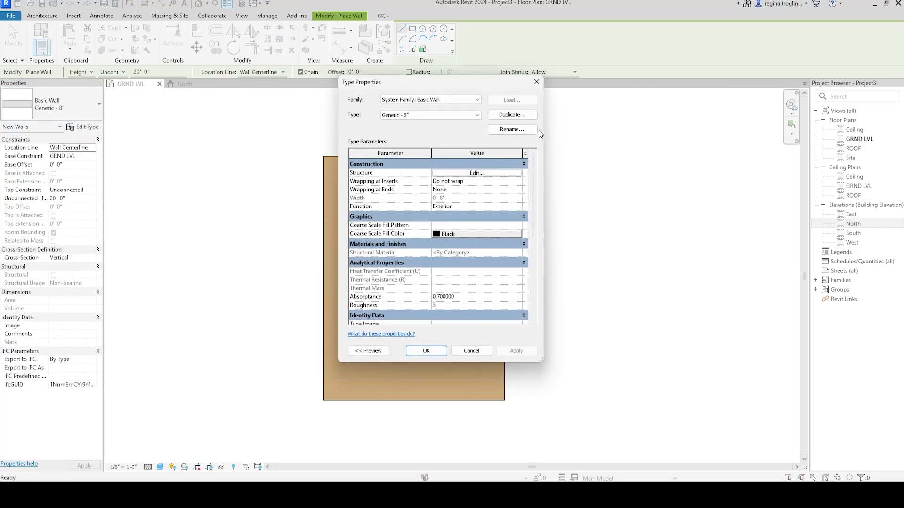
{"action": "left_click", "coordinate": [513, 115]}
{"action": "type", "text": "WALL - EXTERIOR"}
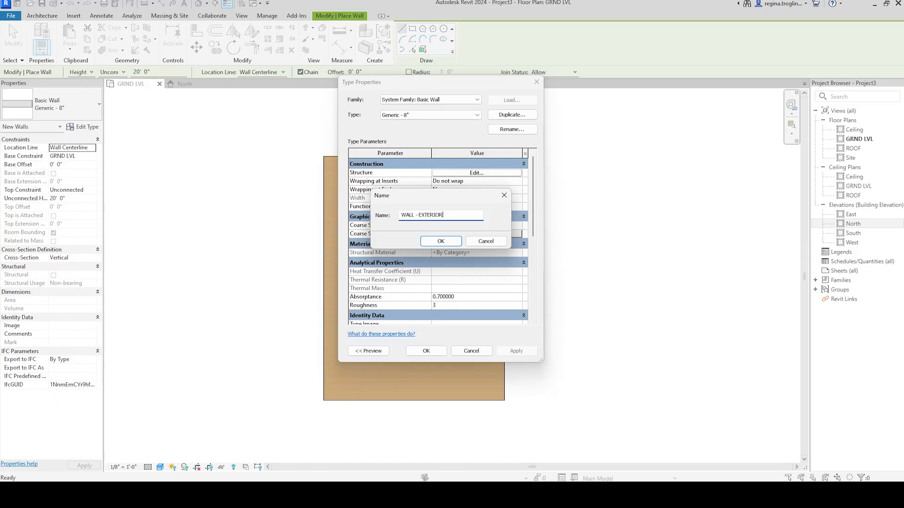
{"action": "key", "text": "Return"}
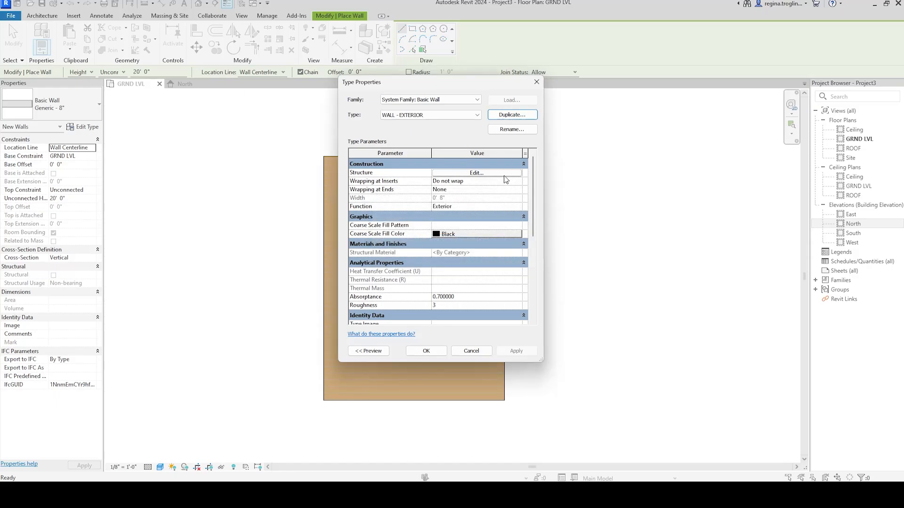
Step: In the WALL - EXTERIOR assembly, set the structure layer's material to Softwood, Lumber and its thickness to 0' 7.75"
{"action": "left_click", "coordinate": [502, 174]}
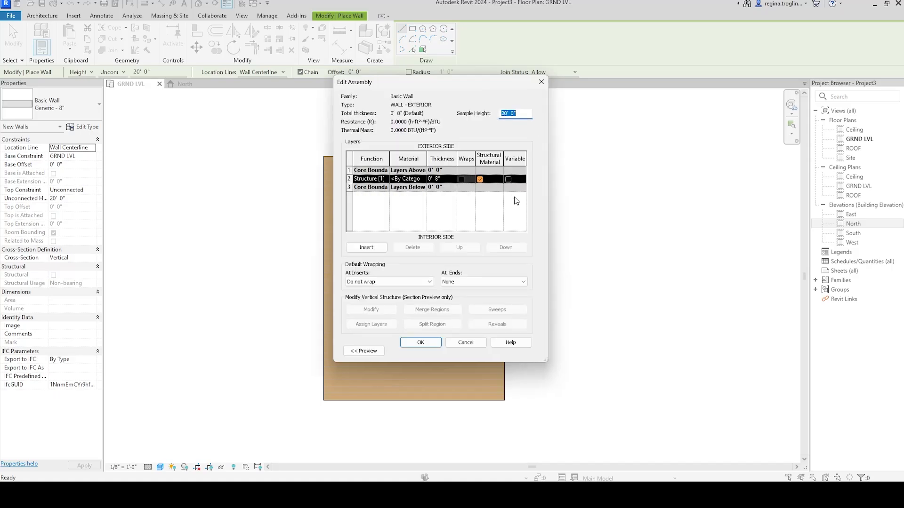
{"action": "left_click_drag", "start_coordinate": [558, 200], "coordinate": [873, 200]}
{"action": "left_click", "coordinate": [565, 172]}
{"action": "left_click", "coordinate": [564, 172]}
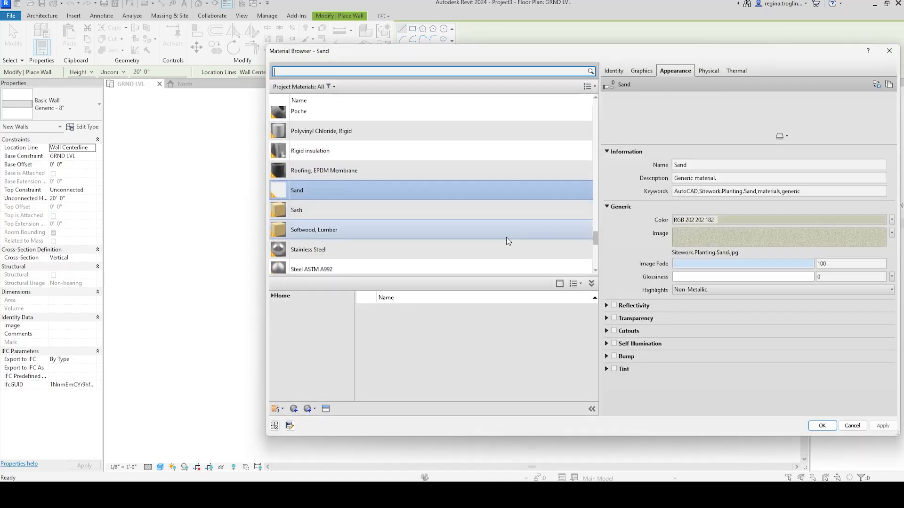
{"action": "double_click", "coordinate": [447, 236]}
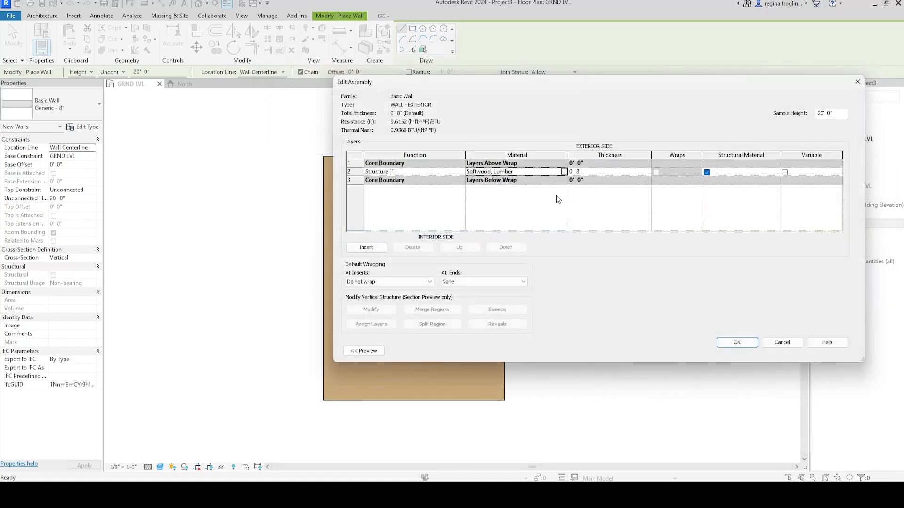
{"action": "left_click", "coordinate": [591, 174]}
{"action": "type", "text": "0 7.75"}
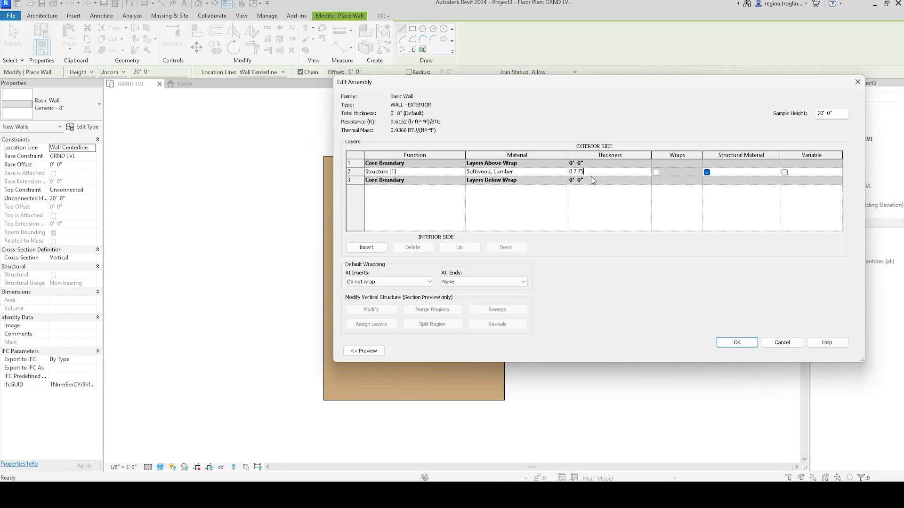
{"action": "key", "text": "Tab"}
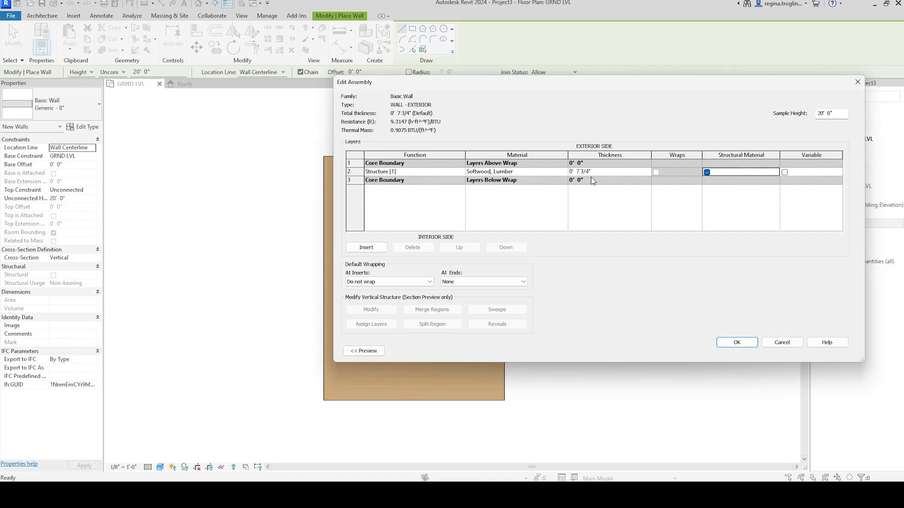
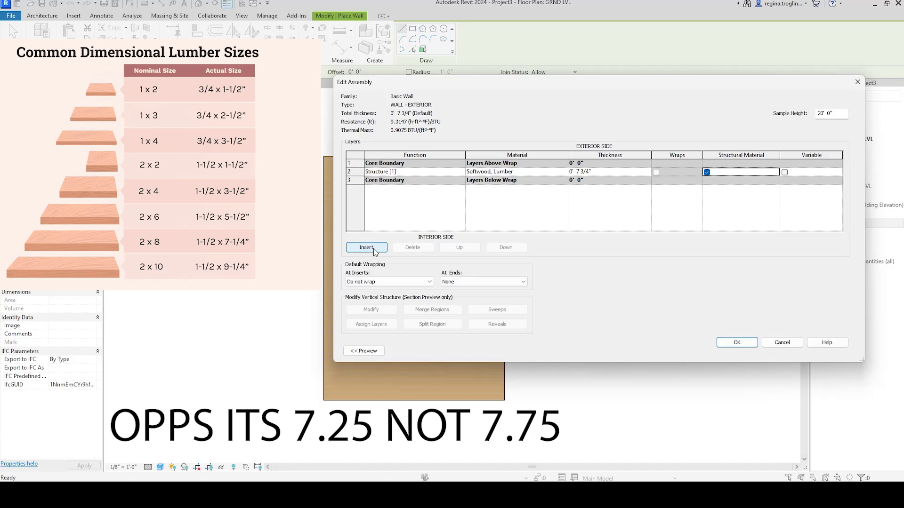
Step: Insert three new layers outside the core boundary on the wall assembly's exterior side
{"action": "left_click", "coordinate": [376, 248]}
{"action": "left_click", "coordinate": [459, 247]}
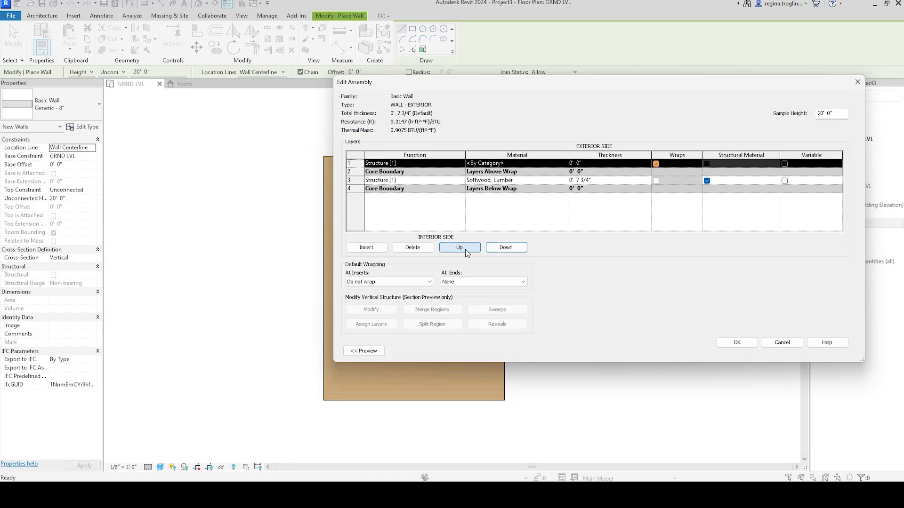
{"action": "left_click", "coordinate": [365, 249]}
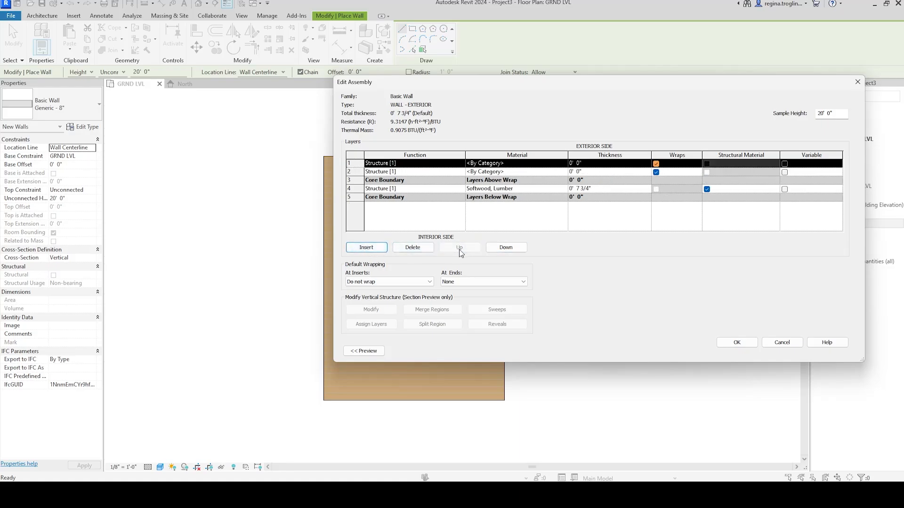
{"action": "left_click", "coordinate": [372, 249]}
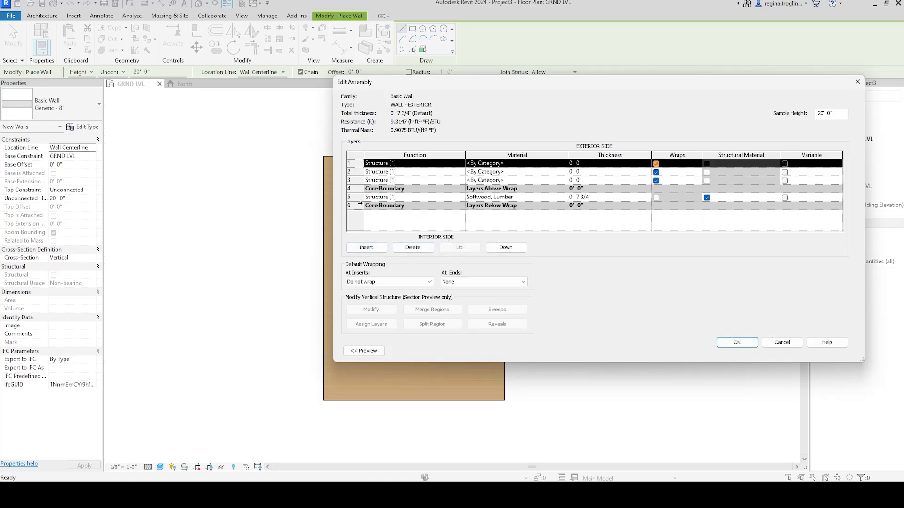
Step: Insert a layer on the interior side below the lower core boundary and set its function to Finish 2 [5]
{"action": "left_click", "coordinate": [358, 198]}
{"action": "left_click", "coordinate": [367, 248]}
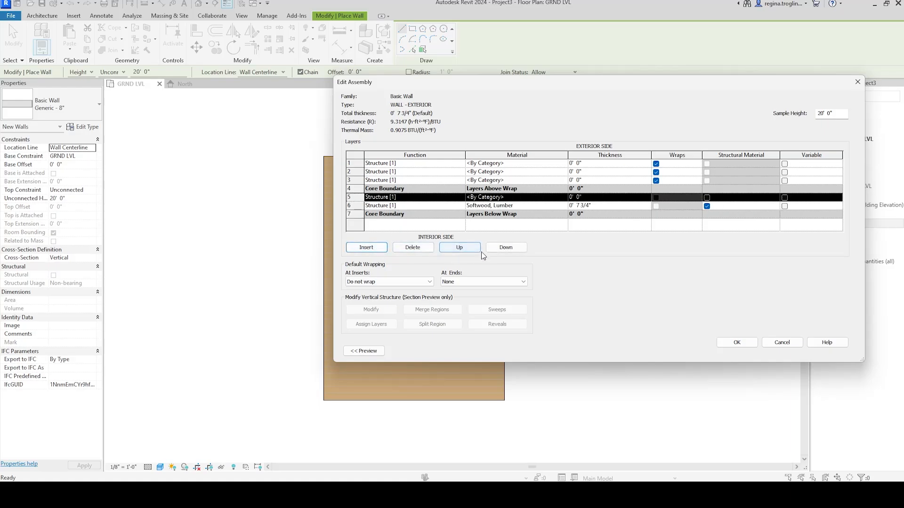
{"action": "left_click", "coordinate": [506, 248]}
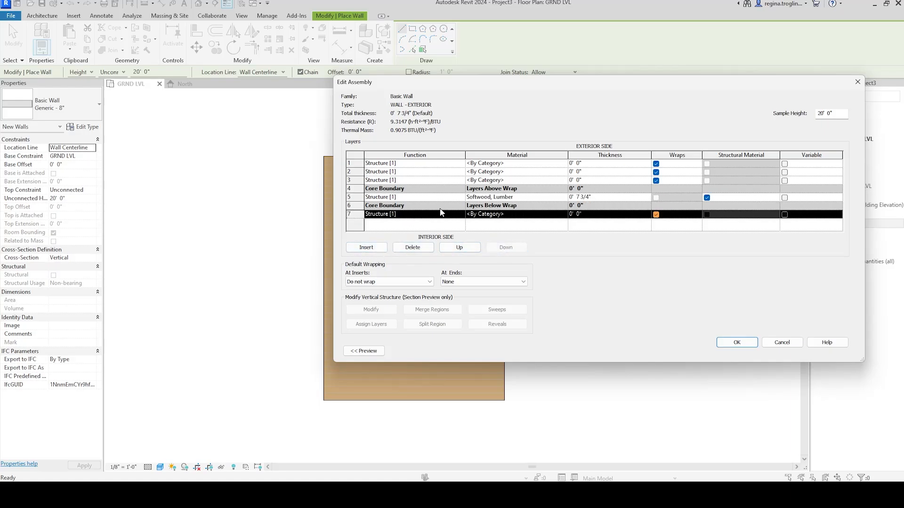
{"action": "left_click", "coordinate": [461, 214]}
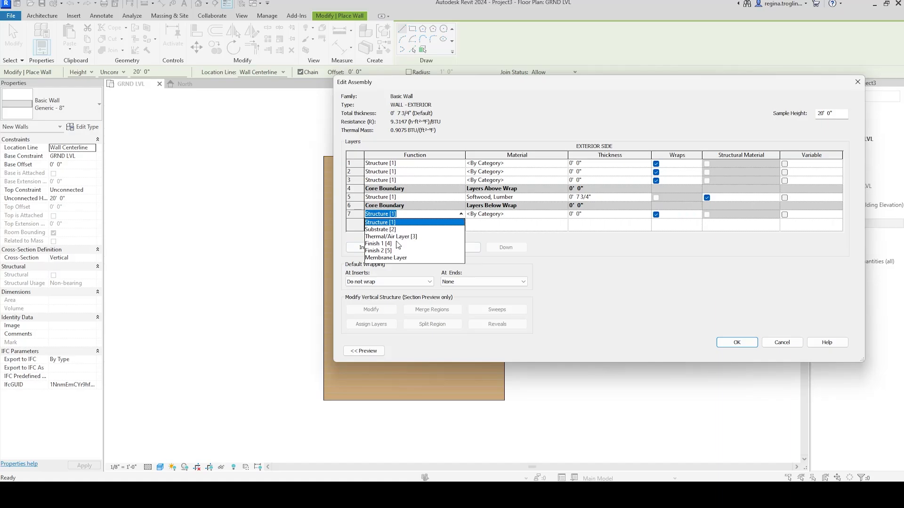
{"action": "left_click", "coordinate": [389, 251]}
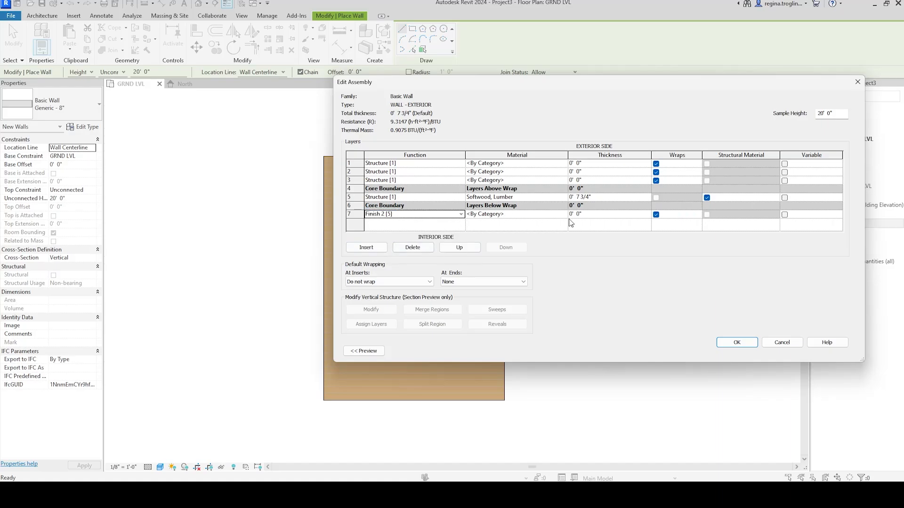
Step: Give the interior Finish 2 layer the Gypsum Wall Board material and a thickness of 0' 0 1/2"
{"action": "left_click", "coordinate": [567, 217]}
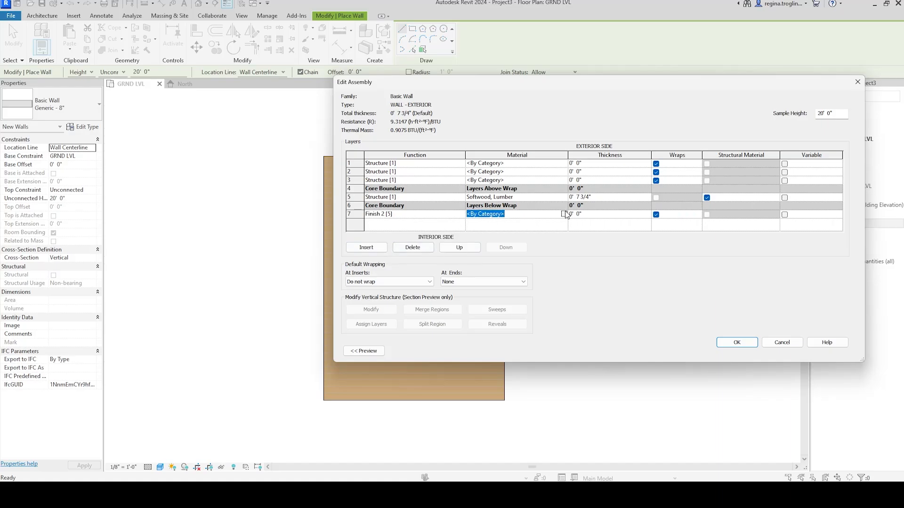
{"action": "left_click", "coordinate": [565, 215]}
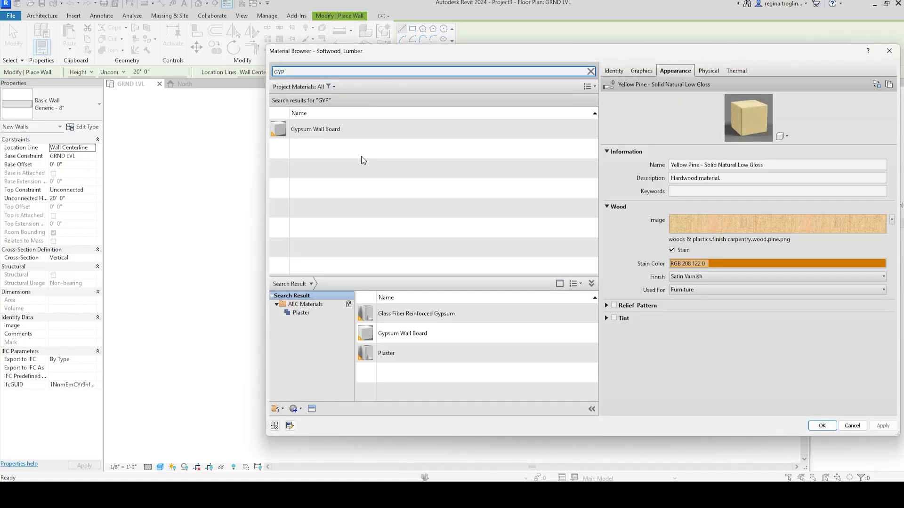
{"action": "left_click", "coordinate": [402, 134]}
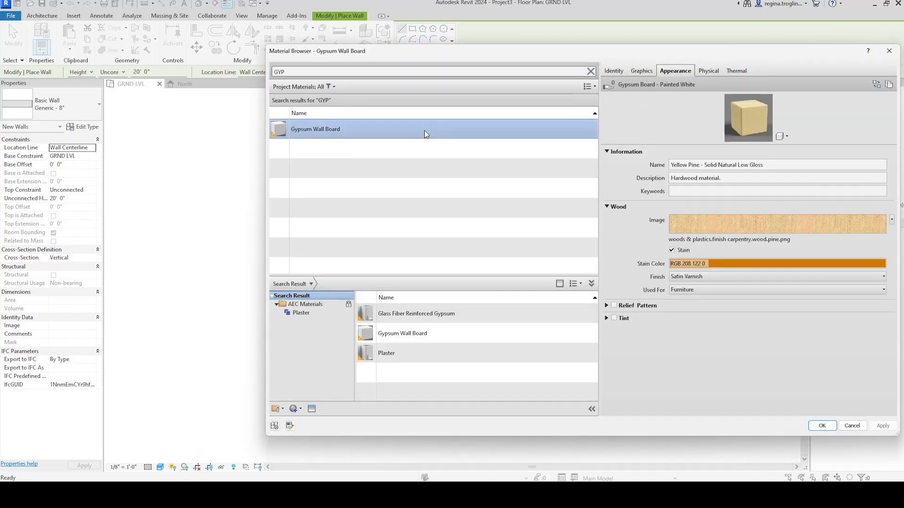
{"action": "left_click", "coordinate": [828, 426]}
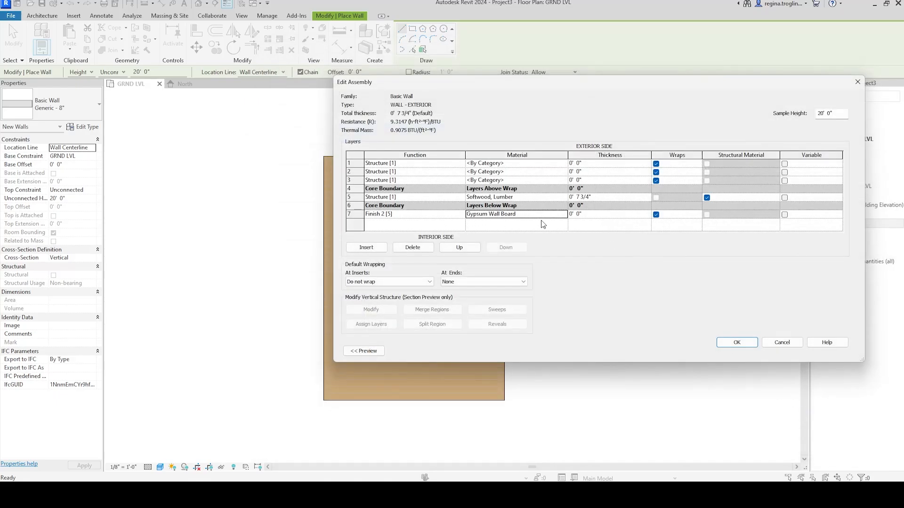
{"action": "left_click", "coordinate": [592, 215]}
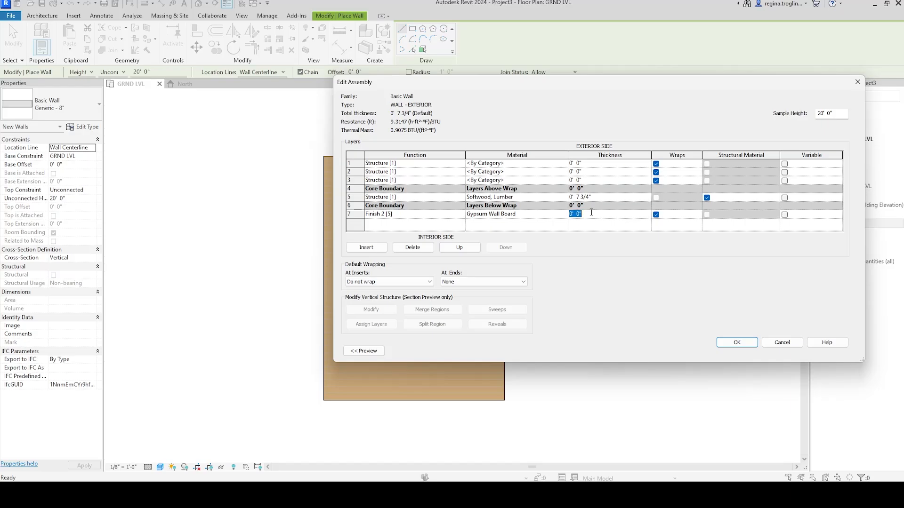
{"action": "type", "text": "0 1/2"}
{"action": "key", "text": "Tab"}
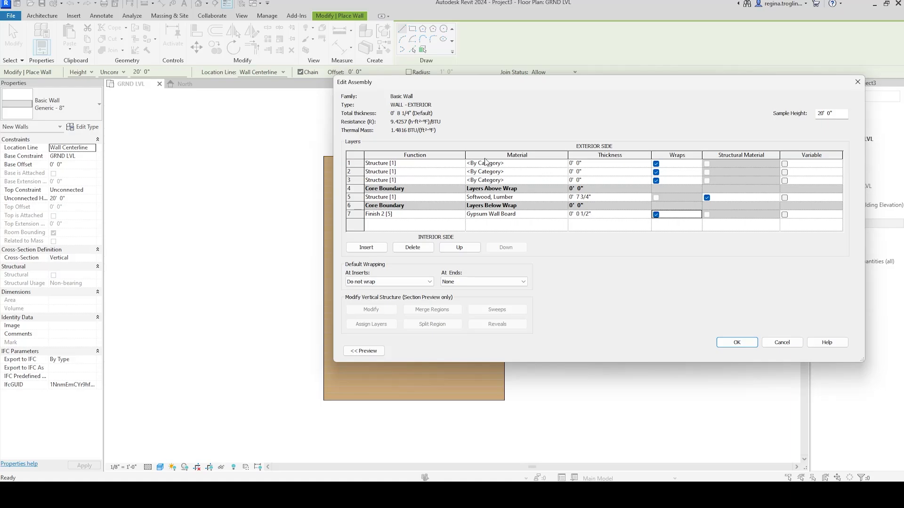
Step: Set the outermost layer's function to Finish 1 [4] and find and add the Siding, Clapboard material for it
{"action": "left_click", "coordinate": [463, 163]}
{"action": "left_click", "coordinate": [461, 162]}
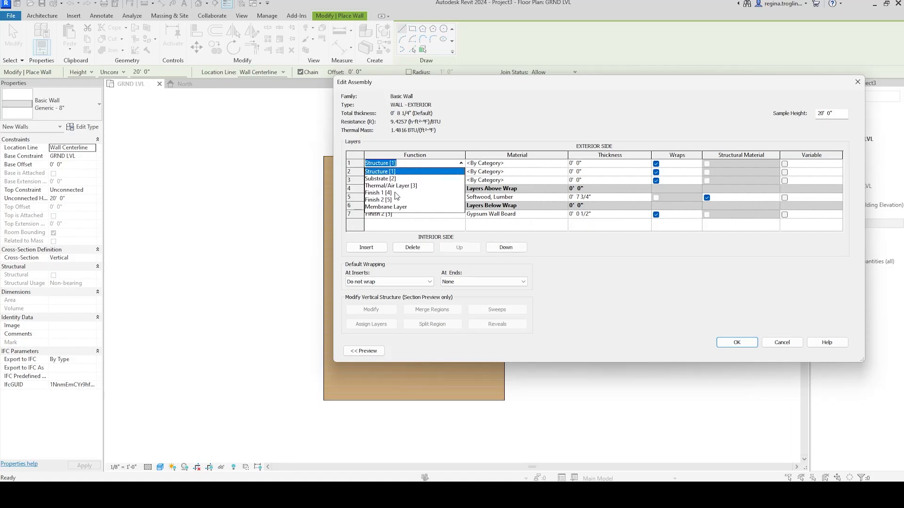
{"action": "left_click", "coordinate": [396, 194]}
{"action": "left_click", "coordinate": [564, 164]}
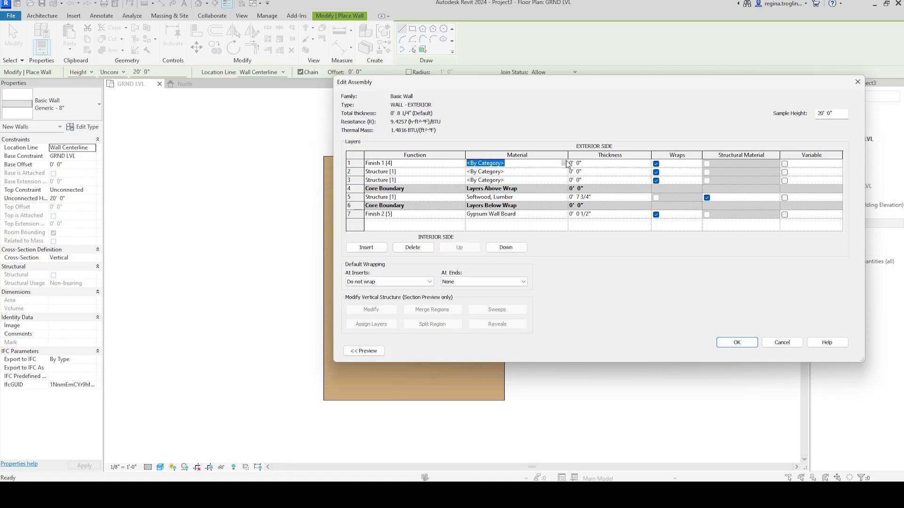
{"action": "left_click", "coordinate": [564, 163]}
{"action": "scroll", "coordinate": [465, 111], "scroll_direction": "up", "scroll_amount": 1}
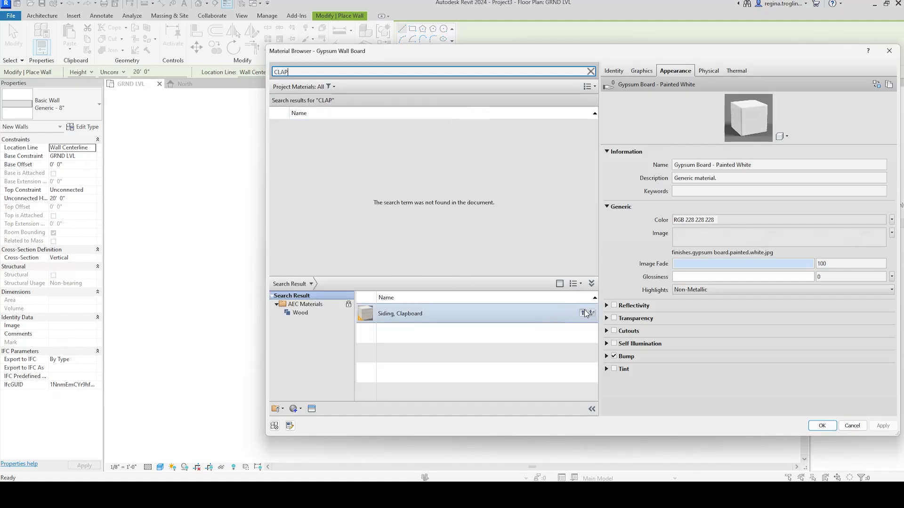
{"action": "left_click", "coordinate": [592, 314]}
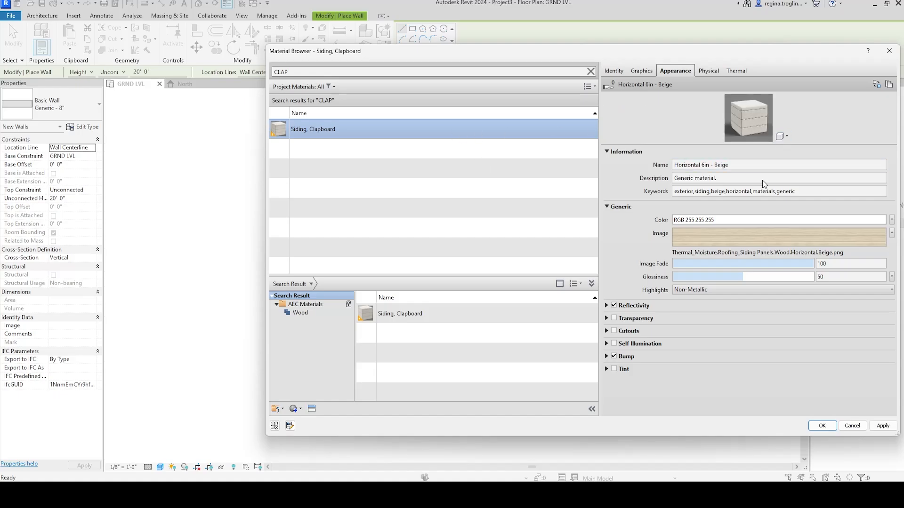
Step: Give Siding, Clapboard a Horizontal foreground surface pattern in RGB 192 192 192, enable Use Render Appearance for shading, and assign the material
{"action": "left_click", "coordinate": [644, 71]}
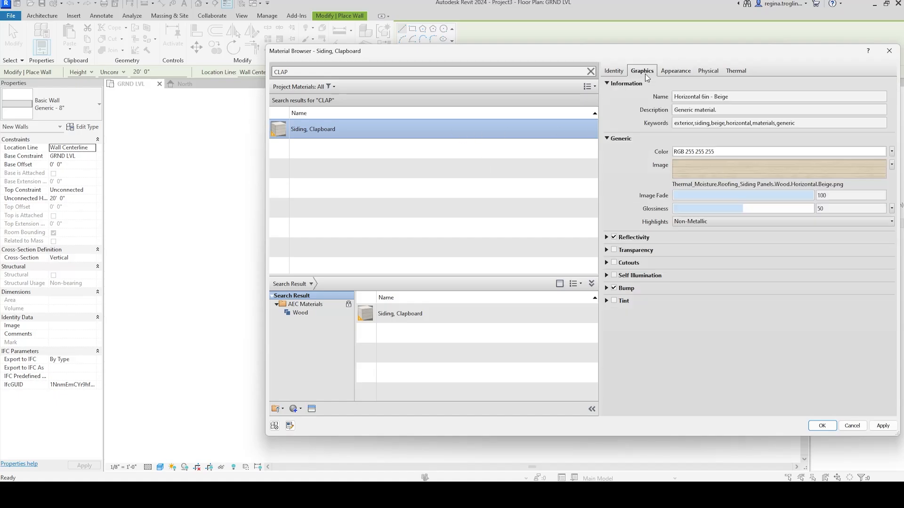
{"action": "left_click", "coordinate": [776, 171]}
{"action": "scroll", "coordinate": [580, 262], "scroll_direction": "down", "scroll_amount": 3}
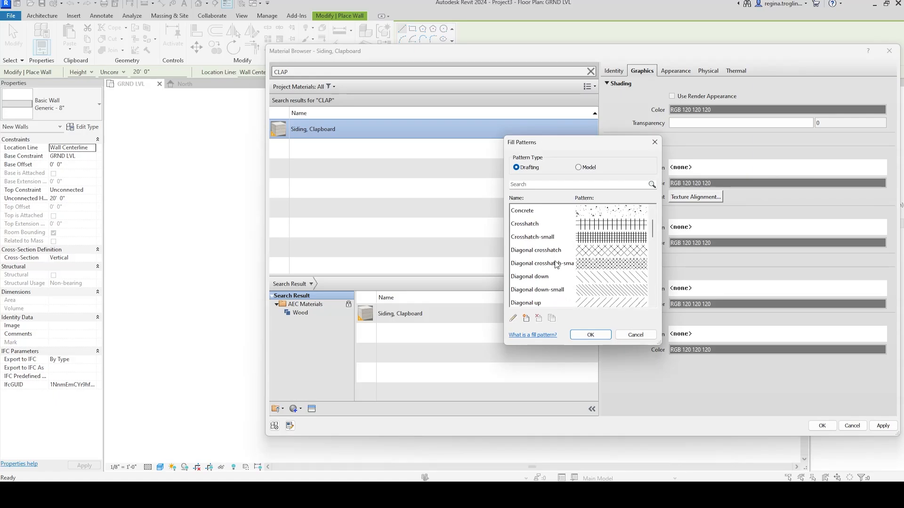
{"action": "left_click", "coordinate": [606, 280]}
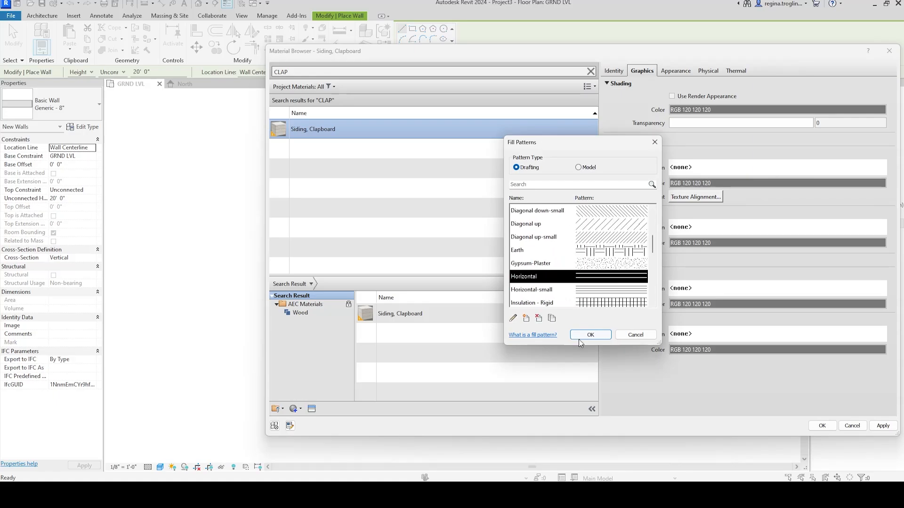
{"action": "left_click", "coordinate": [591, 335]}
{"action": "left_click", "coordinate": [735, 183]}
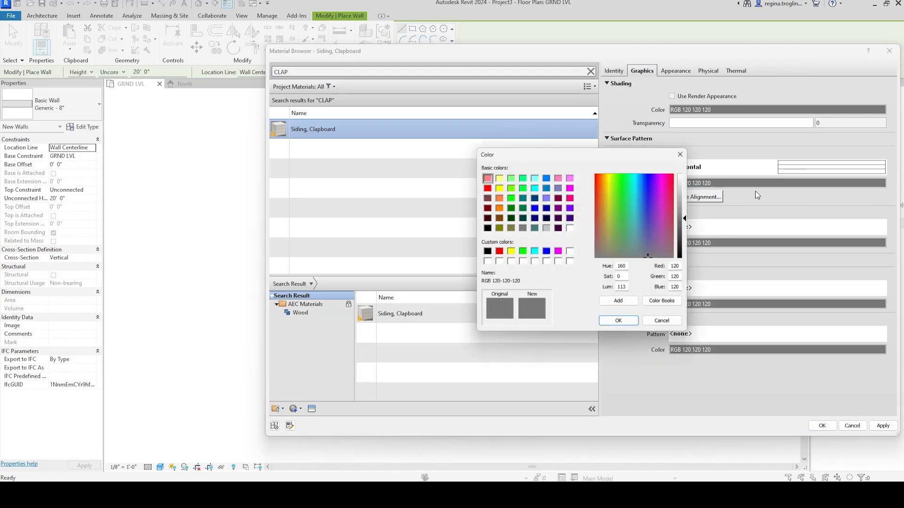
{"action": "left_click", "coordinate": [546, 228]}
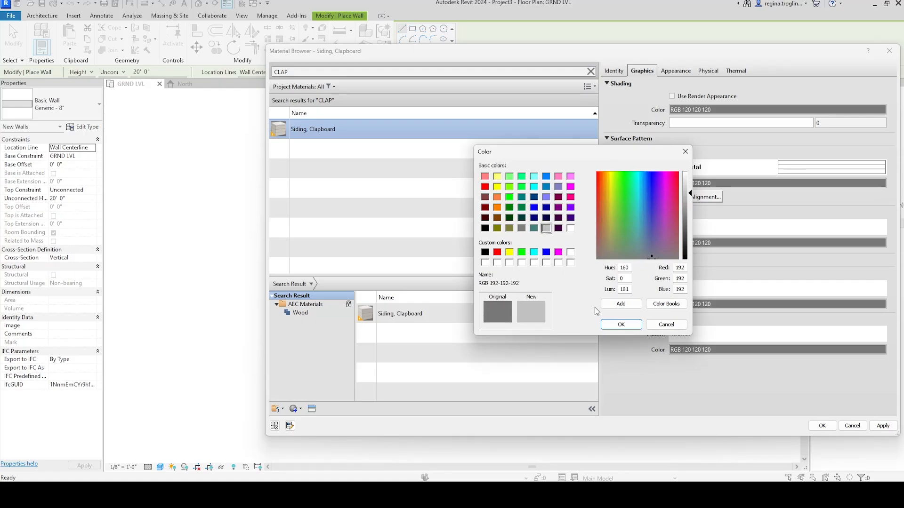
{"action": "left_click", "coordinate": [620, 326]}
{"action": "left_click", "coordinate": [736, 97]}
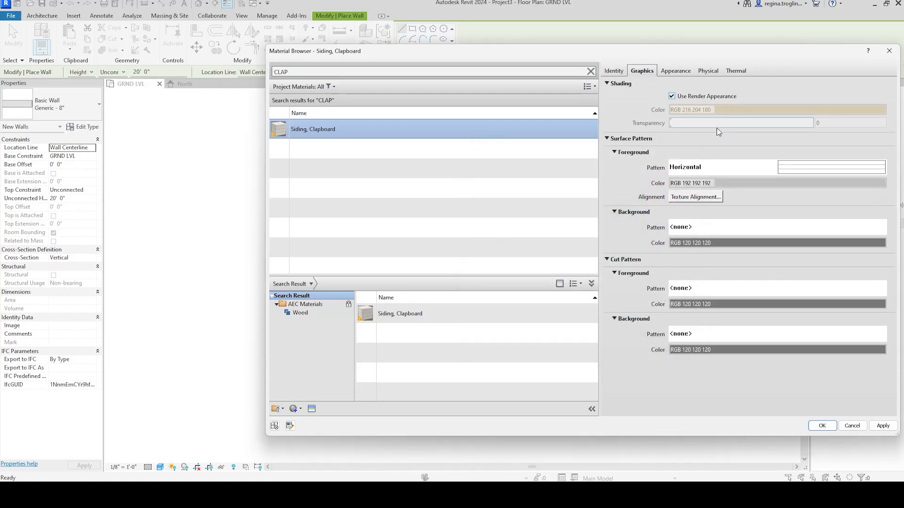
{"action": "left_click", "coordinate": [829, 426]}
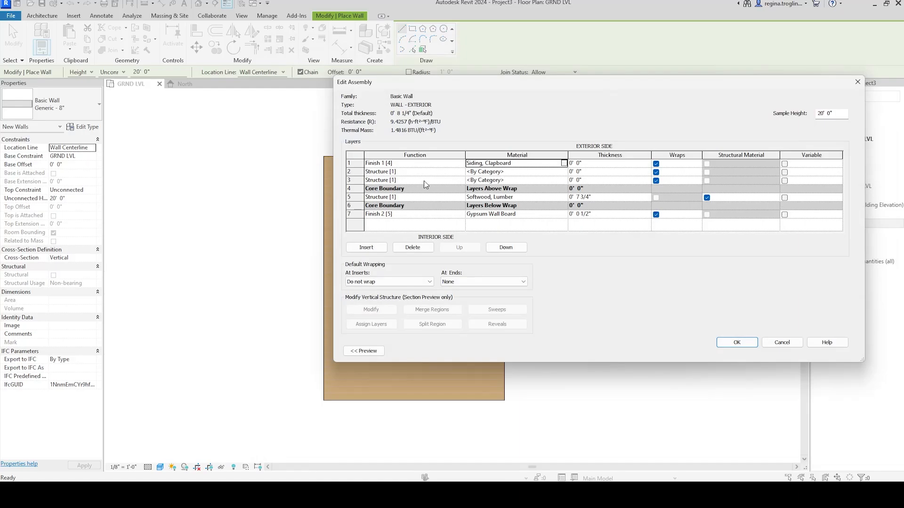
Step: Set the second exterior layer's function to Membrane Layer and its material to Air
{"action": "left_click", "coordinate": [462, 173]}
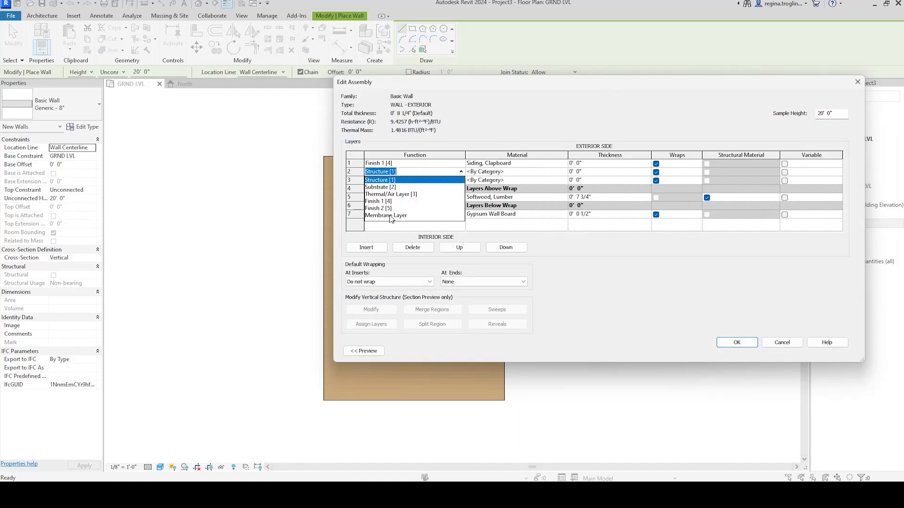
{"action": "left_click", "coordinate": [390, 216]}
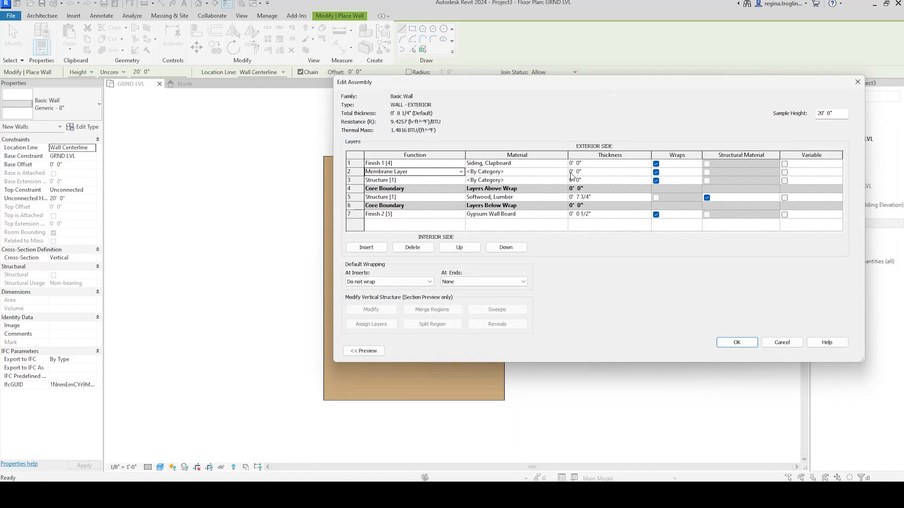
{"action": "left_click", "coordinate": [541, 172]}
{"action": "left_click", "coordinate": [564, 172]}
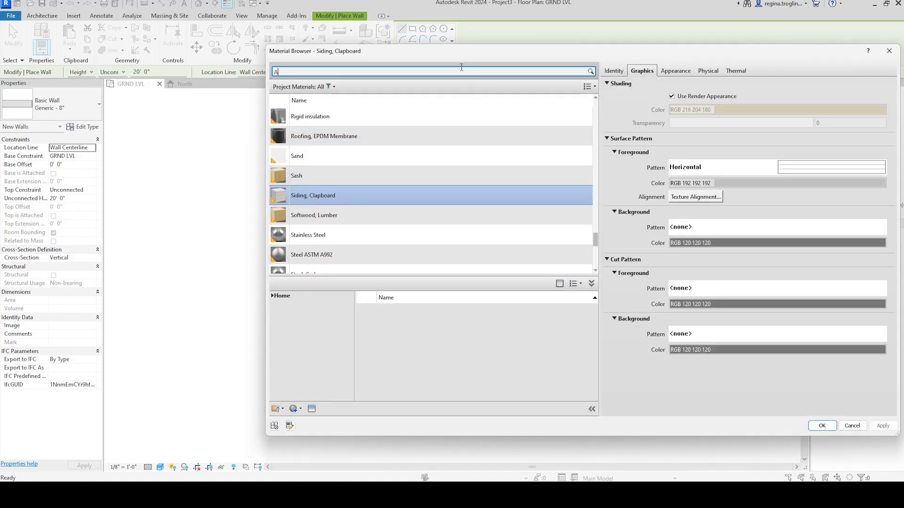
{"action": "double_click", "coordinate": [445, 127]}
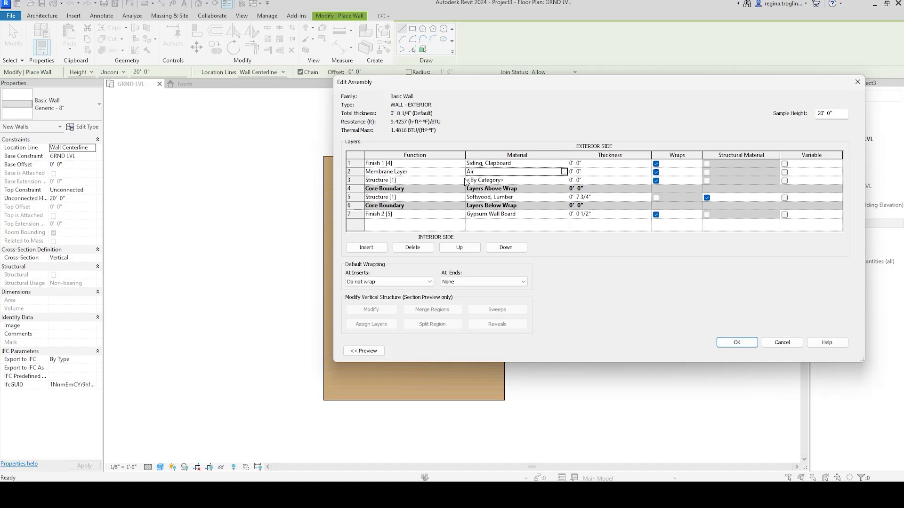
Step: Set the third layer's function to Substrate [2] and the second layer's function to Thermal/Air Layer [3]
{"action": "left_click", "coordinate": [462, 180]}
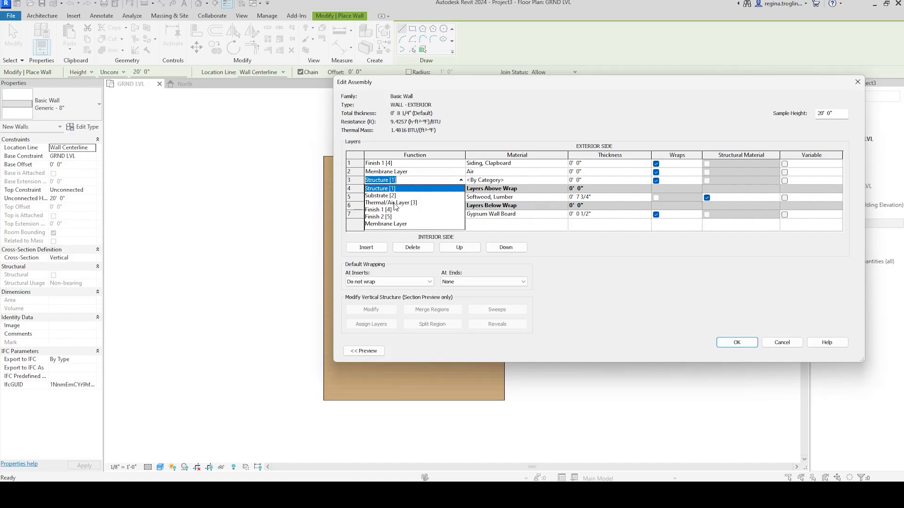
{"action": "left_click", "coordinate": [394, 203]}
{"action": "left_click", "coordinate": [462, 180]}
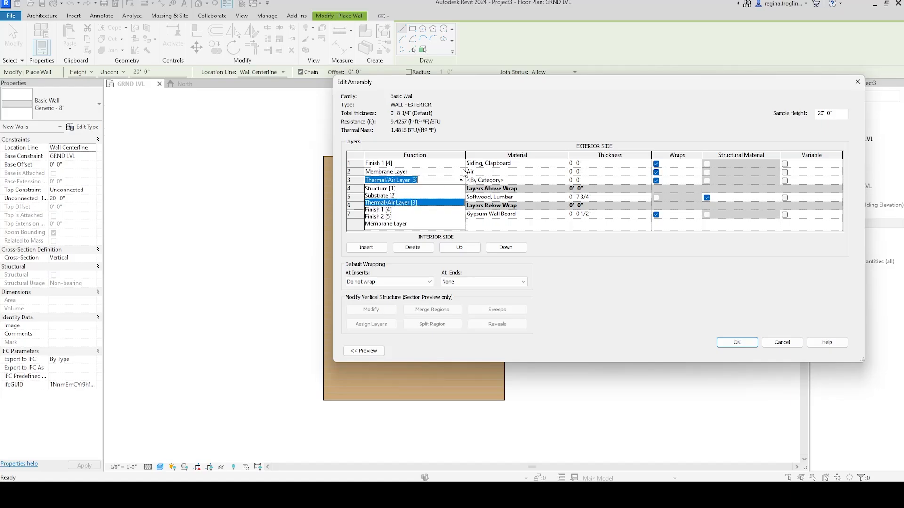
{"action": "left_click", "coordinate": [426, 200]}
{"action": "left_click", "coordinate": [462, 173]}
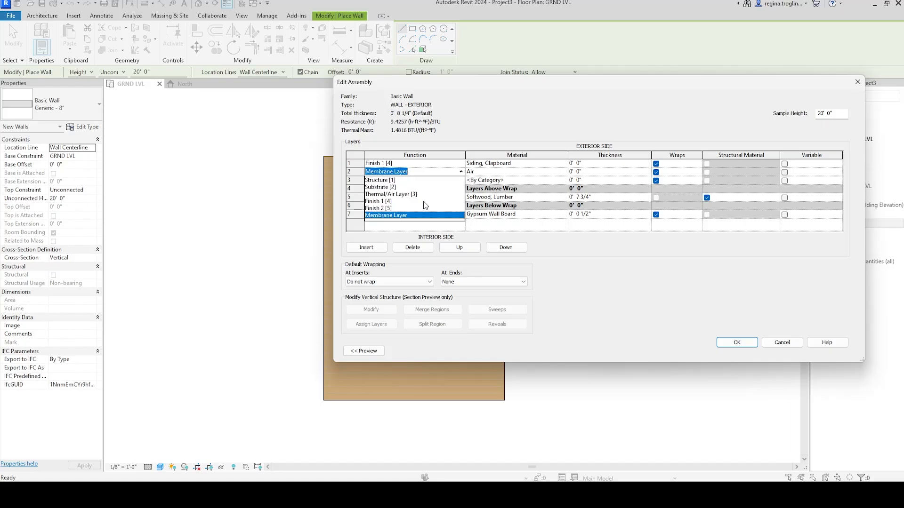
{"action": "left_click", "coordinate": [409, 194]}
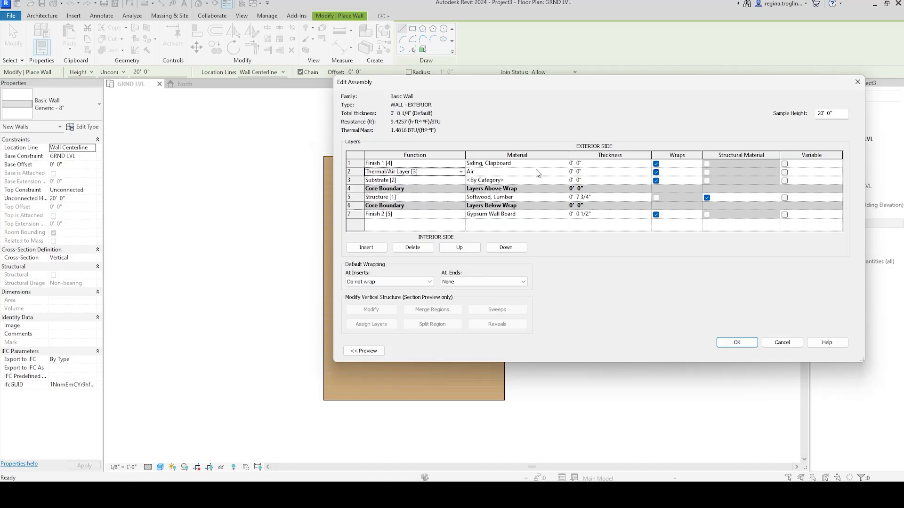
Step: Give the Substrate [2] layer the Rigid insulation material and a thickness of 0' 0 1/2"
{"action": "left_click", "coordinate": [542, 172]}
{"action": "left_click", "coordinate": [564, 172]}
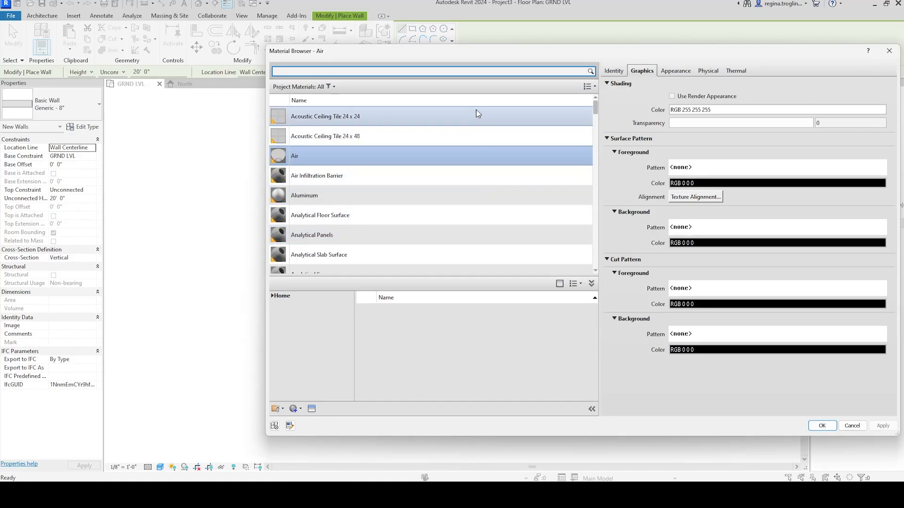
{"action": "type", "text": "INSUL"}
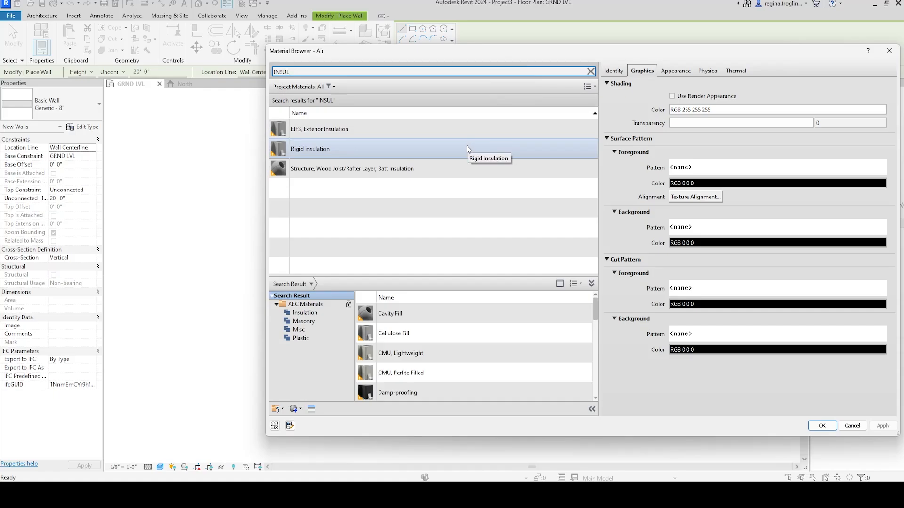
{"action": "double_click", "coordinate": [467, 149]}
{"action": "left_click", "coordinate": [588, 181]}
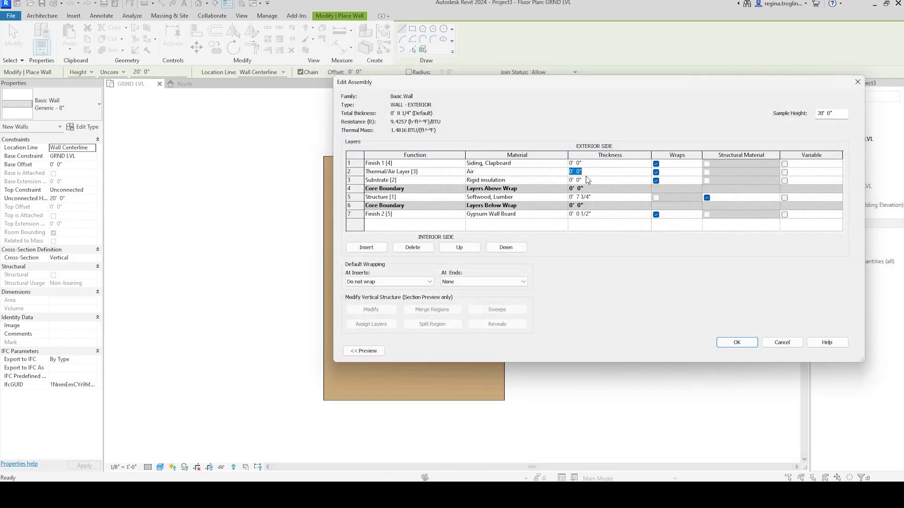
{"action": "left_click", "coordinate": [594, 180]}
{"action": "type", "text": "0 1/2"}
{"action": "key", "text": "Tab"}
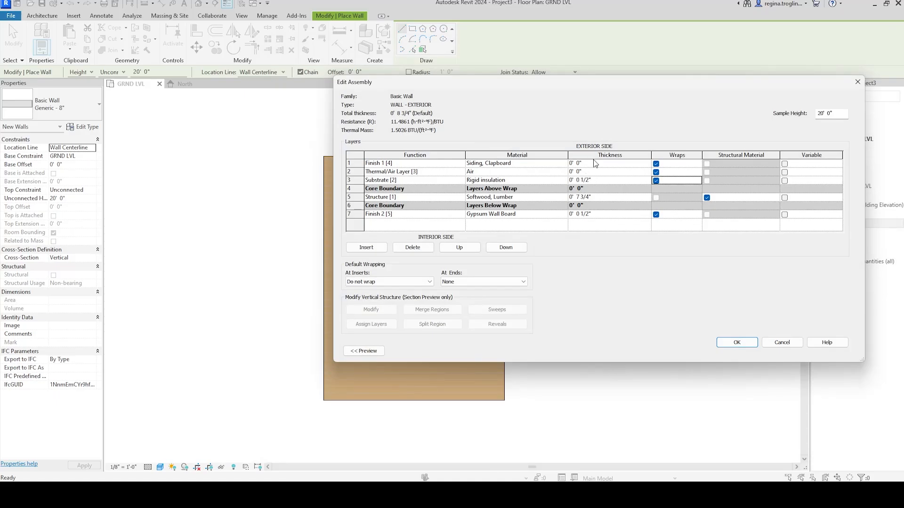
Step: Set the clapboard siding layer's thickness to 0' 0 1/2" and try to accept the wall assembly
{"action": "left_click", "coordinate": [595, 164]}
{"action": "type", "text": "0 1/2"}
{"action": "key", "text": "Tab"}
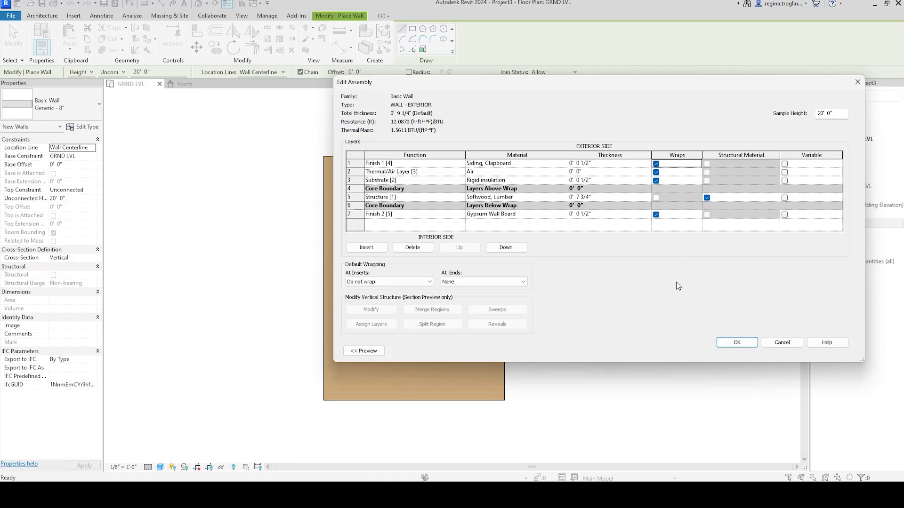
{"action": "left_click", "coordinate": [744, 343]}
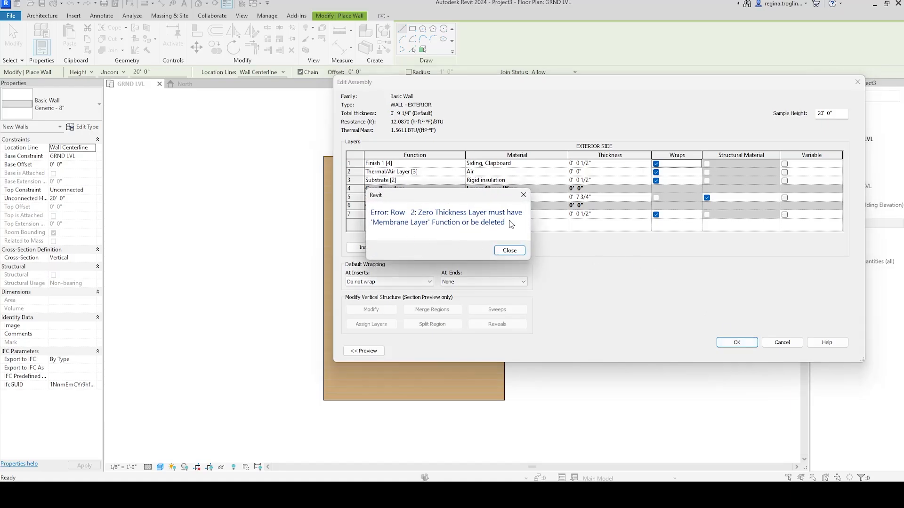
{"action": "left_click", "coordinate": [508, 250]}
Step: Open the function choices for the Air layer in row 2
{"action": "left_click", "coordinate": [464, 172]}
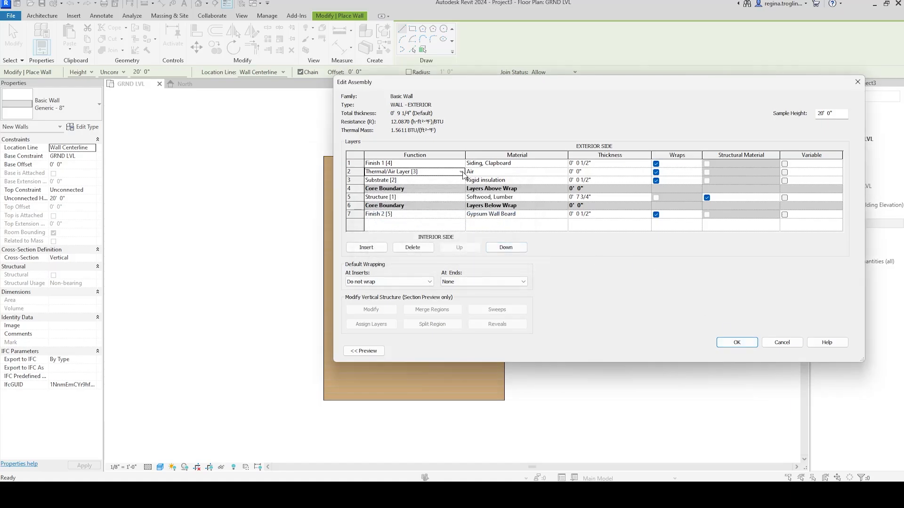
Step: Set the function of the Air layer to Membrane Layer and accept the WALL - EXTERIOR wall type
{"action": "left_click", "coordinate": [461, 171]}
{"action": "left_click", "coordinate": [385, 215]}
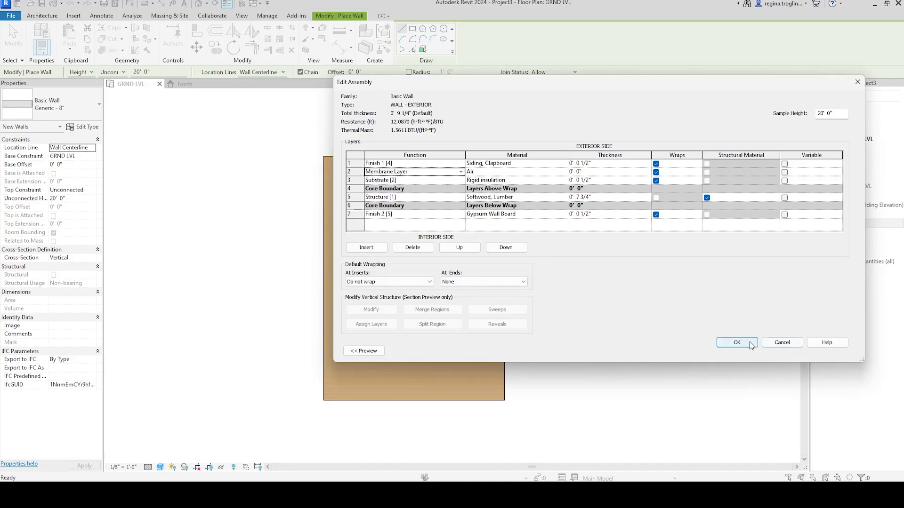
{"action": "left_click", "coordinate": [737, 343]}
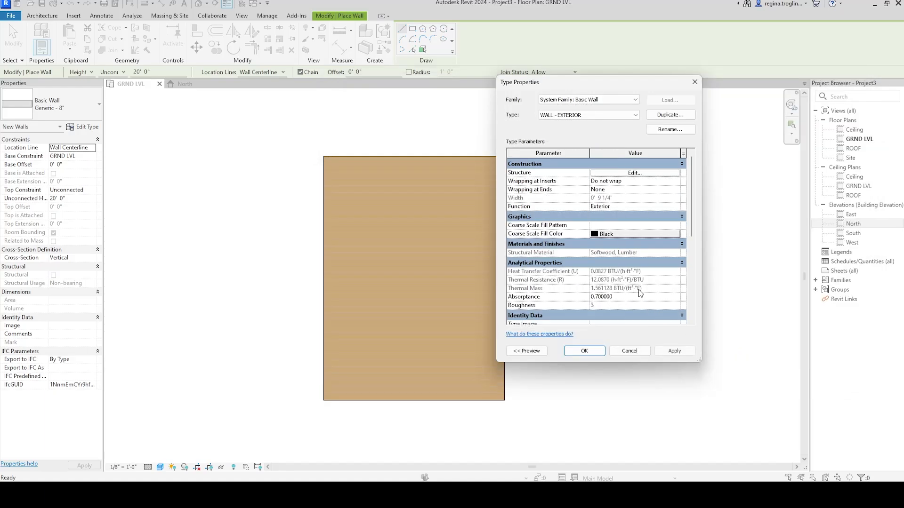
{"action": "left_click", "coordinate": [580, 352]}
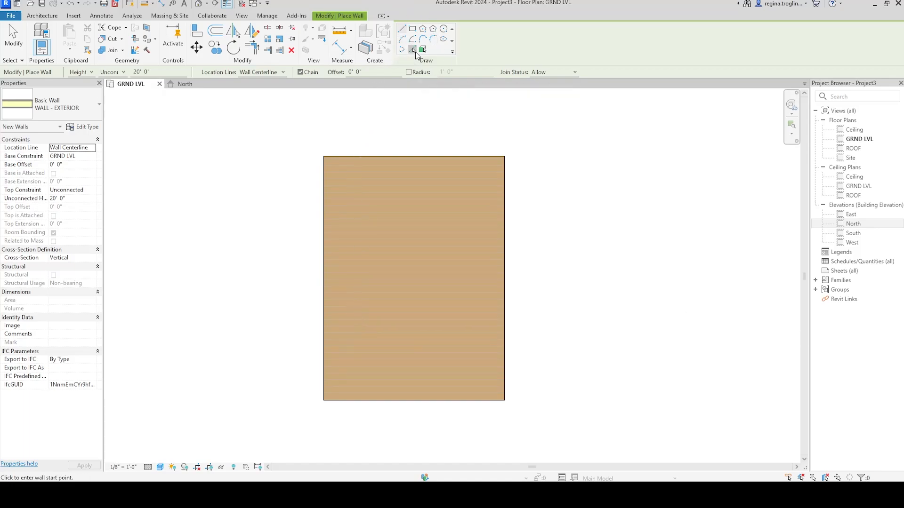
Step: Place WALL - EXTERIOR walls by picking the floor slab's left, upper and right edges, with the location line at Finish Face: Exterior
{"action": "left_click", "coordinate": [413, 50]}
{"action": "left_click", "coordinate": [254, 73]}
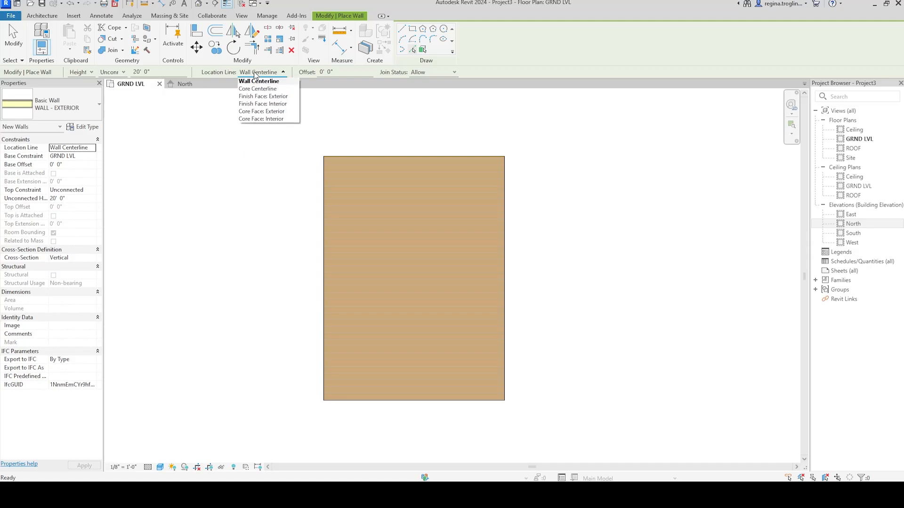
{"action": "left_click", "coordinate": [264, 96]}
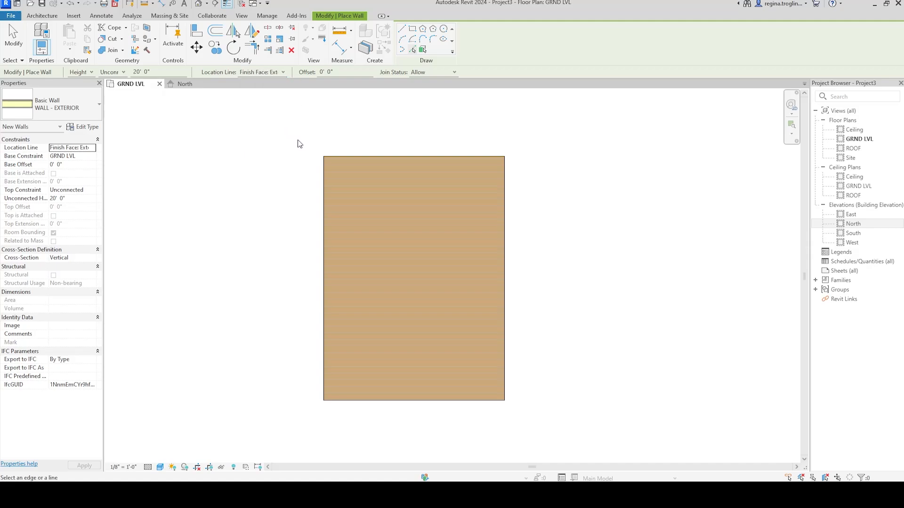
{"action": "scroll", "coordinate": [317, 161], "scroll_direction": "up", "scroll_amount": 3}
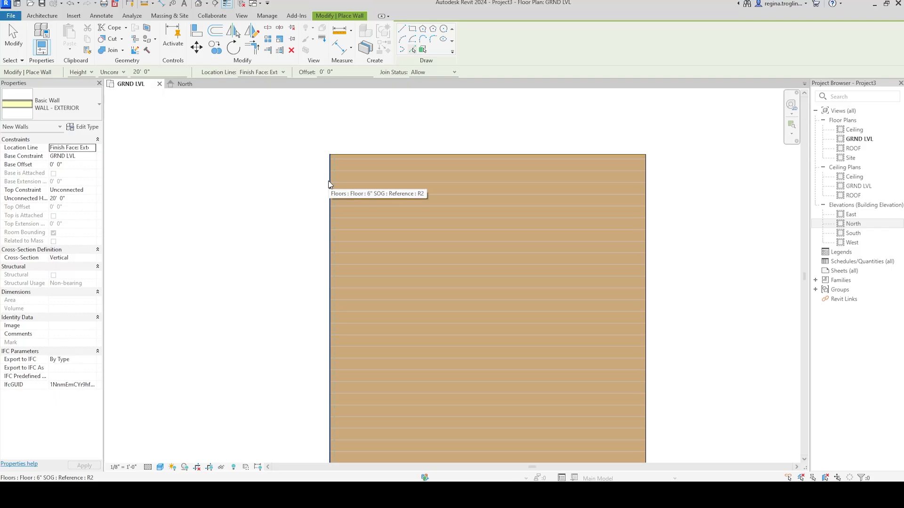
{"action": "left_click", "coordinate": [329, 184]}
{"action": "left_click", "coordinate": [416, 155]}
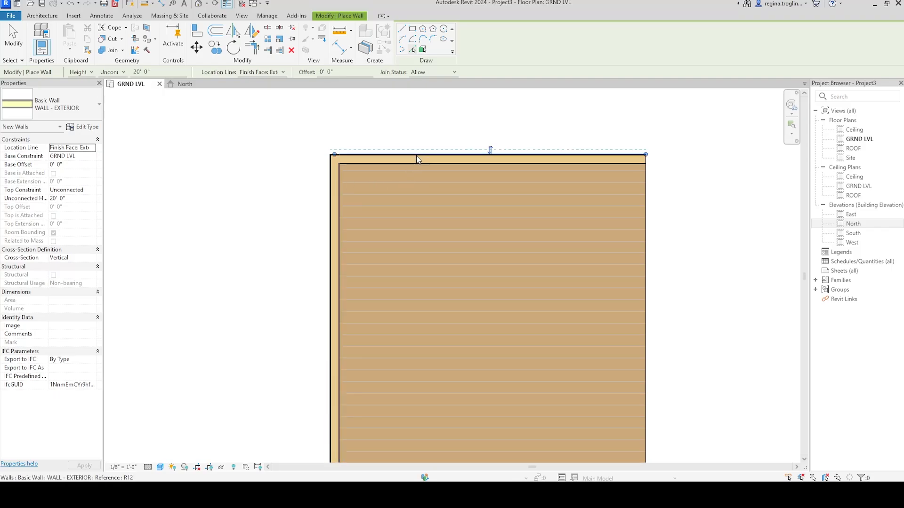
{"action": "scroll", "coordinate": [604, 289], "scroll_direction": "down", "scroll_amount": 3}
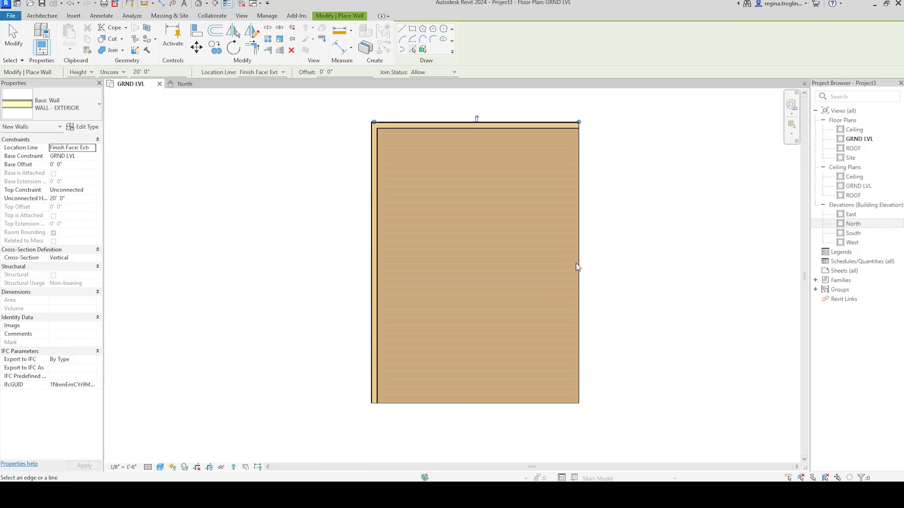
{"action": "left_click", "coordinate": [579, 267]}
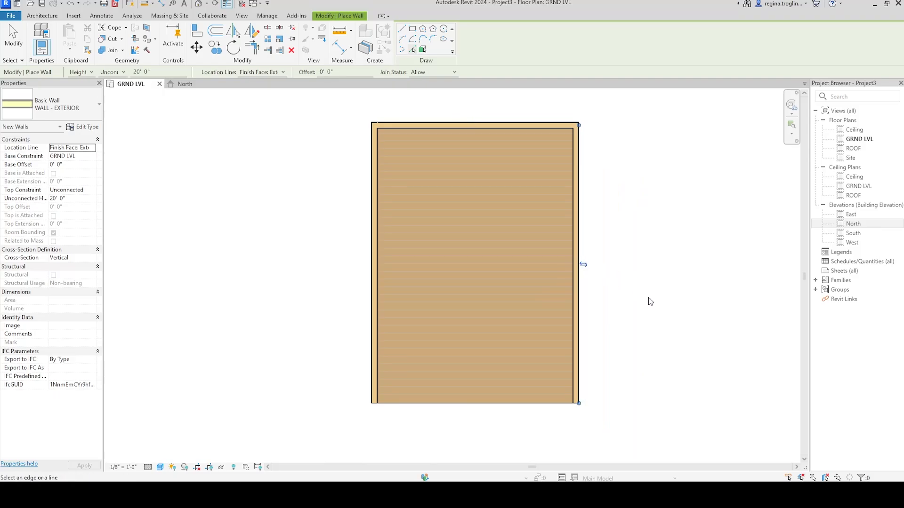
{"action": "key", "text": "Escape"}
Step: Examine the wall layers at the upper-right corner and the open lower end of the floor plan
{"action": "middle_click_drag", "start_coordinate": [670, 294], "coordinate": [595, 267]}
{"action": "scroll", "coordinate": [560, 193], "scroll_direction": "up", "scroll_amount": 1}
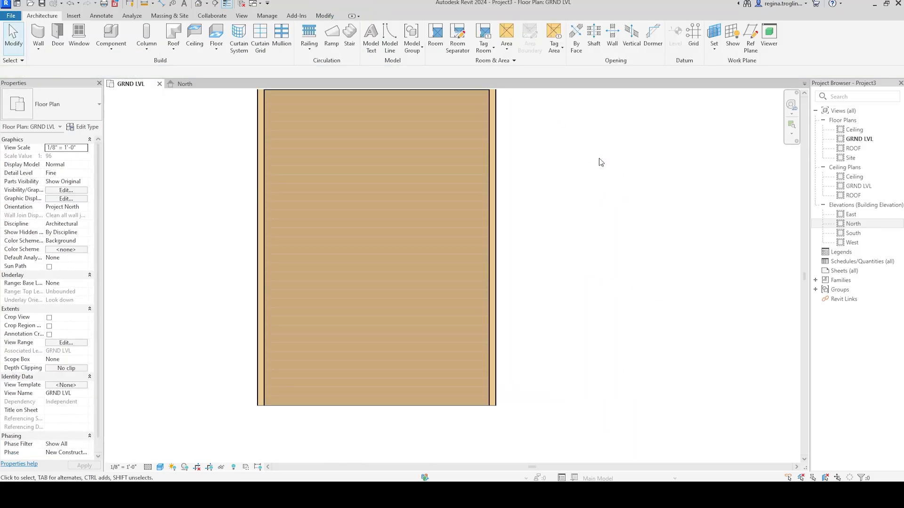
{"action": "middle_click_drag", "start_coordinate": [599, 160], "coordinate": [594, 255]}
{"action": "scroll", "coordinate": [542, 282], "scroll_direction": "up", "scroll_amount": 10}
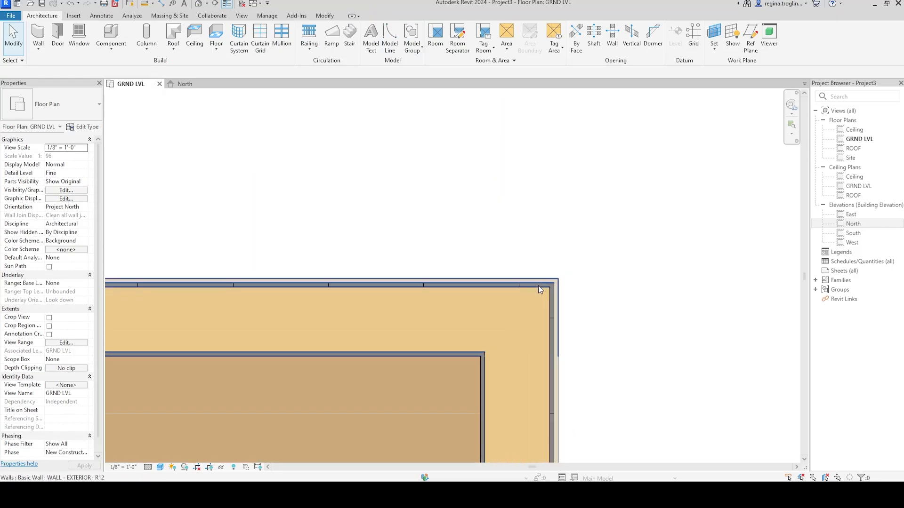
{"action": "scroll", "coordinate": [598, 306], "scroll_direction": "down", "scroll_amount": 10}
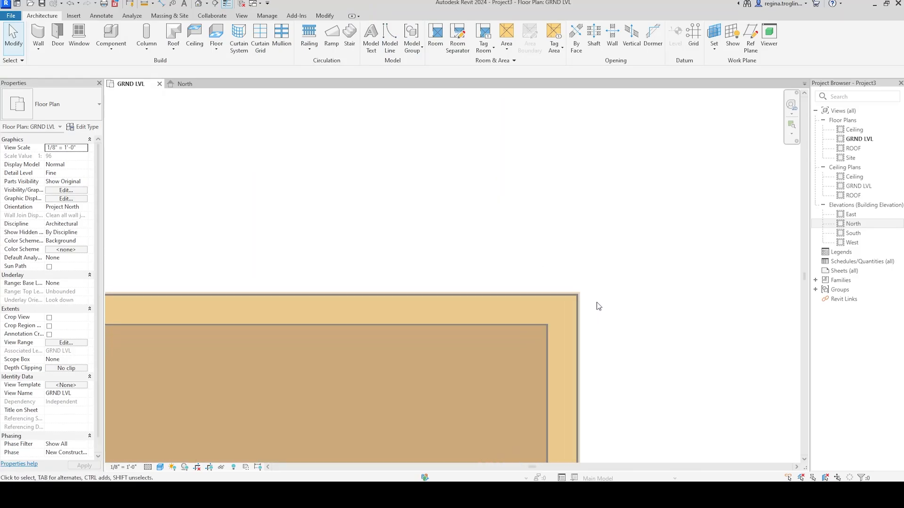
{"action": "middle_click_drag", "start_coordinate": [612, 376], "coordinate": [544, 249]}
{"action": "scroll", "coordinate": [537, 438], "scroll_direction": "up", "scroll_amount": 4}
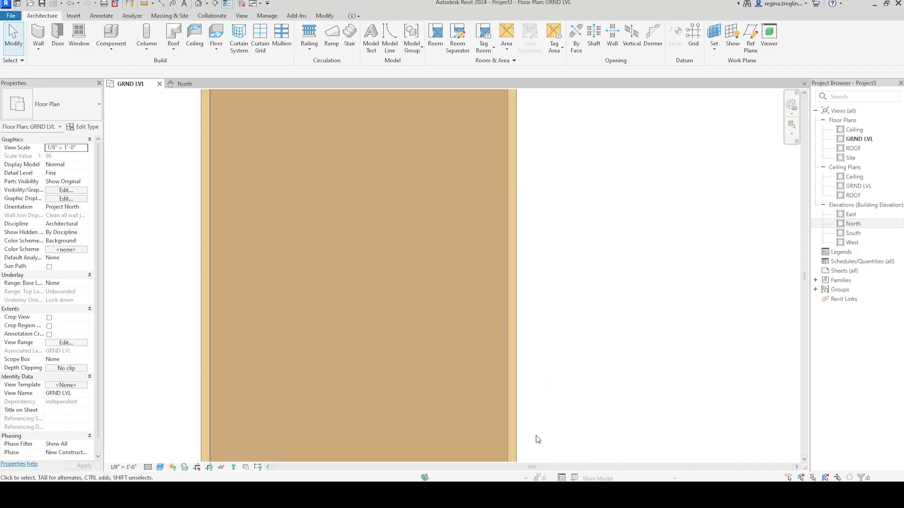
{"action": "middle_click_drag", "start_coordinate": [616, 312], "coordinate": [633, 348]}
{"action": "scroll", "coordinate": [633, 348], "scroll_direction": "down", "scroll_amount": 1}
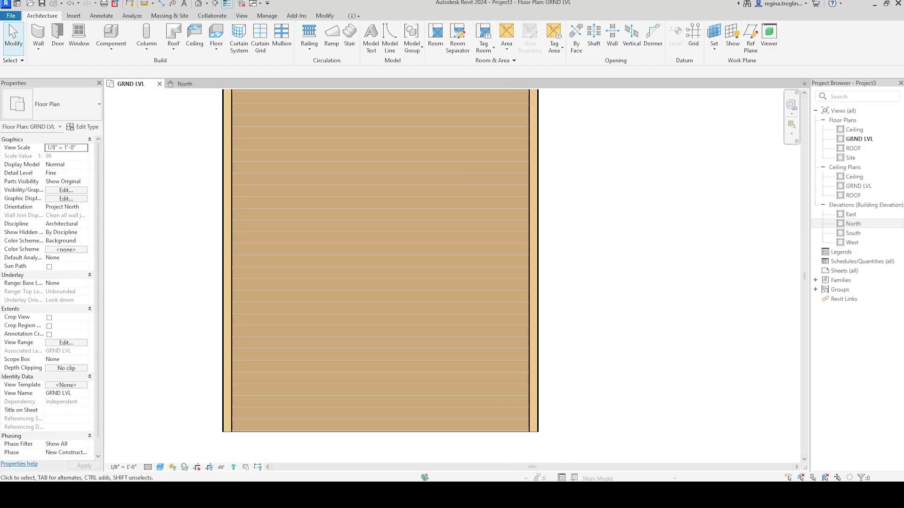
Step: Check the porch depth on the cabin floor plan in mANUAL.pdf and add a reference plane offset 6' 0" from the slab's lower edge in Revit
{"action": "left_click_drag", "start_coordinate": [903, 150], "coordinate": [461, 43]}
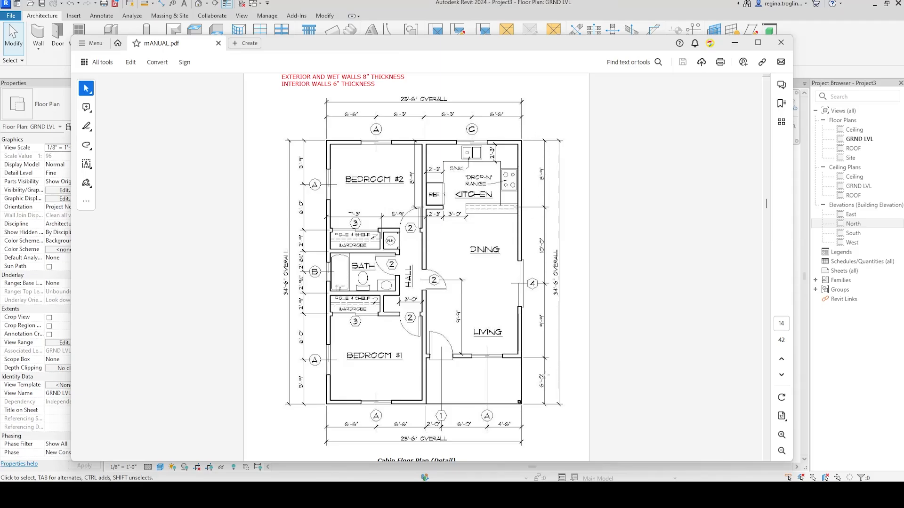
{"action": "left_click_drag", "start_coordinate": [534, 366], "coordinate": [554, 416]}
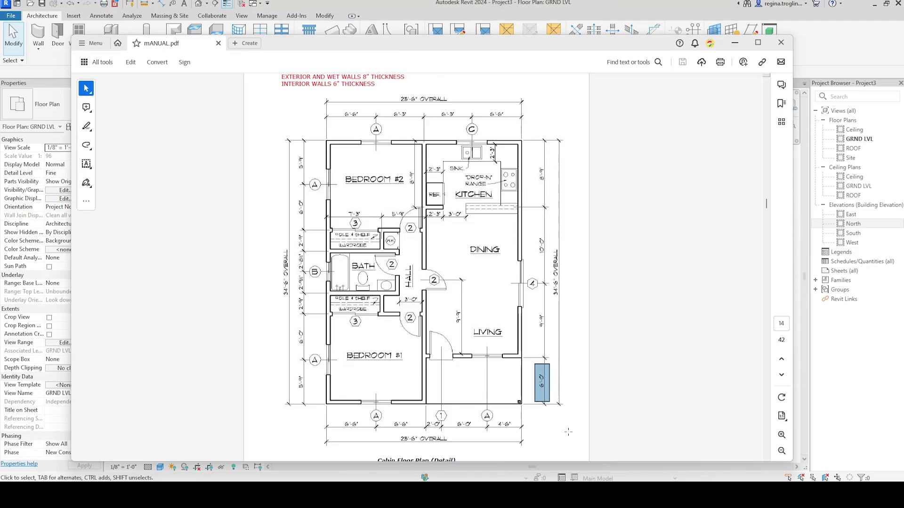
{"action": "left_click_drag", "start_coordinate": [542, 52], "coordinate": [903, 118]}
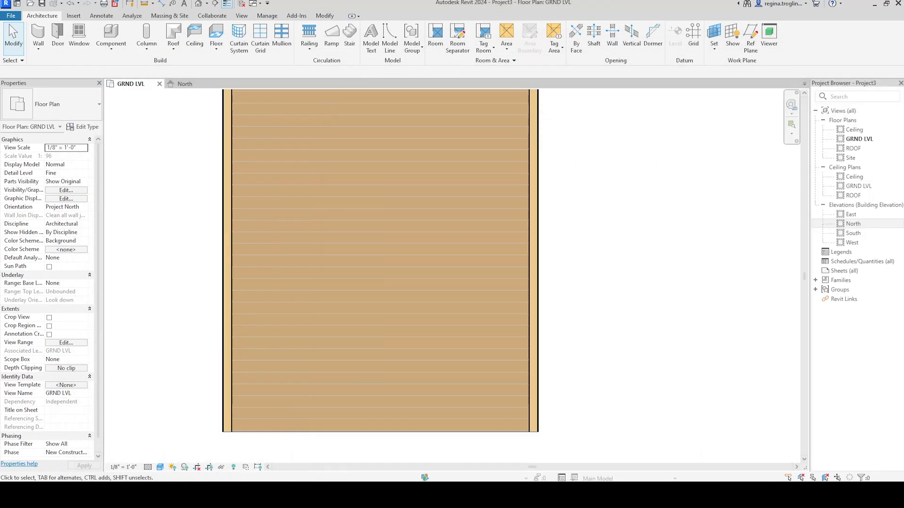
{"action": "left_click", "coordinate": [751, 41]}
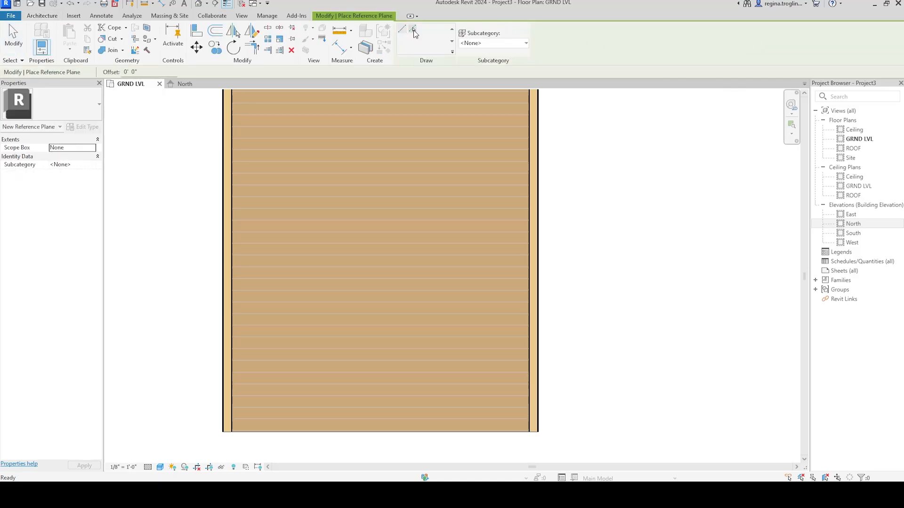
{"action": "left_click", "coordinate": [413, 31]}
{"action": "left_click", "coordinate": [153, 71]}
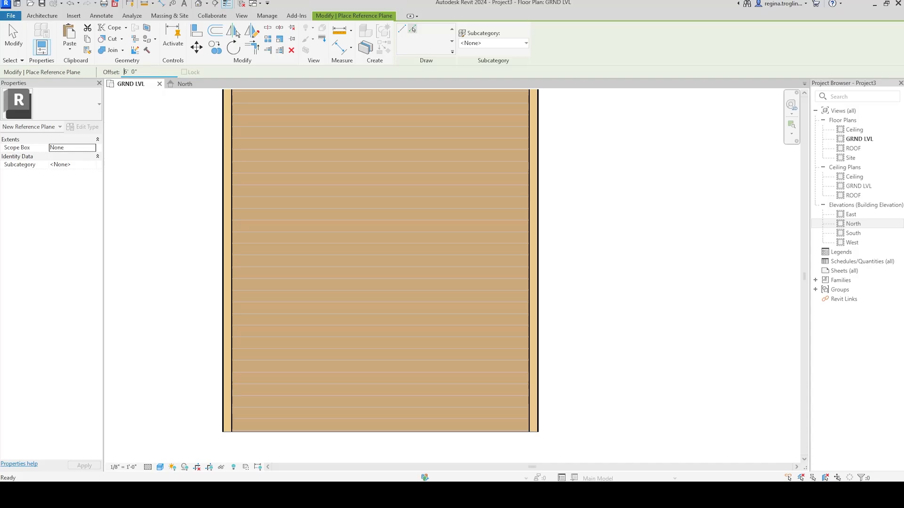
{"action": "left_click", "coordinate": [448, 434]}
Step: Extend both ends of the horizontal reference plane beyond the left and right exterior walls
{"action": "left_click_drag", "start_coordinate": [540, 359], "coordinate": [614, 349]}
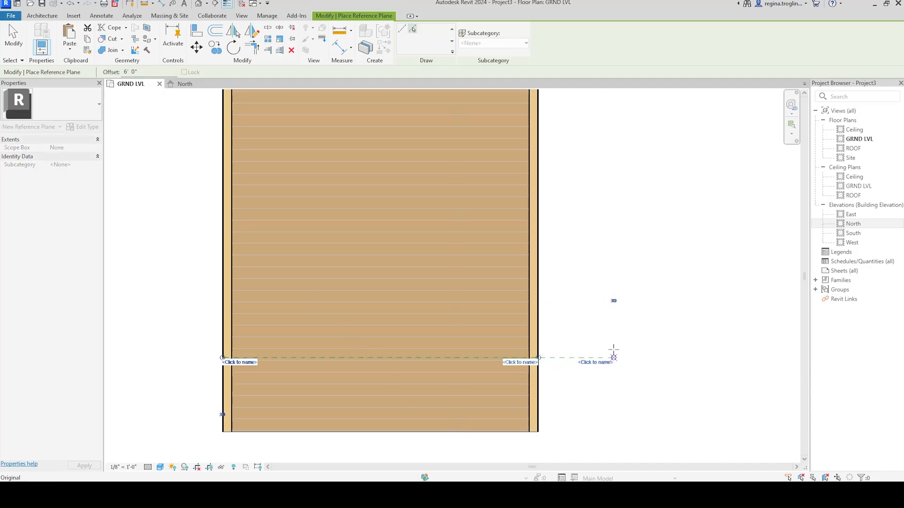
{"action": "left_click", "coordinate": [225, 364]}
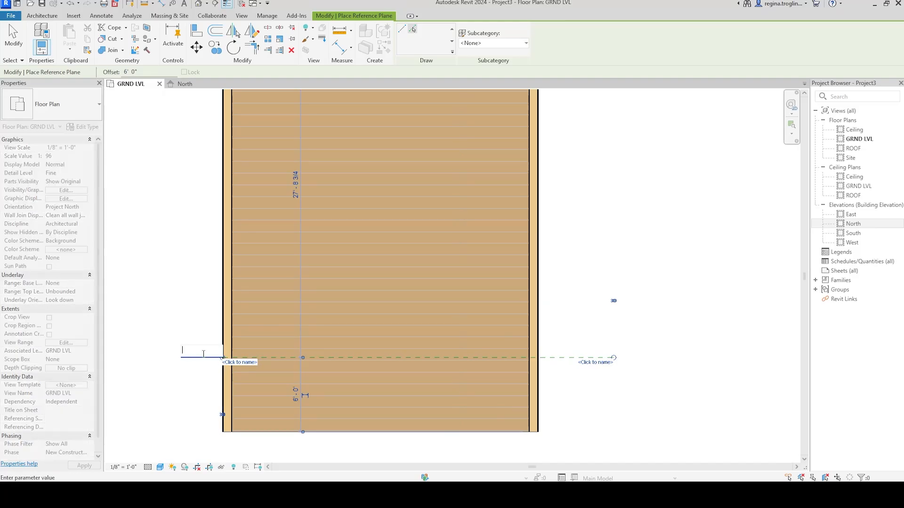
{"action": "left_click", "coordinate": [227, 353]}
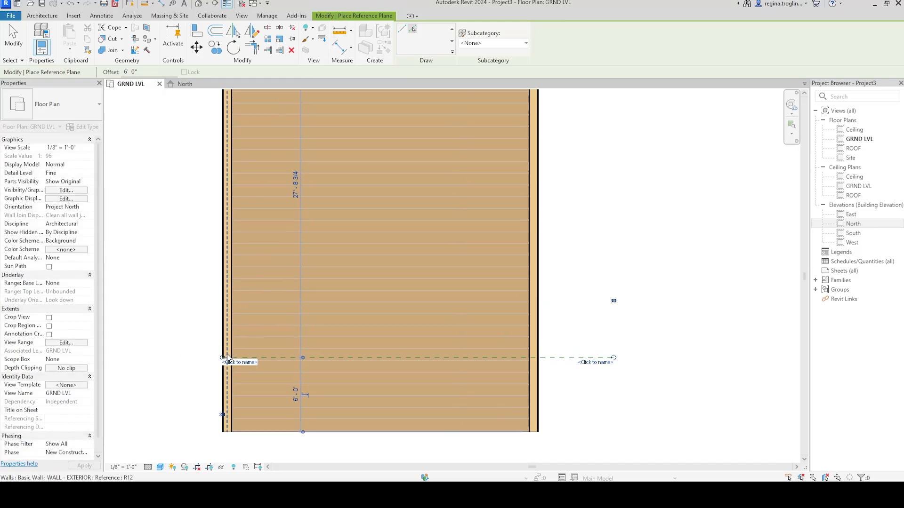
{"action": "left_click_drag", "start_coordinate": [223, 357], "coordinate": [149, 357]}
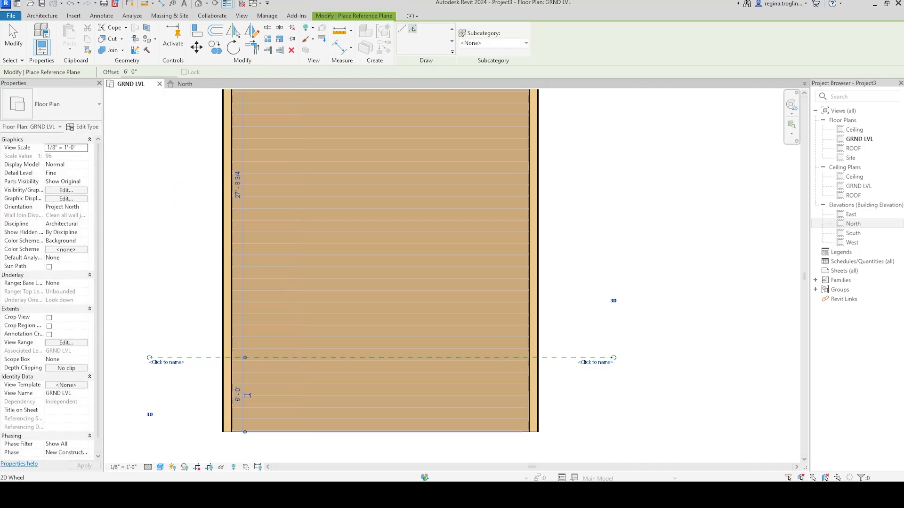
Step: Switch to the cabin floor plan in mANUAL.pdf and read the dimensions that make up the porch width
{"action": "left_click_drag", "start_coordinate": [903, 75], "coordinate": [290, 24]}
{"action": "left_click_drag", "start_coordinate": [398, 394], "coordinate": [429, 406]}
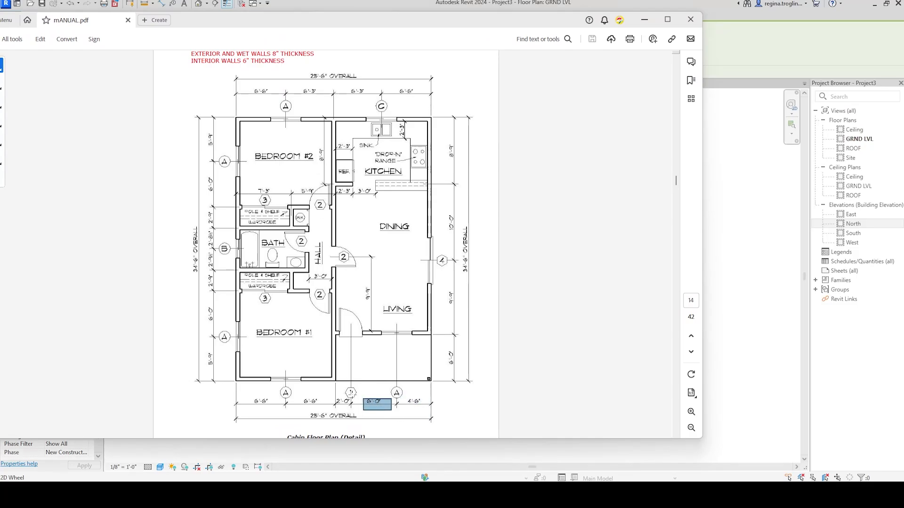
{"action": "left_click_drag", "start_coordinate": [361, 403], "coordinate": [361, 404]}
{"action": "left_click", "coordinate": [485, 389]}
{"action": "left_click", "coordinate": [349, 403]}
{"action": "left_click", "coordinate": [534, 376]}
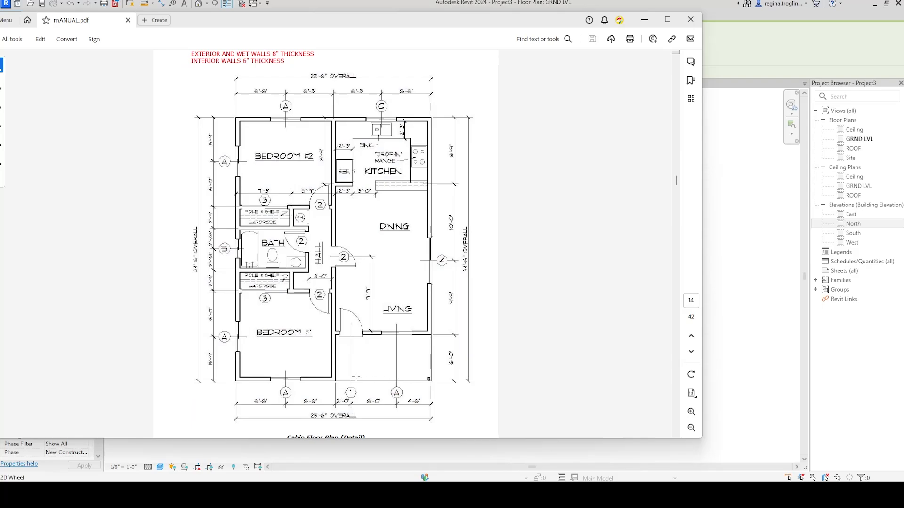
{"action": "left_click_drag", "start_coordinate": [336, 392], "coordinate": [423, 408]}
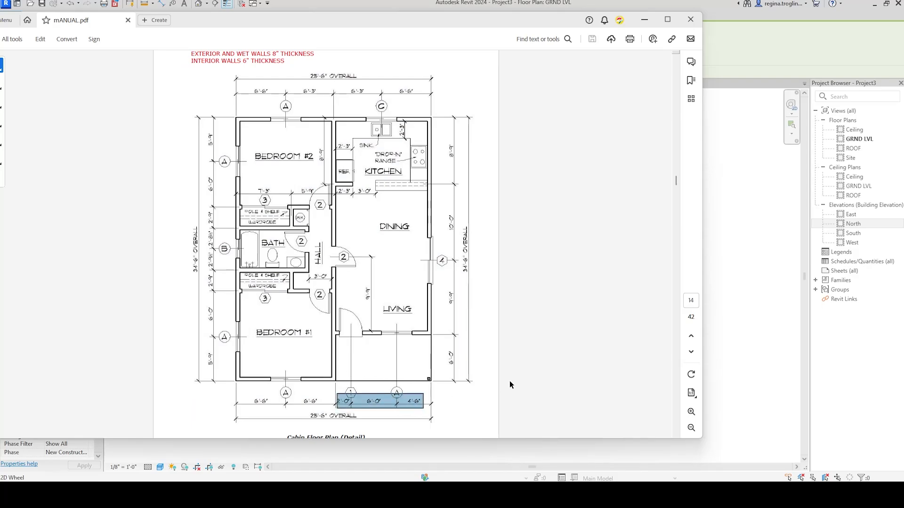
{"action": "left_click_drag", "start_coordinate": [473, 22], "coordinate": [903, 102]}
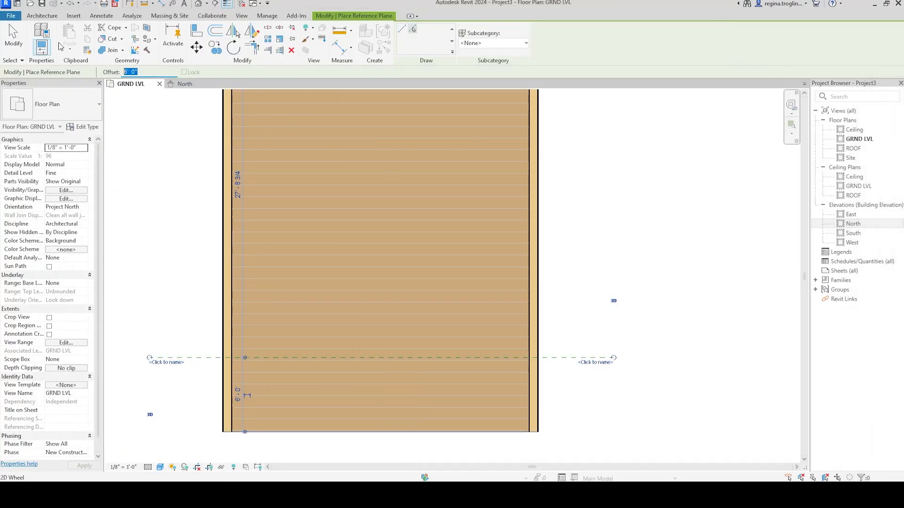
Step: Try to place a vertical reference plane offset 12' 6" from the right exterior wall's outer face
{"action": "type", "text": "12' 6\""}
{"action": "scroll", "coordinate": [575, 434], "scroll_direction": "up", "scroll_amount": 5}
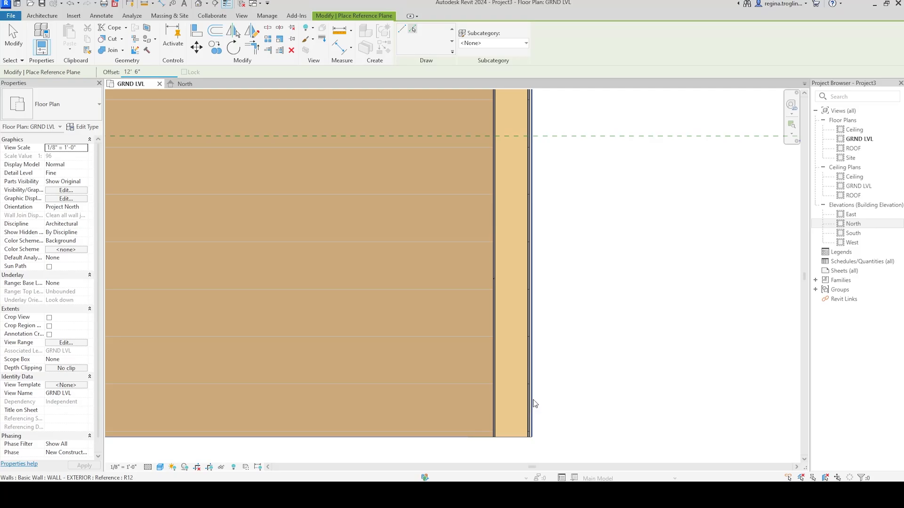
{"action": "scroll", "coordinate": [534, 404], "scroll_direction": "down", "scroll_amount": 4}
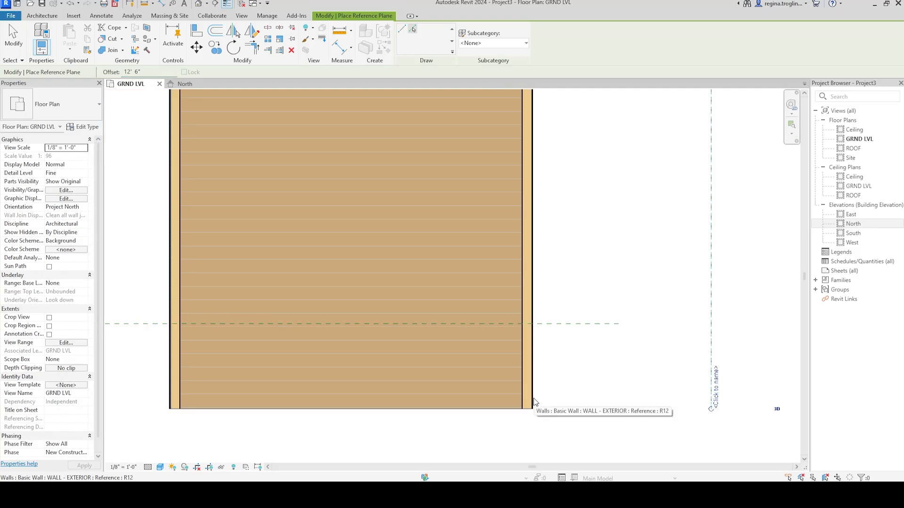
{"action": "scroll", "coordinate": [534, 404], "scroll_direction": "up", "scroll_amount": 5}
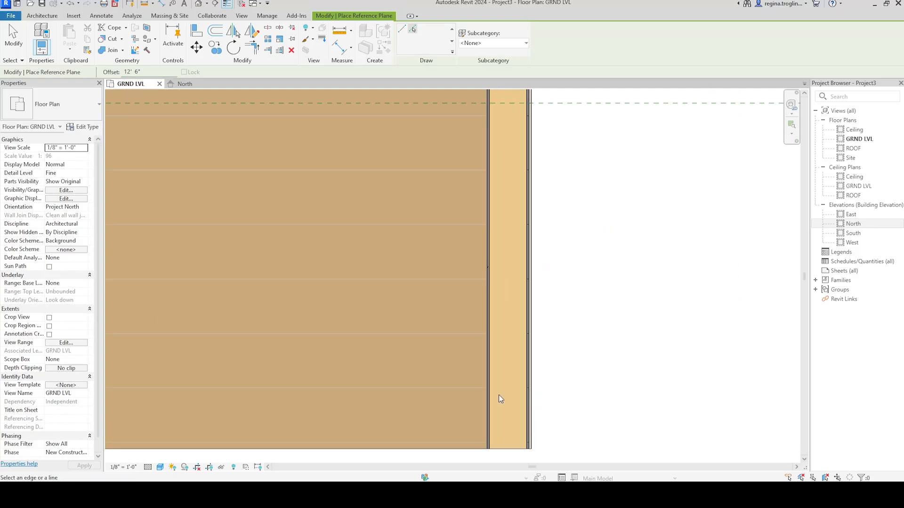
{"action": "scroll", "coordinate": [589, 378], "scroll_direction": "down", "scroll_amount": 3}
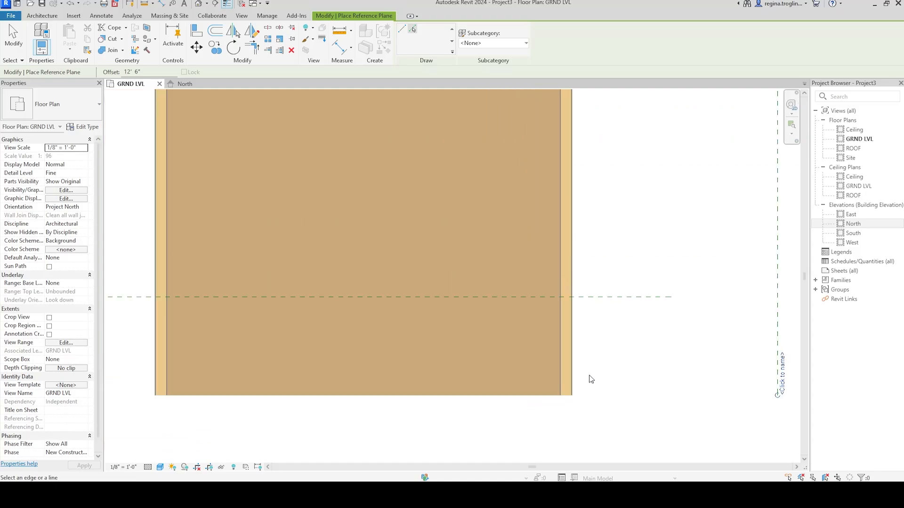
{"action": "scroll", "coordinate": [591, 377], "scroll_direction": "up", "scroll_amount": 3}
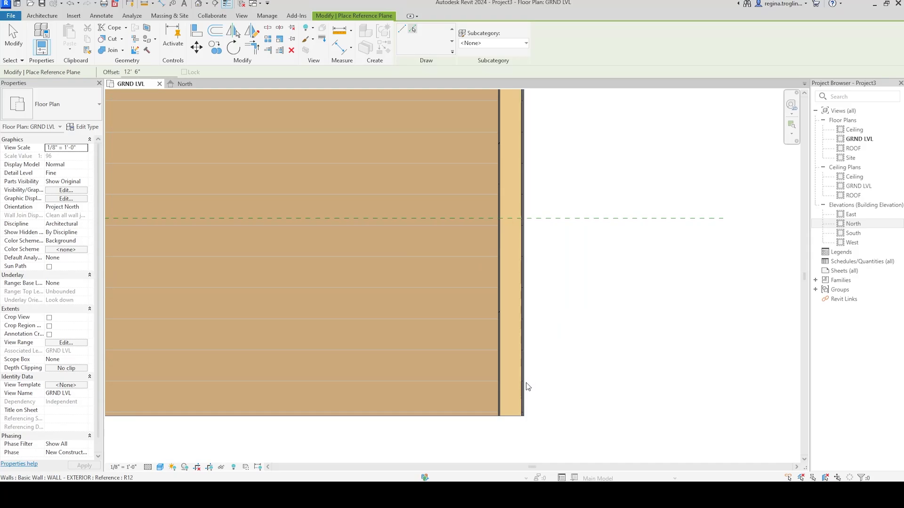
{"action": "scroll", "coordinate": [527, 386], "scroll_direction": "down", "scroll_amount": 3}
{"action": "scroll", "coordinate": [715, 389], "scroll_direction": "down", "scroll_amount": 3}
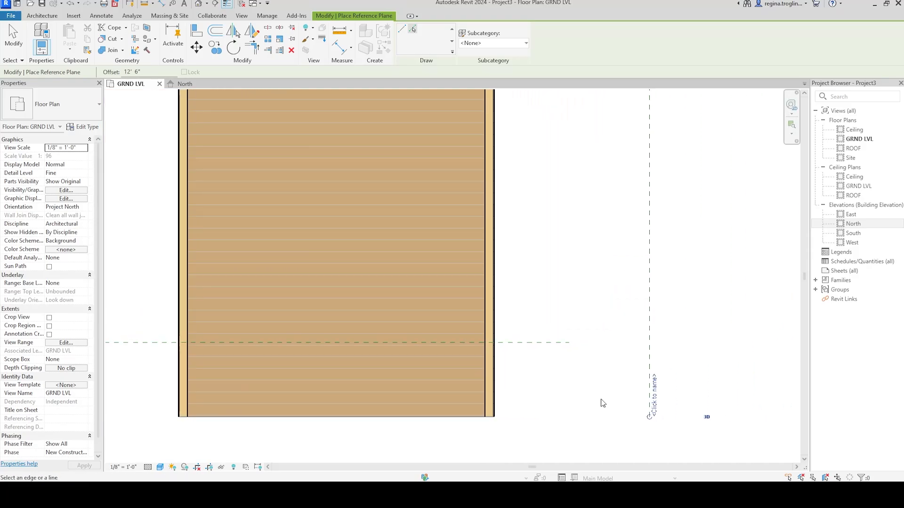
Step: Delete the vertical reference plane that lies outside the right exterior wall
{"action": "key", "text": "Escape"}
{"action": "key", "text": "Escape"}
{"action": "left_click_drag", "start_coordinate": [716, 336], "coordinate": [600, 279]}
{"action": "key", "text": "Delete"}
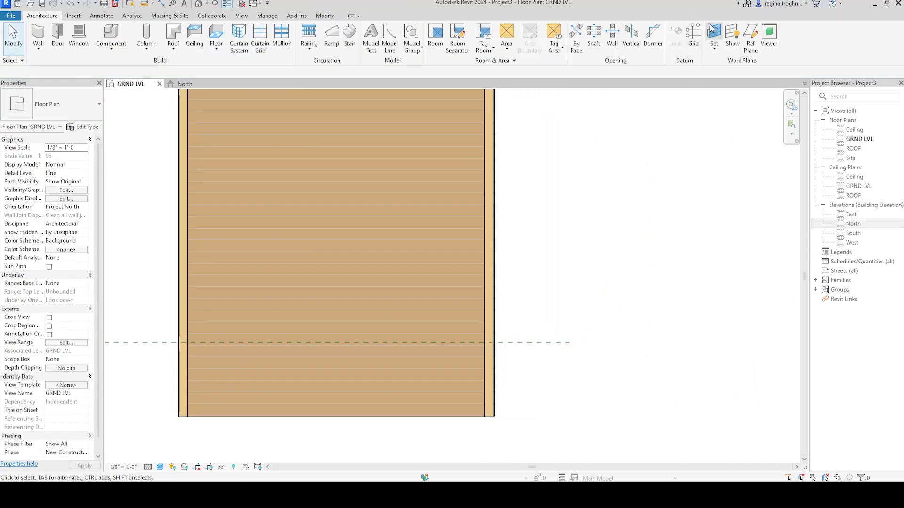
Step: Place a vertical reference plane offset 12' 6" inward from the right exterior wall's outer face, starting at the wall's lower end
{"action": "left_click", "coordinate": [750, 36]}
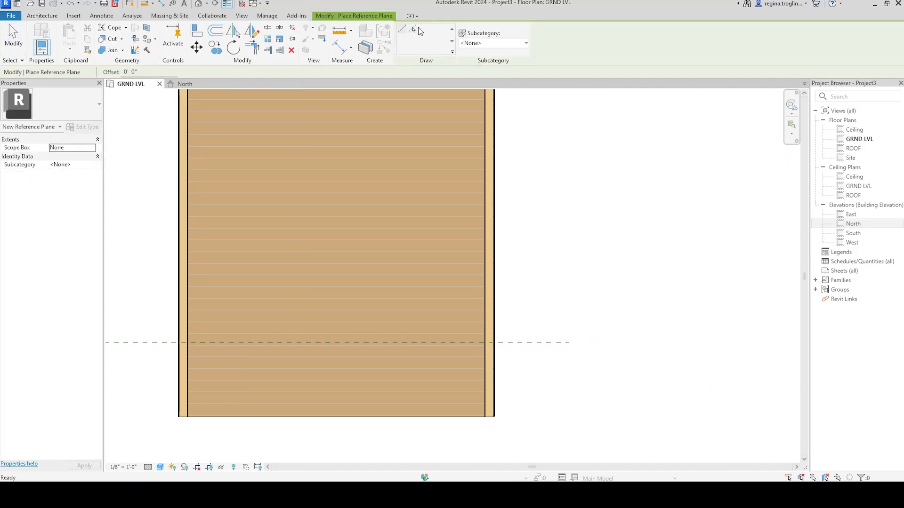
{"action": "left_click", "coordinate": [416, 30]}
{"action": "left_click", "coordinate": [401, 30]}
{"action": "left_click_drag", "start_coordinate": [136, 73], "coordinate": [96, 74]}
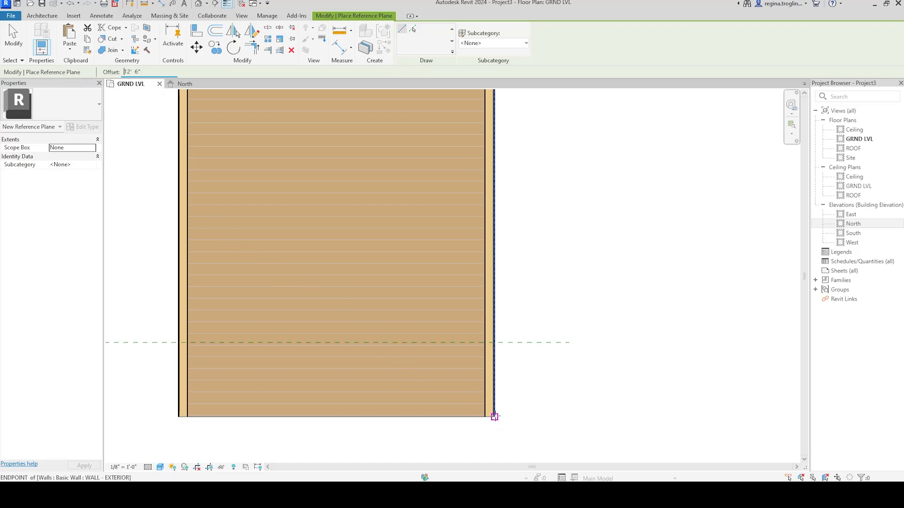
{"action": "left_click", "coordinate": [497, 417]}
{"action": "left_click", "coordinate": [495, 246]}
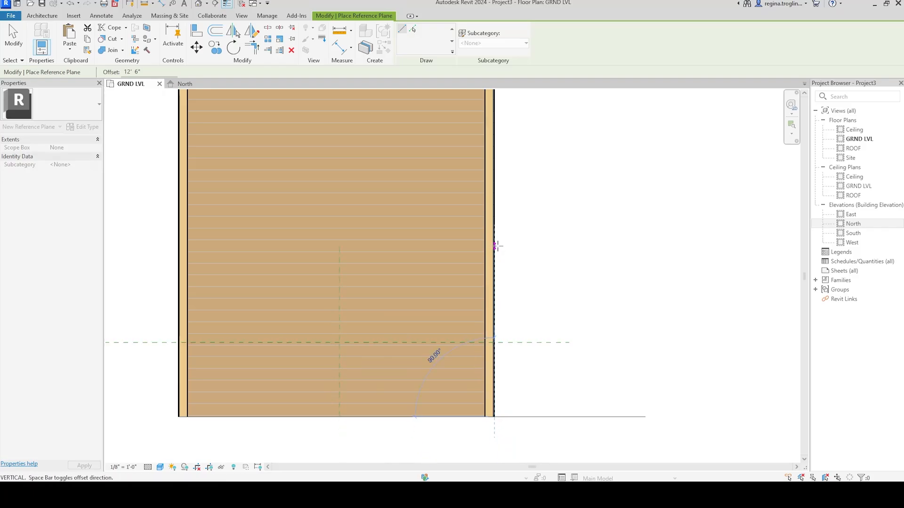
{"action": "key", "text": "Escape"}
{"action": "key", "text": "Escape"}
Step: Extend the lower end of the vertical reference plane beyond the floor's bottom edge
{"action": "middle_click_drag", "start_coordinate": [569, 300], "coordinate": [680, 172]}
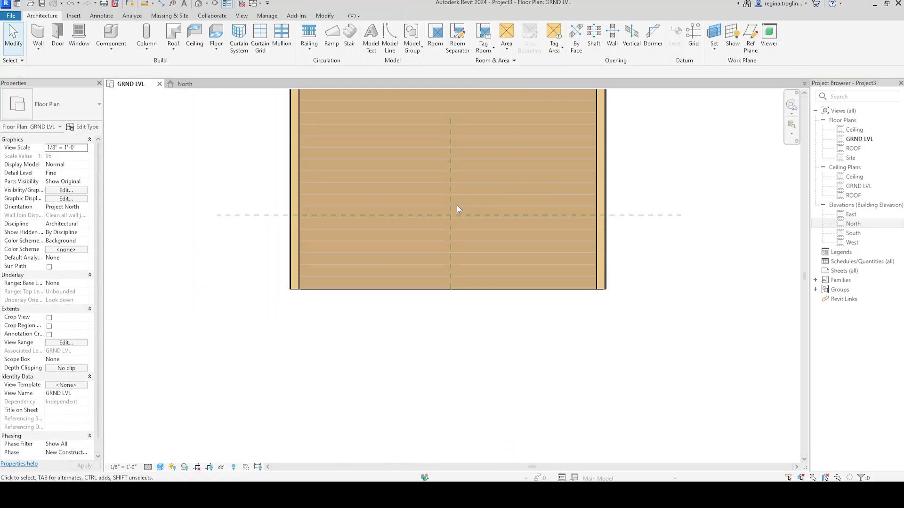
{"action": "left_click", "coordinate": [449, 203]}
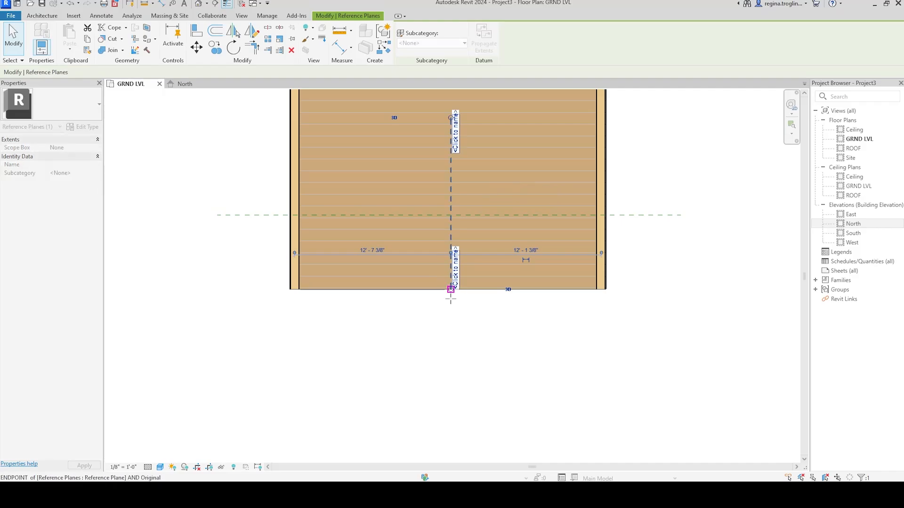
{"action": "left_click", "coordinate": [639, 359]}
{"action": "scroll", "coordinate": [671, 329], "scroll_direction": "down", "scroll_amount": 1}
{"action": "middle_click_drag", "start_coordinate": [671, 329], "coordinate": [543, 386]}
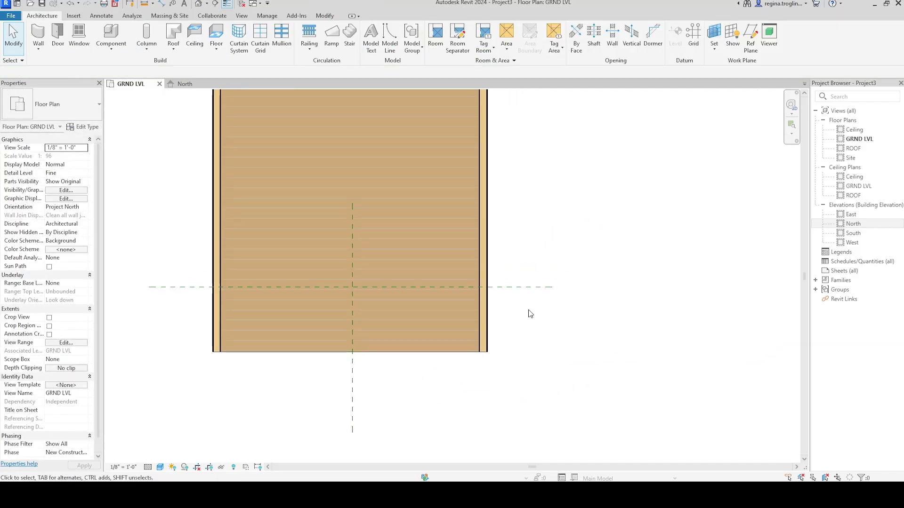
Step: Shorten the right exterior wall so its lower end stops at the horizontal reference plane
{"action": "scroll", "coordinate": [503, 290], "scroll_direction": "up", "scroll_amount": 3}
{"action": "left_click", "coordinate": [475, 360]}
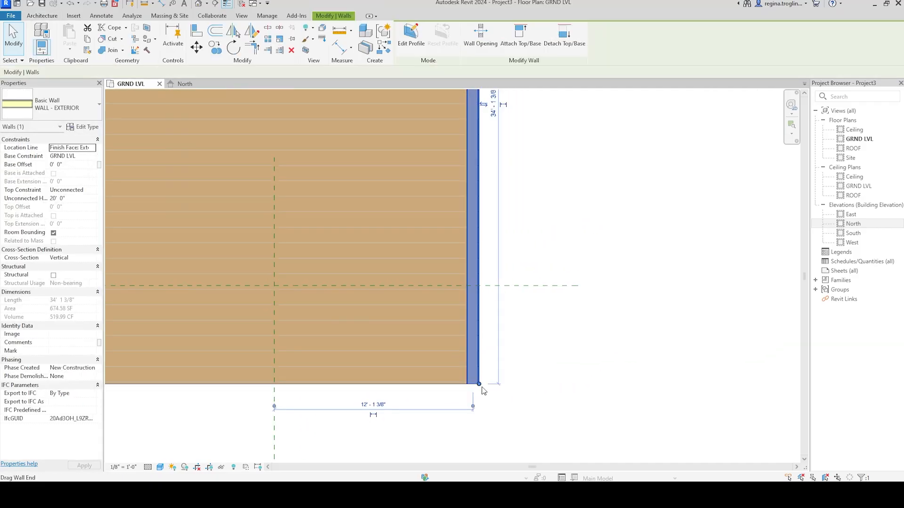
{"action": "left_click_drag", "start_coordinate": [479, 384], "coordinate": [479, 286]}
{"action": "left_click", "coordinate": [523, 358]}
{"action": "scroll", "coordinate": [523, 359], "scroll_direction": "down", "scroll_amount": 2}
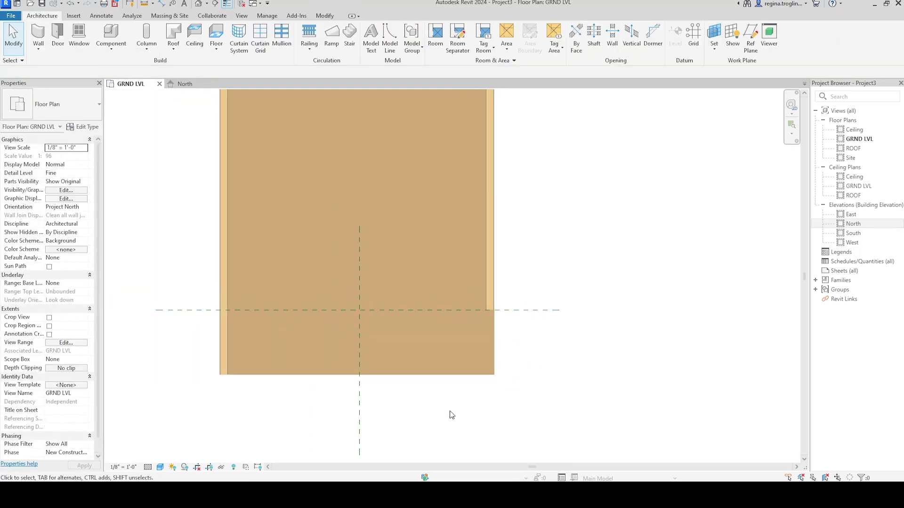
Step: Draw WALL - EXTERIOR walls from the shortened wall's end along both reference planes and the floor's bottom edge to the left exterior wall
{"action": "middle_click_drag", "start_coordinate": [449, 411], "coordinate": [485, 416]}
{"action": "scroll", "coordinate": [452, 395], "scroll_direction": "up", "scroll_amount": 2}
{"action": "middle_click_drag", "start_coordinate": [450, 338], "coordinate": [485, 356]}
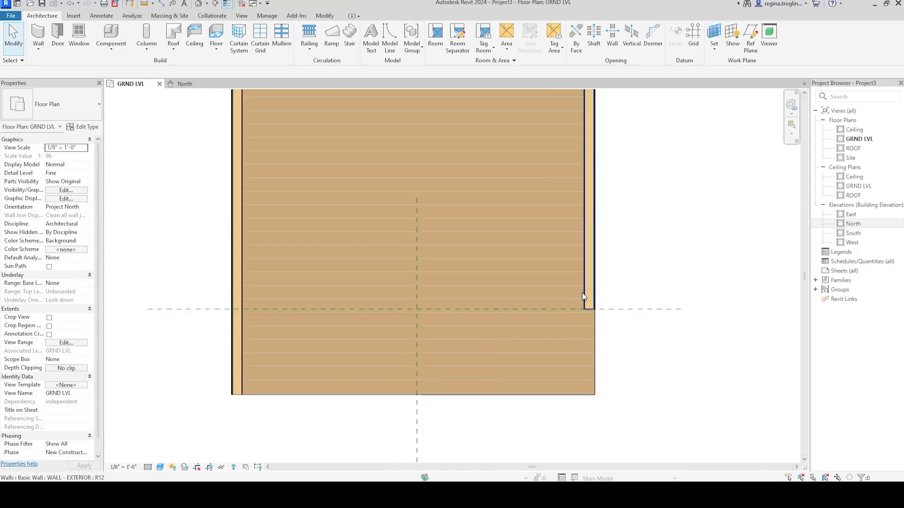
{"action": "left_click", "coordinate": [38, 33]}
{"action": "left_click", "coordinate": [39, 33]}
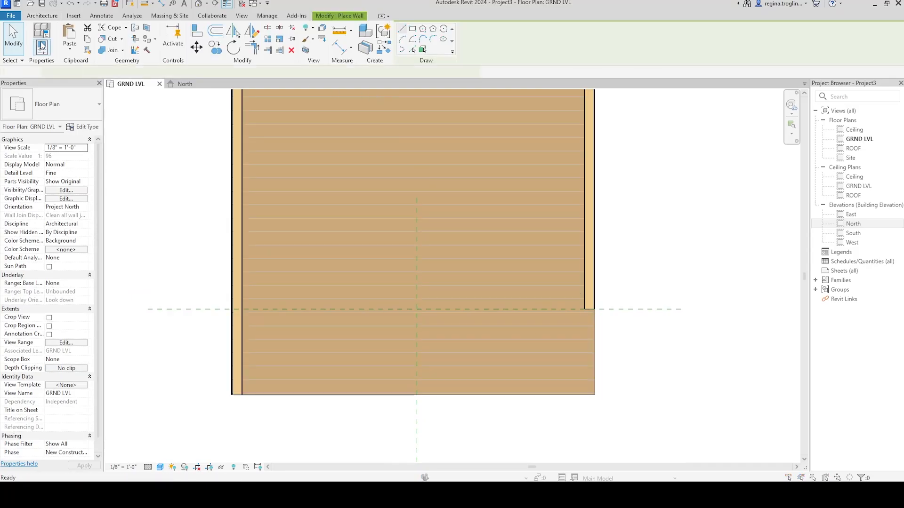
{"action": "left_click", "coordinate": [629, 351]}
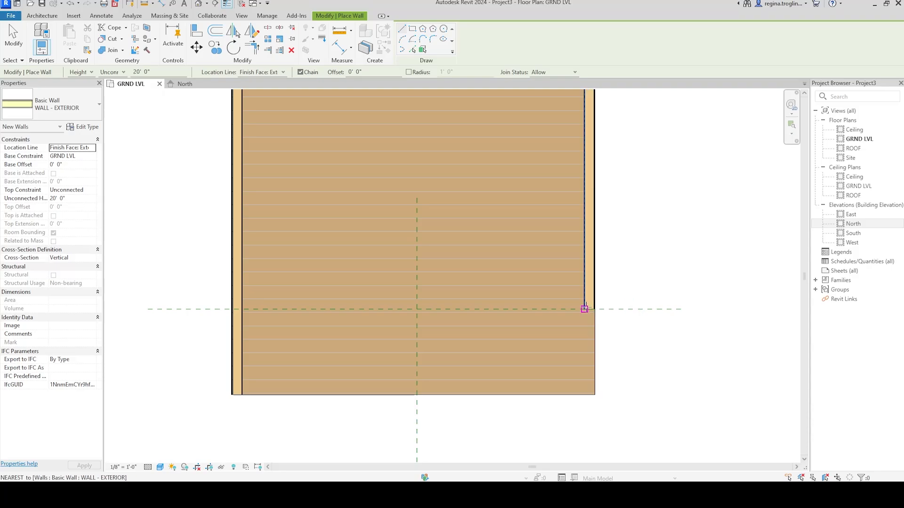
{"action": "left_click", "coordinate": [588, 307]}
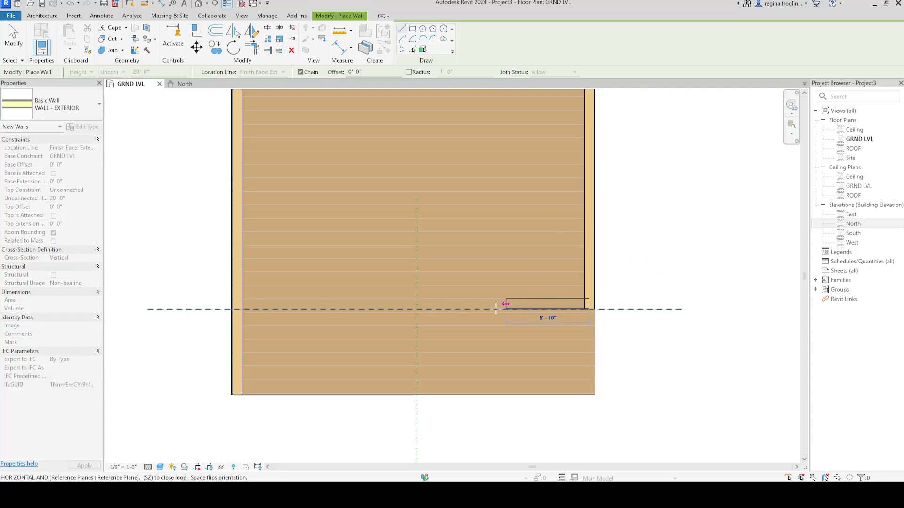
{"action": "left_click", "coordinate": [417, 309]}
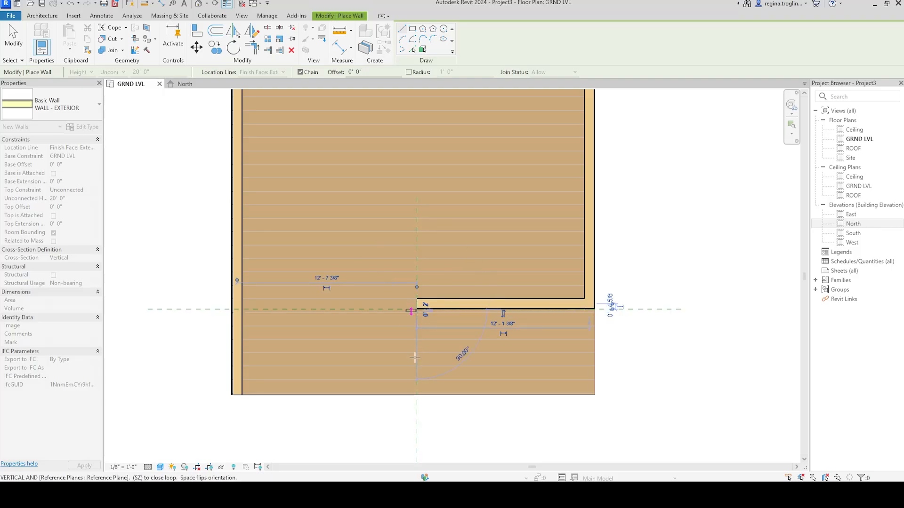
{"action": "left_click", "coordinate": [416, 395]}
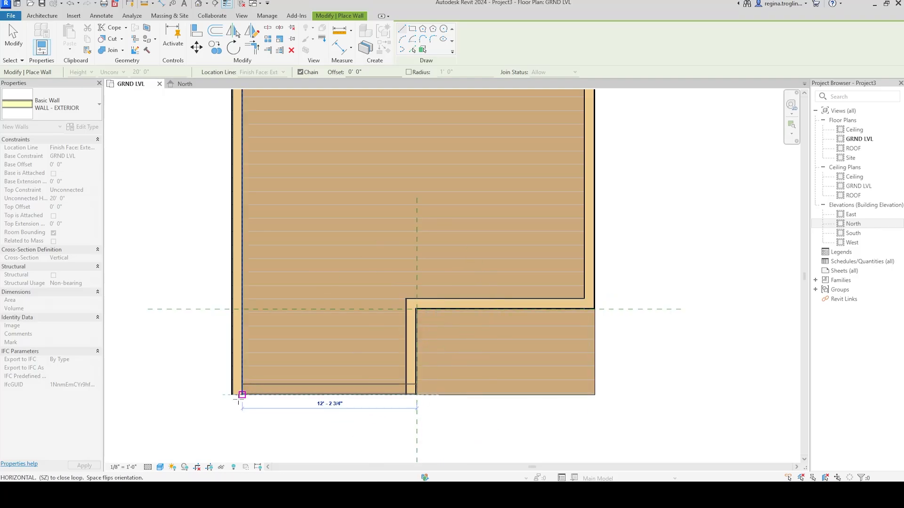
{"action": "left_click", "coordinate": [237, 394]}
{"action": "key", "text": "Escape"}
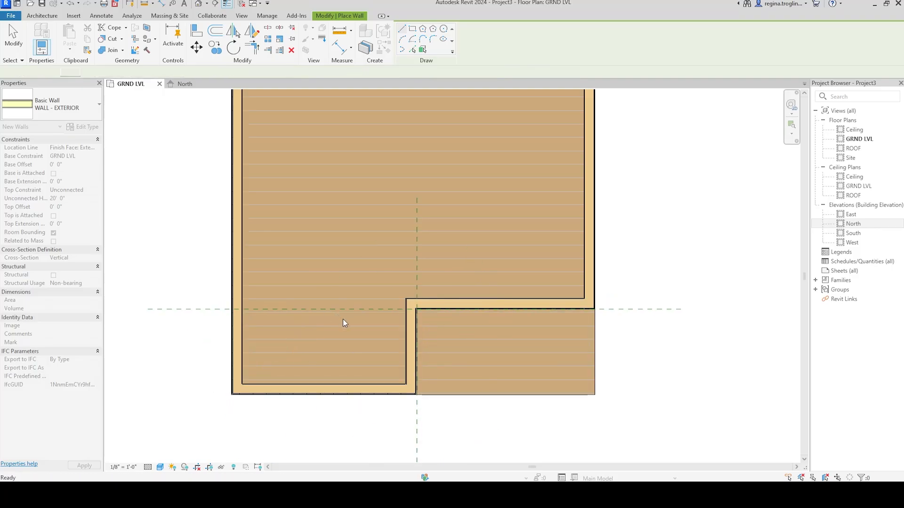
{"action": "key", "text": "Escape"}
Step: Inspect the new walls' corners and the overall wall outline, and check the cabin floor plan in mANUAL.pdf
{"action": "scroll", "coordinate": [358, 367], "scroll_direction": "up", "scroll_amount": 2}
{"action": "scroll", "coordinate": [418, 403], "scroll_direction": "up", "scroll_amount": 3}
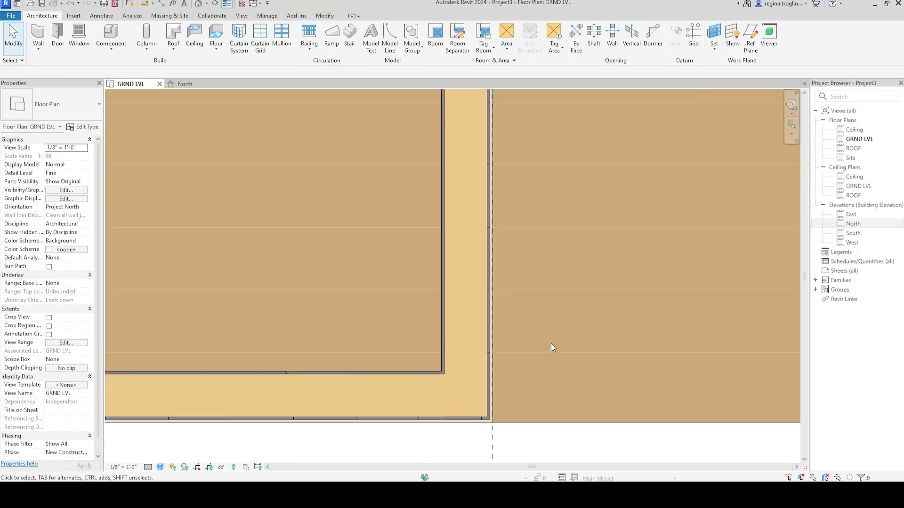
{"action": "middle_click_drag", "start_coordinate": [590, 218], "coordinate": [448, 360]}
{"action": "middle_click_drag", "start_coordinate": [481, 203], "coordinate": [445, 275]}
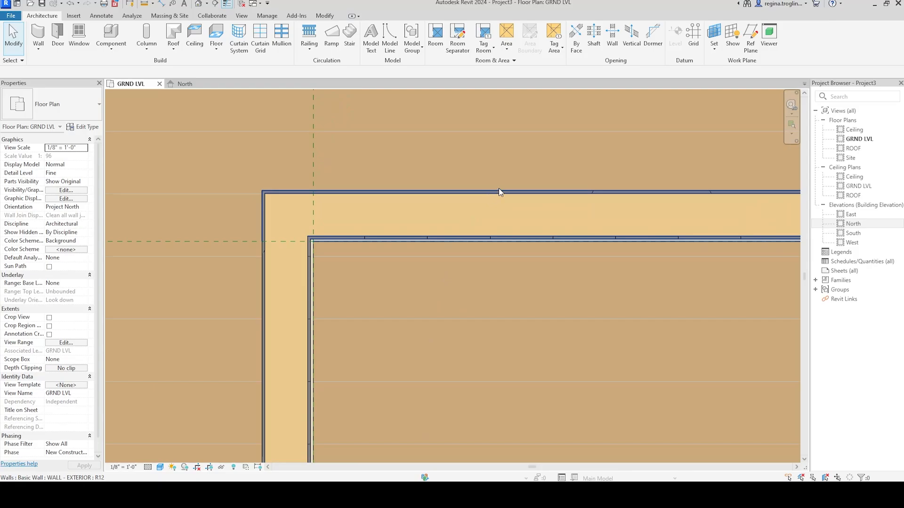
{"action": "scroll", "coordinate": [502, 240], "scroll_direction": "down", "scroll_amount": 6}
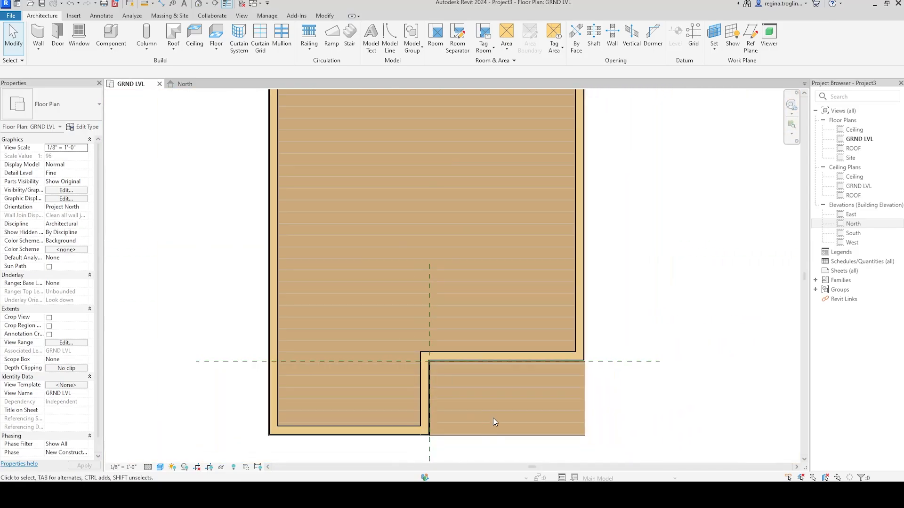
{"action": "middle_click_drag", "start_coordinate": [493, 417], "coordinate": [535, 368]}
{"action": "scroll", "coordinate": [535, 369], "scroll_direction": "down", "scroll_amount": 1}
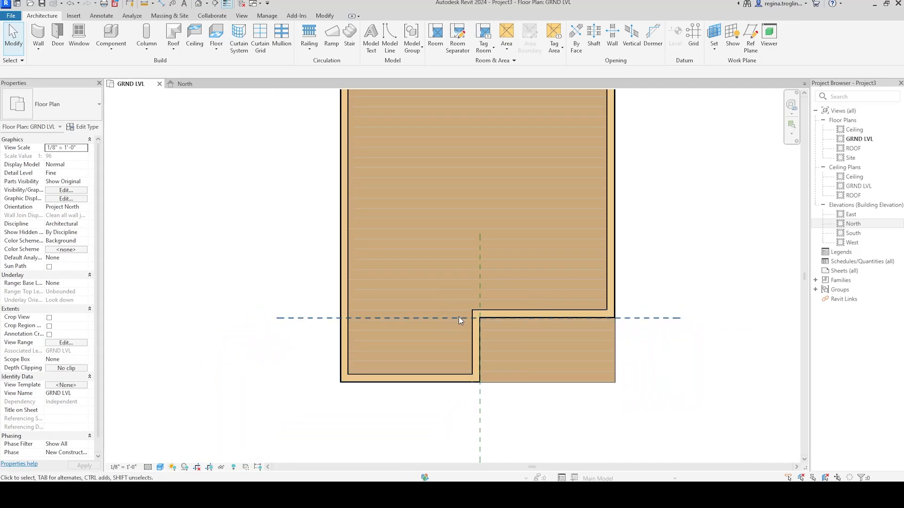
{"action": "middle_click_drag", "start_coordinate": [666, 214], "coordinate": [660, 262]}
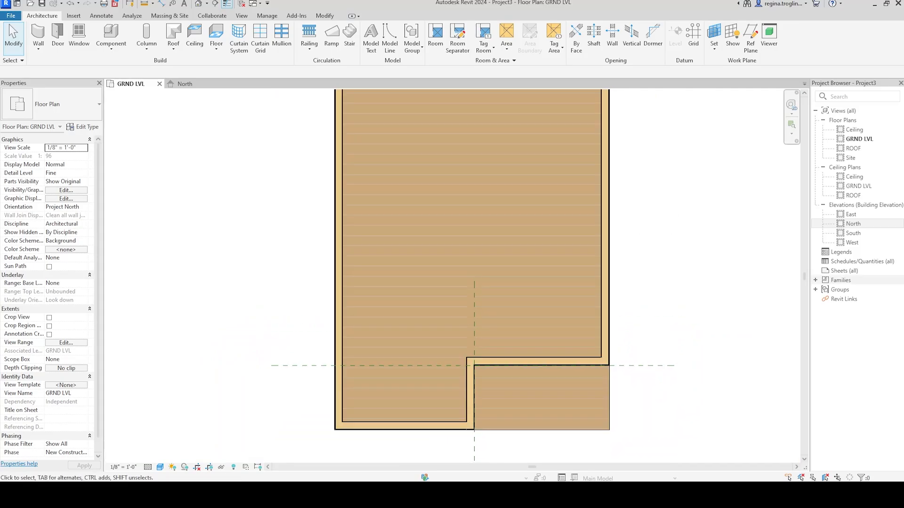
{"action": "scroll", "coordinate": [688, 254], "scroll_direction": "down", "scroll_amount": 1}
{"action": "scroll", "coordinate": [680, 259], "scroll_direction": "up", "scroll_amount": 1}
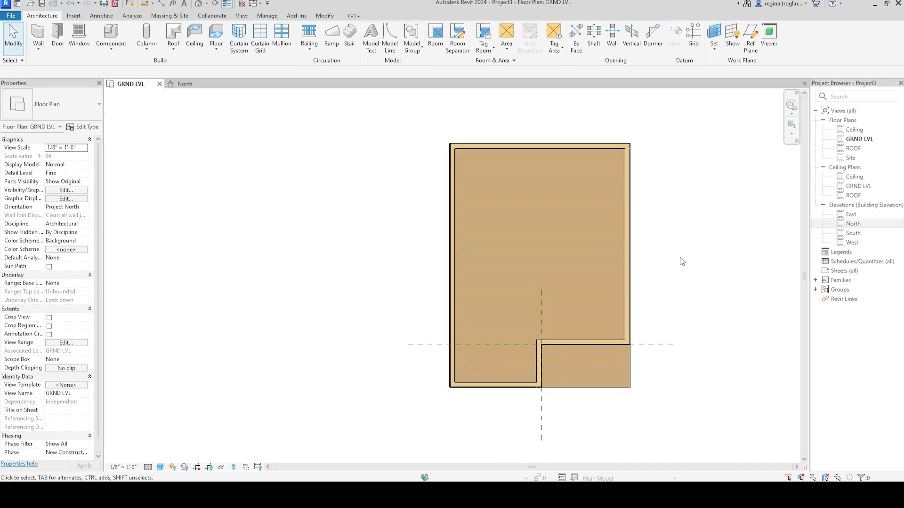
{"action": "scroll", "coordinate": [684, 263], "scroll_direction": "down", "scroll_amount": 1}
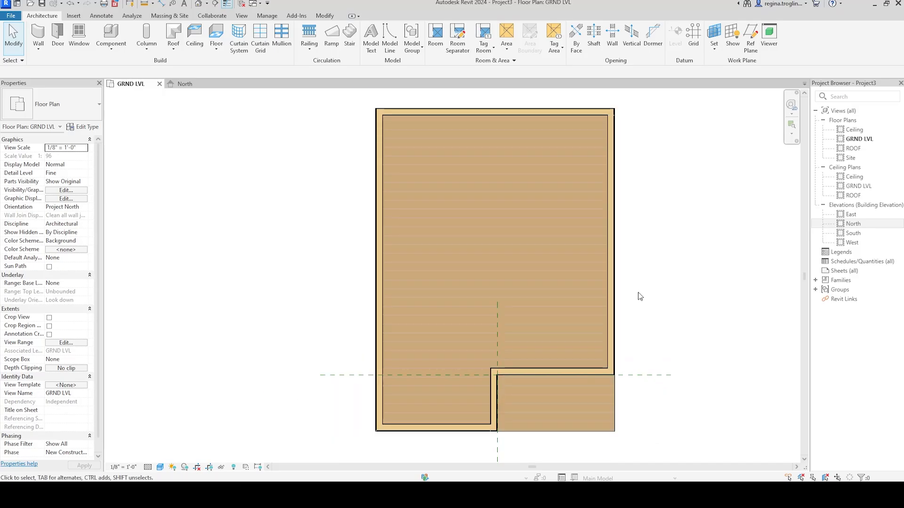
{"action": "scroll", "coordinate": [652, 303], "scroll_direction": "up", "scroll_amount": 1}
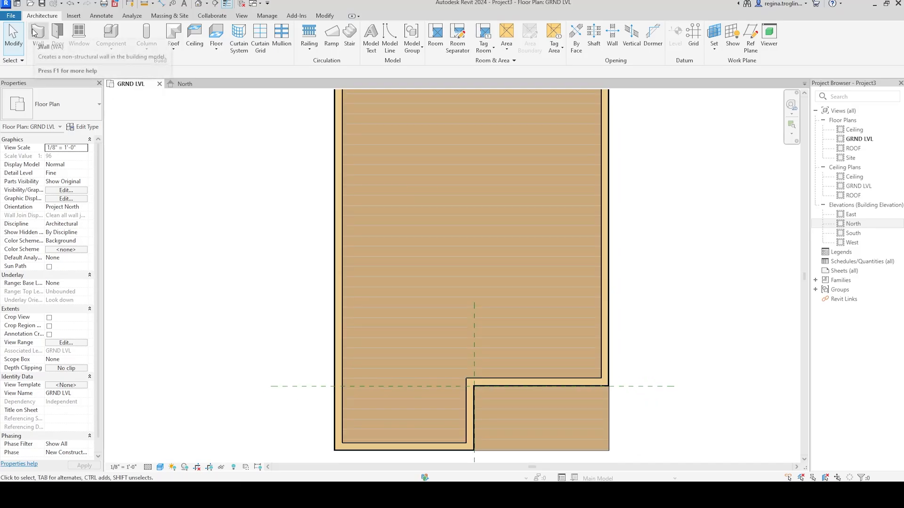
{"action": "left_click_drag", "start_coordinate": [903, 160], "coordinate": [620, 40]}
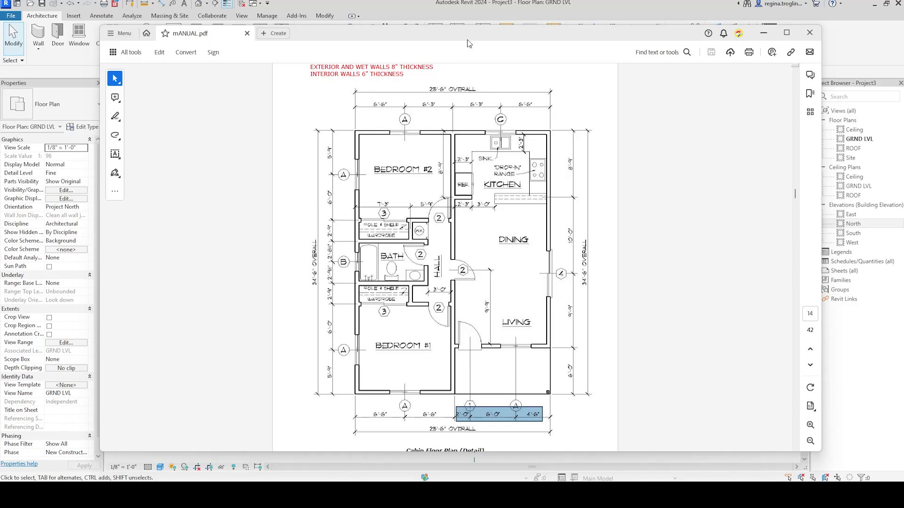
{"action": "left_click_drag", "start_coordinate": [467, 44], "coordinate": [903, 264]}
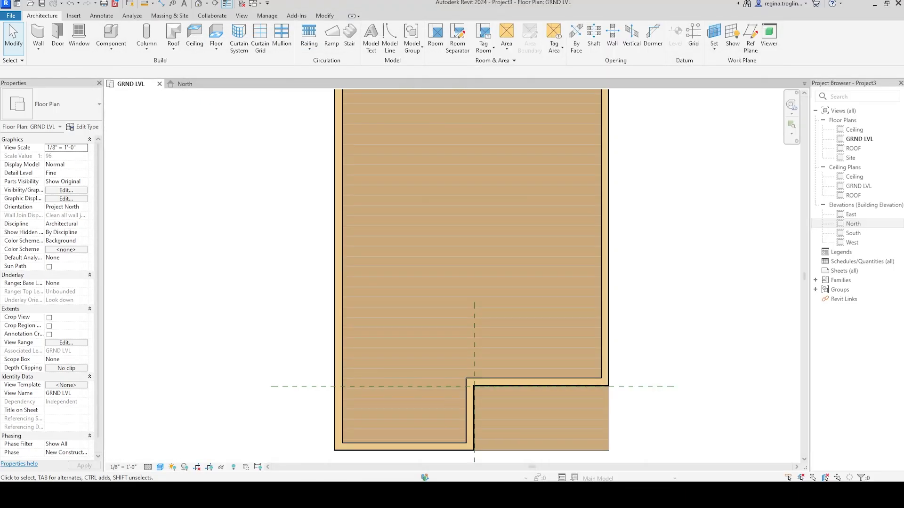
Step: Duplicate the WALL - EXTERIOR wall type and name the copy WALL - INTERIOR LB
{"action": "left_click", "coordinate": [38, 33]}
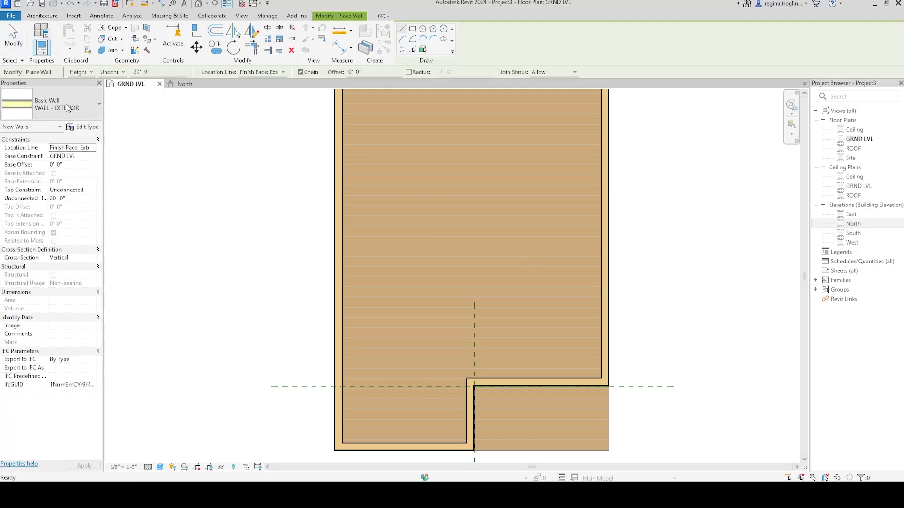
{"action": "left_click", "coordinate": [87, 127]}
{"action": "left_click", "coordinate": [670, 115]}
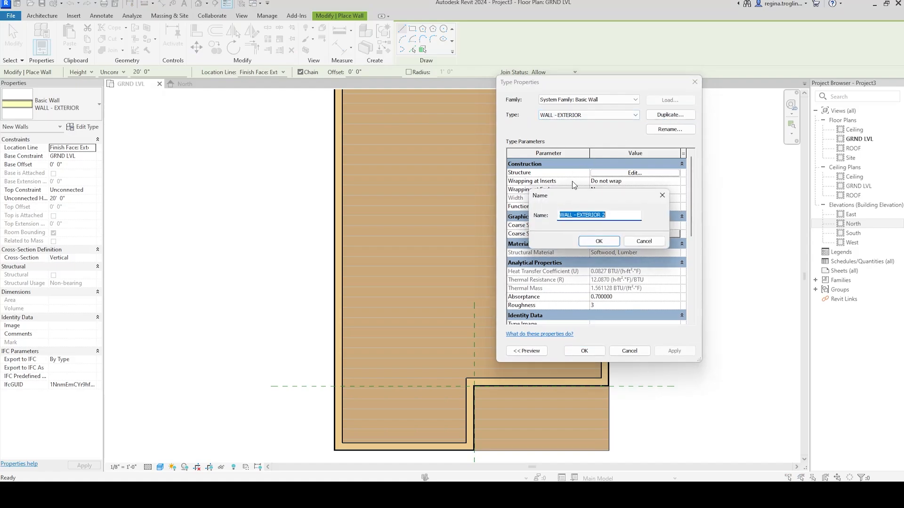
{"action": "left_click", "coordinate": [624, 216]}
{"action": "key", "text": "BackSpace"}
{"action": "type", "text": "INTERIOR LB"}
{"action": "key", "text": "Return"}
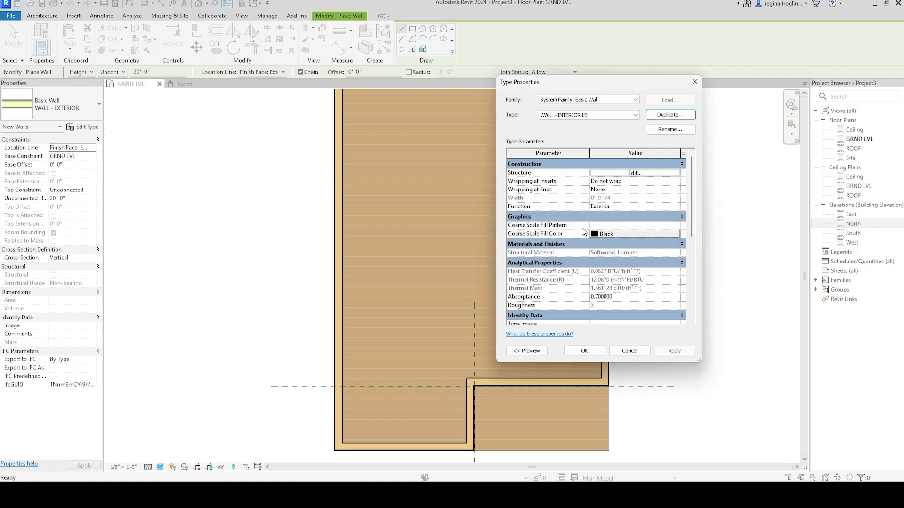
Step: Delete the air membrane and rigid insulation substrate layers from the WALL - INTERIOR LB assembly
{"action": "left_click", "coordinate": [632, 174]}
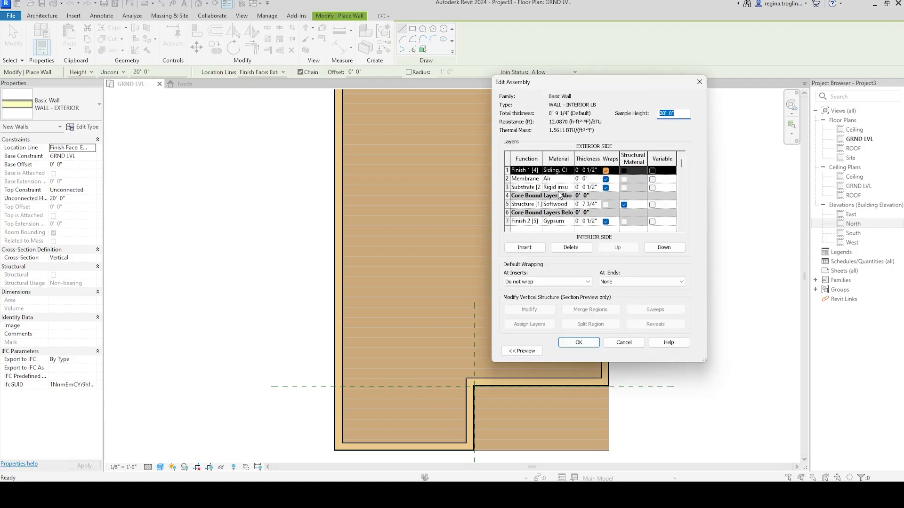
{"action": "left_click", "coordinate": [508, 178]}
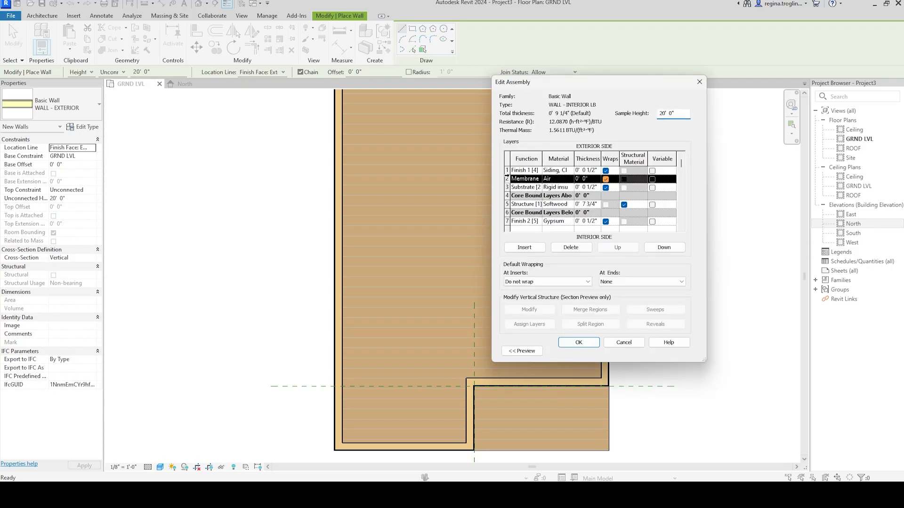
{"action": "left_click", "coordinate": [580, 249]}
{"action": "left_click", "coordinate": [570, 247]}
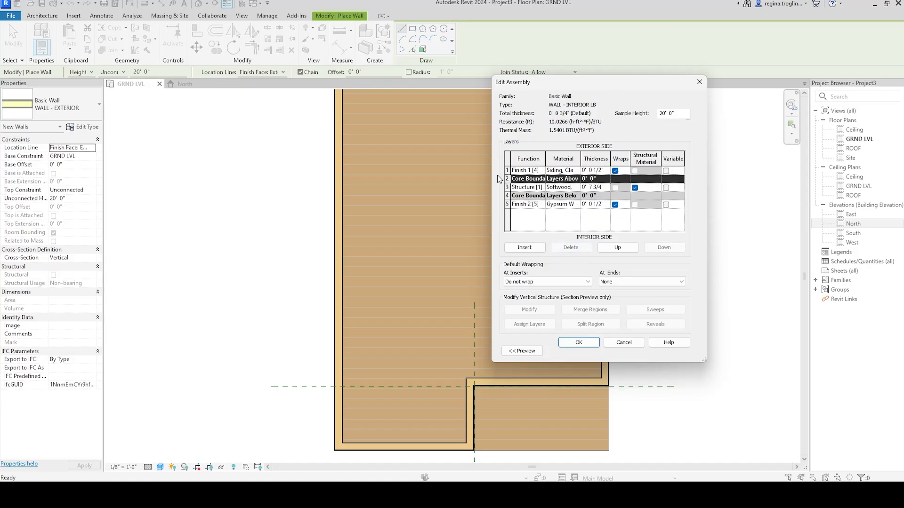
Step: Widen the assembly editor and change the Finish 1 layer's material to Gypsum Wall Board
{"action": "left_click_drag", "start_coordinate": [491, 172], "coordinate": [169, 172]}
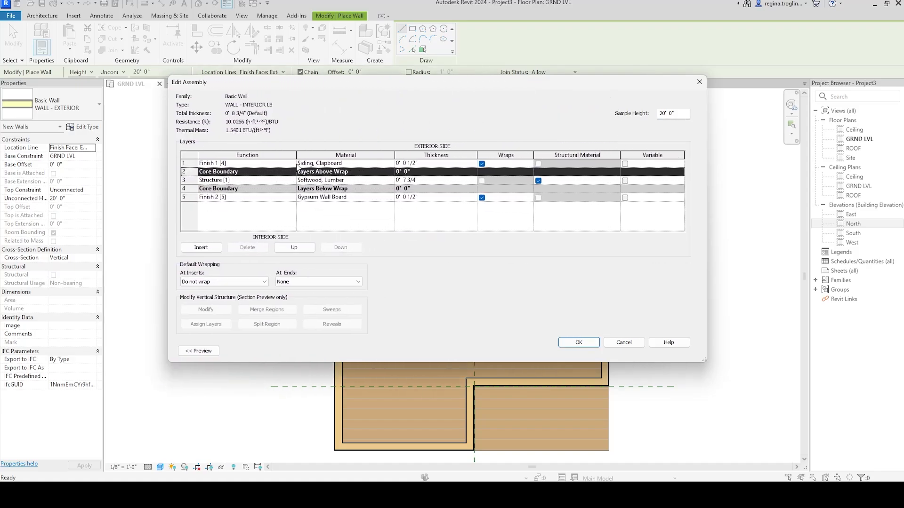
{"action": "left_click", "coordinate": [393, 165]}
{"action": "left_click", "coordinate": [392, 164]}
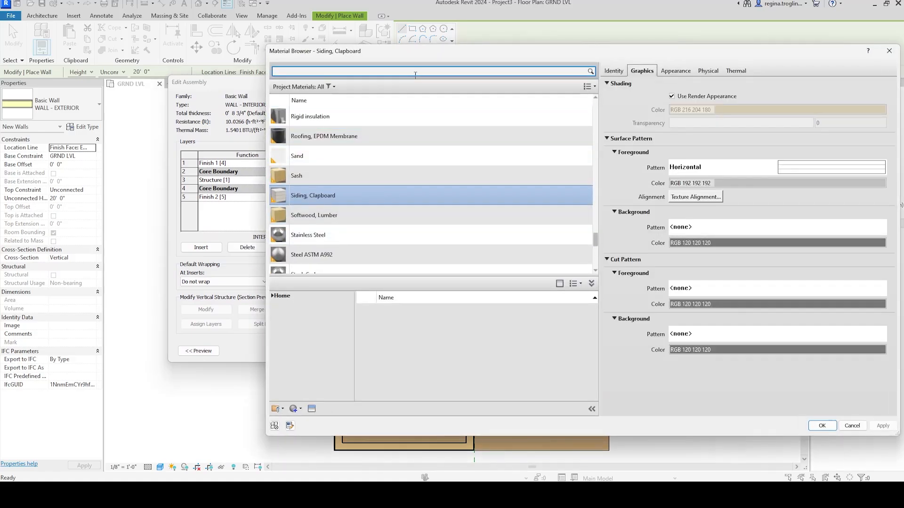
{"action": "type", "text": "GYP"}
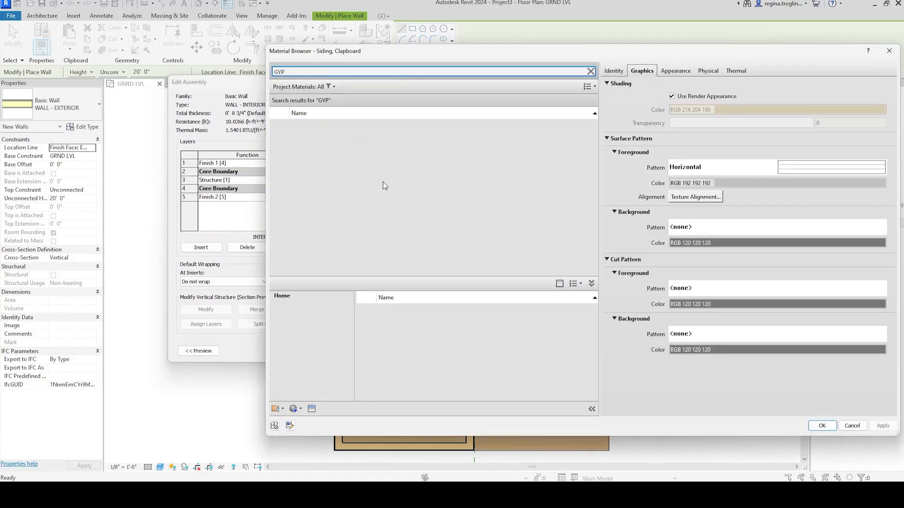
{"action": "double_click", "coordinate": [425, 123]}
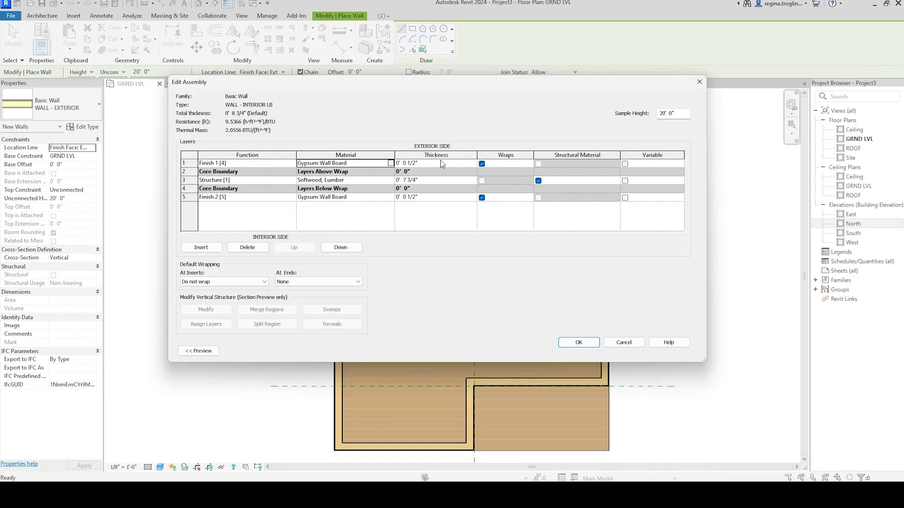
Step: Accept the WALL - INTERIOR LB type changes and set the wall location line to Wall Centerline
{"action": "left_click", "coordinate": [584, 343]}
{"action": "left_click", "coordinate": [412, 349]}
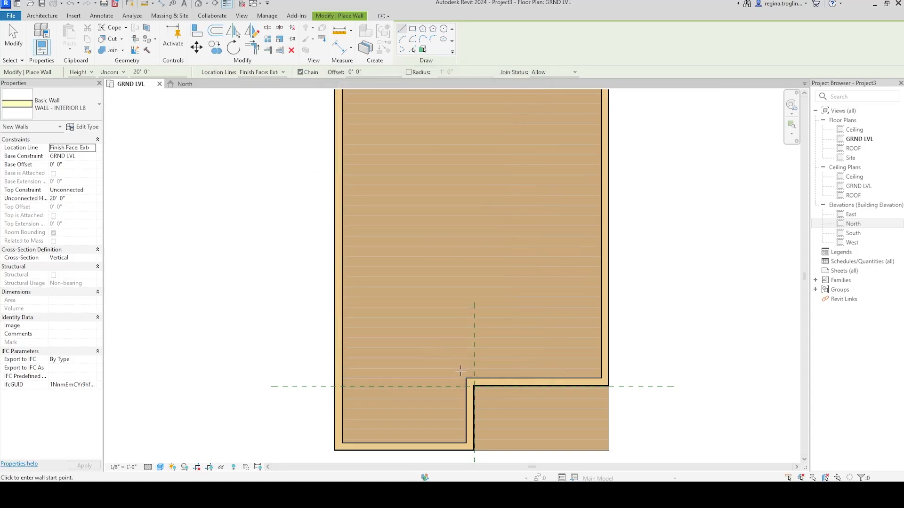
{"action": "left_click", "coordinate": [283, 73]}
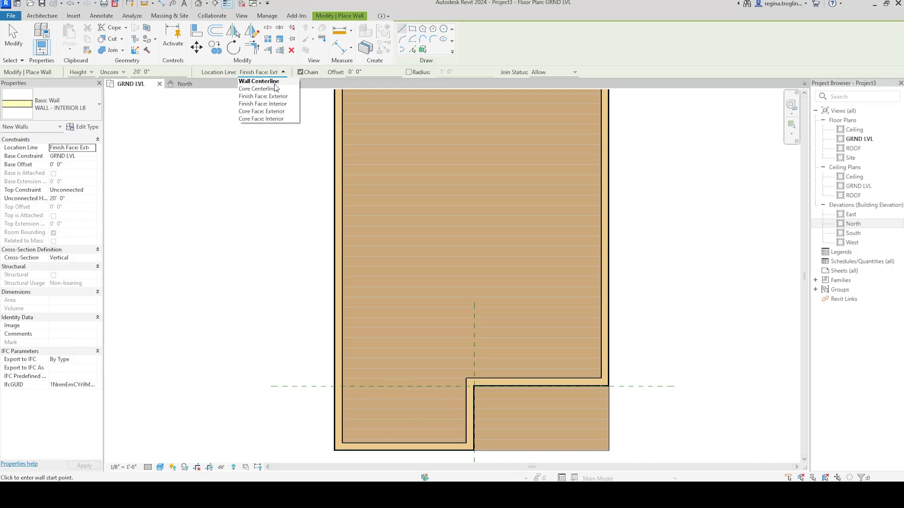
{"action": "left_click", "coordinate": [275, 82]}
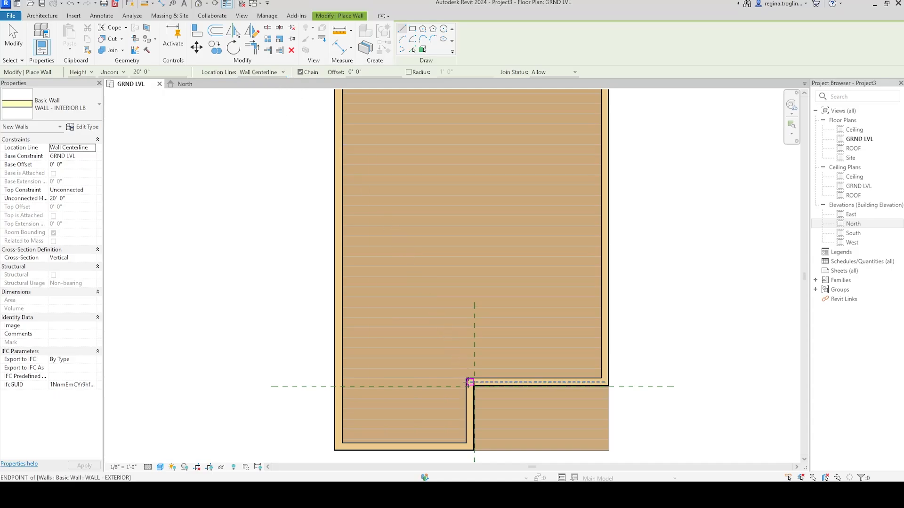
Step: Draw a vertical WALL - INTERIOR LB wall from the porch recess's inner corner up to the upper exterior wall
{"action": "left_click", "coordinate": [469, 382]}
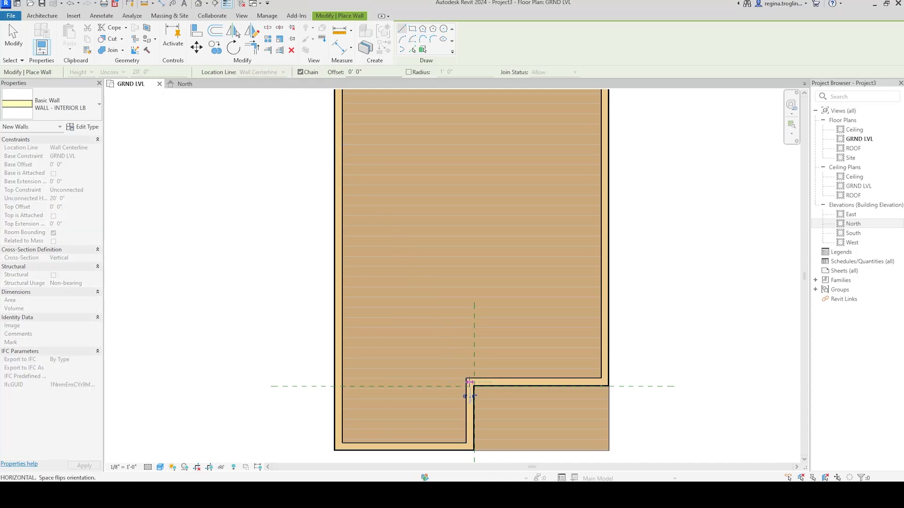
{"action": "scroll", "coordinate": [462, 264], "scroll_direction": "down", "scroll_amount": 2}
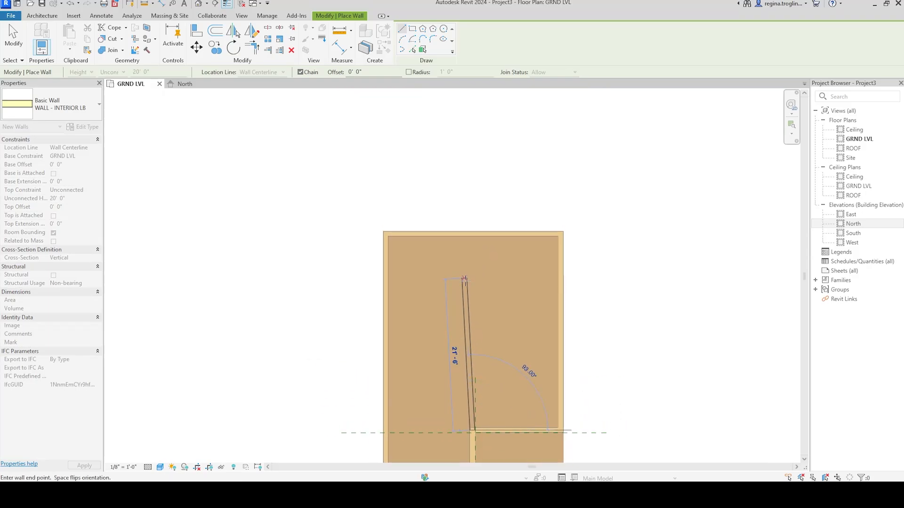
{"action": "left_click", "coordinate": [472, 234]}
{"action": "key", "text": "Escape"}
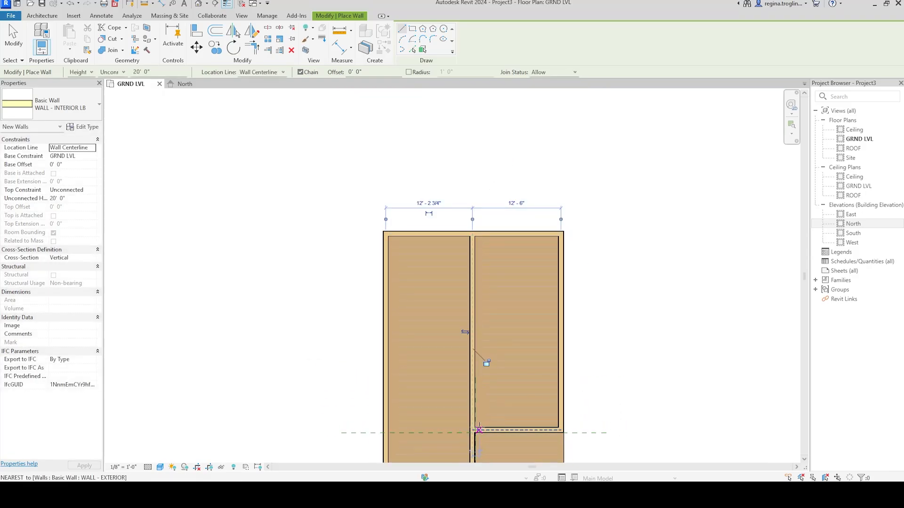
Step: Try to align the interior wall's left face with the inner face of the exterior recess wall below it
{"action": "scroll", "coordinate": [474, 426], "scroll_direction": "up", "scroll_amount": 5}
{"action": "scroll", "coordinate": [450, 418], "scroll_direction": "up", "scroll_amount": 3}
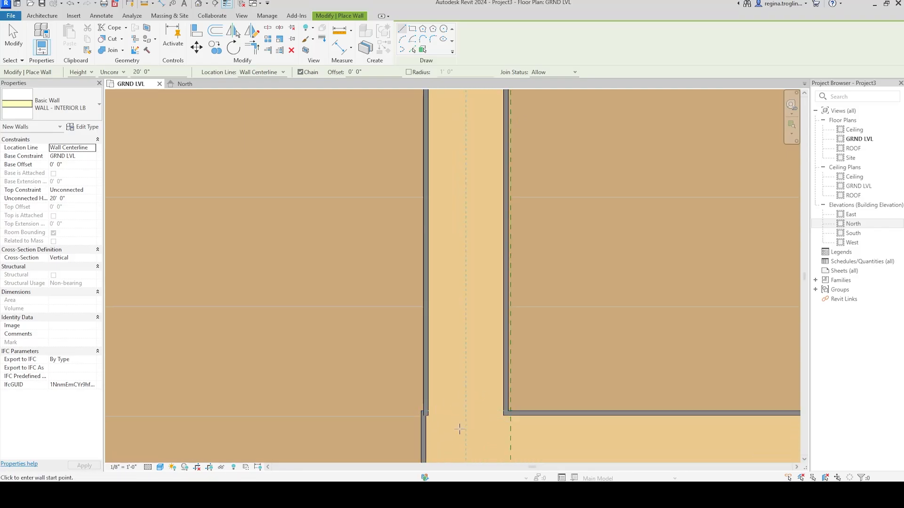
{"action": "scroll", "coordinate": [448, 411], "scroll_direction": "up", "scroll_amount": 3}
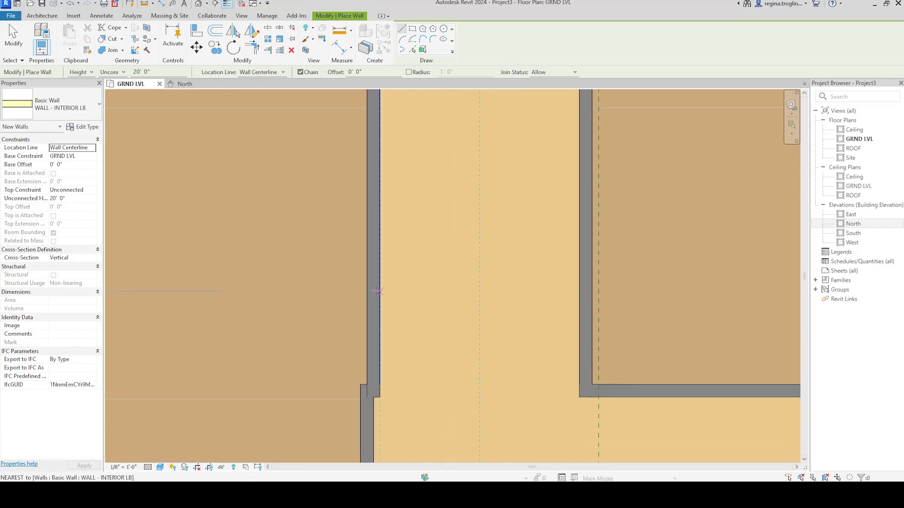
{"action": "left_click", "coordinate": [196, 32]}
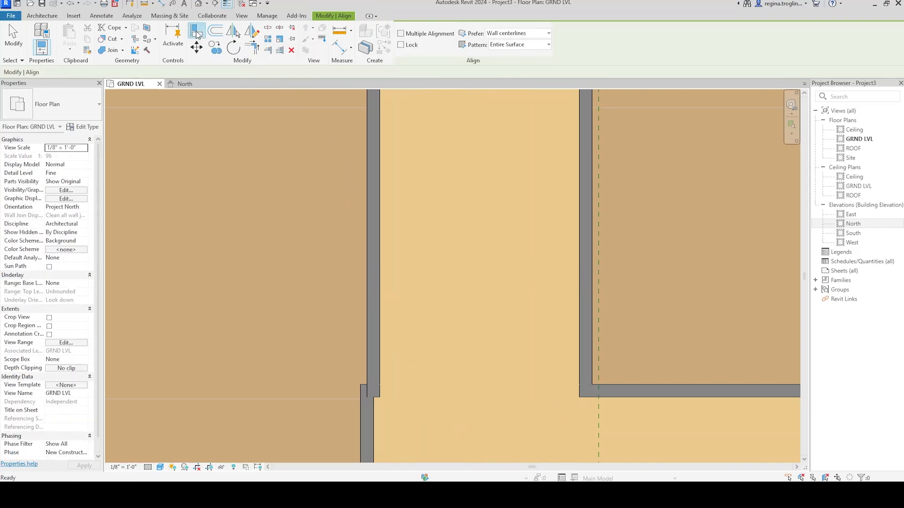
{"action": "left_click", "coordinate": [360, 436]}
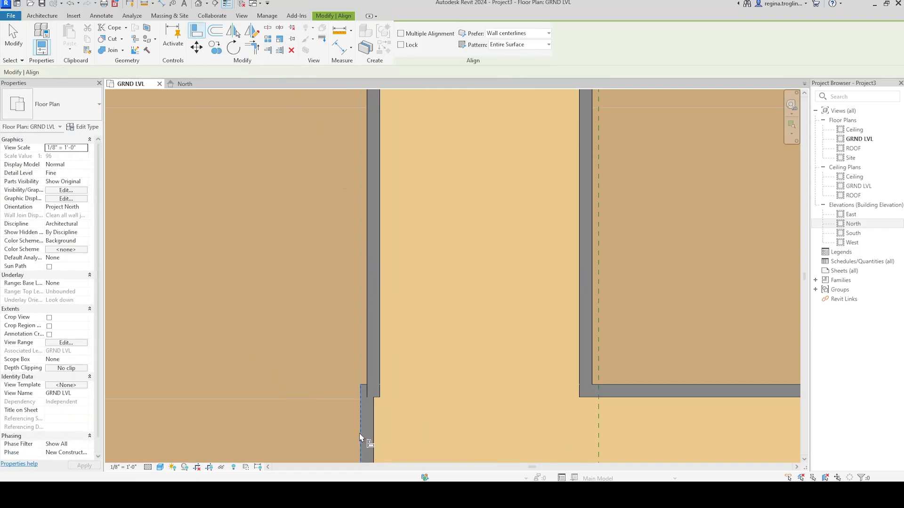
{"action": "left_click", "coordinate": [369, 286]}
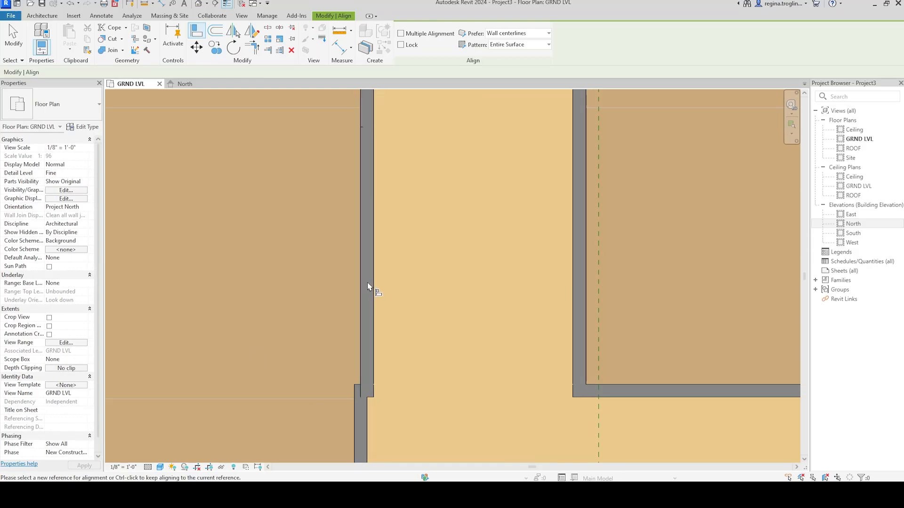
{"action": "scroll", "coordinate": [455, 272], "scroll_direction": "down", "scroll_amount": 2}
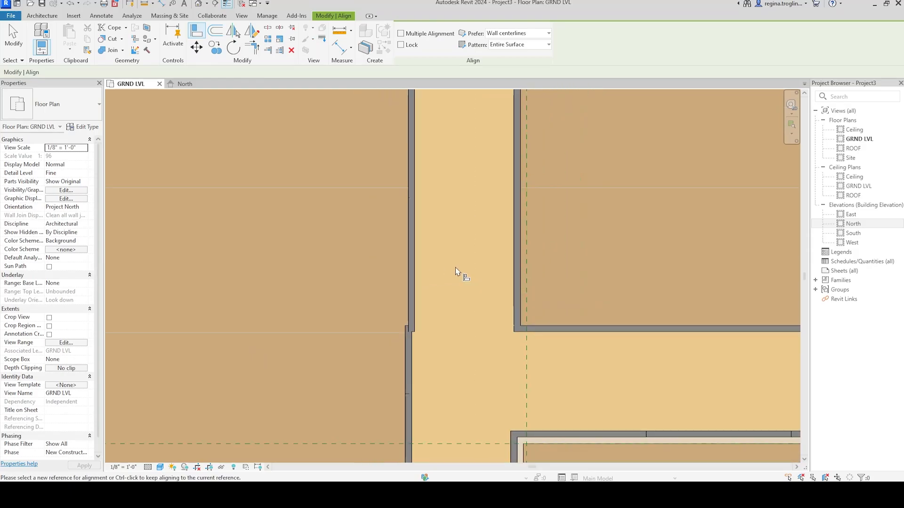
{"action": "scroll", "coordinate": [455, 272], "scroll_direction": "up", "scroll_amount": 2}
{"action": "key", "text": "Escape"}
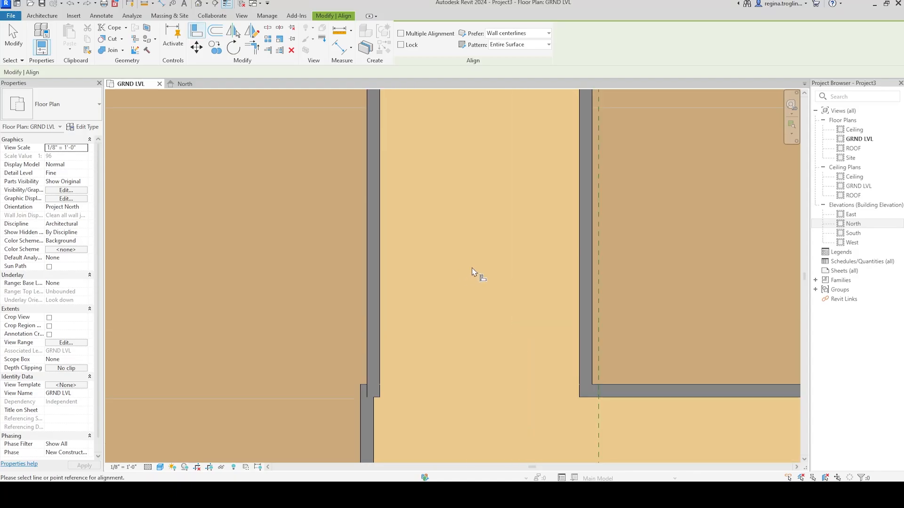
{"action": "key", "text": "Escape"}
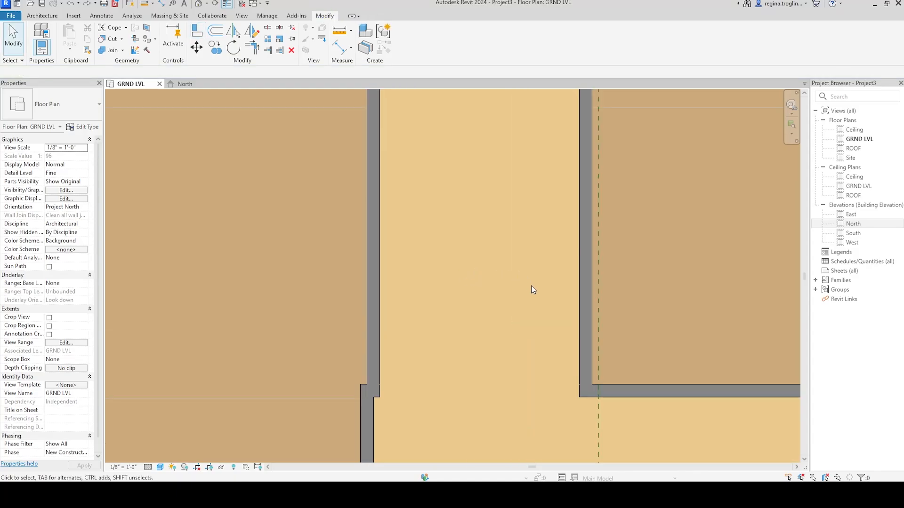
Step: Pull the interior wall's lower end back about 1'-2 3/4" from the porch recess wall
{"action": "left_click", "coordinate": [589, 305]}
{"action": "scroll", "coordinate": [527, 382], "scroll_direction": "down", "scroll_amount": 2}
{"action": "left_click_drag", "start_coordinate": [504, 443], "coordinate": [503, 253]}
Step: Try aligning the shortened interior wall's left face with the vertical recess wall's inner face, and undo the alignment
{"action": "left_click", "coordinate": [195, 29]}
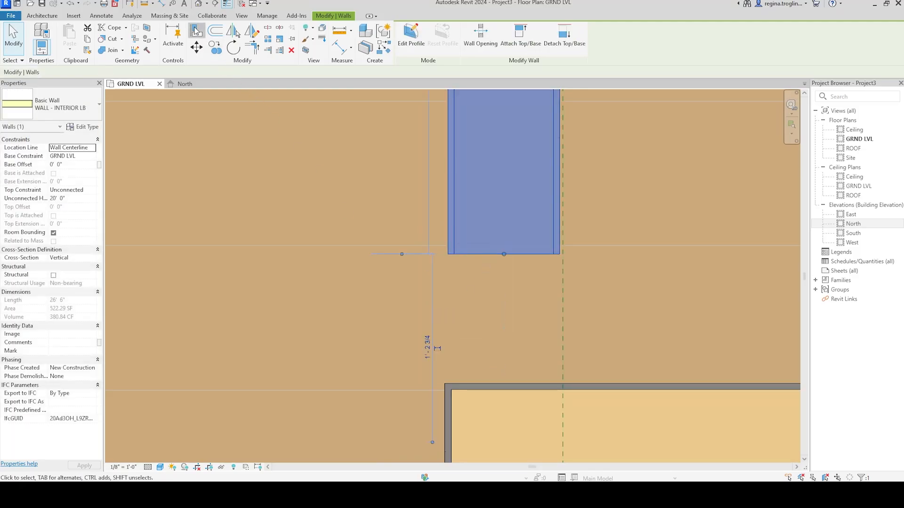
{"action": "left_click", "coordinate": [444, 422]}
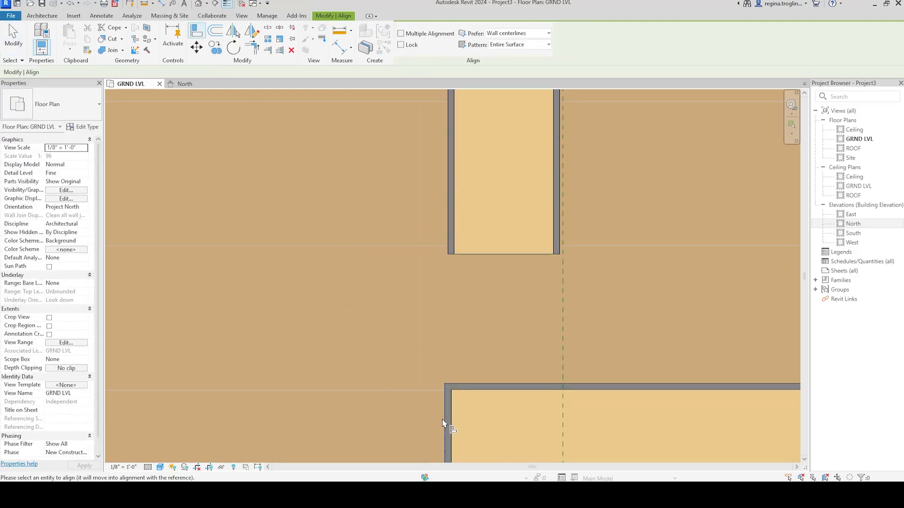
{"action": "left_click", "coordinate": [449, 215]}
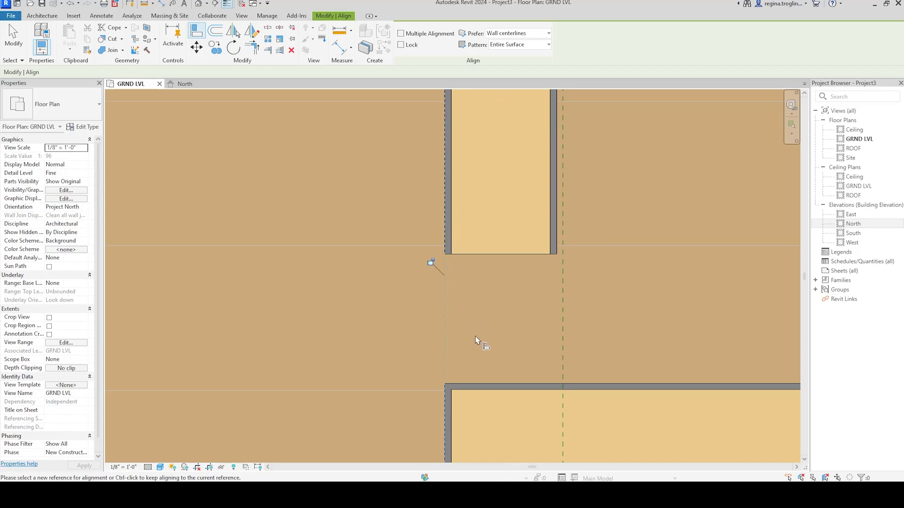
{"action": "scroll", "coordinate": [481, 343], "scroll_direction": "down", "scroll_amount": 2}
{"action": "scroll", "coordinate": [476, 323], "scroll_direction": "up", "scroll_amount": 2}
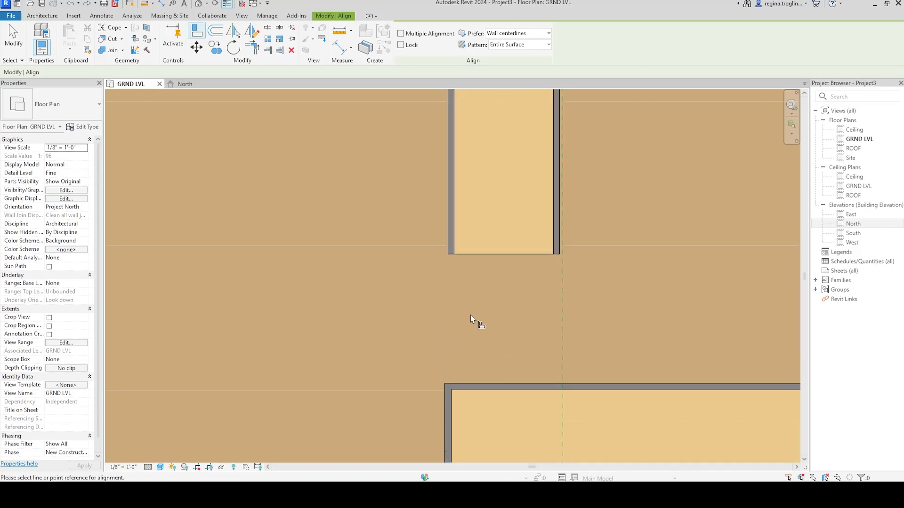
Step: Align the detached interior wall's left face with the inner face of the vertical exterior wall at the recess
{"action": "left_click", "coordinate": [195, 29]}
{"action": "left_click", "coordinate": [445, 426]}
{"action": "left_click", "coordinate": [448, 230]}
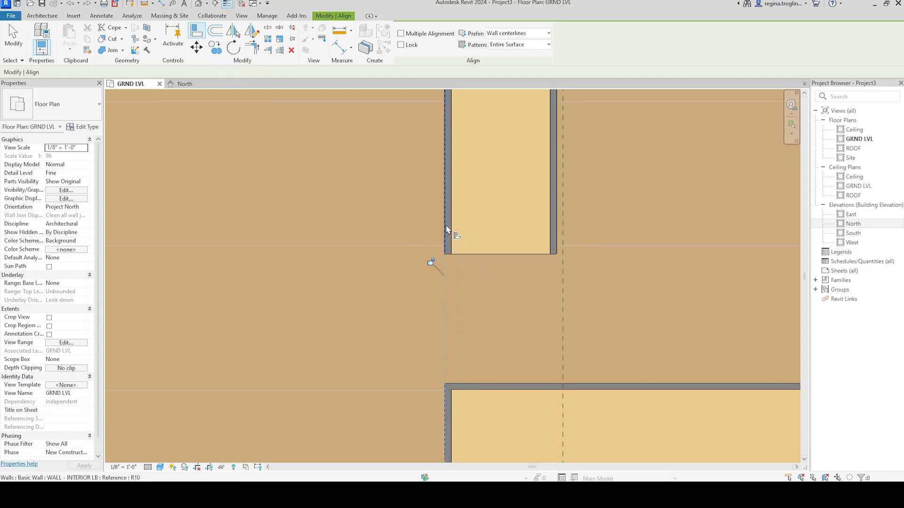
{"action": "key", "text": "Escape"}
{"action": "key", "text": "Escape"}
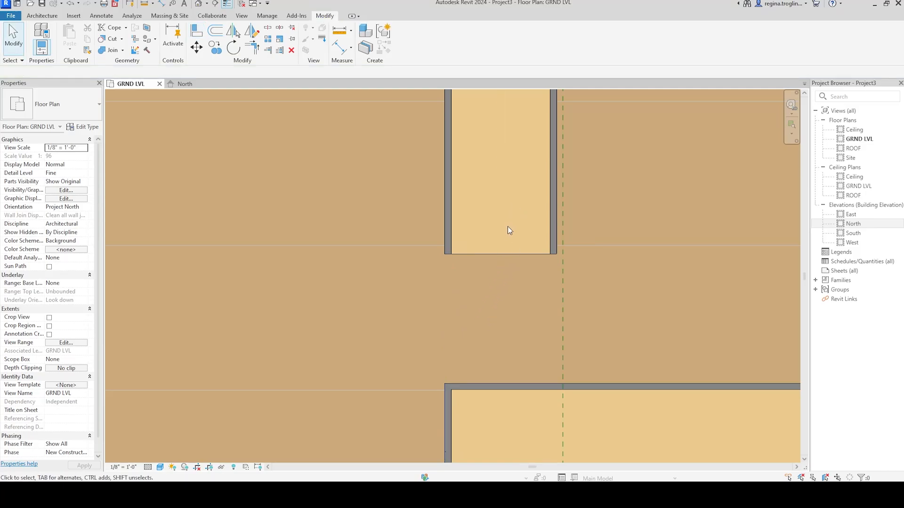
Step: Extend the interior wall's lower end down to rejoin the exterior walls at the porch recess corner
{"action": "left_click", "coordinate": [516, 255]}
{"action": "left_click_drag", "start_coordinate": [499, 254], "coordinate": [484, 391]}
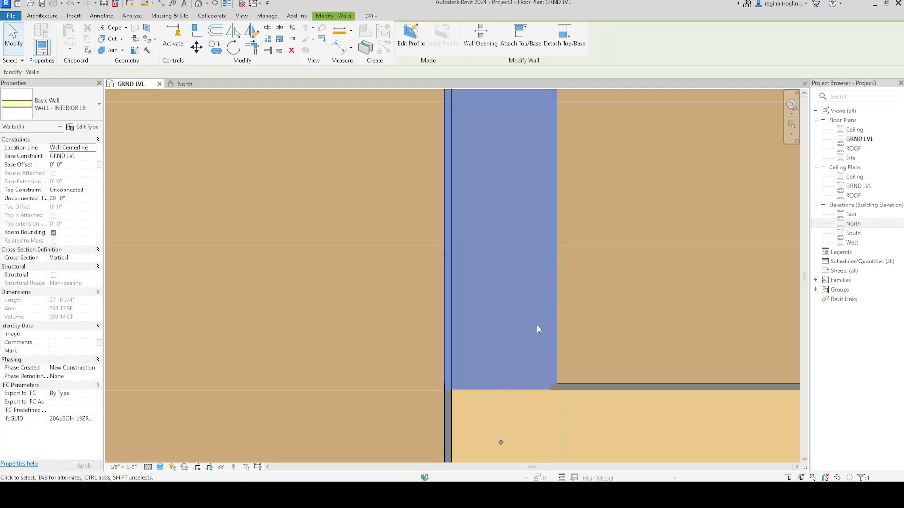
{"action": "scroll", "coordinate": [575, 287], "scroll_direction": "down", "scroll_amount": 5}
{"action": "key", "text": "Escape"}
Step: Delete the vertical and horizontal reference planes that cross at the porch recess
{"action": "scroll", "coordinate": [656, 204], "scroll_direction": "down", "scroll_amount": 1}
{"action": "middle_click_drag", "start_coordinate": [656, 204], "coordinate": [575, 248]}
{"action": "scroll", "coordinate": [584, 261], "scroll_direction": "down", "scroll_amount": 3}
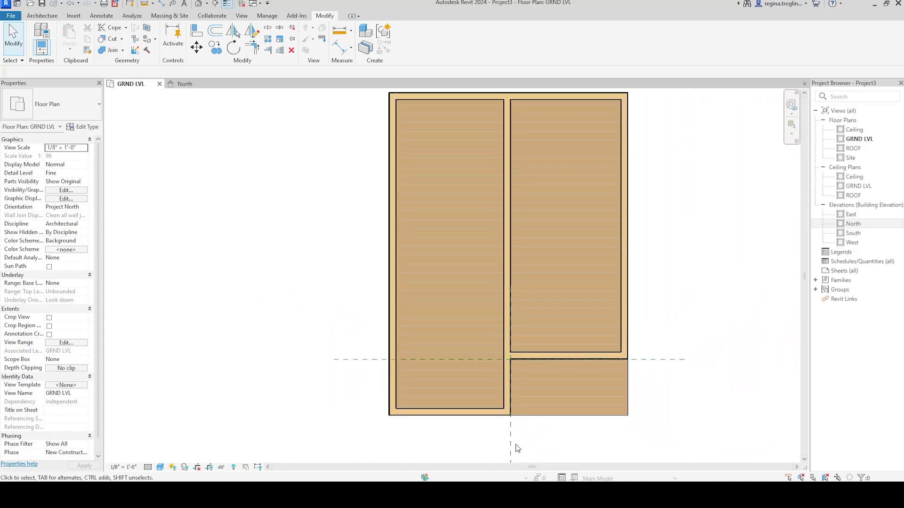
{"action": "left_click", "coordinate": [514, 446]}
{"action": "key", "text": "Delete"}
{"action": "left_click_drag", "start_coordinate": [703, 385], "coordinate": [678, 358]}
{"action": "key", "text": "Delete"}
{"action": "middle_click_drag", "start_coordinate": [682, 341], "coordinate": [663, 362]}
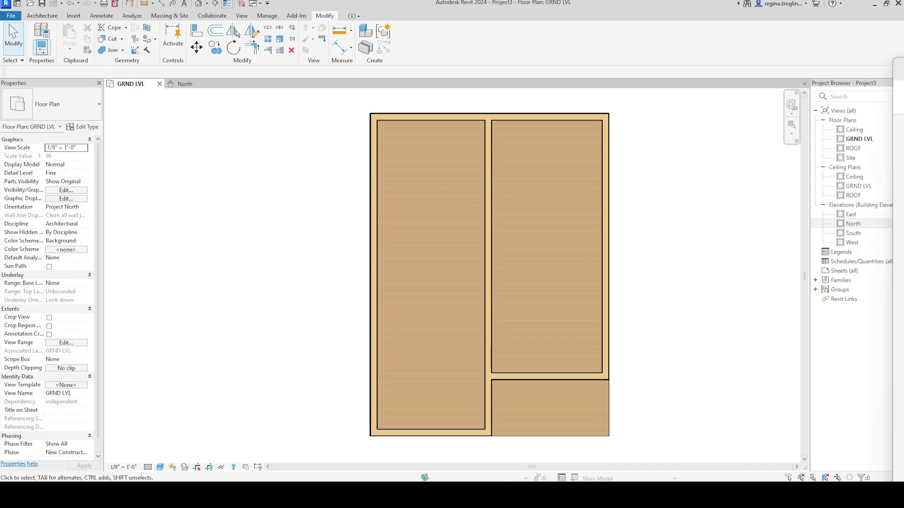
Step: Check the cabin floor plan in mANUAL.pdf for the interior walls around the bath and wardrobes
{"action": "left_click_drag", "start_coordinate": [903, 61], "coordinate": [361, 50]}
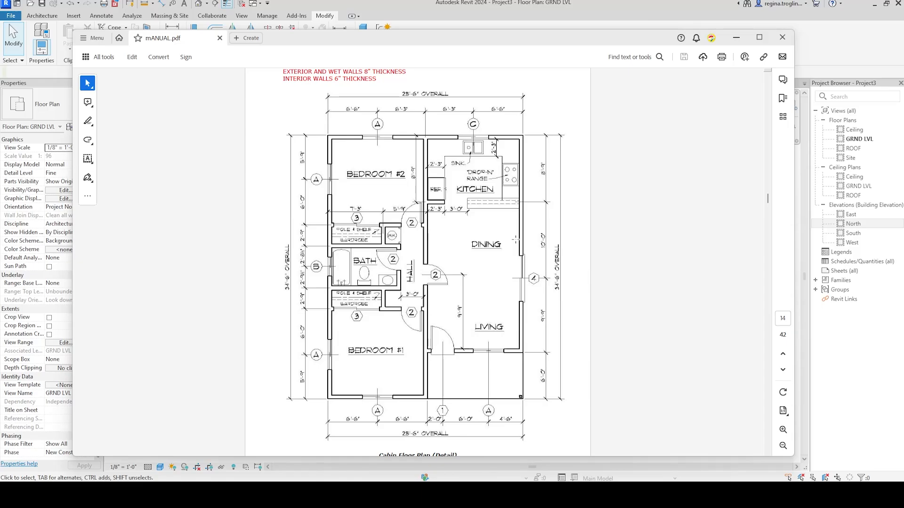
{"action": "left_click_drag", "start_coordinate": [312, 218], "coordinate": [415, 319]}
{"action": "left_click", "coordinate": [468, 255]}
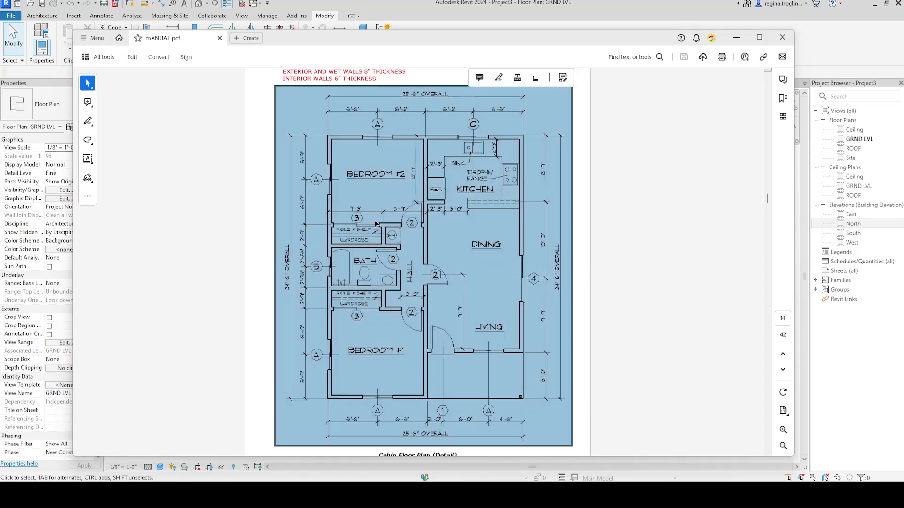
{"action": "left_click", "coordinate": [585, 213]}
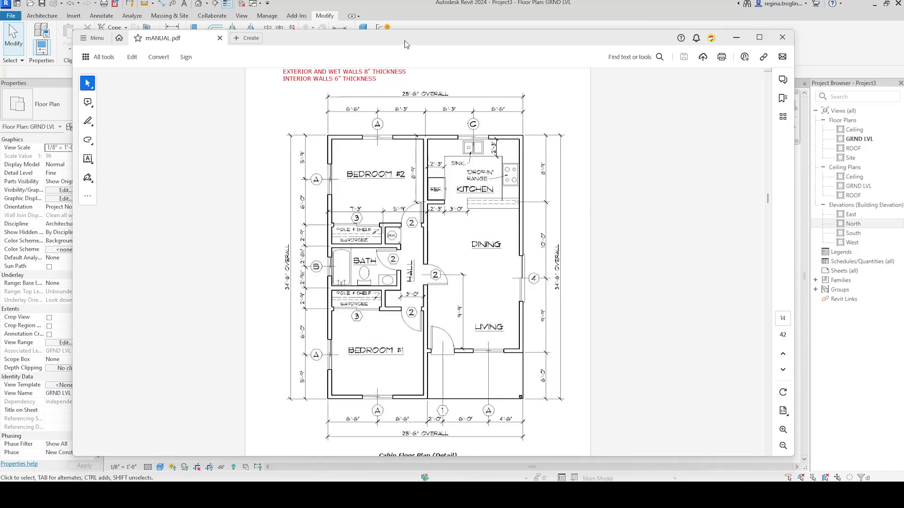
{"action": "left_click_drag", "start_coordinate": [405, 41], "coordinate": [903, 189]}
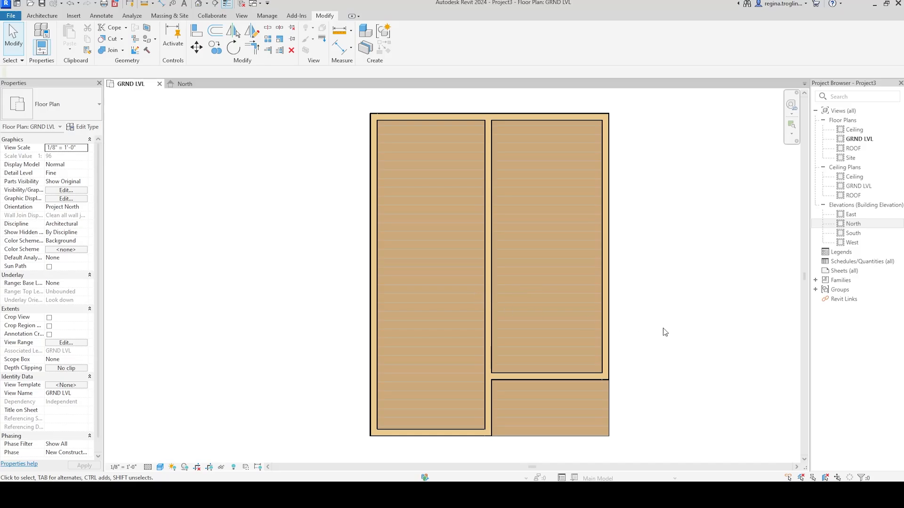
{"action": "left_click_drag", "start_coordinate": [903, 142], "coordinate": [405, 28]}
{"action": "left_click_drag", "start_coordinate": [361, 260], "coordinate": [450, 286]}
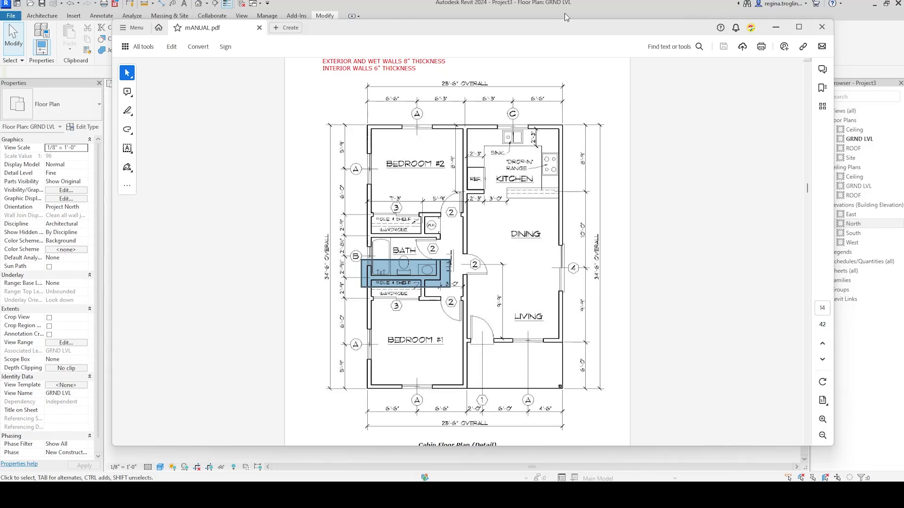
{"action": "left_click_drag", "start_coordinate": [554, 29], "coordinate": [901, 160]}
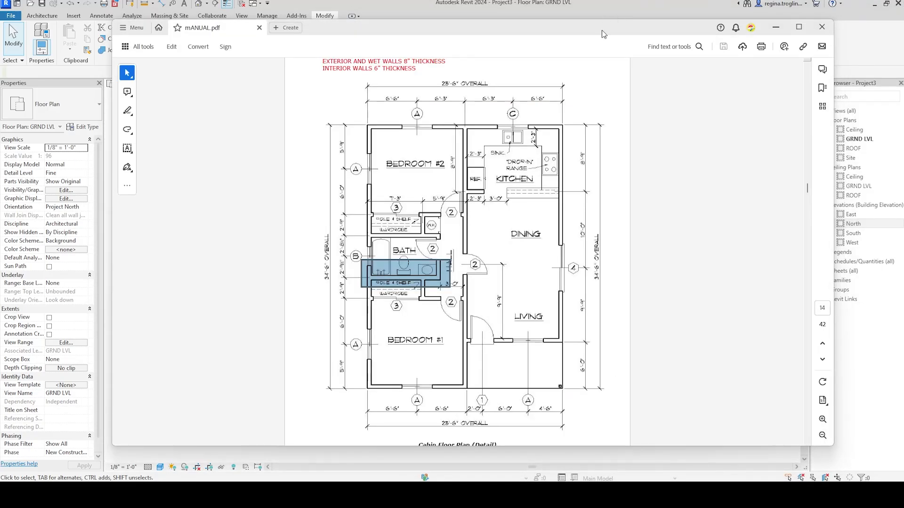
{"action": "left_click_drag", "start_coordinate": [603, 33], "coordinate": [902, 202]}
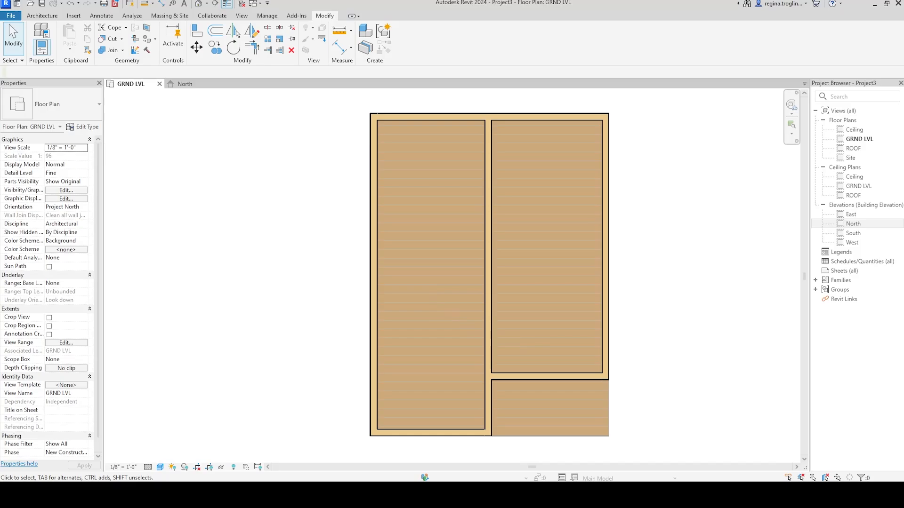
Step: Examine the wall layout and dimensions around Bedroom #1, the wardrobe, bath and hall in mANUAL.pdf
{"action": "left_click_drag", "start_coordinate": [1, 47], "coordinate": [494, 126]}
{"action": "scroll", "coordinate": [336, 350], "scroll_direction": "up", "scroll_amount": 5}
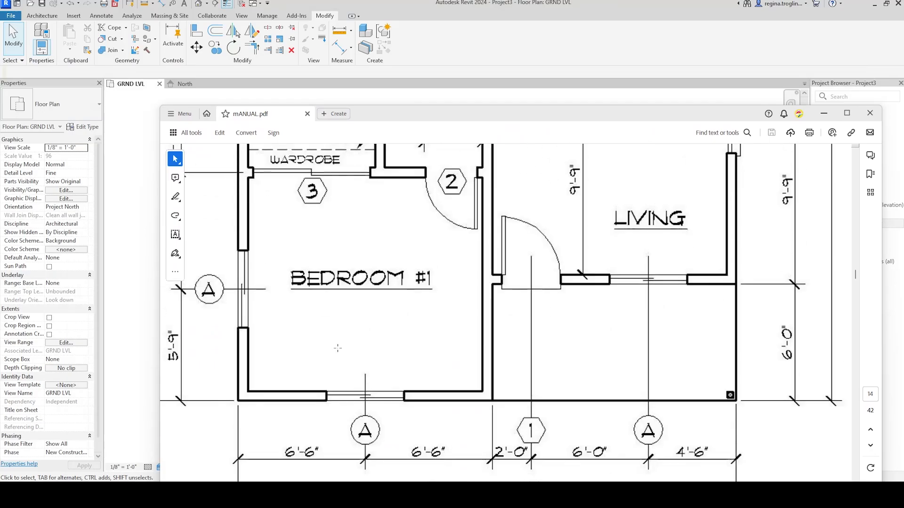
{"action": "scroll", "coordinate": [335, 350], "scroll_direction": "up", "scroll_amount": 2, "text": "ctrl"}
{"action": "scroll", "coordinate": [326, 353], "scroll_direction": "down", "scroll_amount": 2, "text": "ctrl"}
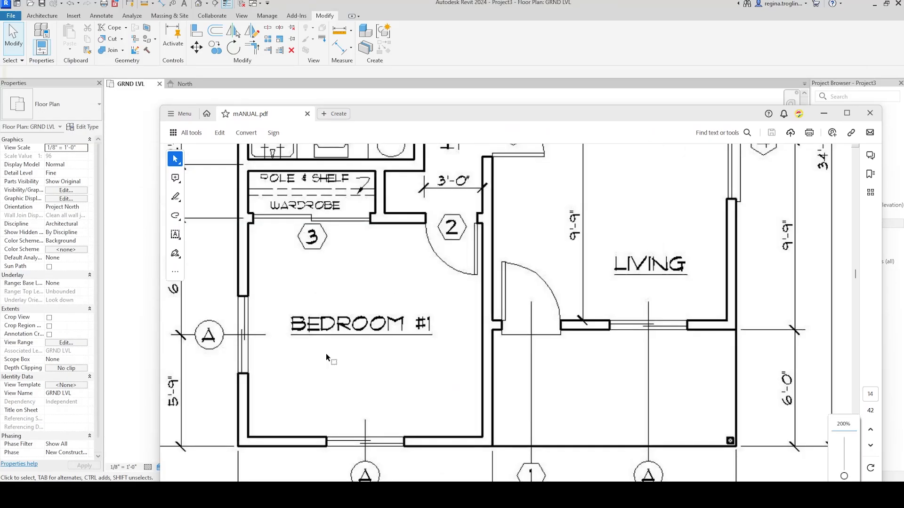
{"action": "scroll", "coordinate": [415, 357], "scroll_direction": "up", "scroll_amount": 1}
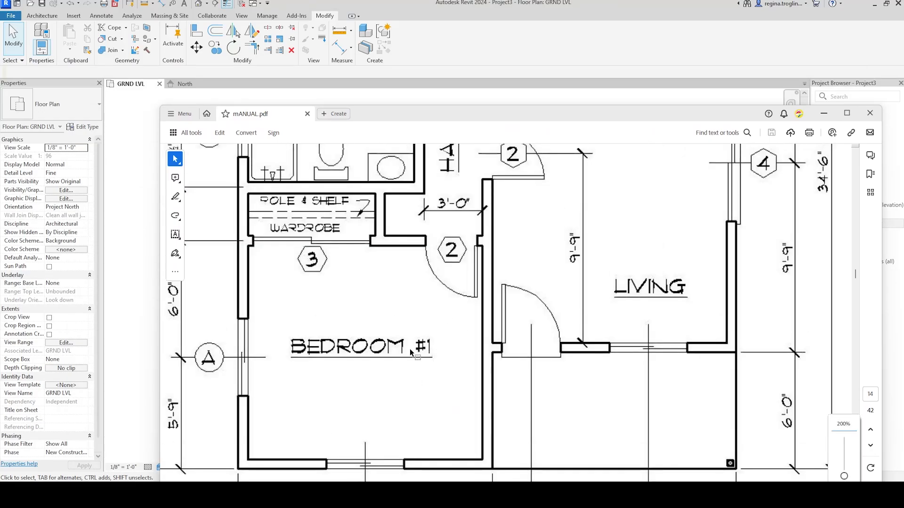
{"action": "scroll", "coordinate": [414, 354], "scroll_direction": "down", "scroll_amount": 1}
{"action": "scroll", "coordinate": [267, 257], "scroll_direction": "up", "scroll_amount": 4}
{"action": "scroll", "coordinate": [371, 283], "scroll_direction": "up", "scroll_amount": 4}
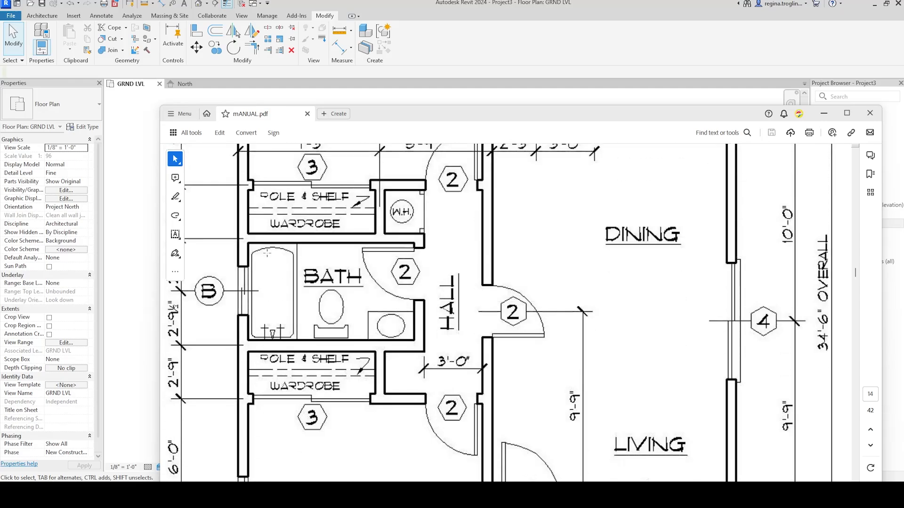
{"action": "scroll", "coordinate": [371, 283], "scroll_direction": "down", "scroll_amount": 4}
{"action": "left_click_drag", "start_coordinate": [547, 115], "coordinate": [528, 47]}
{"action": "left_click_drag", "start_coordinate": [484, 464], "coordinate": [429, 465]}
{"action": "scroll", "coordinate": [410, 337], "scroll_direction": "down", "scroll_amount": 3}
{"action": "scroll", "coordinate": [410, 337], "scroll_direction": "up", "scroll_amount": 1}
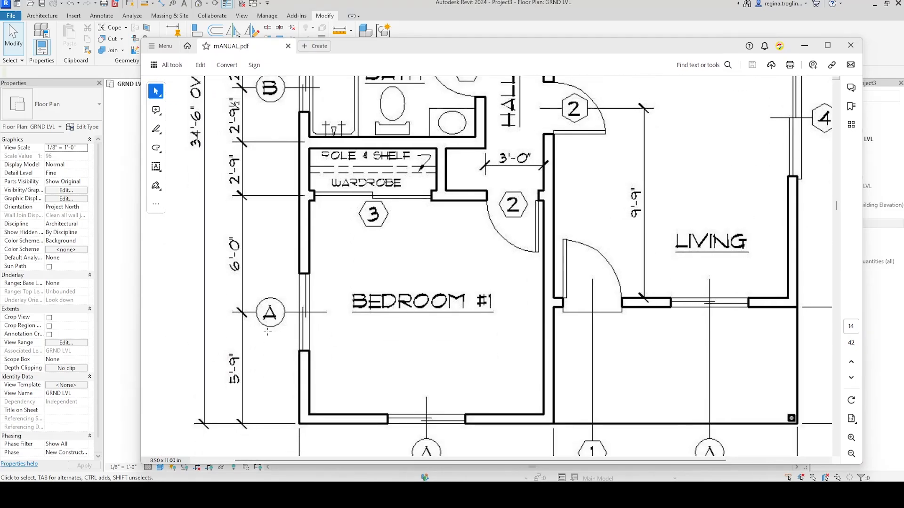
Step: Check the 6'-0" and 5'-9" dimensions beside Bedroom #1 and the wardrobe front wall in mANUAL.pdf, and return to the Revit plan
{"action": "left_click_drag", "start_coordinate": [230, 300], "coordinate": [323, 418]}
{"action": "left_click_drag", "start_coordinate": [216, 210], "coordinate": [259, 395]}
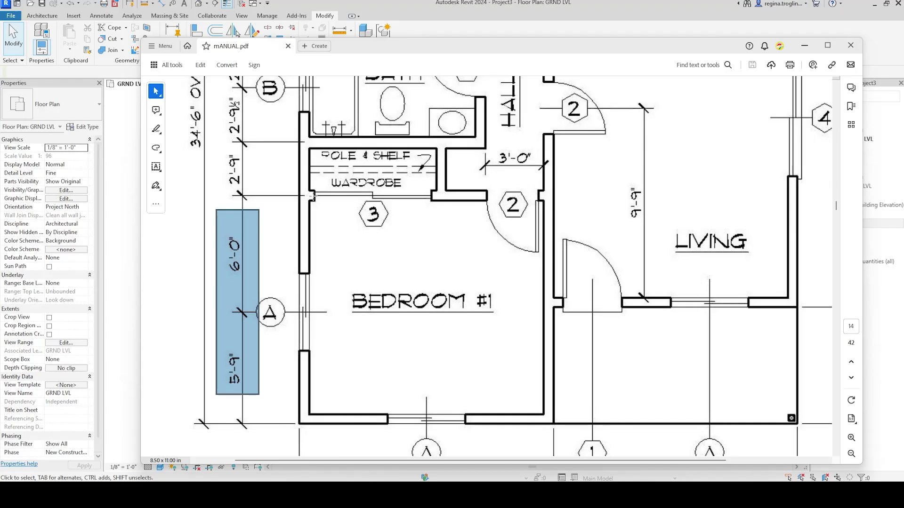
{"action": "left_click", "coordinate": [314, 194]}
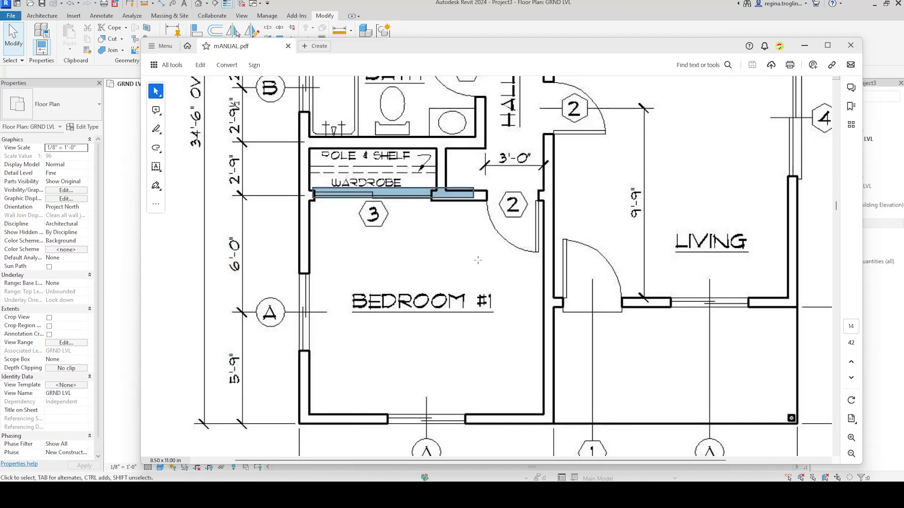
{"action": "left_click", "coordinate": [465, 269]}
{"action": "left_click", "coordinate": [455, 275]}
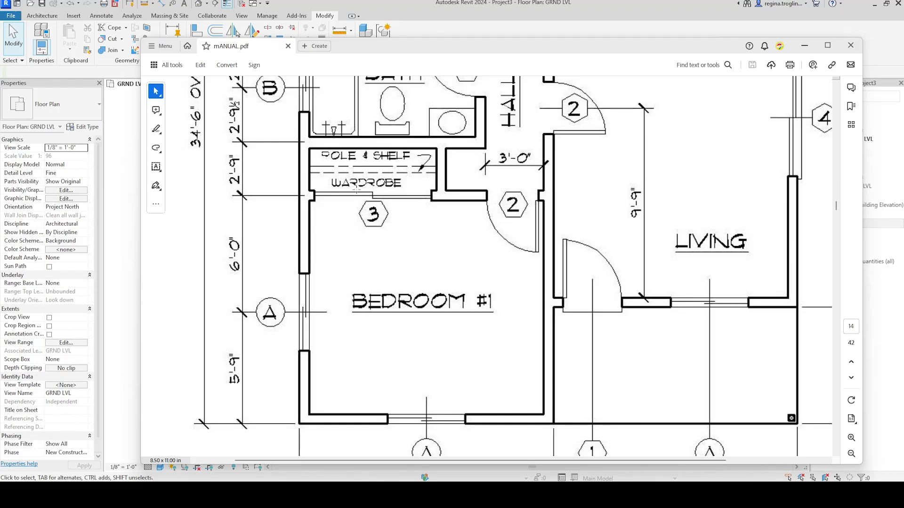
{"action": "scroll", "coordinate": [326, 314], "scroll_direction": "down", "scroll_amount": 1}
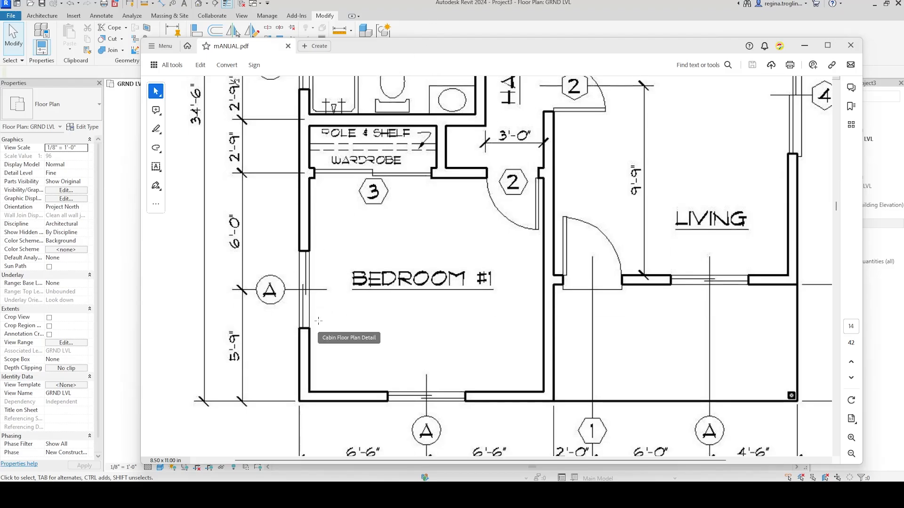
{"action": "scroll", "coordinate": [320, 318], "scroll_direction": "up", "scroll_amount": 1}
{"action": "left_click_drag", "start_coordinate": [508, 48], "coordinate": [903, 208]}
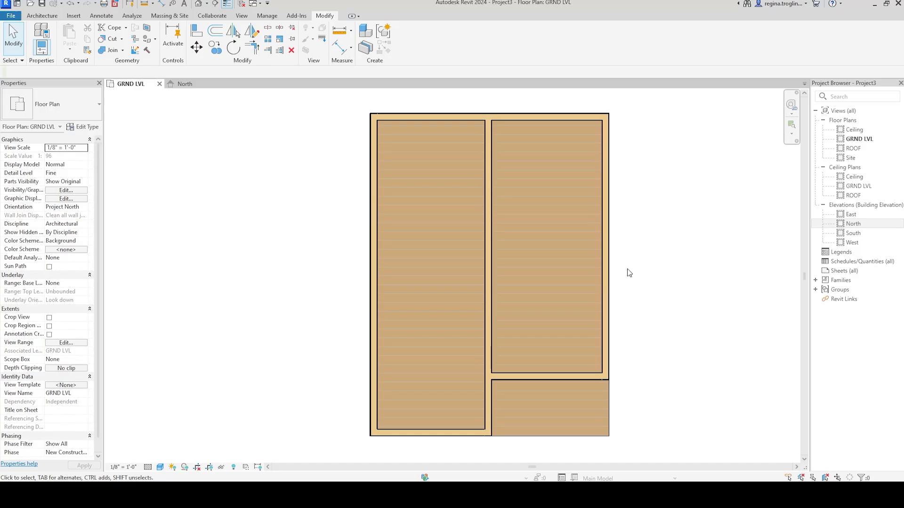
Step: Start a new wall and duplicate the WALL - INTERIOR LB type as WALL - INTERIOR NLB
{"action": "left_click", "coordinate": [41, 16]}
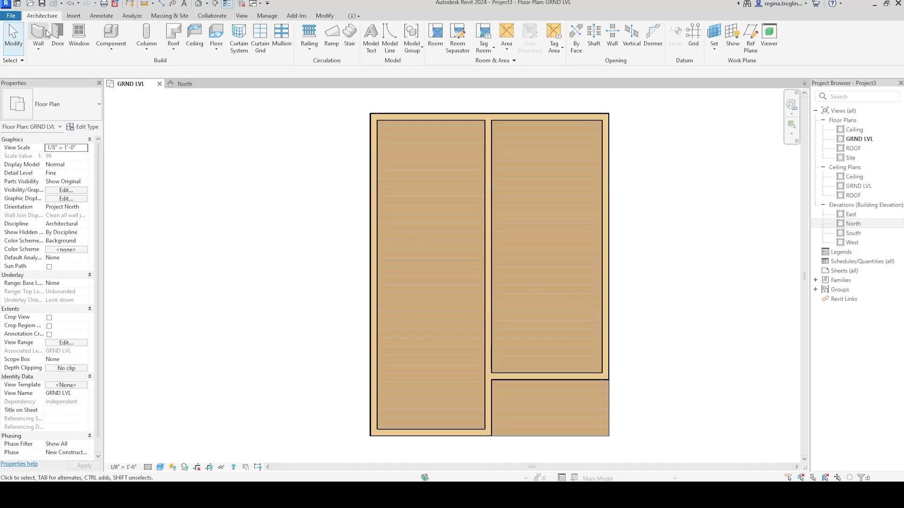
{"action": "left_click", "coordinate": [48, 32]}
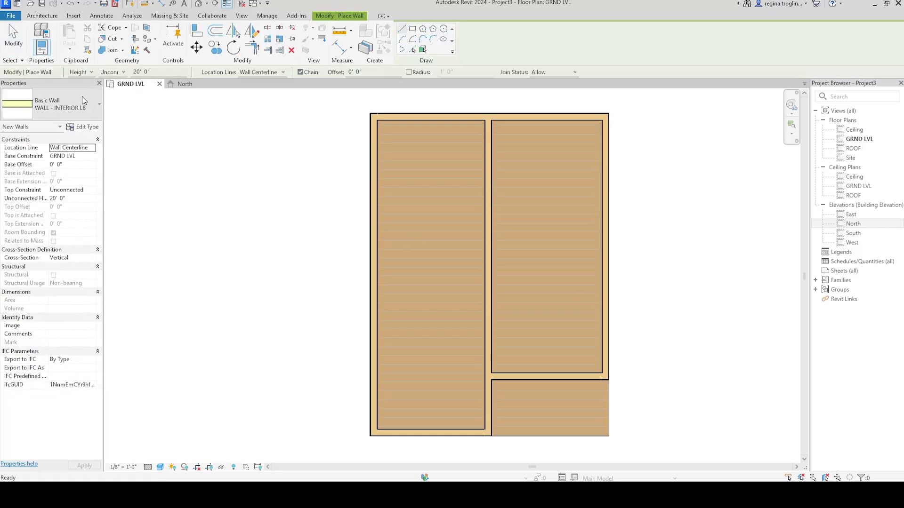
{"action": "left_click", "coordinate": [84, 127]}
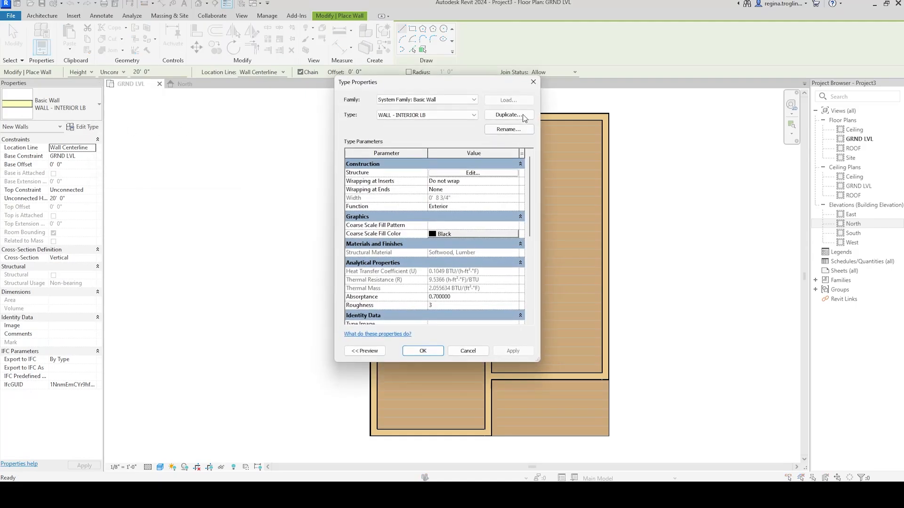
{"action": "left_click", "coordinate": [508, 114]}
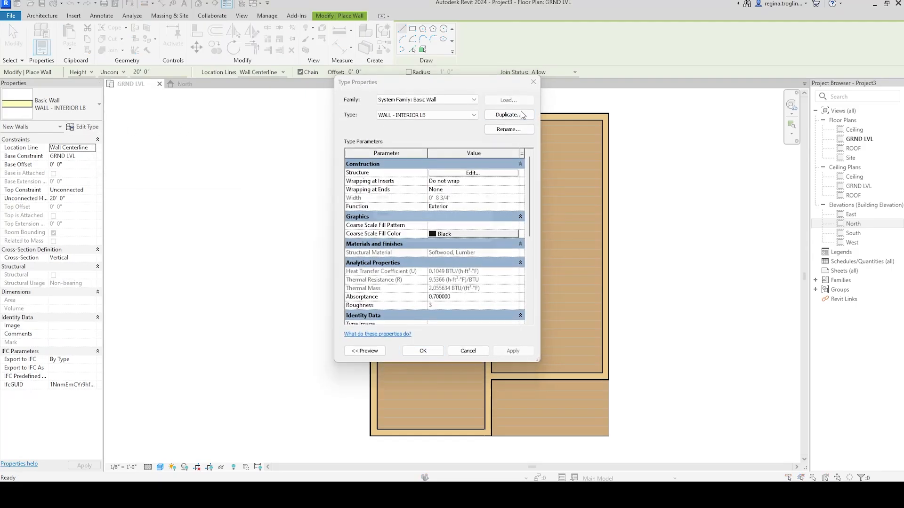
{"action": "double_click", "coordinate": [453, 215]}
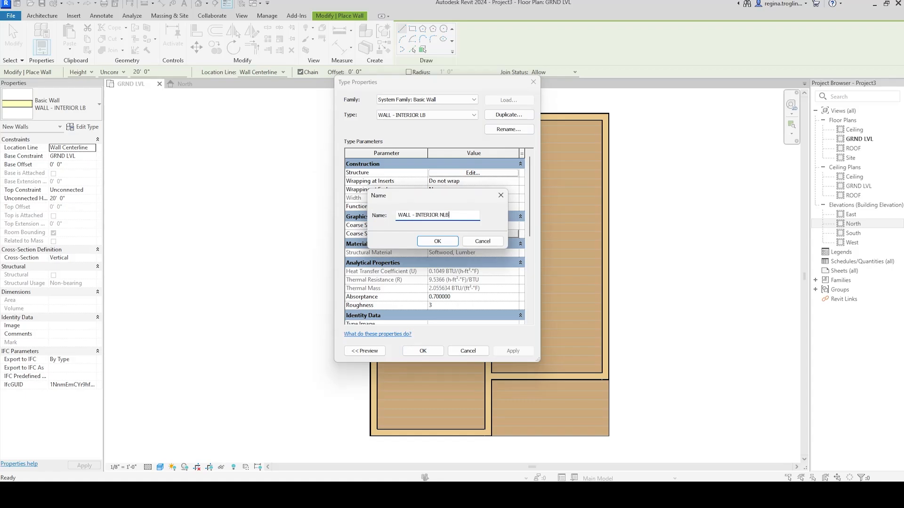
{"action": "key", "text": "Return"}
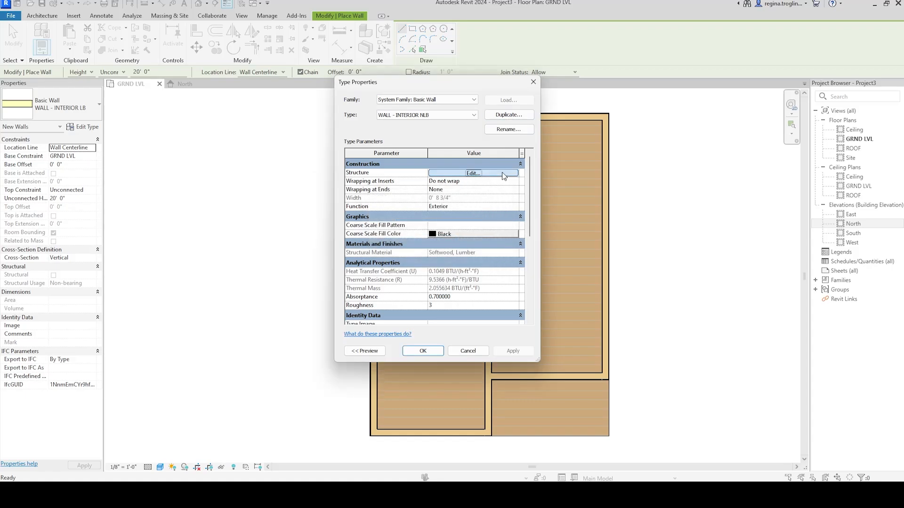
Step: Reduce the structure layer's thickness in WALL - INTERIOR NLB to give a total wall width of 4 3/4"
{"action": "left_click", "coordinate": [502, 174]}
{"action": "left_click", "coordinate": [448, 188]}
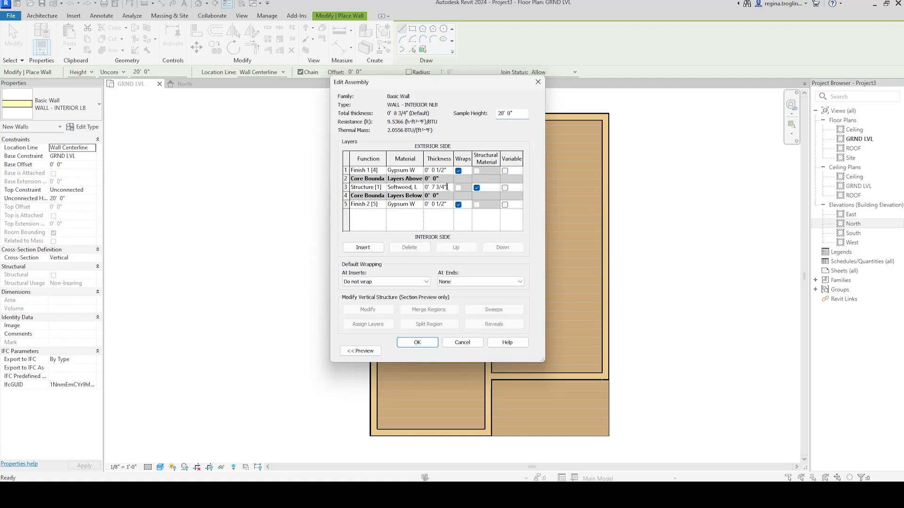
{"action": "left_click_drag", "start_coordinate": [448, 187], "coordinate": [433, 189]}
{"action": "type", "text": "4"}
{"action": "key", "text": "Tab"}
{"action": "left_click", "coordinate": [417, 343]}
{"action": "left_click", "coordinate": [428, 347]}
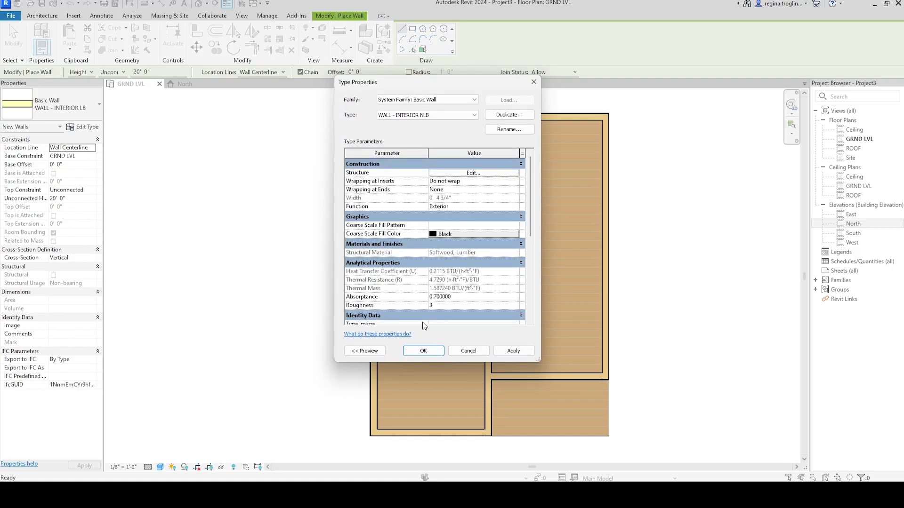
{"action": "left_click", "coordinate": [423, 351]}
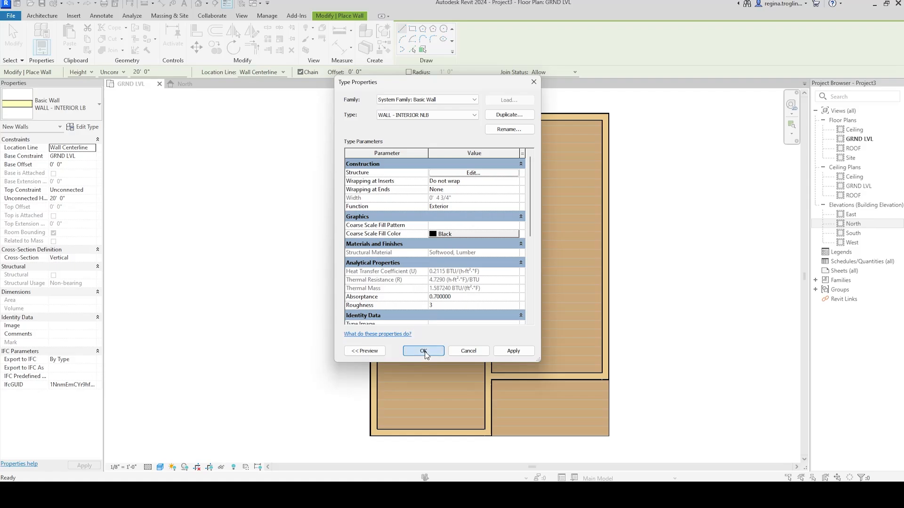
Step: Try to place an interior wall offset 11' 9" from the bedroom's lower exterior wall by picking its outer edge
{"action": "scroll", "coordinate": [449, 414], "scroll_direction": "up", "scroll_amount": 2}
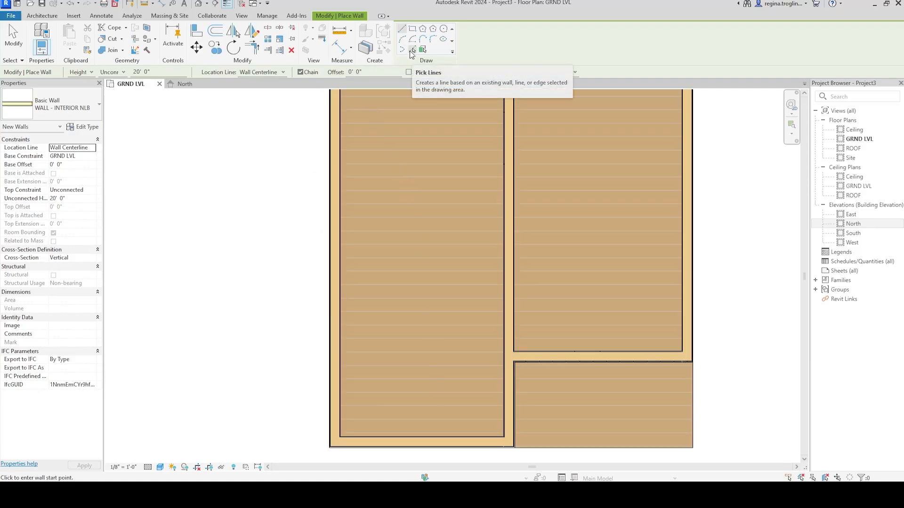
{"action": "left_click", "coordinate": [412, 49]}
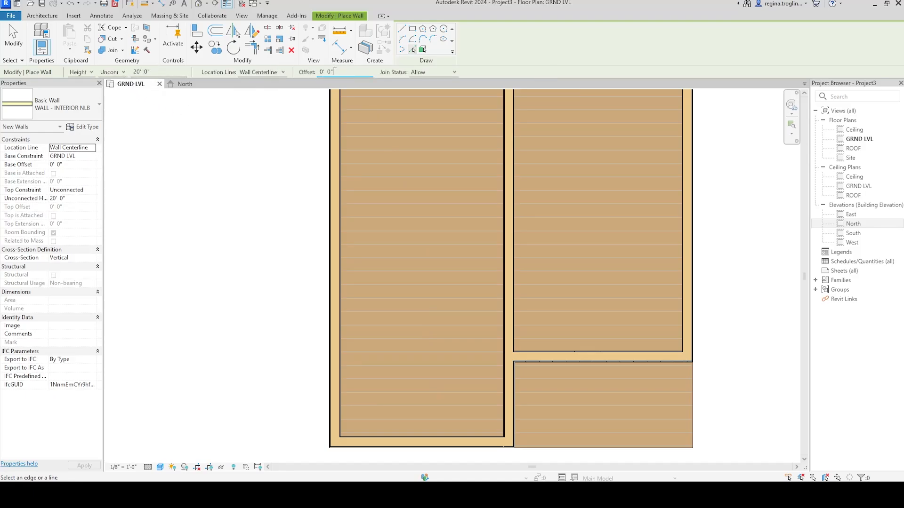
{"action": "left_click_drag", "start_coordinate": [335, 65], "coordinate": [311, 65]}
{"action": "type", "text": "11"}
{"action": "middle_click_drag", "start_coordinate": [450, 372], "coordinate": [454, 352]}
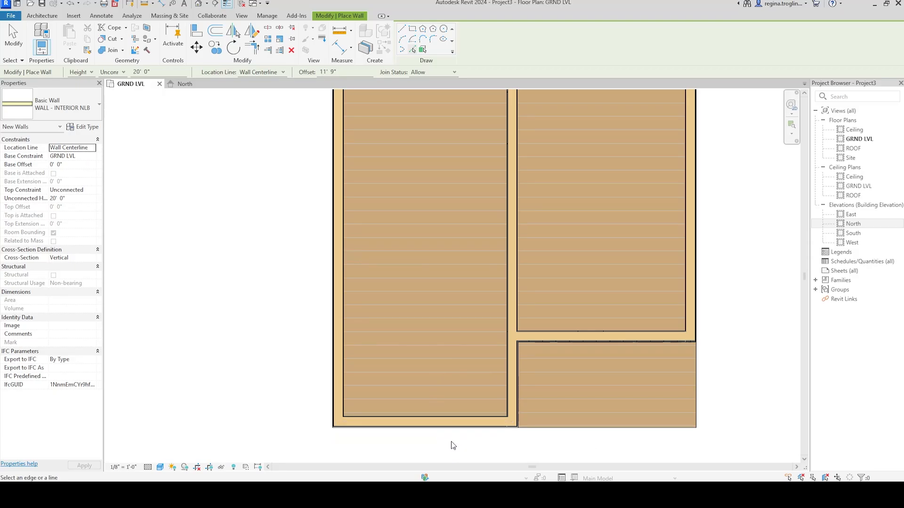
{"action": "left_click", "coordinate": [463, 429]}
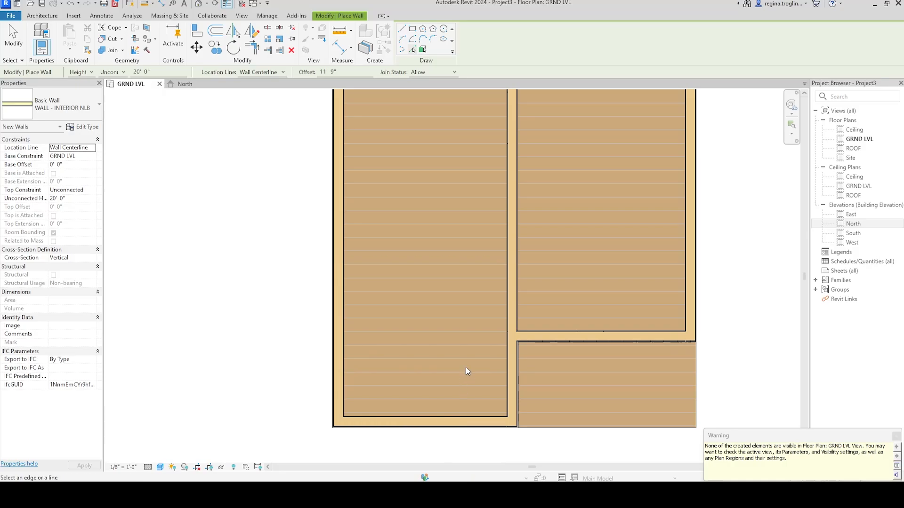
Step: Delete the misplaced interior wall below the building
{"action": "scroll", "coordinate": [472, 345], "scroll_direction": "down", "scroll_amount": 3}
{"action": "middle_click_drag", "start_coordinate": [484, 403], "coordinate": [407, 356]}
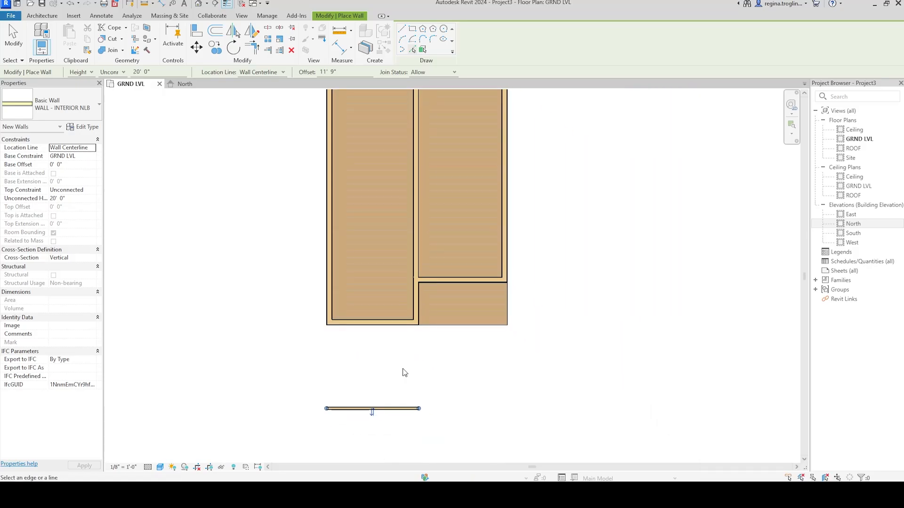
{"action": "key", "text": "Escape"}
{"action": "left_click", "coordinate": [411, 408]}
{"action": "key", "text": "Delete"}
Step: Draw a WALL - INTERIOR NLB wall at an 11' 9" offset above the bedroom's lower exterior edge, from the outer corner to the porch corner
{"action": "scroll", "coordinate": [380, 274], "scroll_direction": "up", "scroll_amount": 4}
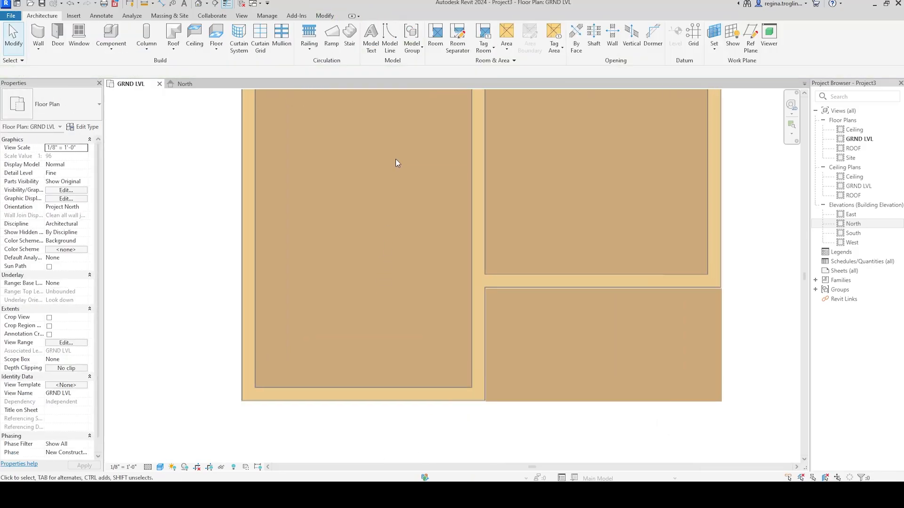
{"action": "middle_click_drag", "start_coordinate": [379, 94], "coordinate": [376, 143]}
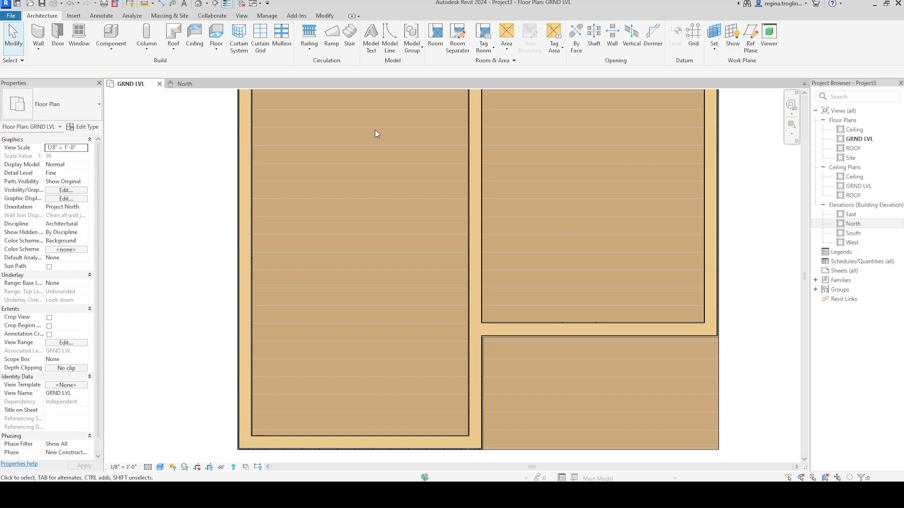
{"action": "left_click", "coordinate": [38, 33]}
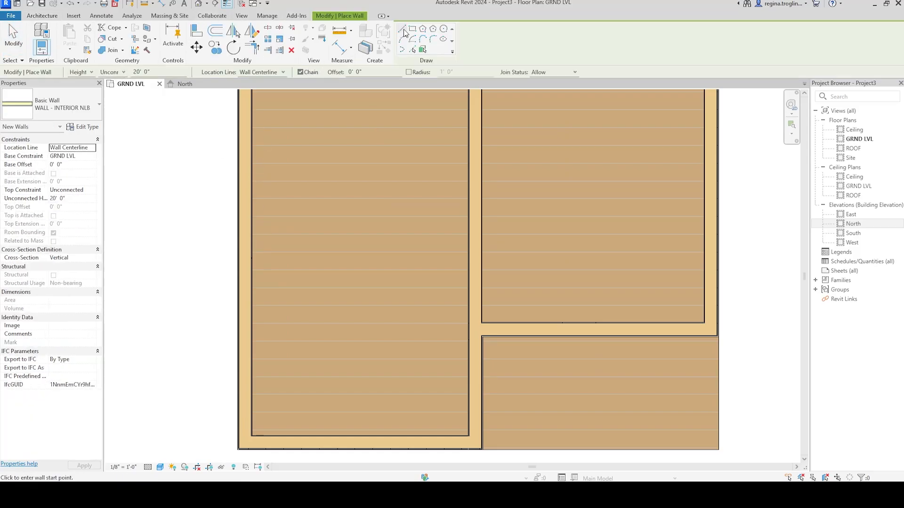
{"action": "left_click", "coordinate": [238, 451]}
{"action": "key", "text": "Escape"}
{"action": "key", "text": "Escape"}
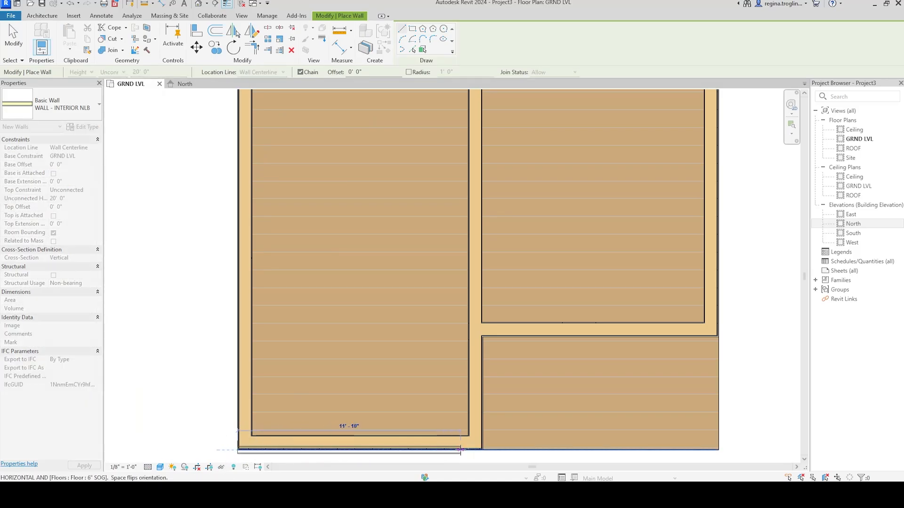
{"action": "left_click", "coordinate": [381, 72]}
{"action": "type", "text": "11' 9\""}
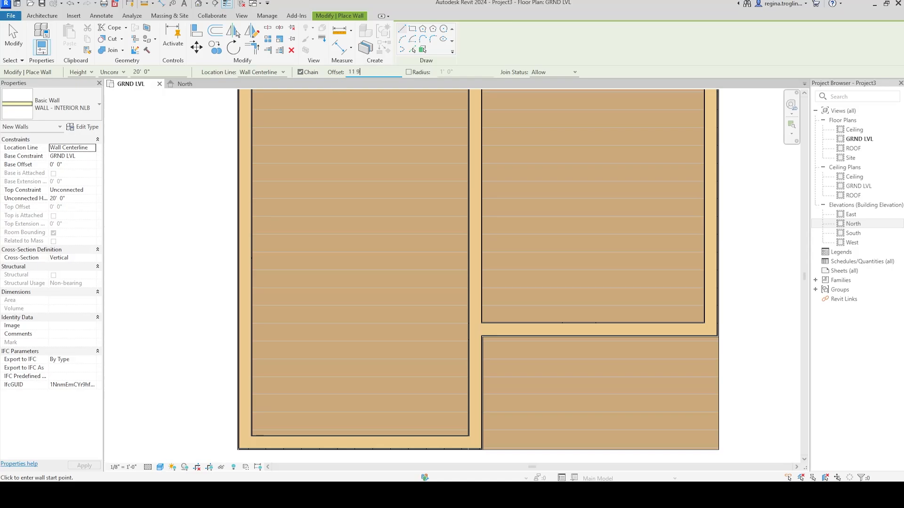
{"action": "middle_click_drag", "start_coordinate": [289, 324], "coordinate": [283, 283]}
{"action": "left_click", "coordinate": [231, 408]}
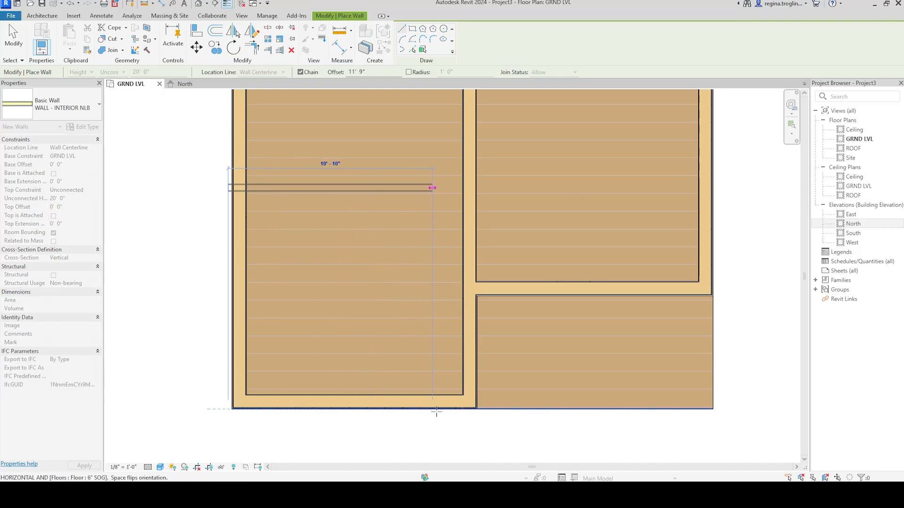
{"action": "left_click", "coordinate": [476, 410]}
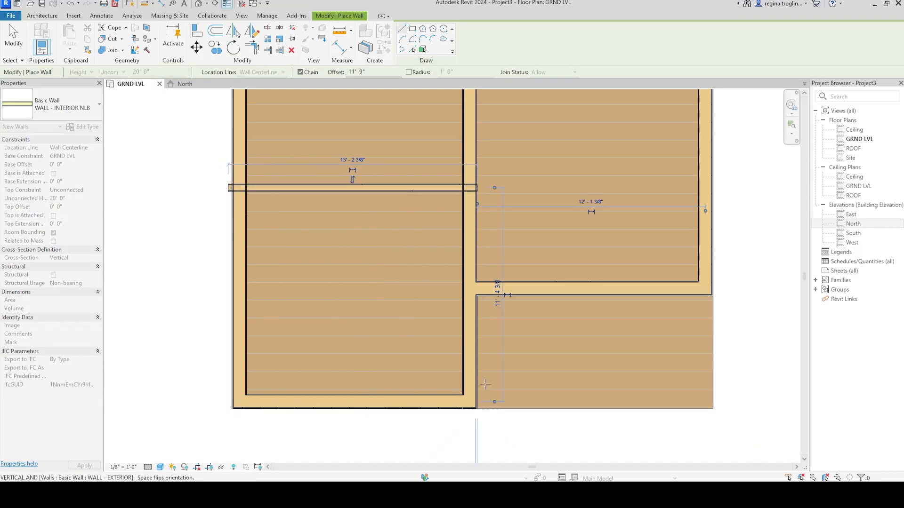
{"action": "key", "text": "Escape"}
{"action": "key", "text": "Escape"}
Step: Pull both ends of the new horizontal interior wall back to join the exterior wall and the central bearing wall
{"action": "middle_click_drag", "start_coordinate": [397, 187], "coordinate": [426, 268]}
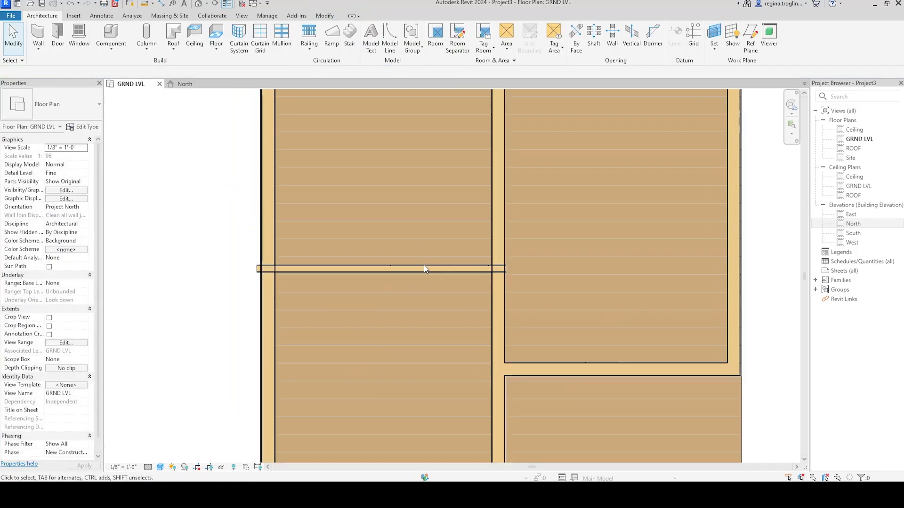
{"action": "left_click", "coordinate": [422, 271]}
{"action": "scroll", "coordinate": [285, 255], "scroll_direction": "up", "scroll_amount": 4}
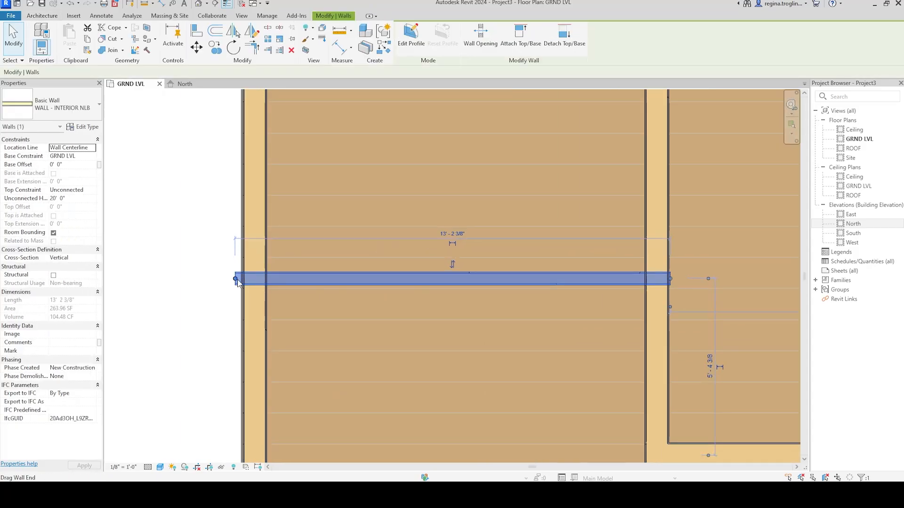
{"action": "left_click_drag", "start_coordinate": [236, 279], "coordinate": [254, 278]}
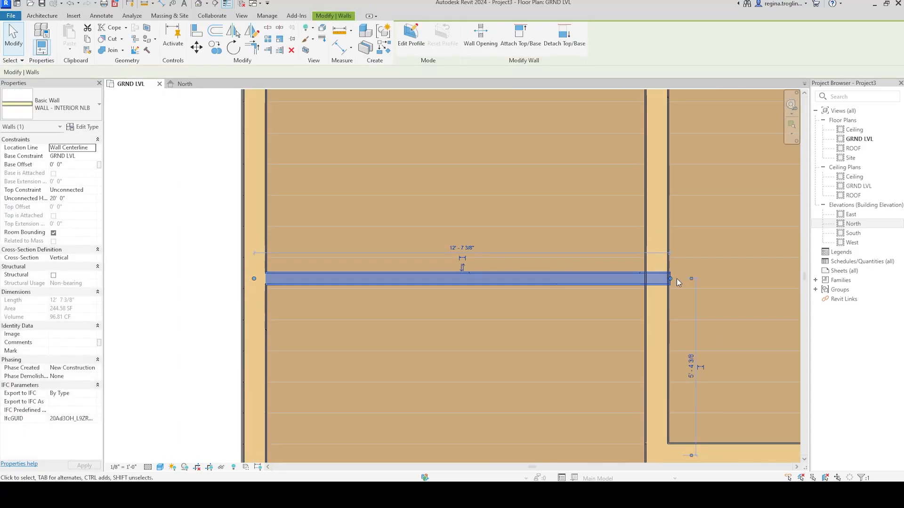
{"action": "left_click_drag", "start_coordinate": [676, 278], "coordinate": [656, 283]}
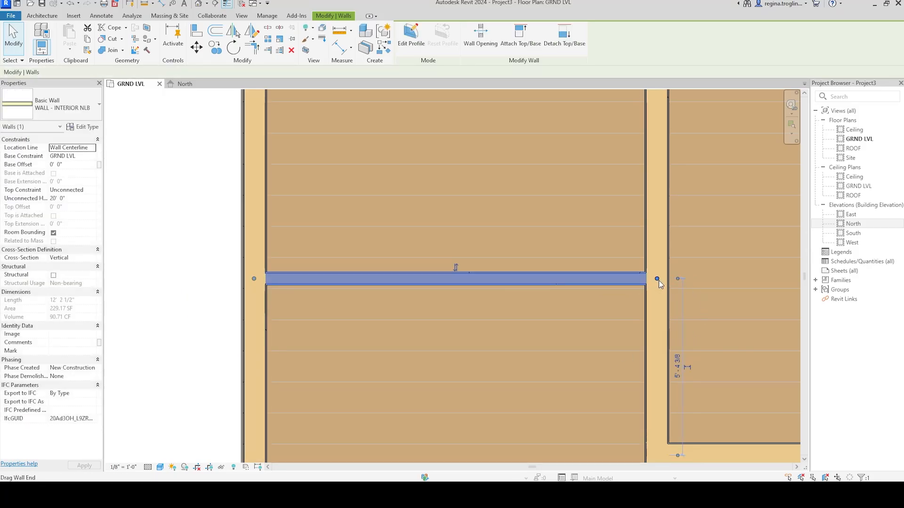
{"action": "scroll", "coordinate": [577, 306], "scroll_direction": "down", "scroll_amount": 2}
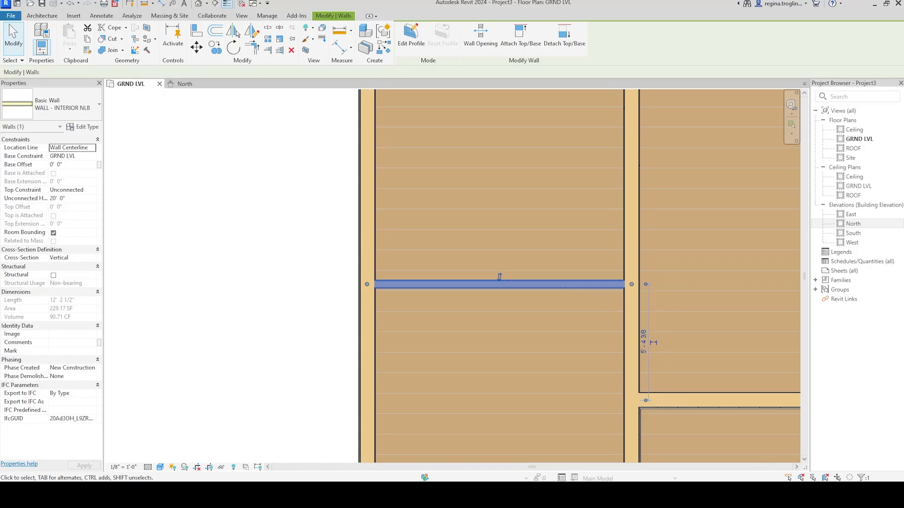
{"action": "scroll", "coordinate": [238, 264], "scroll_direction": "down", "scroll_amount": 3}
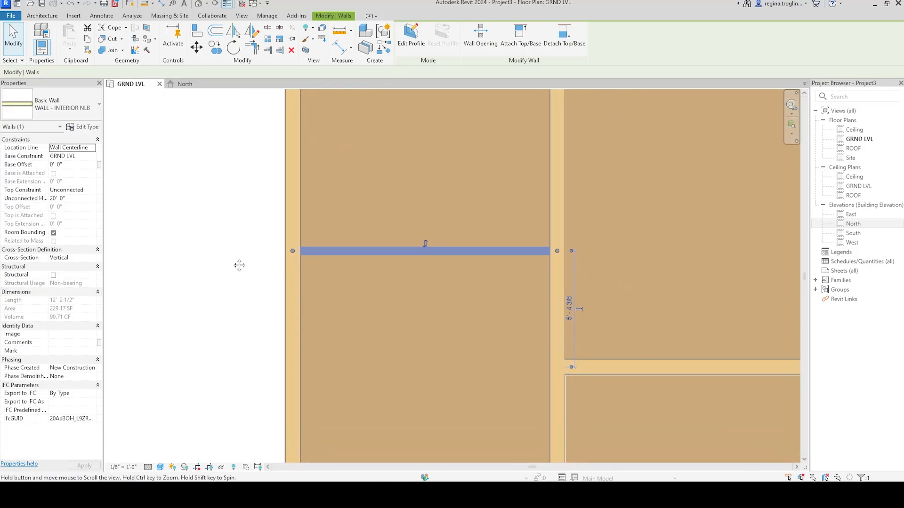
{"action": "left_click", "coordinate": [221, 256]}
Step: Place an aligned dimension from the bedroom's lower exterior wall face to the centerline of the new non-load-bearing wall, outside the building
{"action": "middle_click_drag", "start_coordinate": [315, 251], "coordinate": [314, 308]}
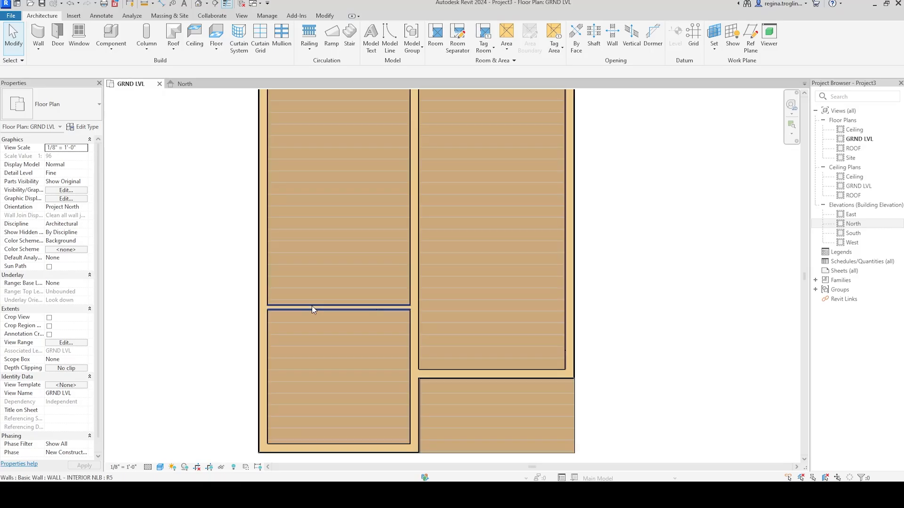
{"action": "middle_click_drag", "start_coordinate": [315, 375], "coordinate": [333, 353]}
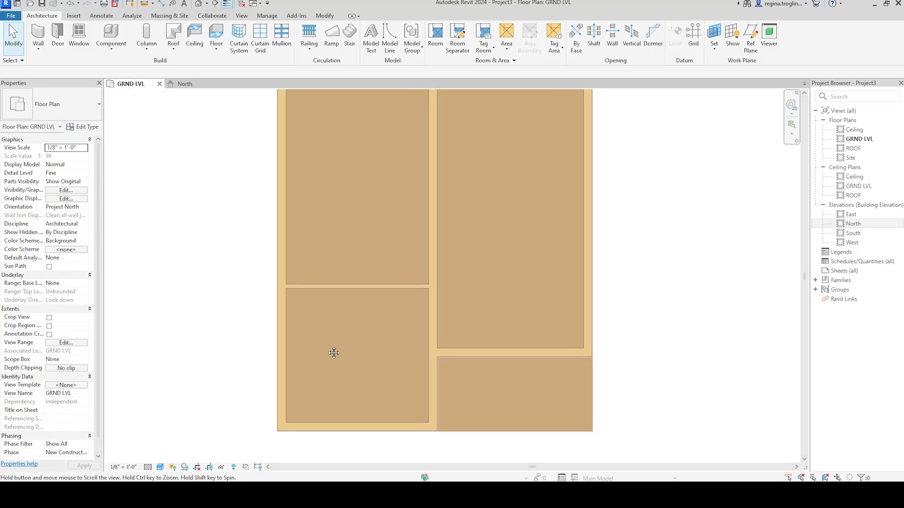
{"action": "left_click", "coordinate": [165, 4]}
{"action": "scroll", "coordinate": [290, 441], "scroll_direction": "up", "scroll_amount": 5}
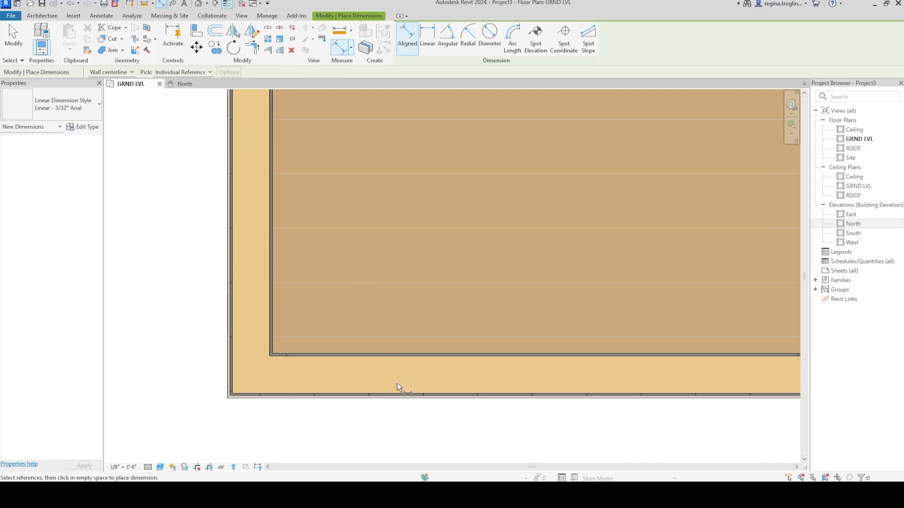
{"action": "key", "text": "Tab"}
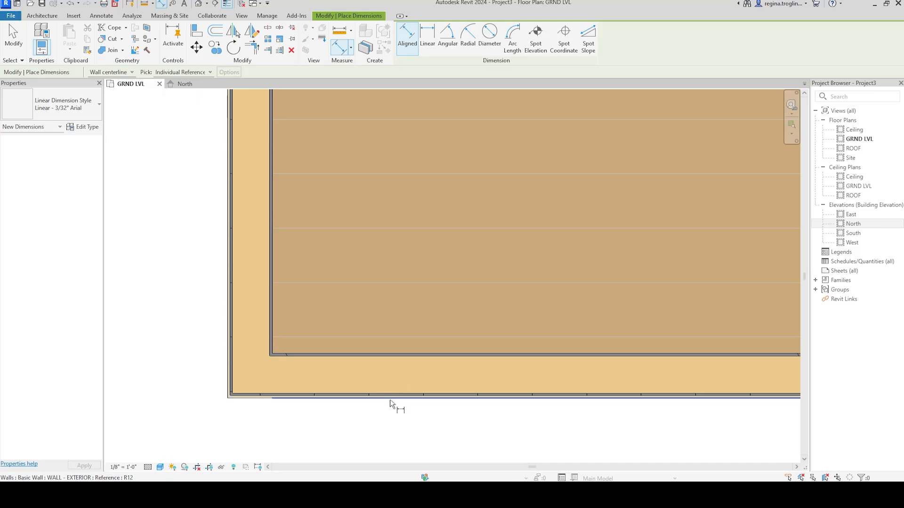
{"action": "left_click", "coordinate": [391, 400]}
{"action": "middle_click_drag", "start_coordinate": [387, 156], "coordinate": [397, 251]}
{"action": "scroll", "coordinate": [240, 241], "scroll_direction": "down", "scroll_amount": 2}
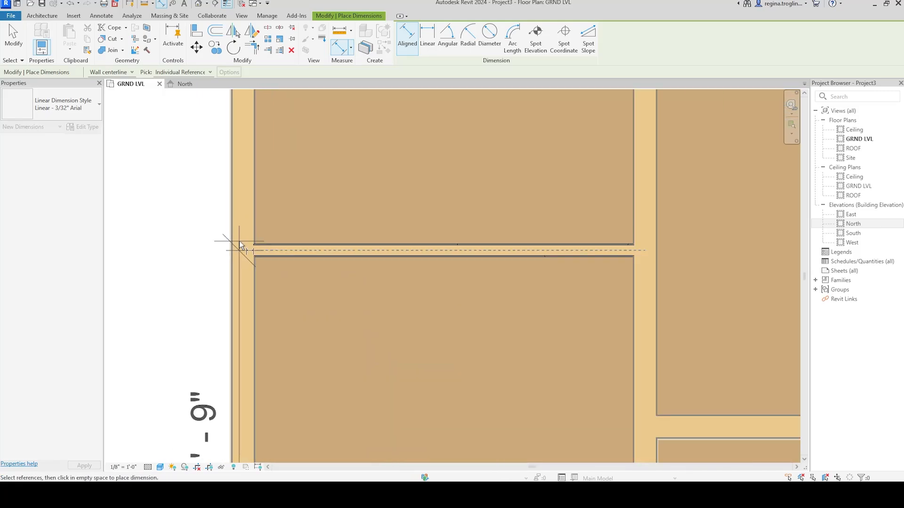
{"action": "left_click", "coordinate": [239, 241]}
{"action": "scroll", "coordinate": [177, 275], "scroll_direction": "down", "scroll_amount": 2}
{"action": "middle_click_drag", "start_coordinate": [178, 276], "coordinate": [303, 208]}
{"action": "left_click", "coordinate": [274, 216]}
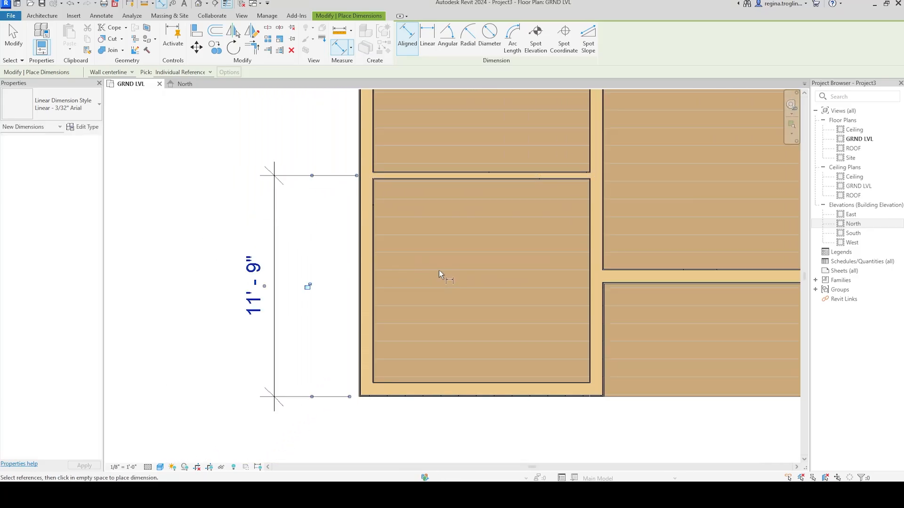
{"action": "middle_click_drag", "start_coordinate": [438, 270], "coordinate": [359, 367]}
{"action": "key", "text": "Escape"}
{"action": "key", "text": "Escape"}
{"action": "scroll", "coordinate": [377, 333], "scroll_direction": "down", "scroll_amount": 2}
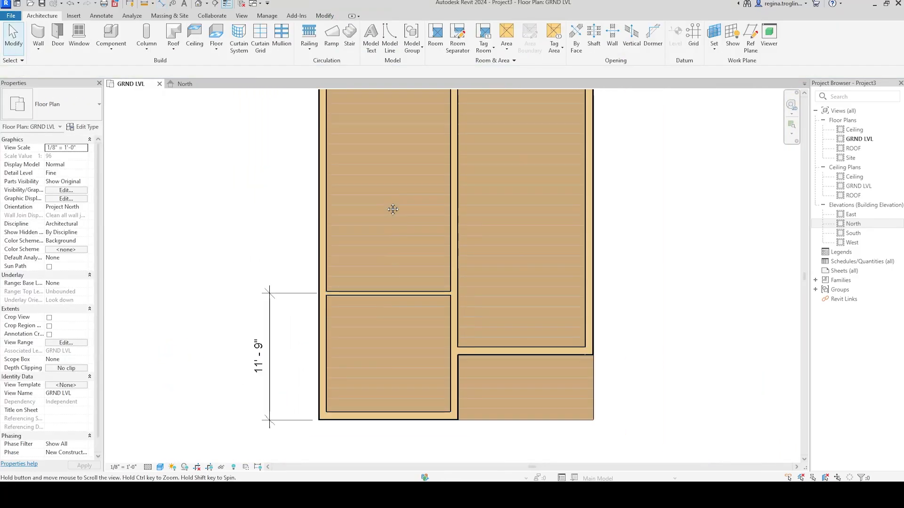
Step: Add a WALL - INTERIOR LB wall at a 2' 9" offset above the horizontal non-load-bearing wall by picking that wall
{"action": "middle_click_drag", "start_coordinate": [393, 209], "coordinate": [388, 273]}
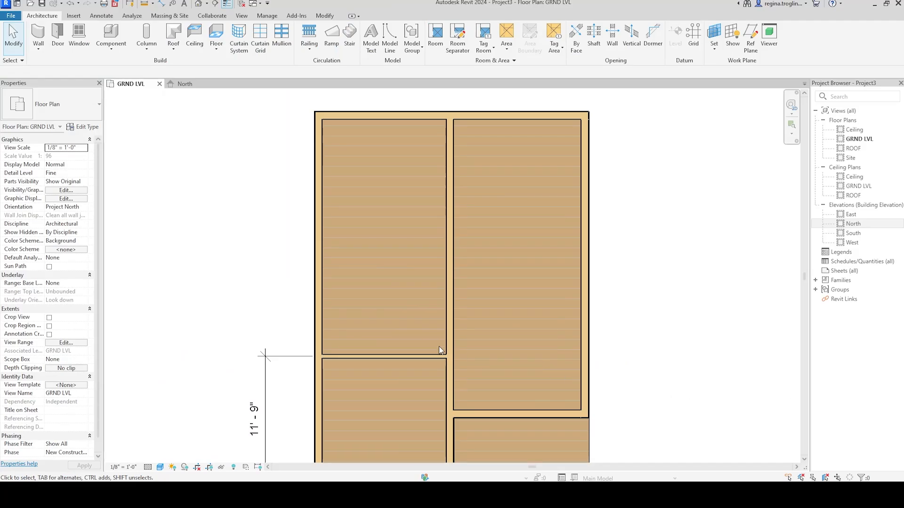
{"action": "scroll", "coordinate": [361, 352], "scroll_direction": "up", "scroll_amount": 5}
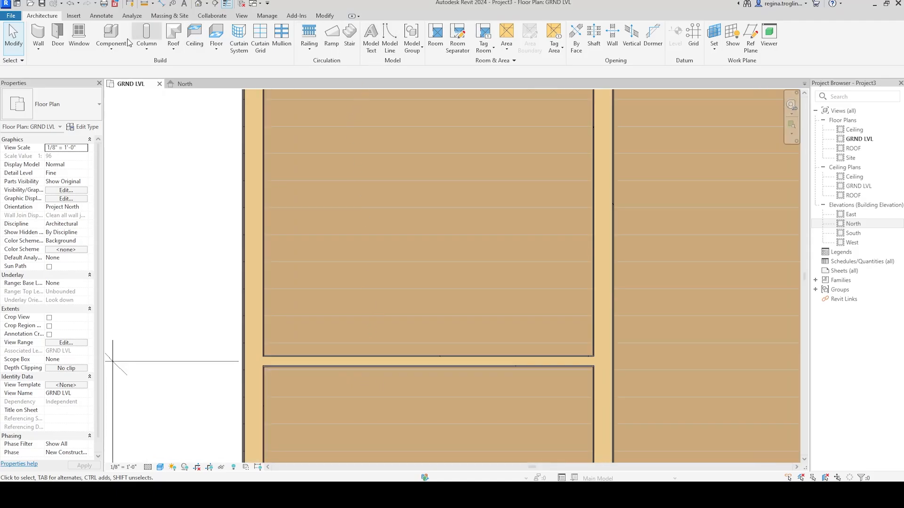
{"action": "left_click", "coordinate": [38, 34]}
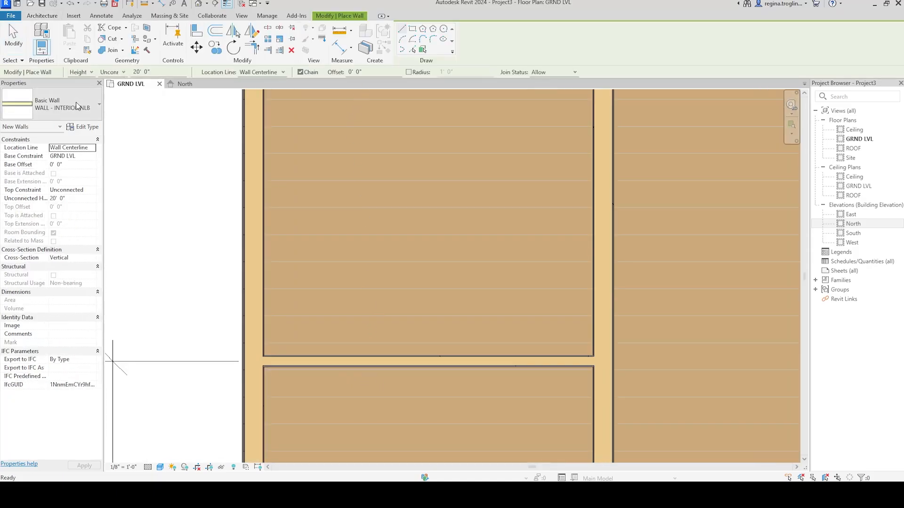
{"action": "left_click", "coordinate": [78, 108]}
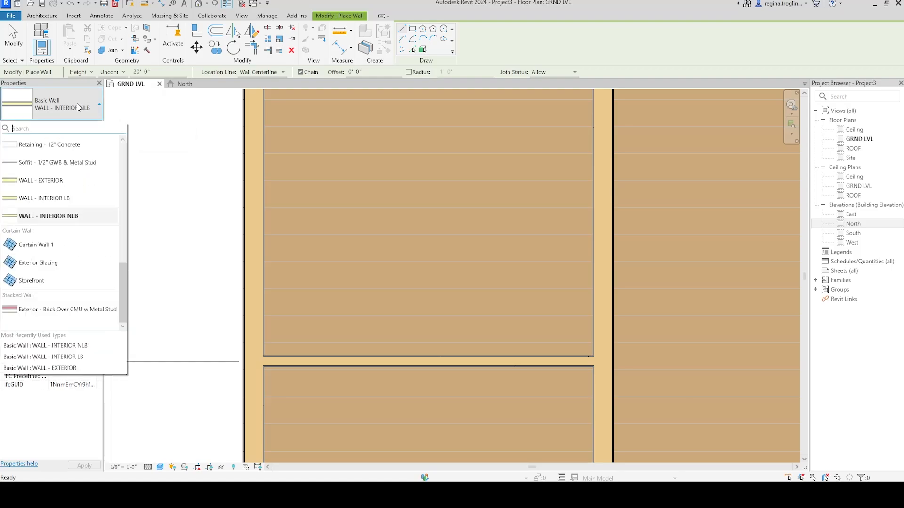
{"action": "left_click", "coordinate": [44, 198]}
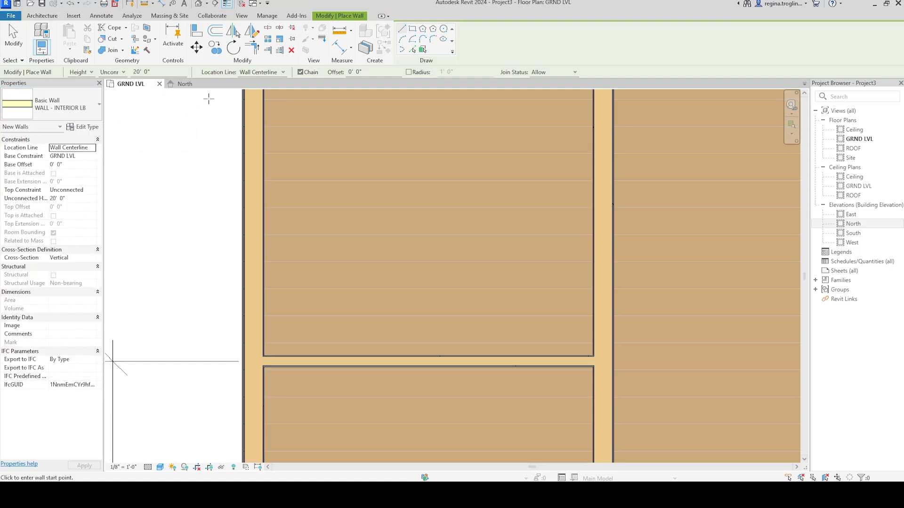
{"action": "left_click", "coordinate": [413, 49]}
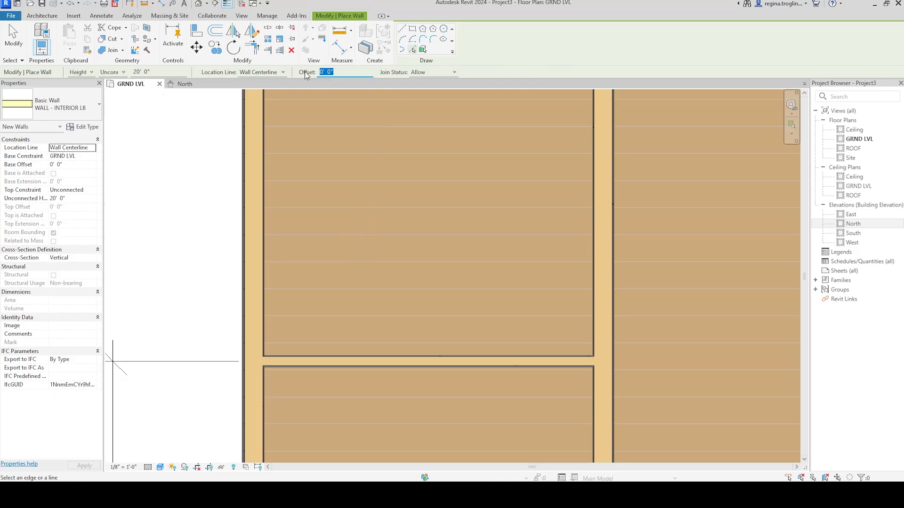
{"action": "type", "text": "2 9"}
{"action": "key", "text": "Return"}
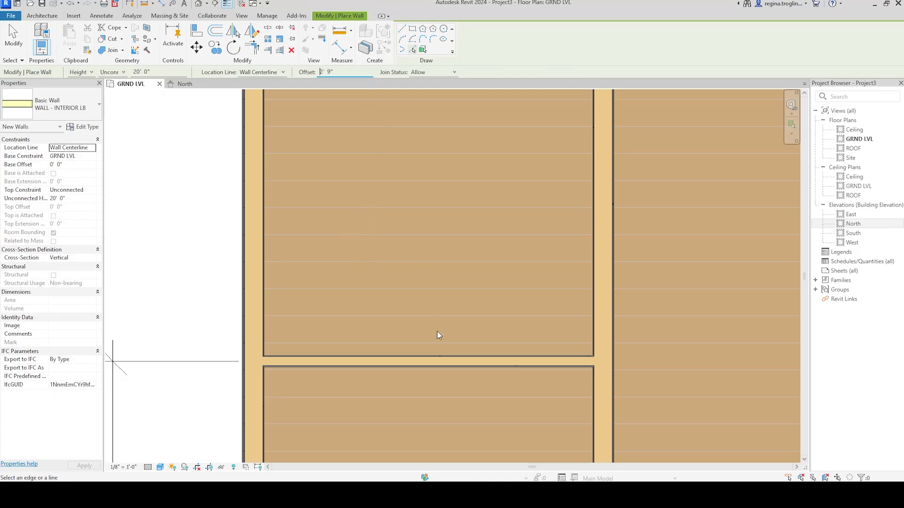
{"action": "left_click", "coordinate": [482, 363]}
{"action": "scroll", "coordinate": [489, 232], "scroll_direction": "down", "scroll_amount": 1}
{"action": "mouse_move", "coordinate": [500, 197]}
{"action": "middle_mouse_down"}
{"action": "mouse_move", "coordinate": [491, 240]}
{"action": "mouse_move", "coordinate": [507, 286]}
{"action": "mouse_move", "coordinate": [492, 339]}
{"action": "middle_mouse_up"}
{"action": "left_click", "coordinate": [74, 113]}
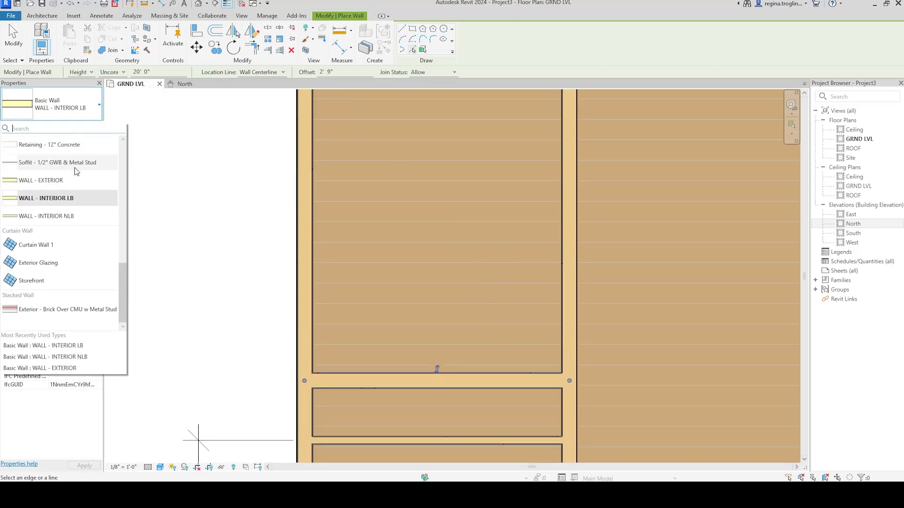
{"action": "left_click", "coordinate": [67, 215]}
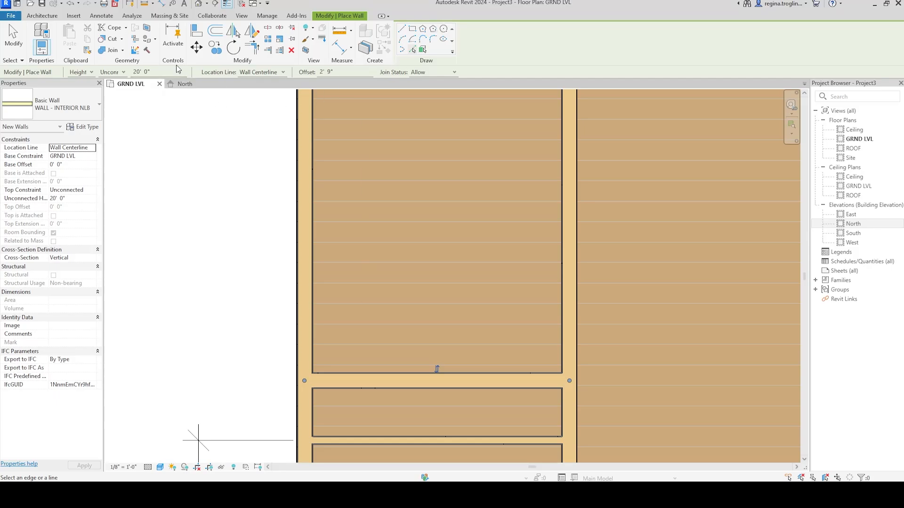
{"action": "left_click_drag", "start_coordinate": [341, 74], "coordinate": [312, 65]}
Step: Switch to the mANUAL.pdf floor plan and examine the wall layout and dimensions around the bath and the two wardrobes
{"action": "key", "text": "alt+Tab"}
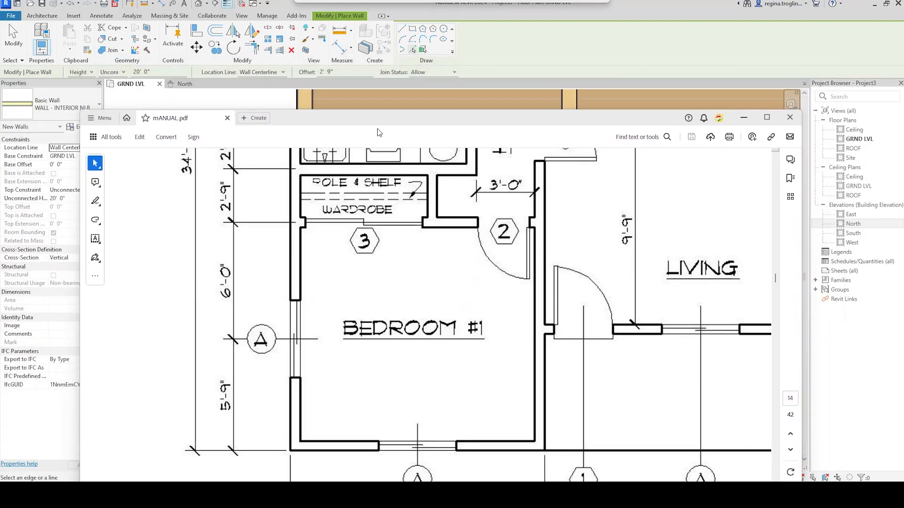
{"action": "scroll", "coordinate": [360, 294], "scroll_direction": "up", "scroll_amount": 5}
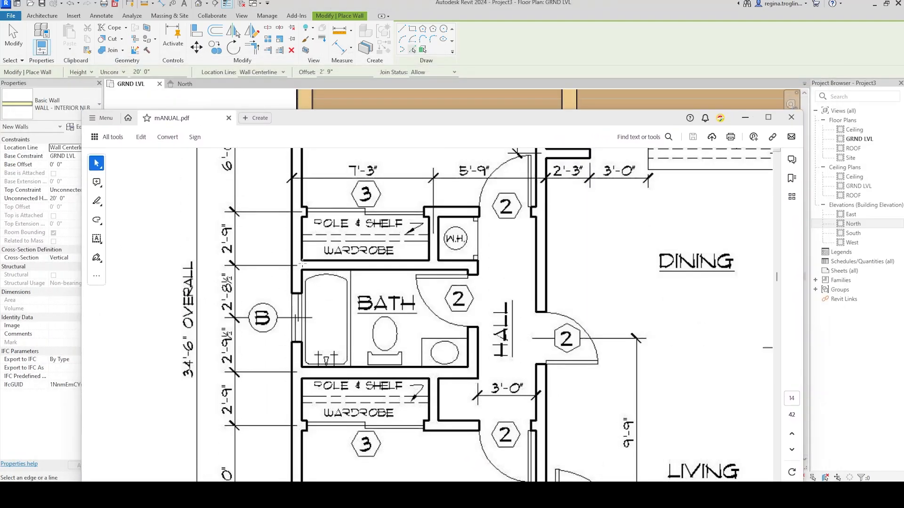
{"action": "left_click_drag", "start_coordinate": [302, 264], "coordinate": [358, 377]}
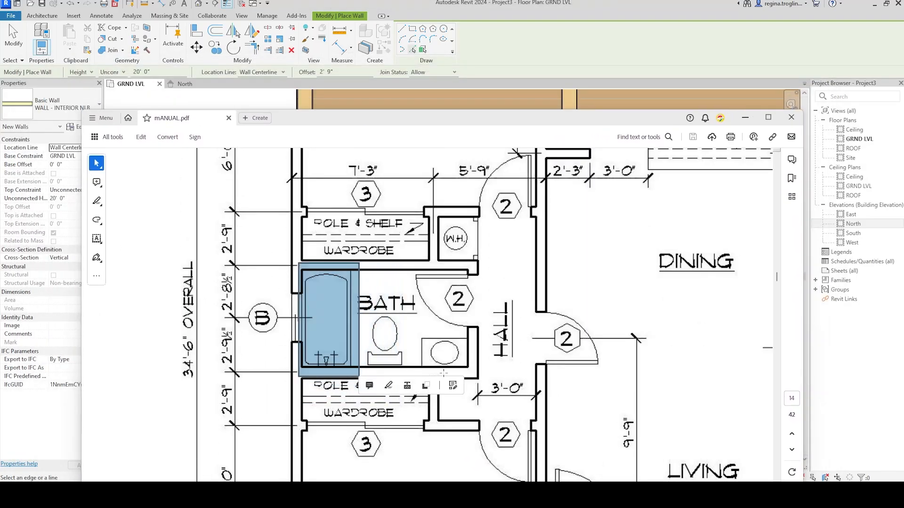
{"action": "scroll", "coordinate": [430, 365], "scroll_direction": "up", "scroll_amount": 1}
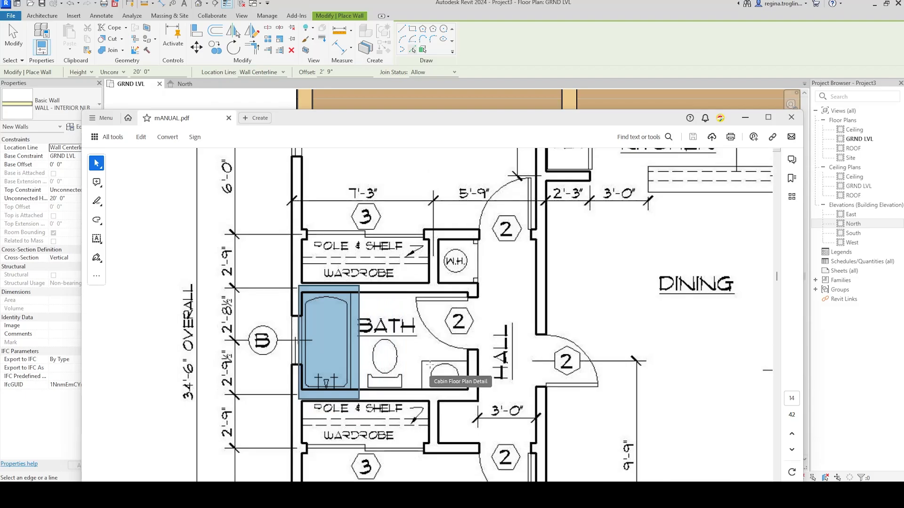
{"action": "scroll", "coordinate": [430, 364], "scroll_direction": "up", "scroll_amount": 3}
{"action": "scroll", "coordinate": [430, 365], "scroll_direction": "up", "scroll_amount": 1}
{"action": "scroll", "coordinate": [431, 365], "scroll_direction": "down", "scroll_amount": 3}
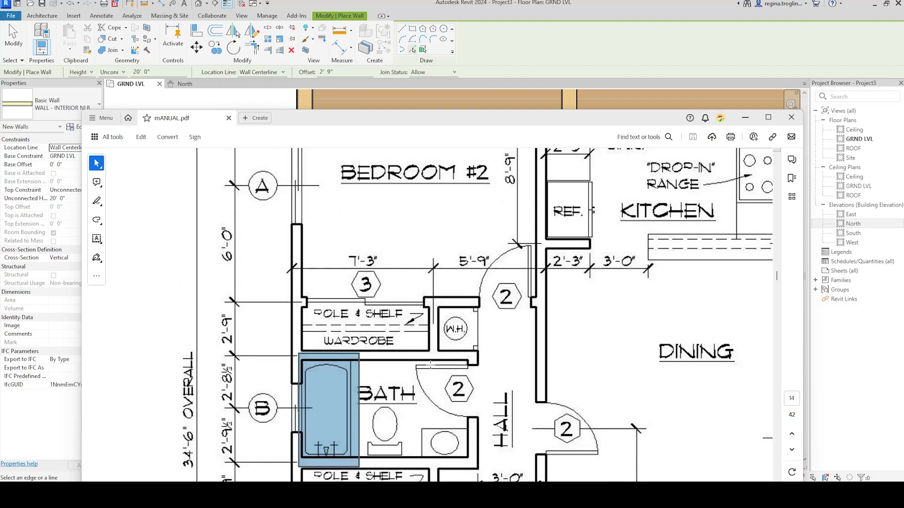
{"action": "scroll", "coordinate": [430, 365], "scroll_direction": "down", "scroll_amount": 6}
{"action": "scroll", "coordinate": [429, 365], "scroll_direction": "up", "scroll_amount": 2}
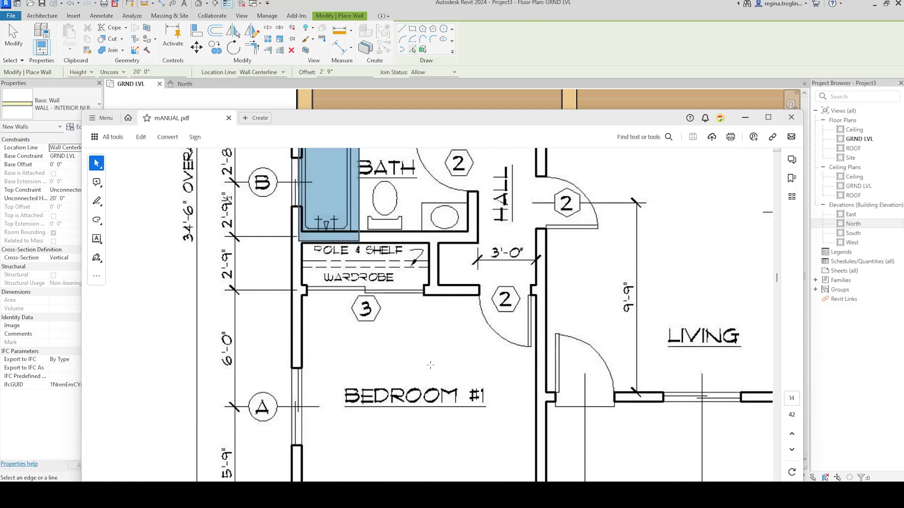
{"action": "scroll", "coordinate": [398, 275], "scroll_direction": "up", "scroll_amount": 4}
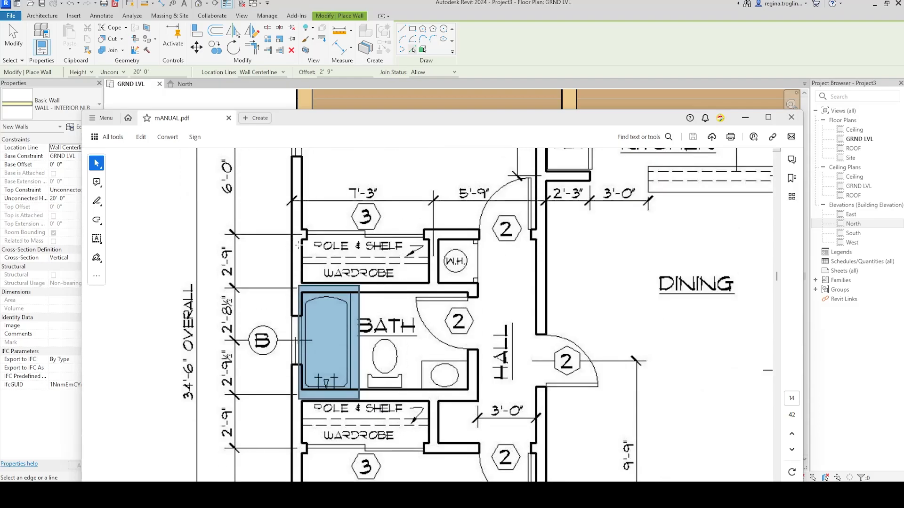
Step: Compare the Bedroom #2 half with the Bedroom #1 half of the whole PDF floor plan, and return to the Revit plan
{"action": "scroll", "coordinate": [298, 245], "scroll_direction": "down", "scroll_amount": 4, "text": "ctrl"}
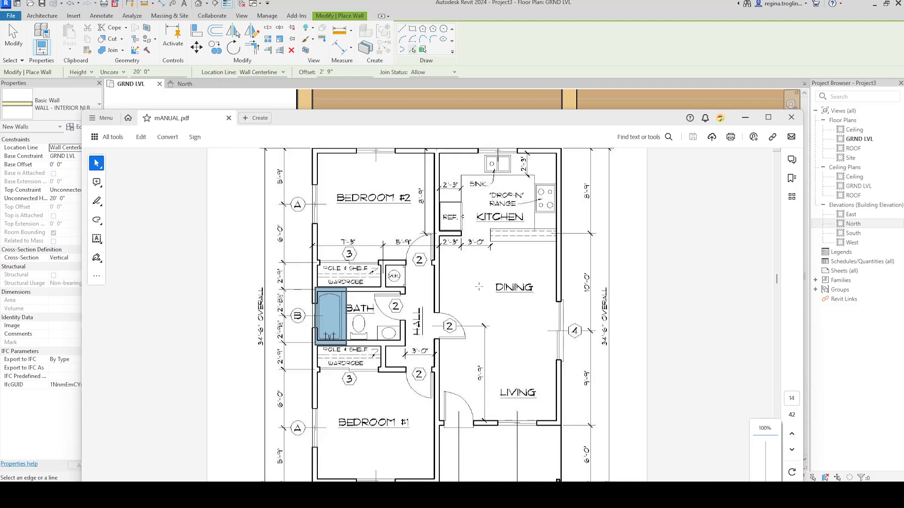
{"action": "scroll", "coordinate": [479, 286], "scroll_direction": "down", "scroll_amount": 1, "text": "ctrl"}
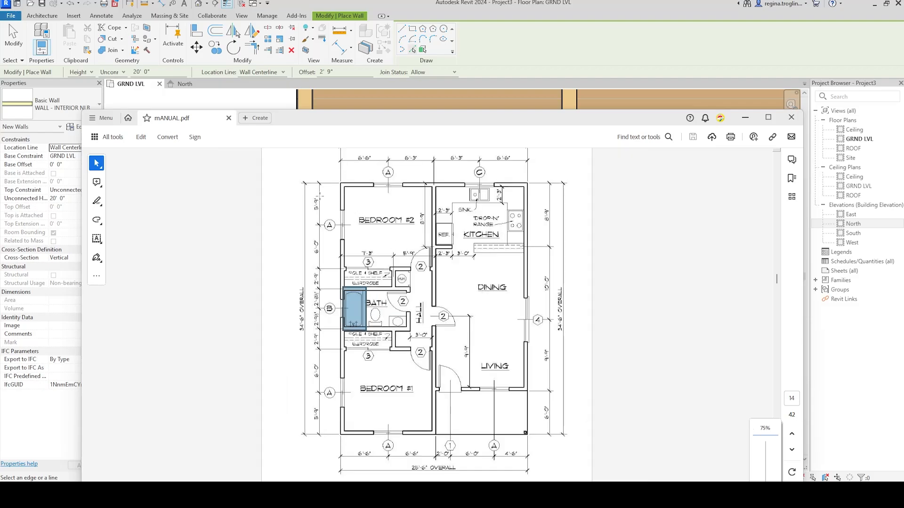
{"action": "left_click_drag", "start_coordinate": [317, 193], "coordinate": [461, 284]}
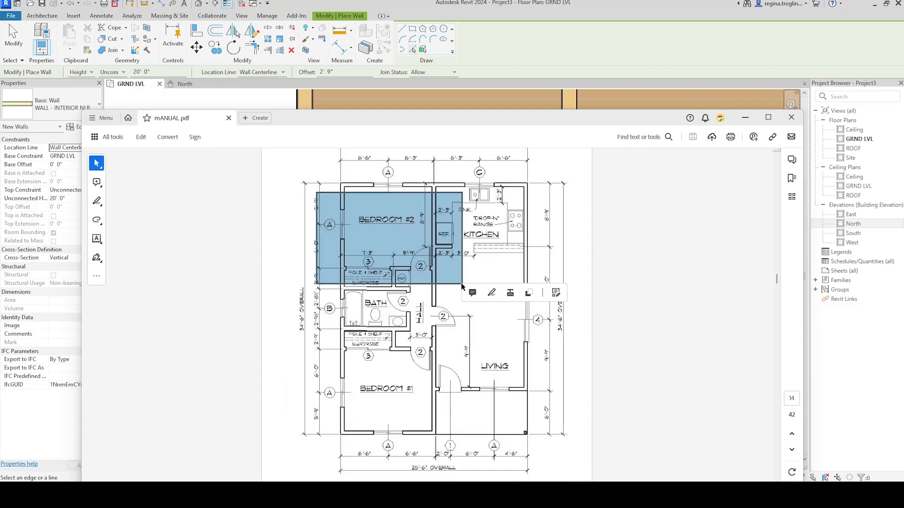
{"action": "left_click", "coordinate": [251, 350]}
{"action": "left_click_drag", "start_coordinate": [309, 321], "coordinate": [439, 442]}
{"action": "left_click", "coordinate": [738, 349]}
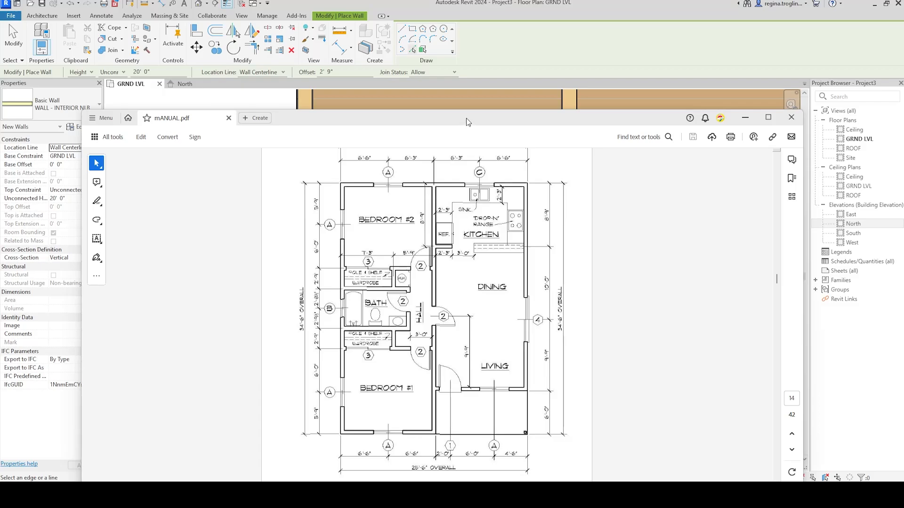
{"action": "left_click_drag", "start_coordinate": [300, 308], "coordinate": [457, 454]}
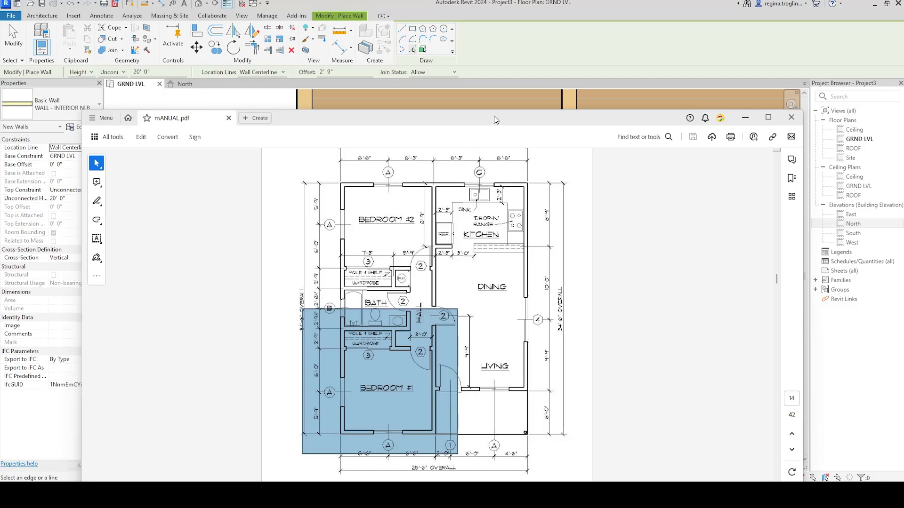
{"action": "left_click_drag", "start_coordinate": [494, 116], "coordinate": [903, 141]}
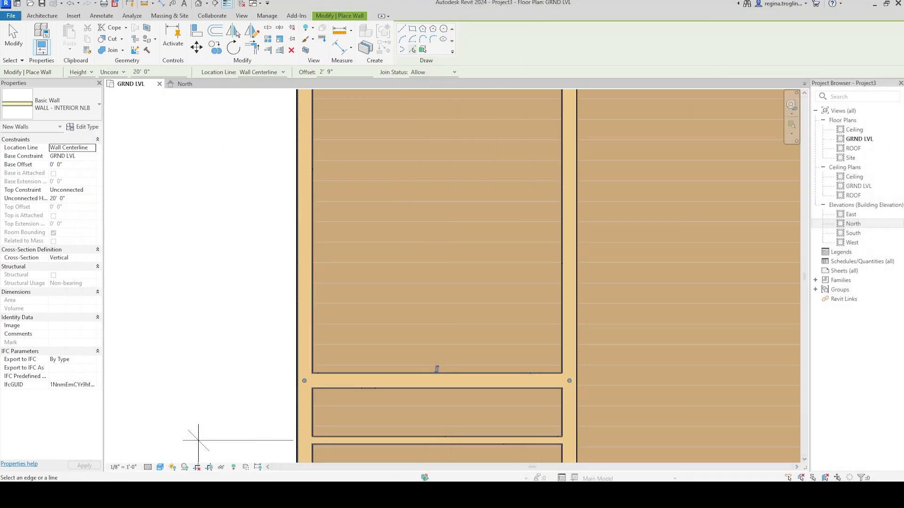
Step: Mirror copies of the two horizontal interior walls about a horizontal axis drawn through the midpoint of the bedroom-side exterior wall
{"action": "scroll", "coordinate": [380, 232], "scroll_direction": "down", "scroll_amount": 4}
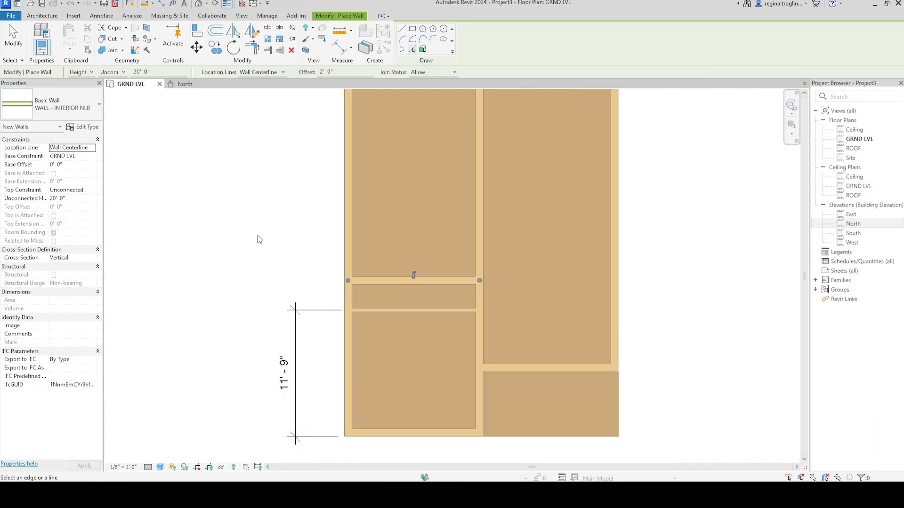
{"action": "key", "text": "Escape"}
{"action": "key", "text": "Escape"}
{"action": "left_click", "coordinate": [427, 275]}
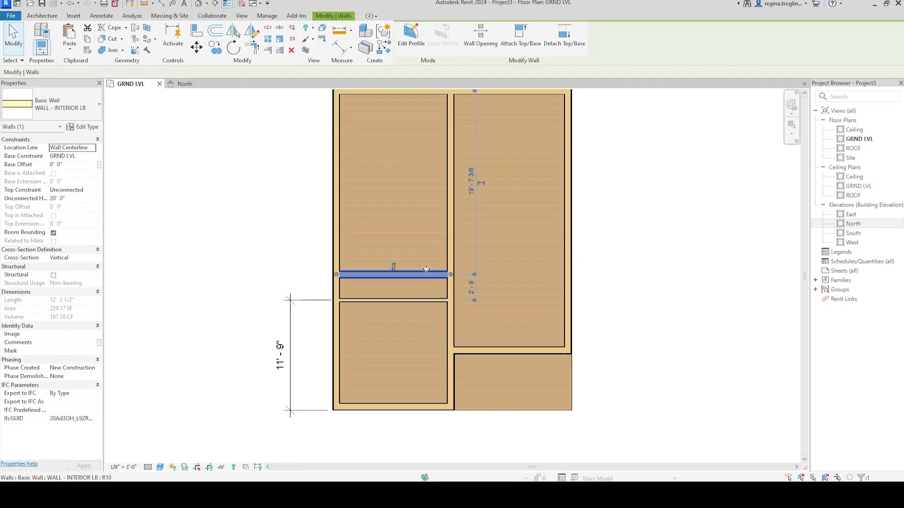
{"action": "left_click", "coordinate": [442, 300], "text": "ctrl"}
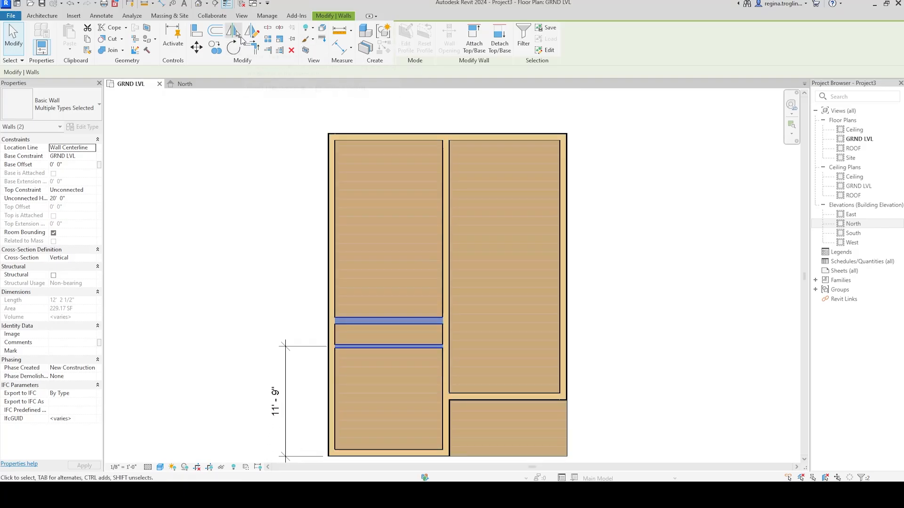
{"action": "left_click", "coordinate": [251, 33]}
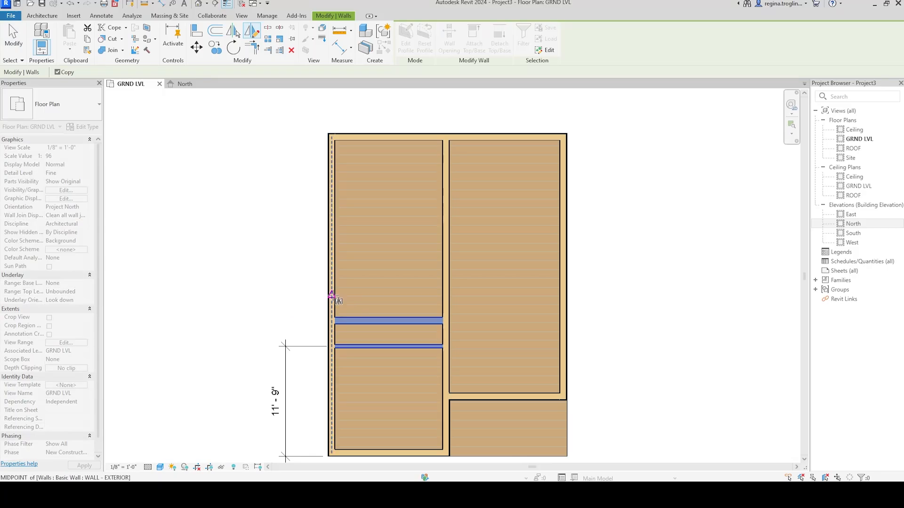
{"action": "left_click", "coordinate": [331, 295]}
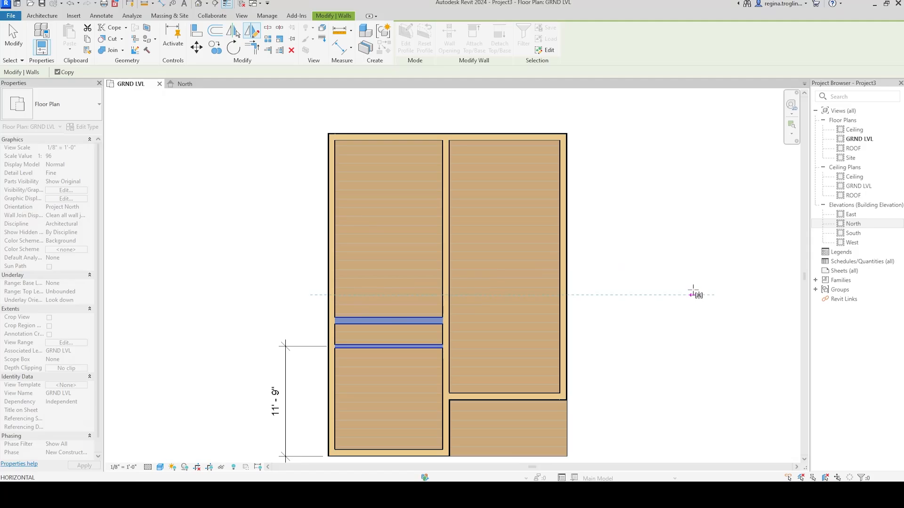
{"action": "left_click", "coordinate": [696, 295]}
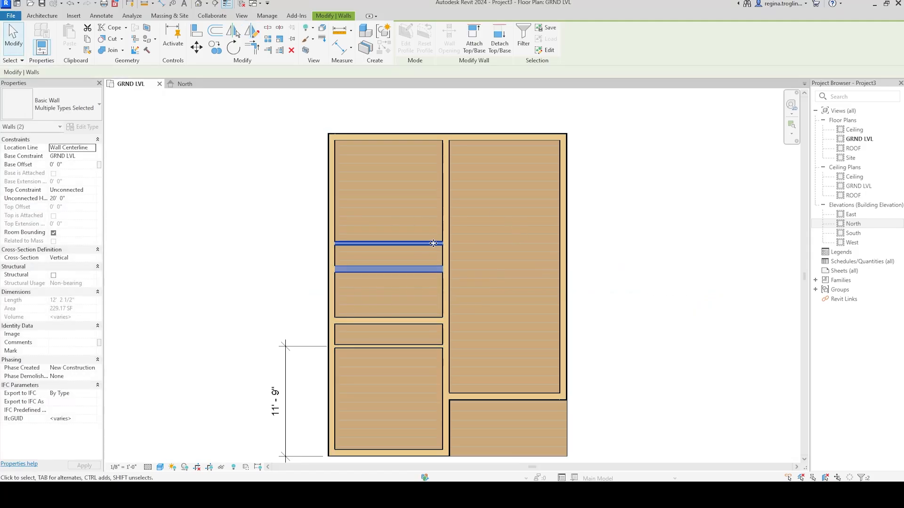
Step: Change the mirrored load-bearing wall between the Bedroom #2 wardrobe strip and the bath to type WALL - INTERIOR NLB
{"action": "scroll", "coordinate": [400, 255], "scroll_direction": "up", "scroll_amount": 3}
{"action": "left_click", "coordinate": [238, 289]}
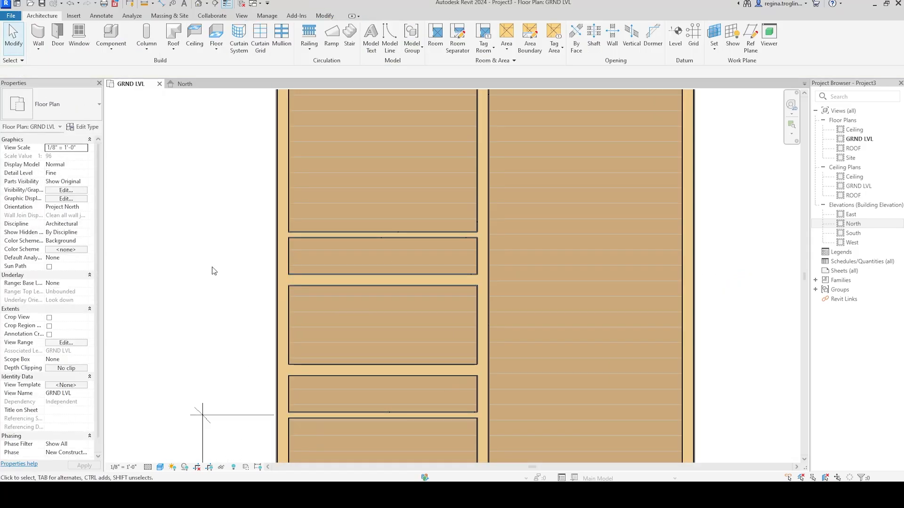
{"action": "left_click", "coordinate": [352, 280]}
{"action": "left_click", "coordinate": [70, 111]}
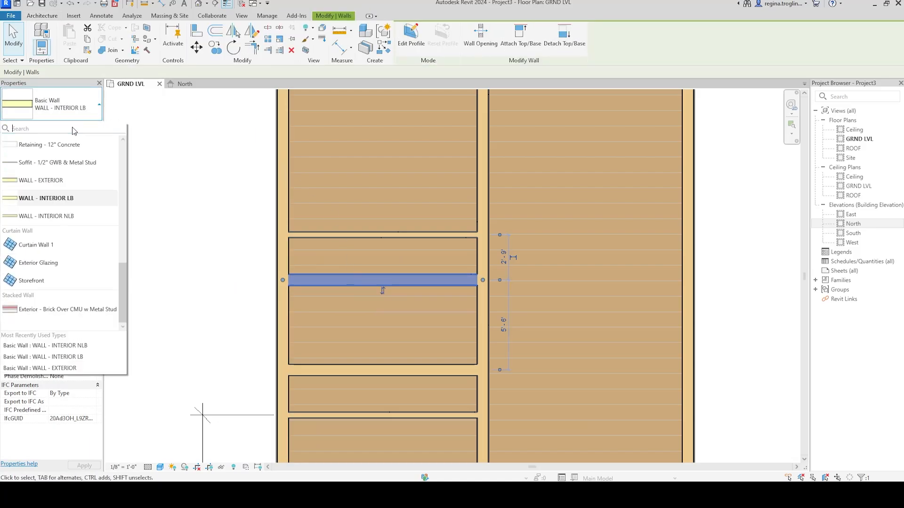
{"action": "left_click", "coordinate": [80, 216]}
{"action": "left_click", "coordinate": [224, 300]}
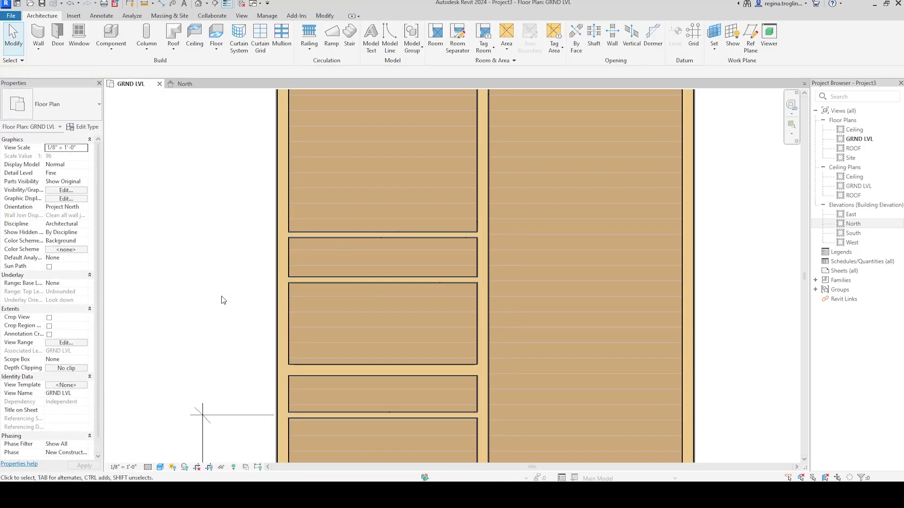
{"action": "scroll", "coordinate": [224, 300], "scroll_direction": "down", "scroll_amount": 2}
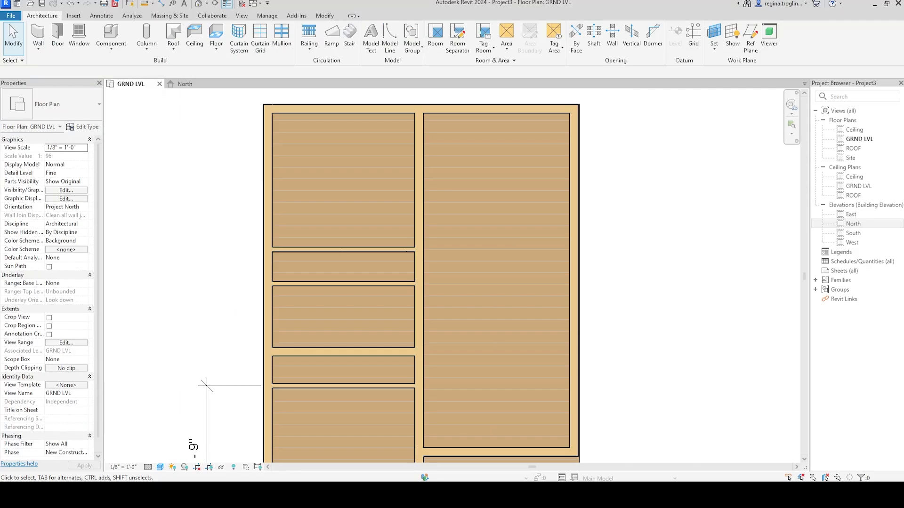
Step: Examine the hall, bath and wardrobe partition dimensions in the mANUAL.pdf floor plan, and return to the Revit plan
{"action": "left_click_drag", "start_coordinate": [903, 212], "coordinate": [624, 50]}
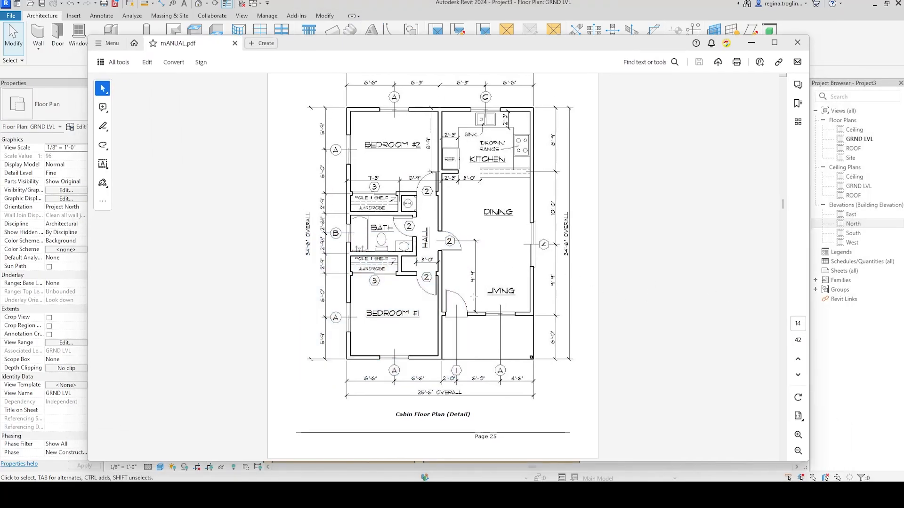
{"action": "scroll", "coordinate": [435, 252], "scroll_direction": "up", "scroll_amount": 3}
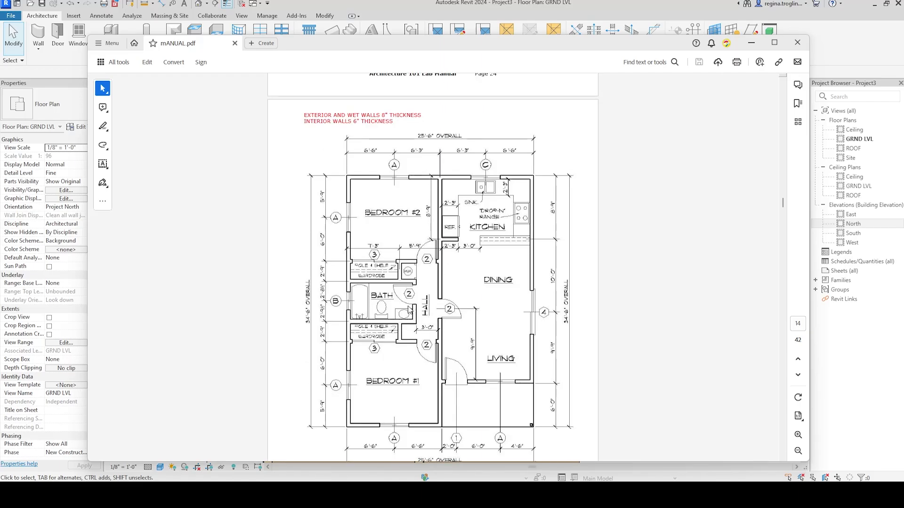
{"action": "left_click", "coordinate": [408, 308]}
{"action": "scroll", "coordinate": [431, 329], "scroll_direction": "up", "scroll_amount": 3, "text": "ctrl"}
{"action": "left_click", "coordinate": [439, 251]}
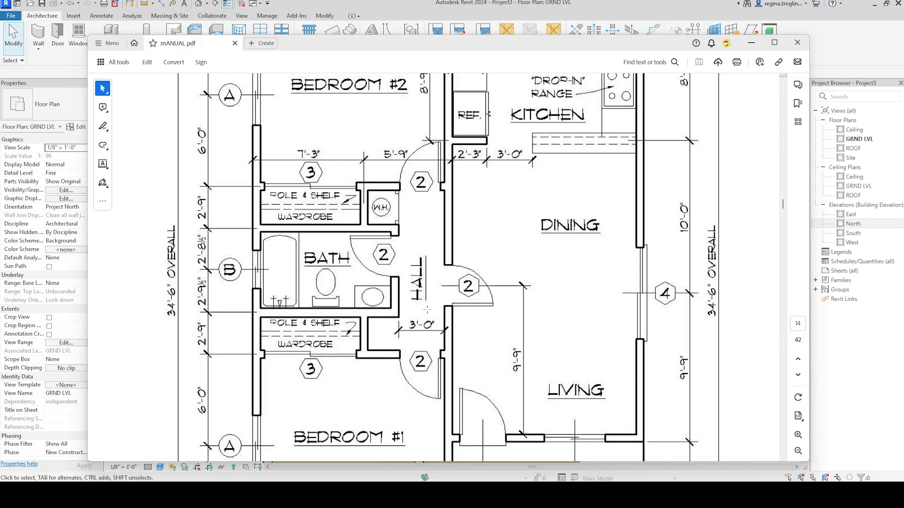
{"action": "scroll", "coordinate": [403, 389], "scroll_direction": "up", "scroll_amount": 1}
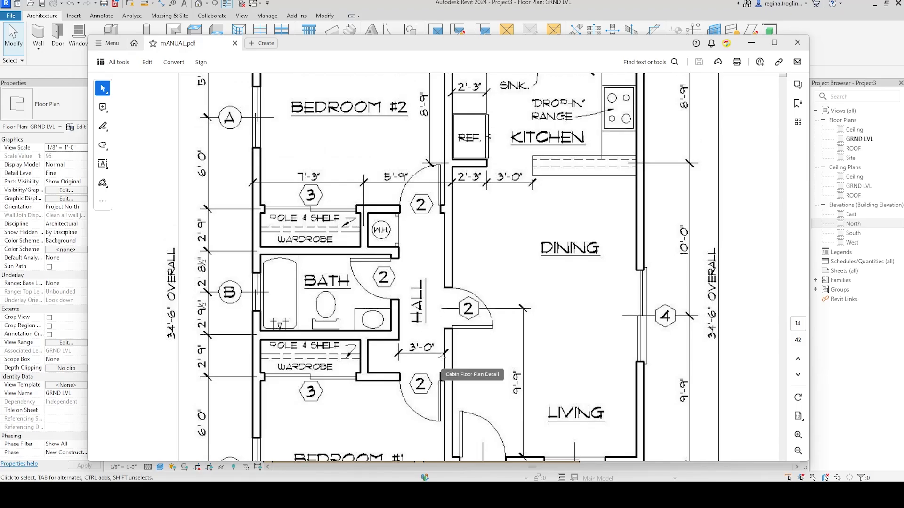
{"action": "left_click_drag", "start_coordinate": [445, 350], "coordinate": [397, 366]}
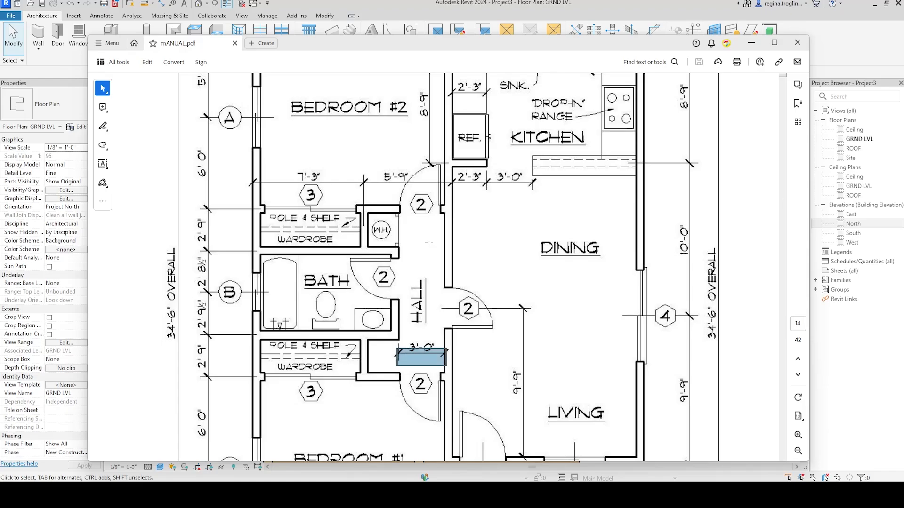
{"action": "left_click", "coordinate": [409, 188]}
{"action": "left_click", "coordinate": [358, 167]}
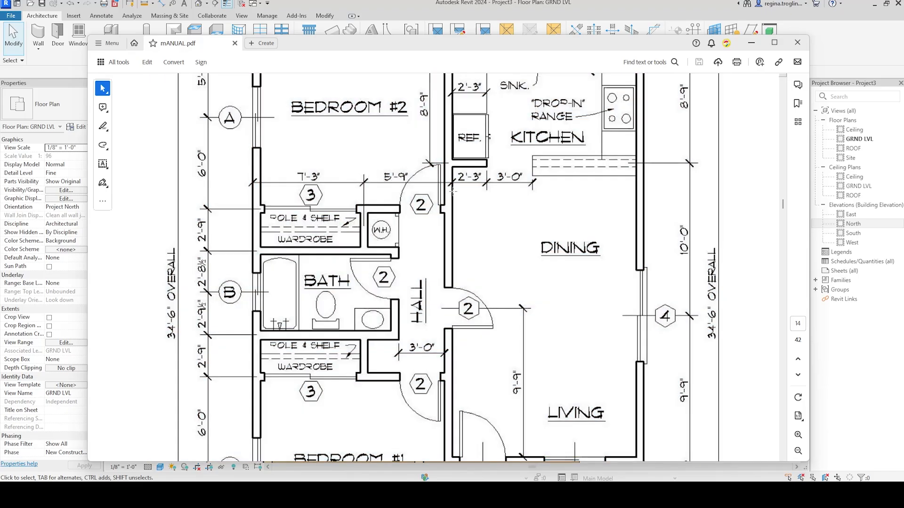
{"action": "left_click_drag", "start_coordinate": [461, 189], "coordinate": [357, 167]}
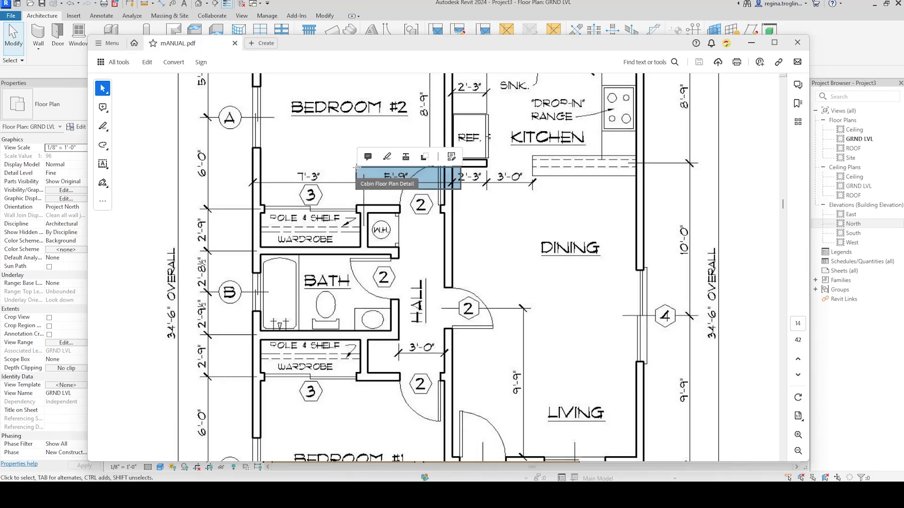
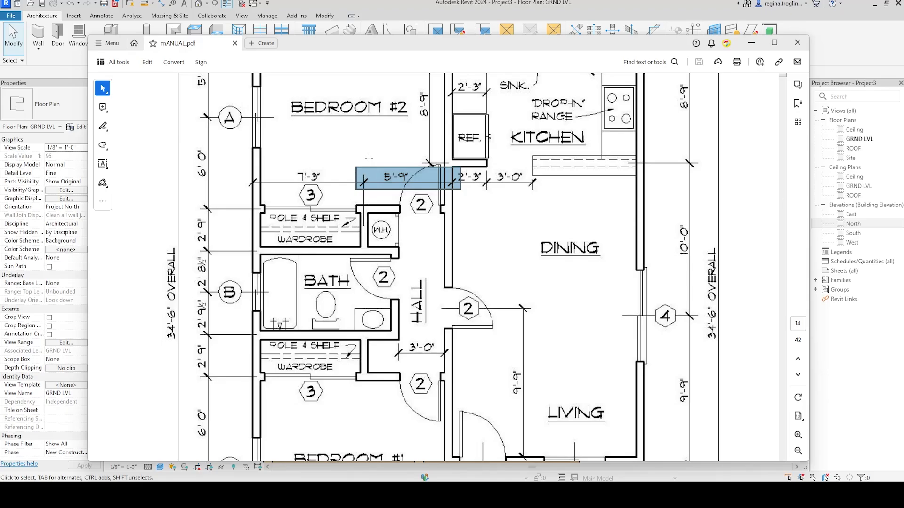
{"action": "left_click_drag", "start_coordinate": [515, 48], "coordinate": [903, 170]}
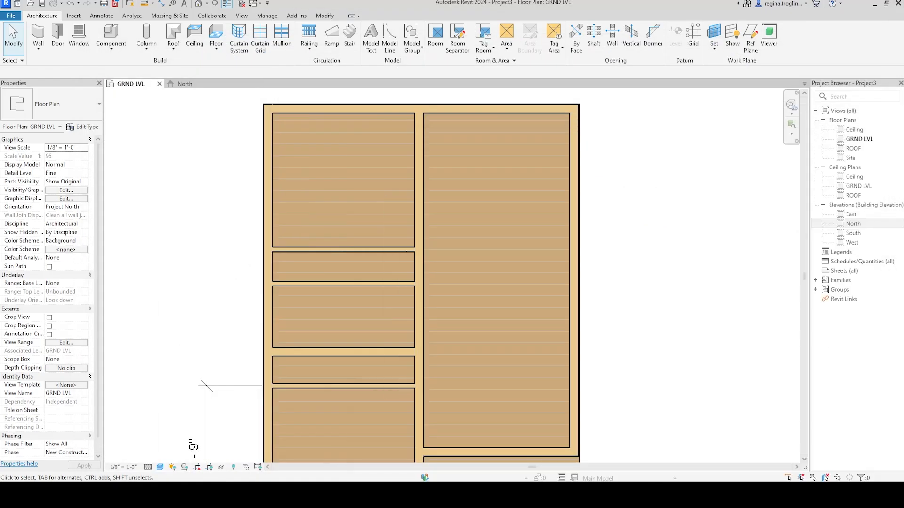
Step: Draw two vertical WALL - INTERIOR NLB walls across the wardrobe and bath strips, about 2' 9" from the vertical bearing wall and 1' 7" apart
{"action": "scroll", "coordinate": [381, 385], "scroll_direction": "up", "scroll_amount": 2}
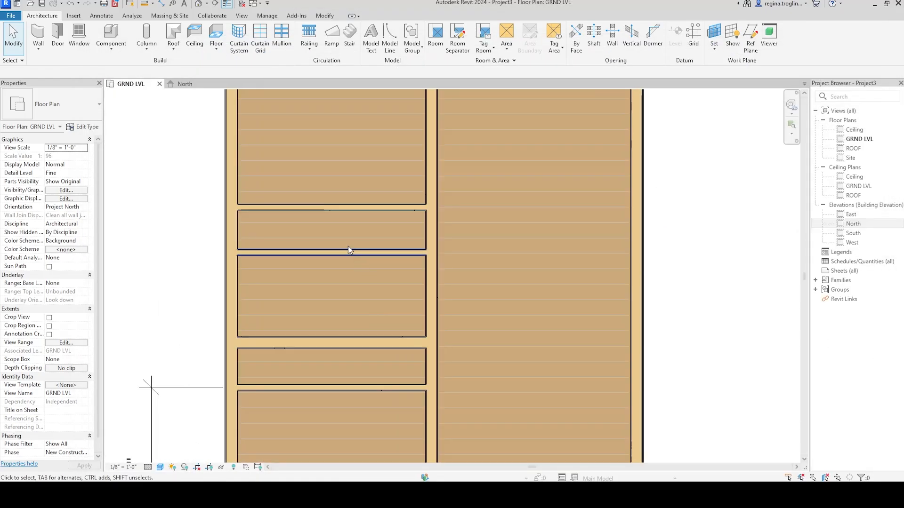
{"action": "left_click", "coordinate": [41, 33]}
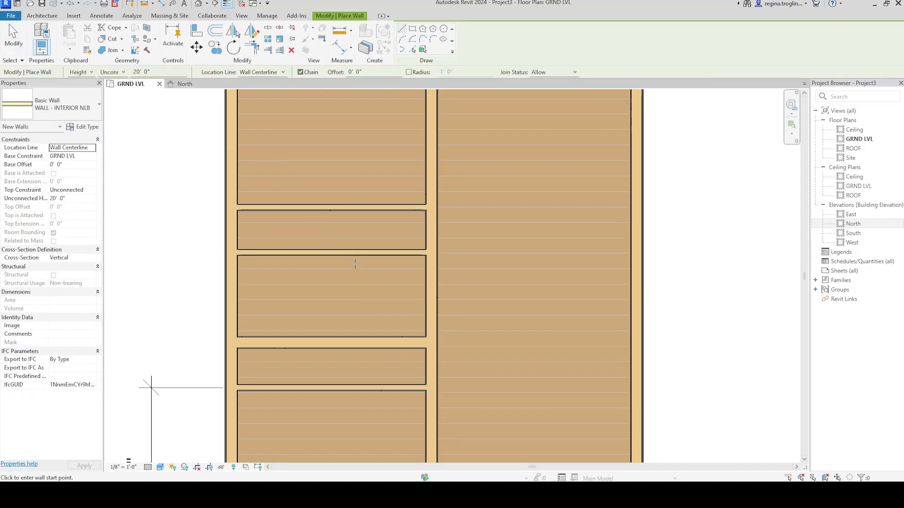
{"action": "left_click", "coordinate": [386, 207]}
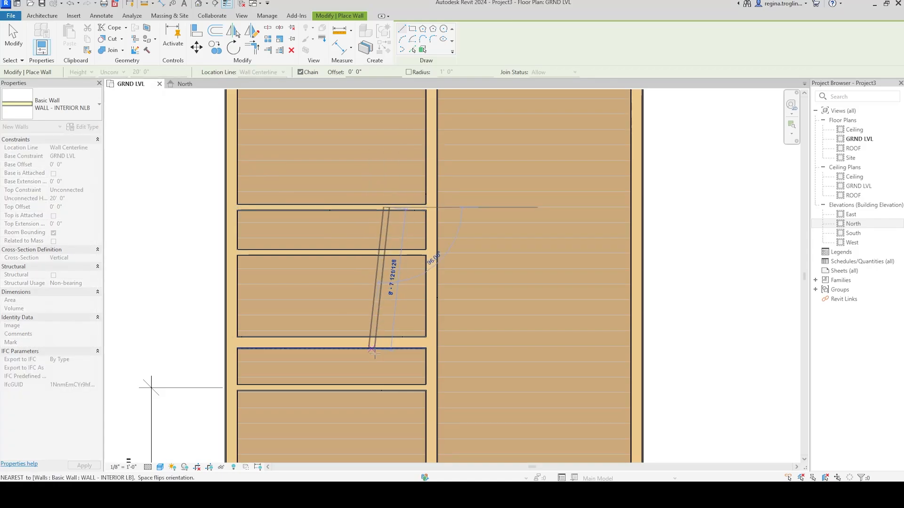
{"action": "left_click", "coordinate": [386, 388]}
{"action": "key", "text": "Escape"}
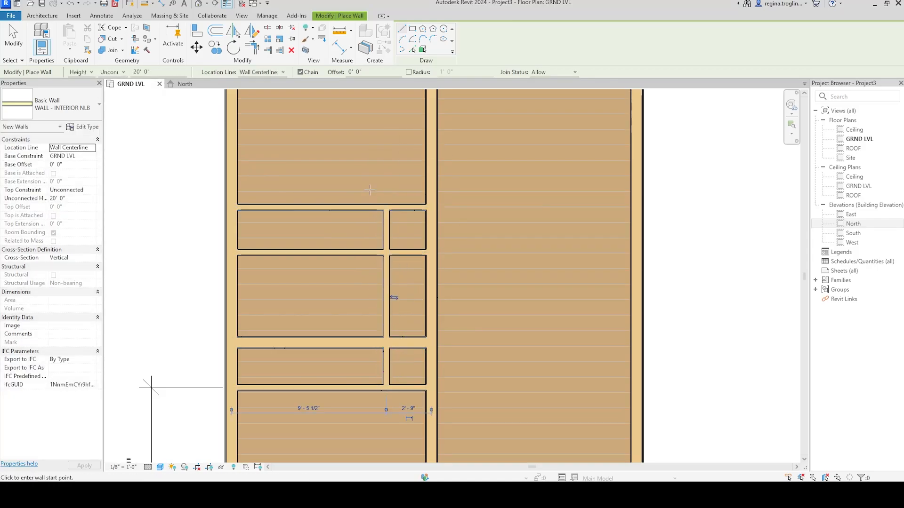
{"action": "left_click", "coordinate": [360, 207]}
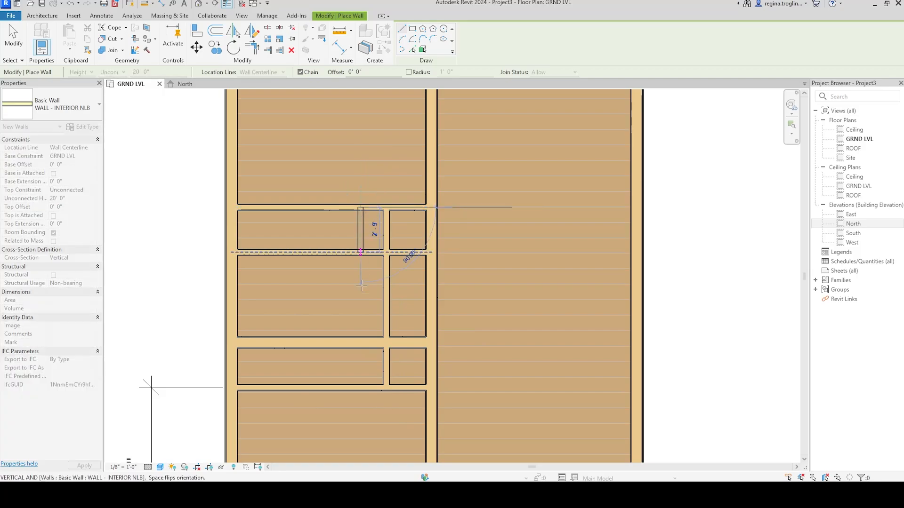
{"action": "left_click", "coordinate": [360, 388]}
{"action": "key", "text": "Escape"}
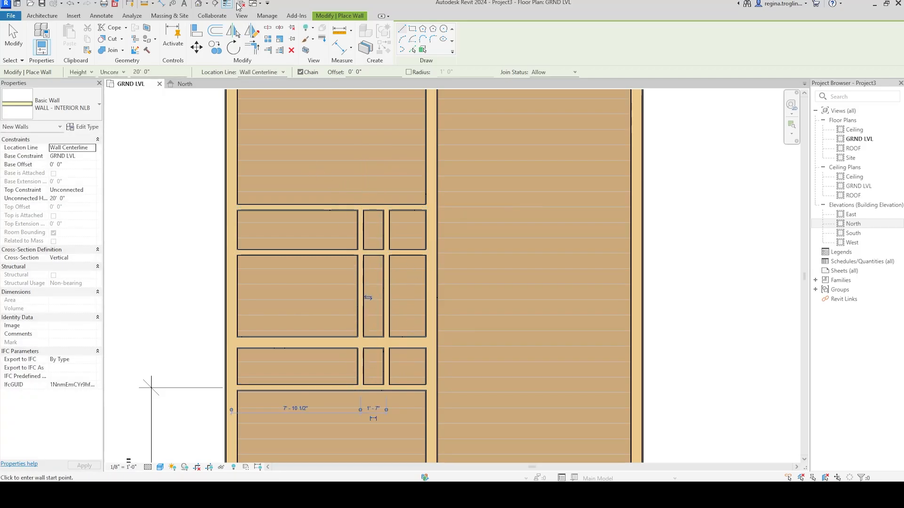
{"action": "left_click", "coordinate": [269, 29]}
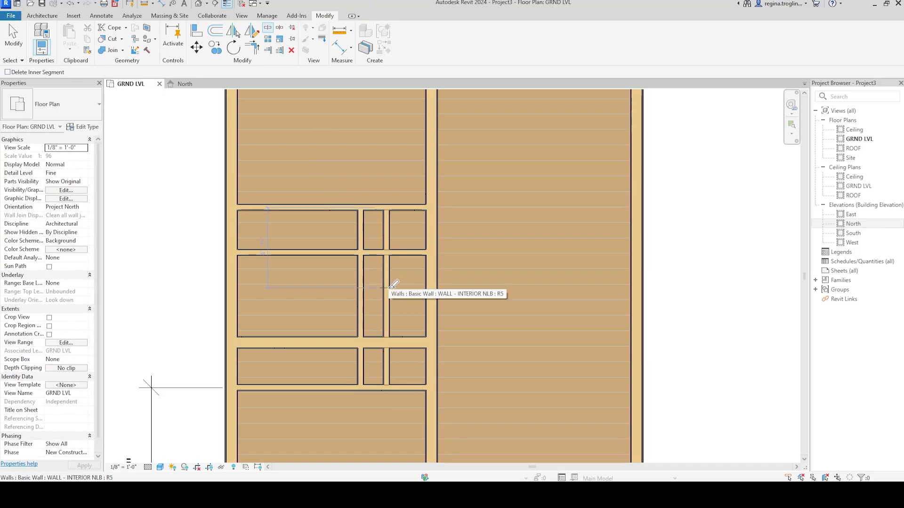
{"action": "left_click", "coordinate": [367, 292]}
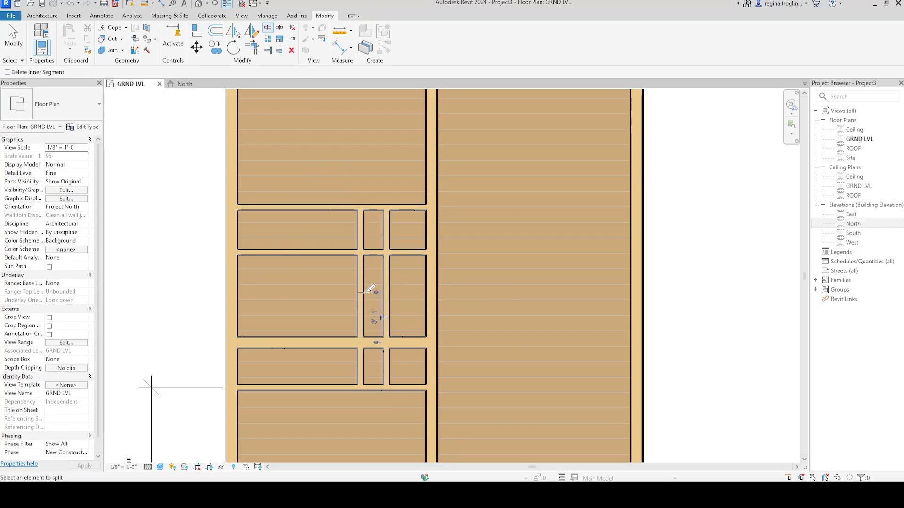
{"action": "key", "text": "Escape"}
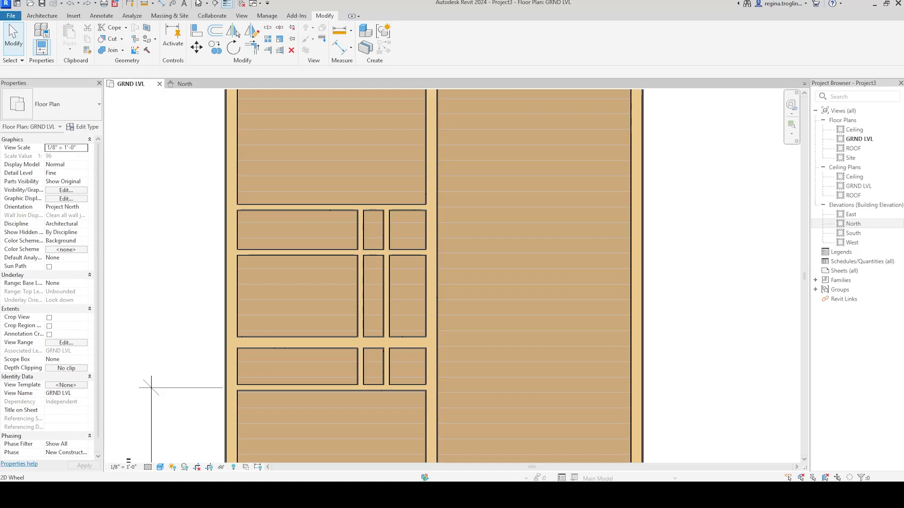
Step: Place an aligned dimension from the living-side face of the vertical bearing wall to the centerline of the farther vertical partition
{"action": "left_click", "coordinate": [160, 5]}
{"action": "scroll", "coordinate": [375, 218], "scroll_direction": "up", "scroll_amount": 5}
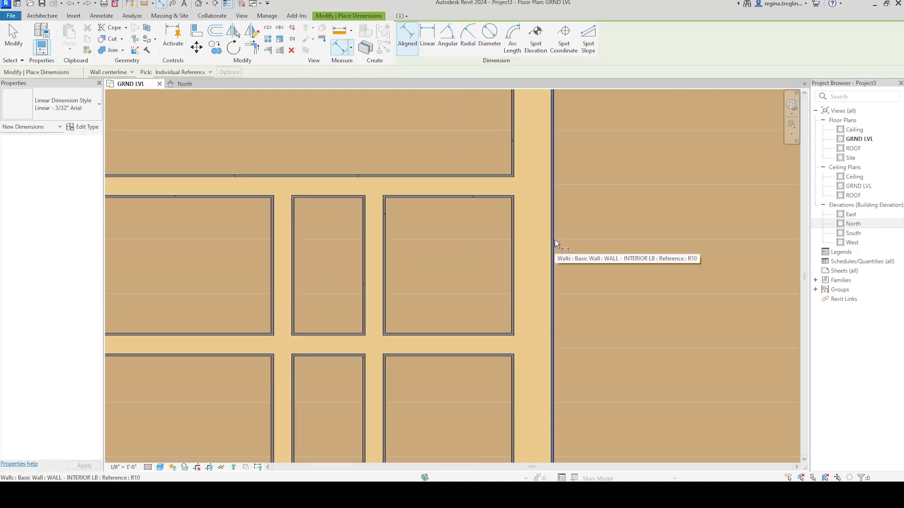
{"action": "left_click", "coordinate": [555, 239]}
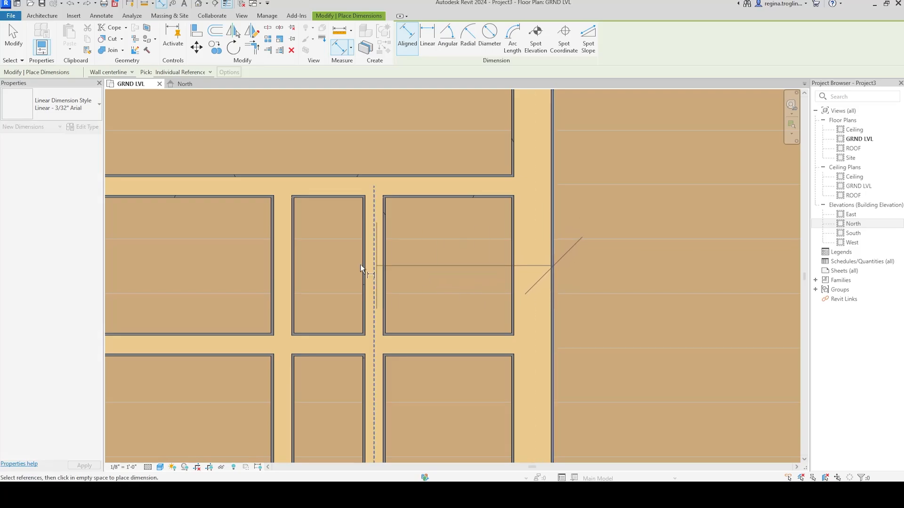
{"action": "left_click", "coordinate": [279, 231]}
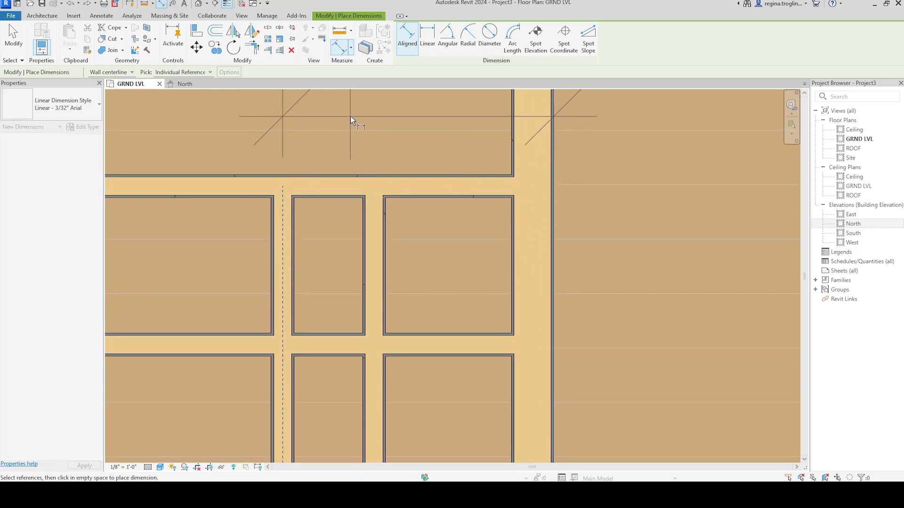
{"action": "scroll", "coordinate": [358, 132], "scroll_direction": "down", "scroll_amount": 2}
{"action": "scroll", "coordinate": [367, 155], "scroll_direction": "down", "scroll_amount": 2}
Step: Place an aligned dimension across the hall, between the facing sides of the vertical bearing wall and the nearer partition
{"action": "scroll", "coordinate": [402, 217], "scroll_direction": "up", "scroll_amount": 2}
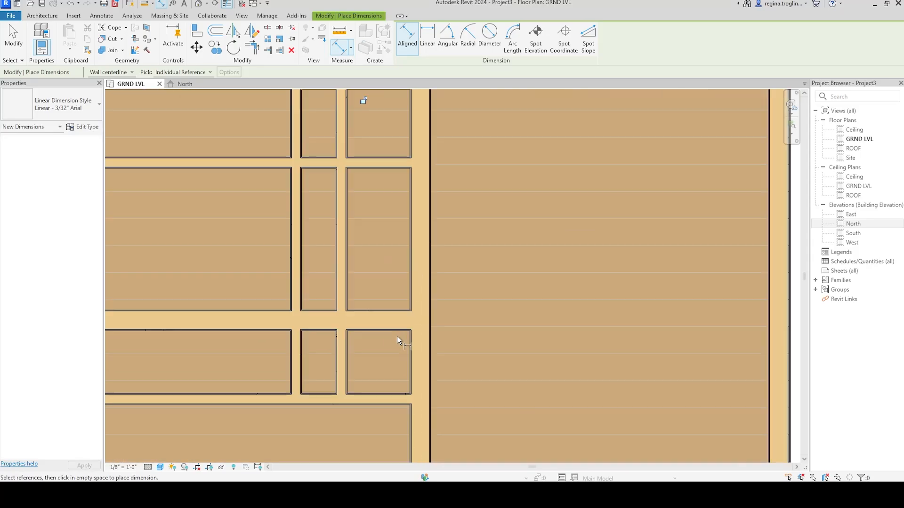
{"action": "scroll", "coordinate": [399, 327], "scroll_direction": "up", "scroll_amount": 2}
{"action": "left_click", "coordinate": [418, 264]}
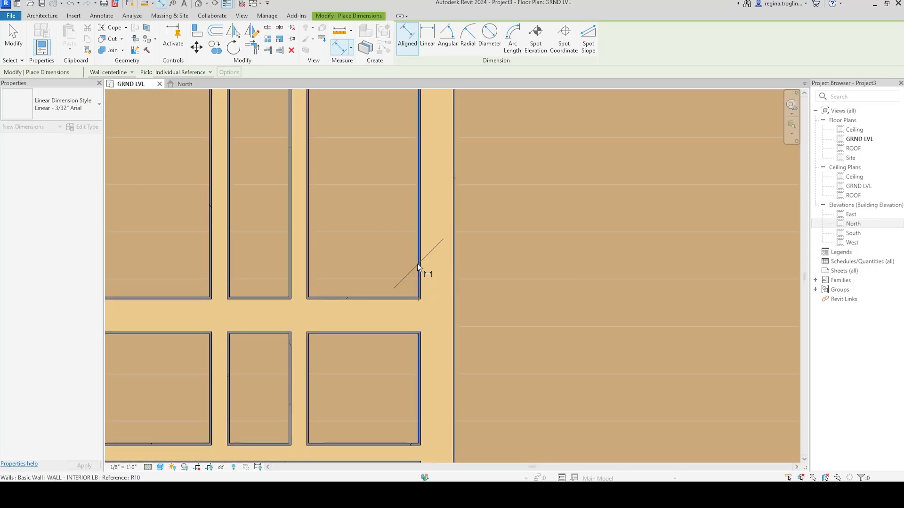
{"action": "left_click", "coordinate": [308, 262]}
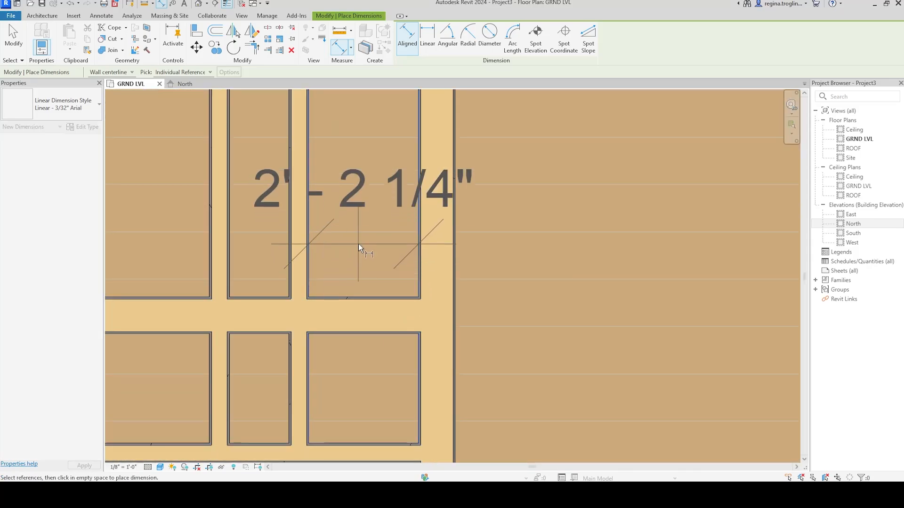
{"action": "left_click", "coordinate": [360, 242]}
{"action": "scroll", "coordinate": [378, 282], "scroll_direction": "down", "scroll_amount": 3}
{"action": "key", "text": "Escape"}
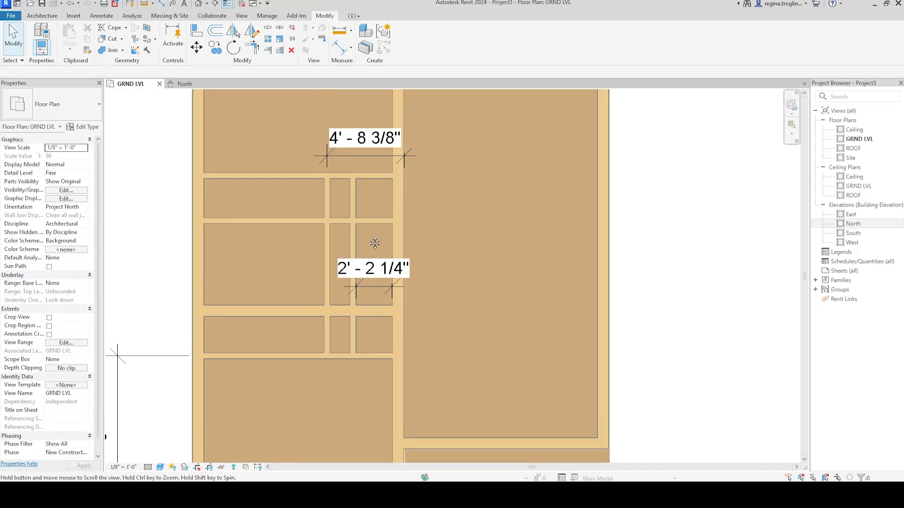
Step: Move the farther vertical partition by setting its dimension from the bearing wall to 5' 9"
{"action": "left_click", "coordinate": [329, 218]}
{"action": "left_click", "coordinate": [366, 166]}
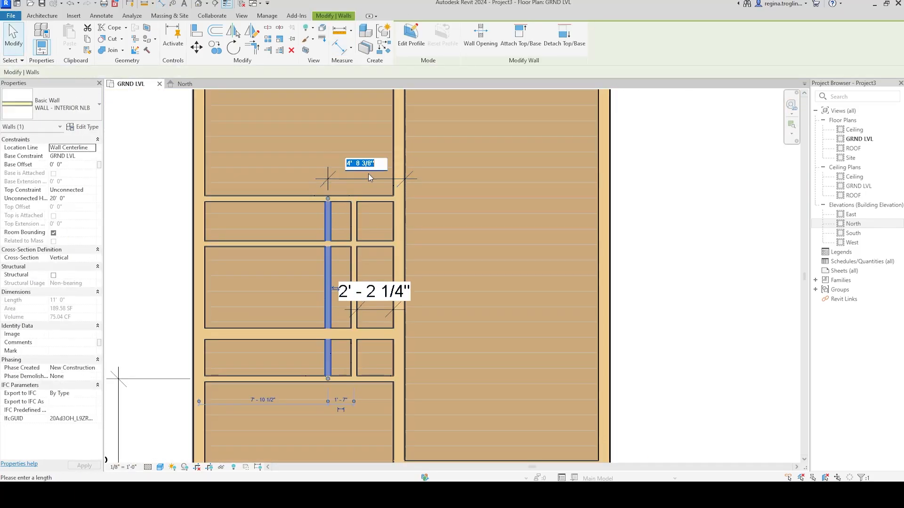
{"action": "type", "text": "5 9"}
{"action": "key", "text": "Return"}
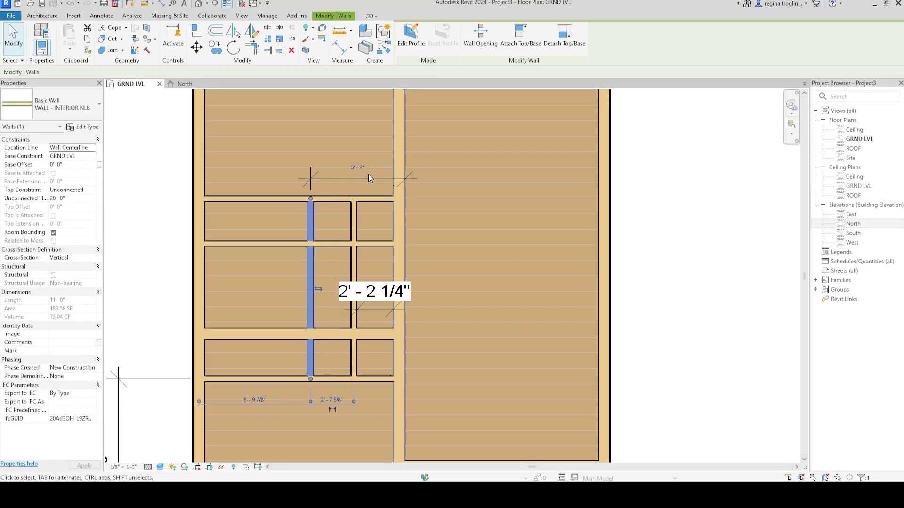
Step: Move the nearer vertical partition by setting the hall's clear width to 3' 0"
{"action": "left_click", "coordinate": [354, 213]}
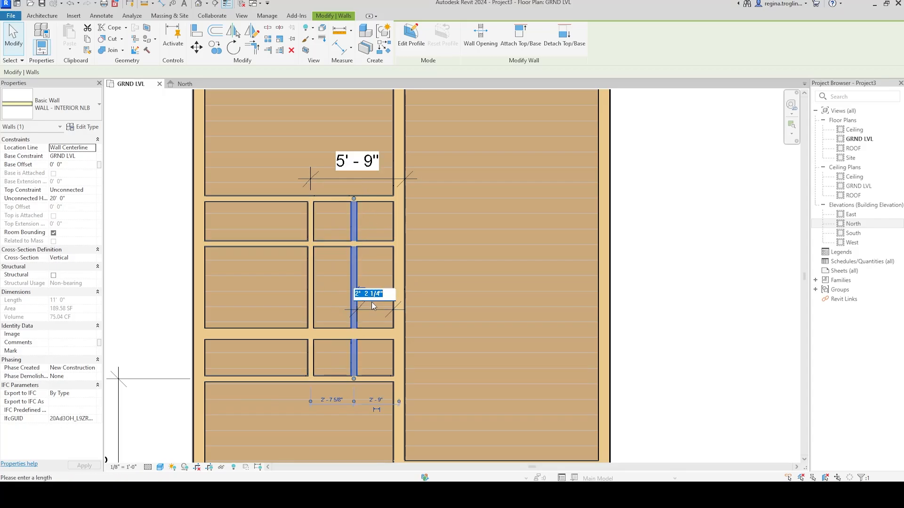
{"action": "type", "text": "3"}
{"action": "key", "text": "Return"}
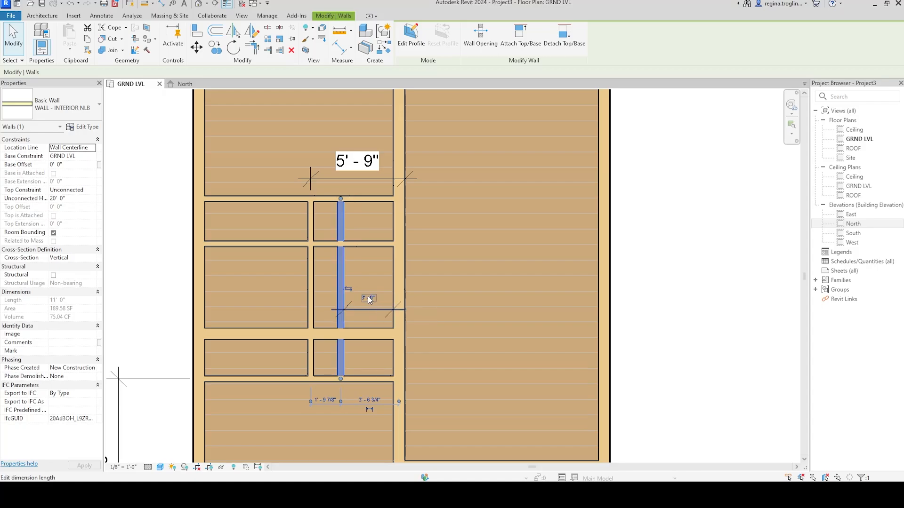
{"action": "left_click", "coordinate": [657, 232]}
Step: Shorten the two horizontal walls above and below the bath so they end at the hall partition instead of crossing the hall
{"action": "scroll", "coordinate": [352, 361], "scroll_direction": "up", "scroll_amount": 2}
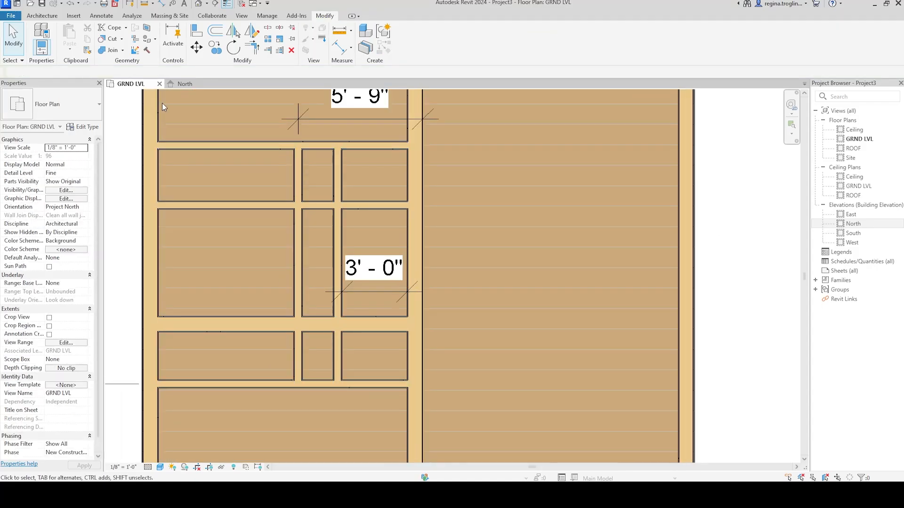
{"action": "left_click", "coordinate": [368, 318]}
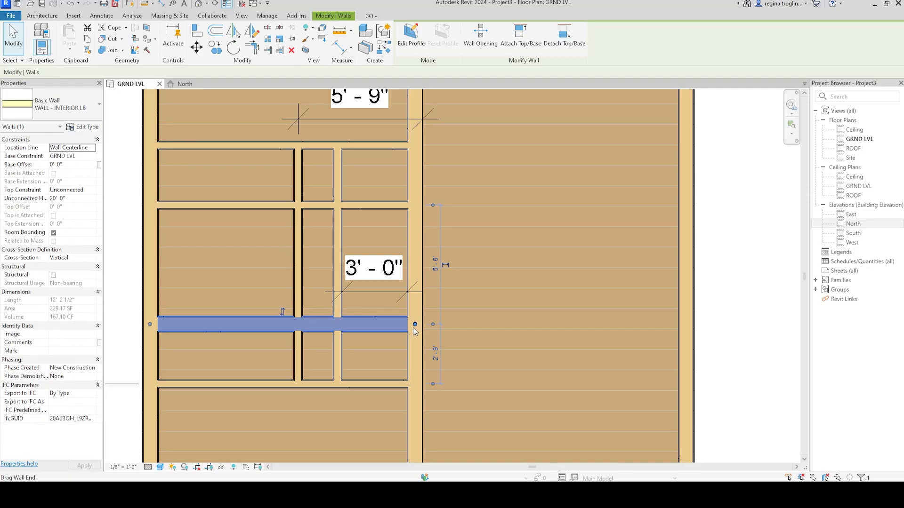
{"action": "left_click_drag", "start_coordinate": [415, 324], "coordinate": [338, 324]}
{"action": "left_click", "coordinate": [383, 208]}
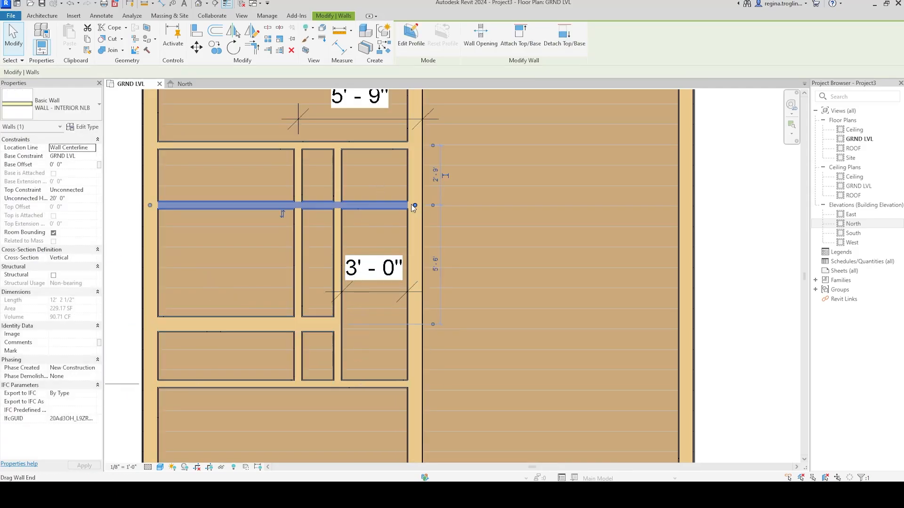
{"action": "left_click_drag", "start_coordinate": [412, 205], "coordinate": [338, 205]}
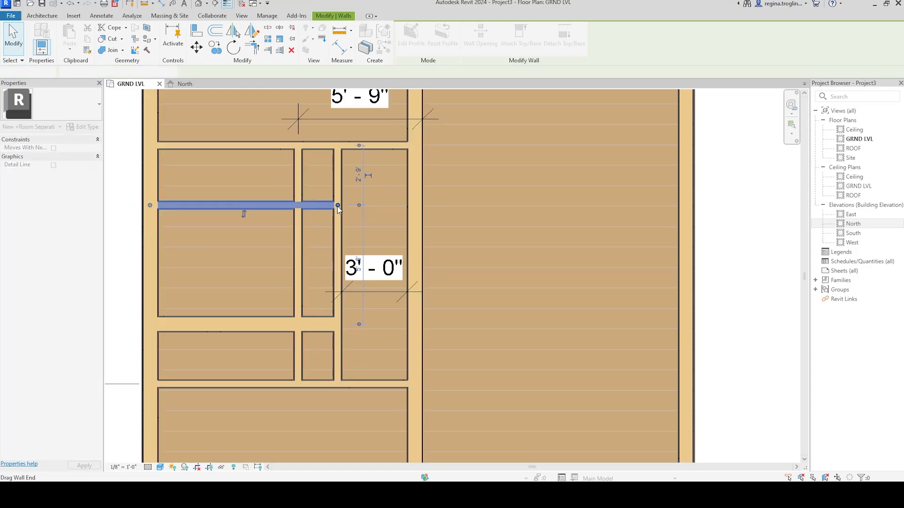
{"action": "left_click", "coordinate": [710, 269]}
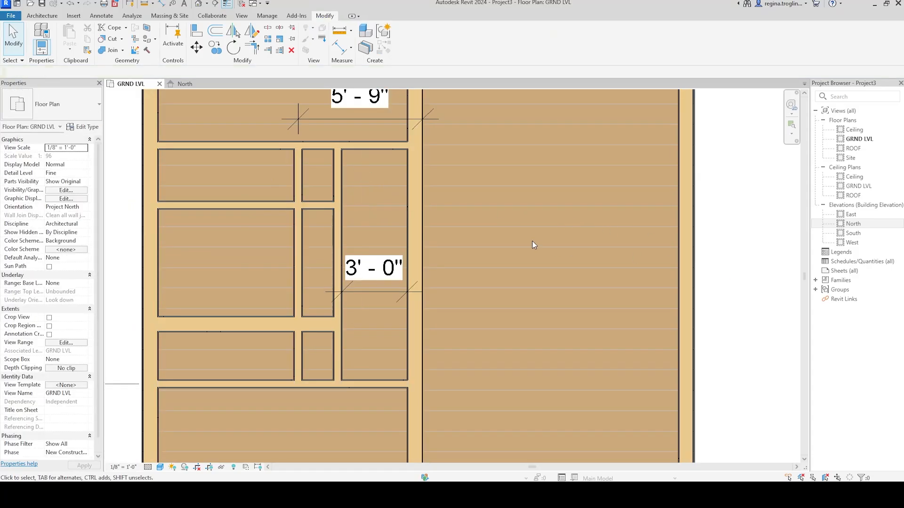
Step: Split the farther vertical partition inside the bath and pull both pieces back to the bath's horizontal walls, clearing the room
{"action": "left_click", "coordinate": [267, 28]}
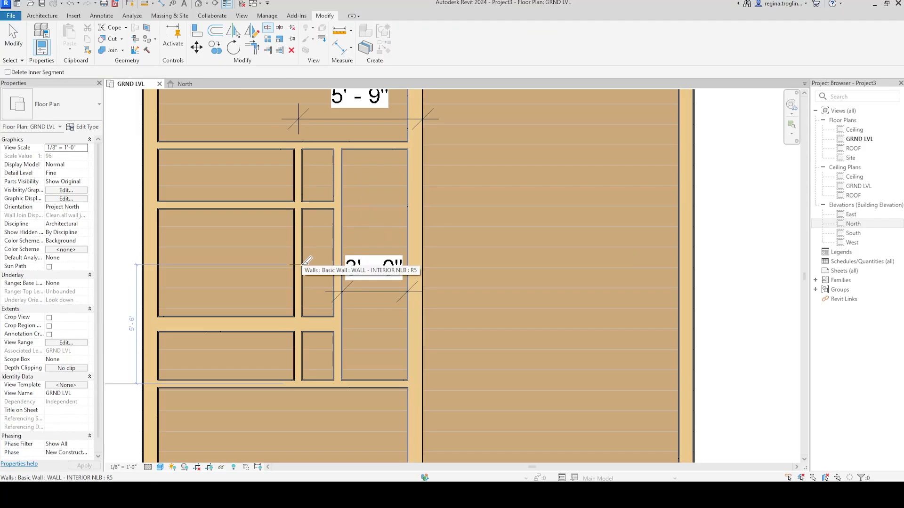
{"action": "left_click", "coordinate": [307, 263]}
{"action": "key", "text": "Escape"}
{"action": "left_click", "coordinate": [298, 257]}
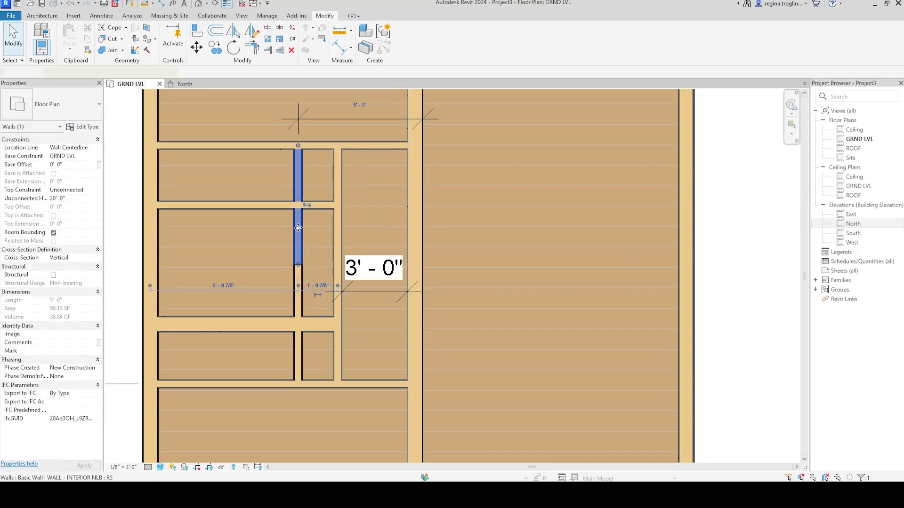
{"action": "left_click_drag", "start_coordinate": [297, 265], "coordinate": [298, 205]}
{"action": "left_click", "coordinate": [302, 275]}
{"action": "left_click_drag", "start_coordinate": [298, 265], "coordinate": [298, 328]}
{"action": "left_click", "coordinate": [741, 323]}
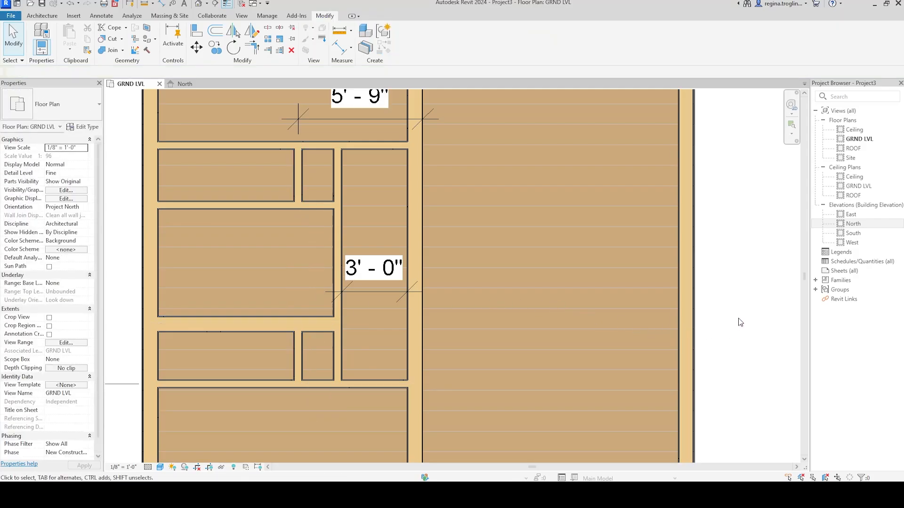
Step: Shorten the hall partition to end at the bearing wall below the bath, following the hall layout in the PDF floor plan
{"action": "left_click_drag", "start_coordinate": [480, 480], "coordinate": [432, 90]}
{"action": "left_click_drag", "start_coordinate": [356, 266], "coordinate": [398, 344]}
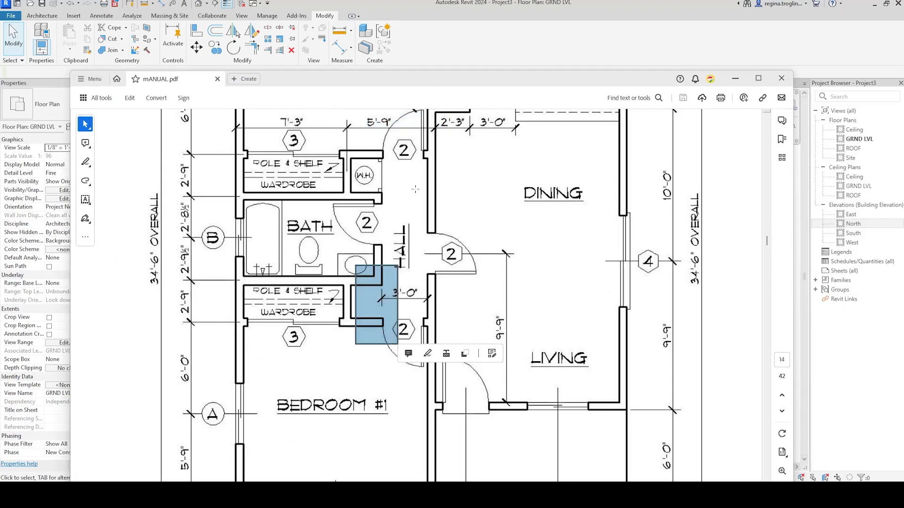
{"action": "left_click_drag", "start_coordinate": [363, 140], "coordinate": [402, 228]}
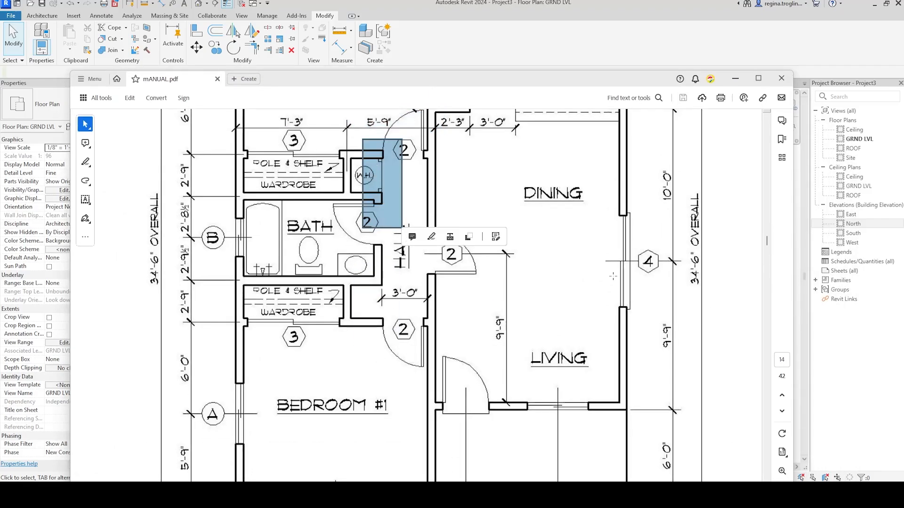
{"action": "left_click", "coordinate": [734, 303]}
{"action": "left_click_drag", "start_coordinate": [603, 81], "coordinate": [903, 52]}
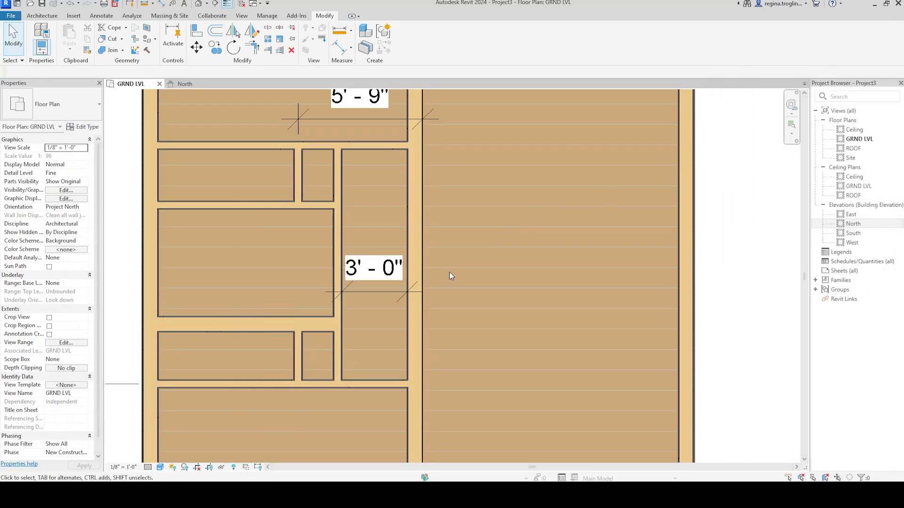
{"action": "scroll", "coordinate": [449, 272], "scroll_direction": "down", "scroll_amount": 2}
{"action": "scroll", "coordinate": [310, 349], "scroll_direction": "up", "scroll_amount": 2}
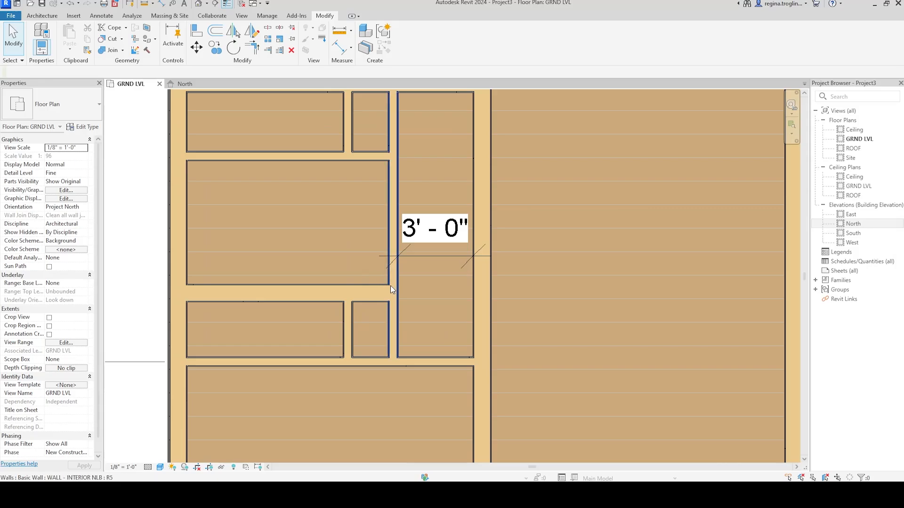
{"action": "scroll", "coordinate": [395, 280], "scroll_direction": "up", "scroll_amount": 1}
{"action": "scroll", "coordinate": [416, 259], "scroll_direction": "down", "scroll_amount": 3}
{"action": "scroll", "coordinate": [420, 259], "scroll_direction": "up", "scroll_amount": 2}
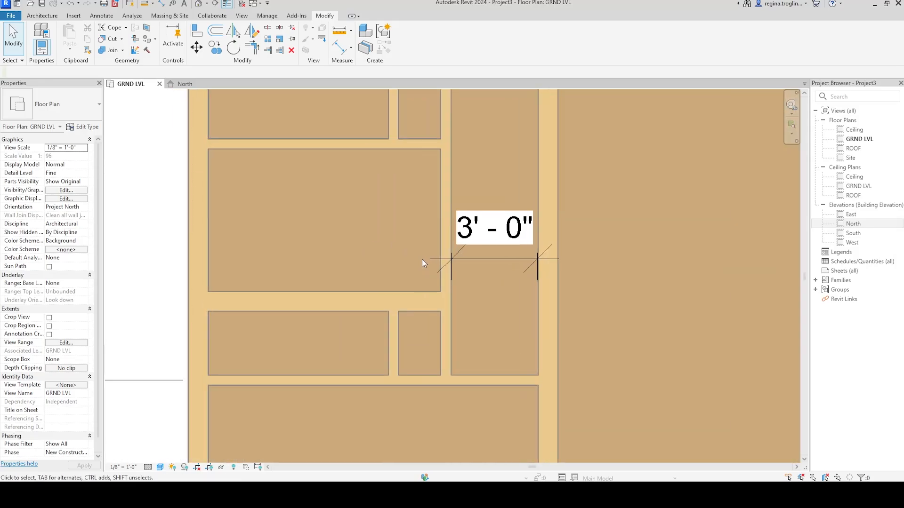
{"action": "left_click", "coordinate": [449, 350]}
{"action": "left_click_drag", "start_coordinate": [448, 380], "coordinate": [446, 302]}
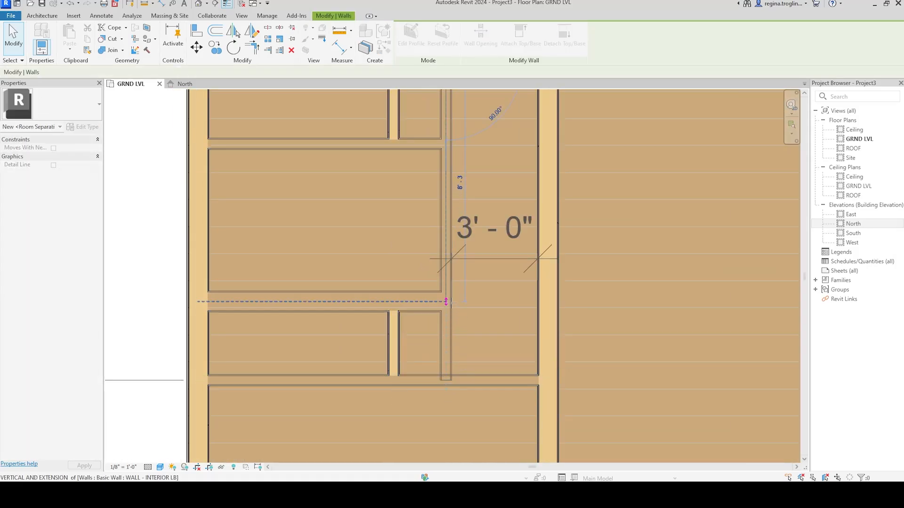
{"action": "left_click", "coordinate": [679, 294]}
Step: Delete the 3' 0" hall dimension and the 5' 9" partition dimension from the plan
{"action": "scroll", "coordinate": [679, 294], "scroll_direction": "down", "scroll_amount": 2}
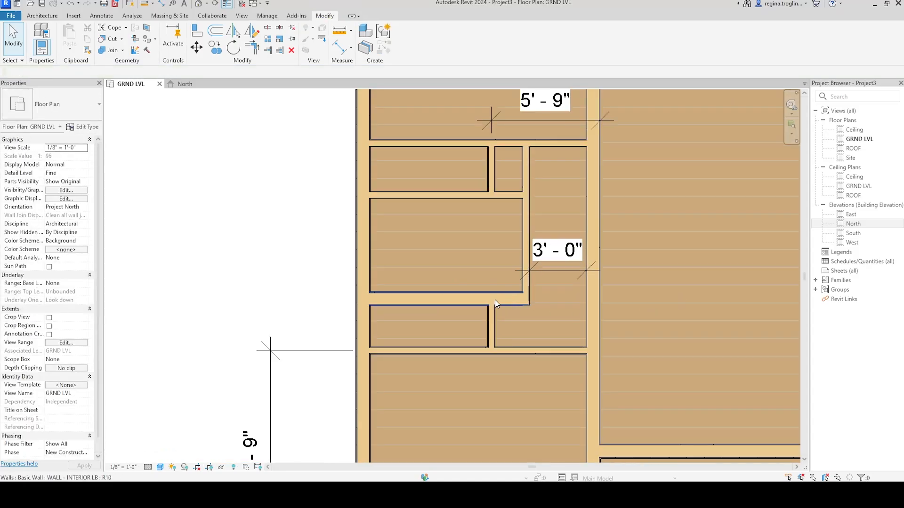
{"action": "scroll", "coordinate": [537, 325], "scroll_direction": "down", "scroll_amount": 3}
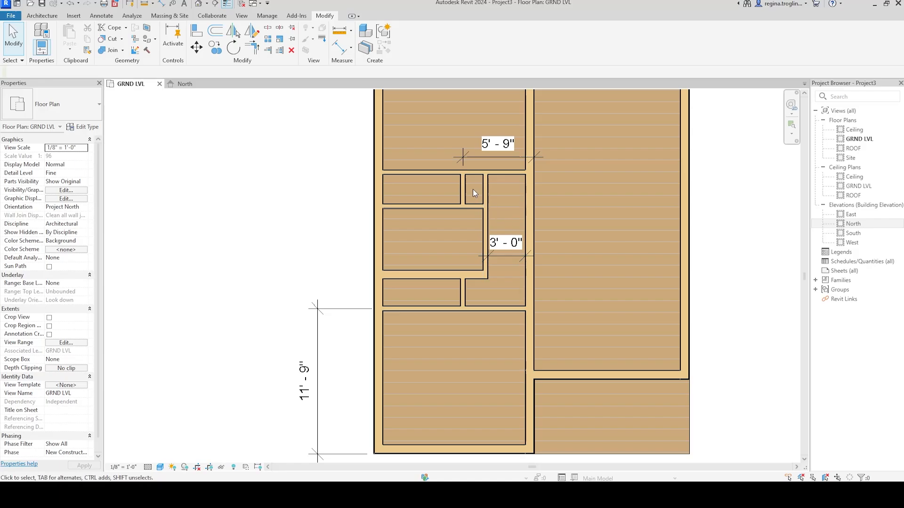
{"action": "left_click", "coordinate": [513, 258]}
{"action": "key", "text": "Delete"}
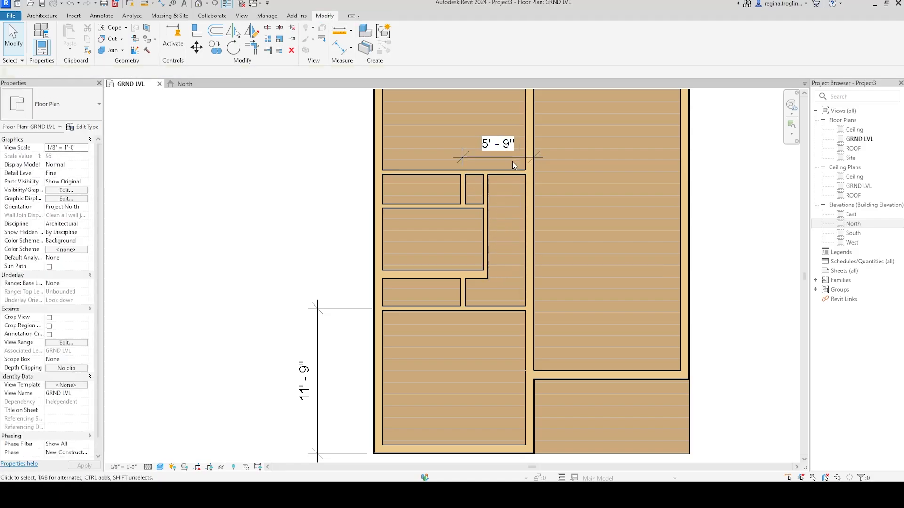
{"action": "left_click", "coordinate": [512, 159]}
{"action": "key", "text": "Delete"}
Step: Edit the witness lines of the vertical 11' 9" dimension to add the centerlines of the three horizontal interior walls above it
{"action": "middle_click_drag", "start_coordinate": [486, 228], "coordinate": [477, 294]}
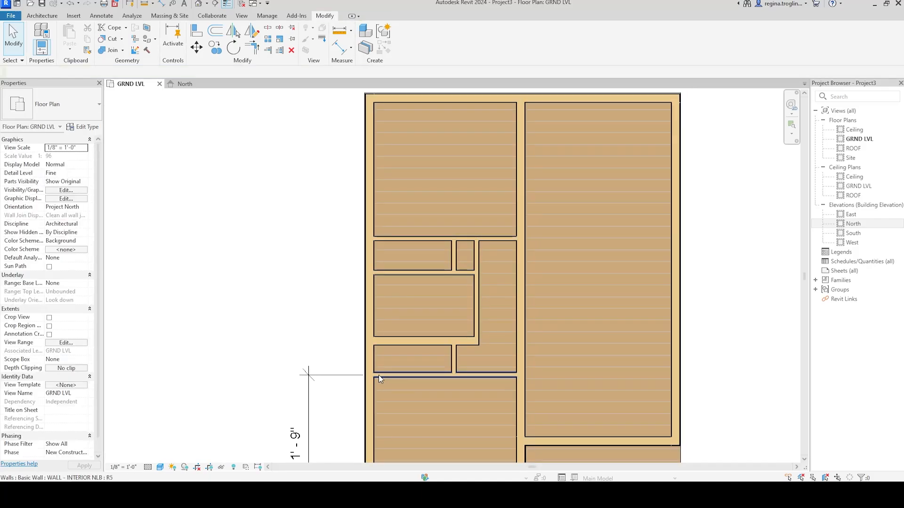
{"action": "middle_click_drag", "start_coordinate": [470, 439], "coordinate": [480, 339]}
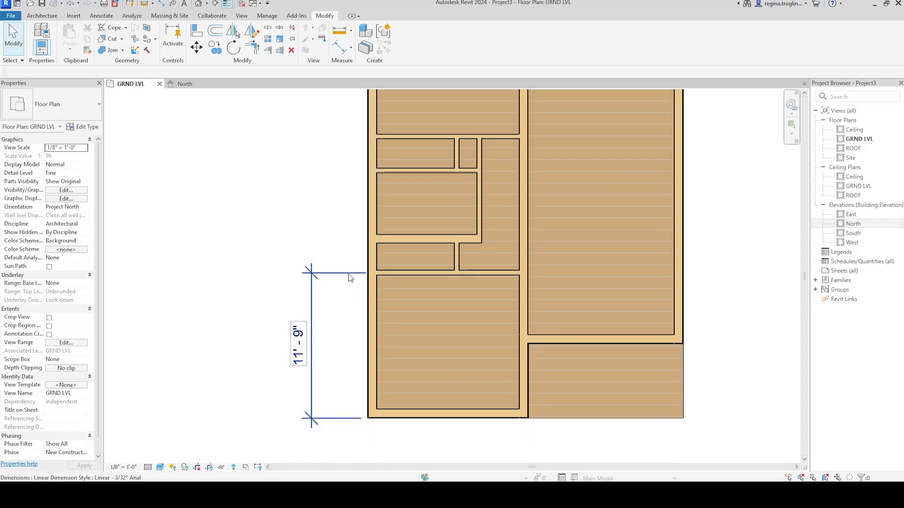
{"action": "left_click", "coordinate": [349, 278]}
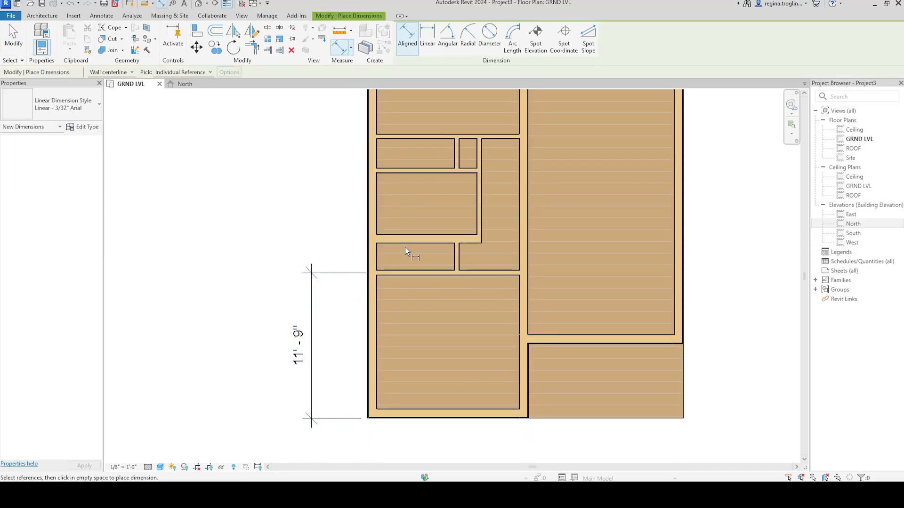
{"action": "left_click", "coordinate": [270, 217]}
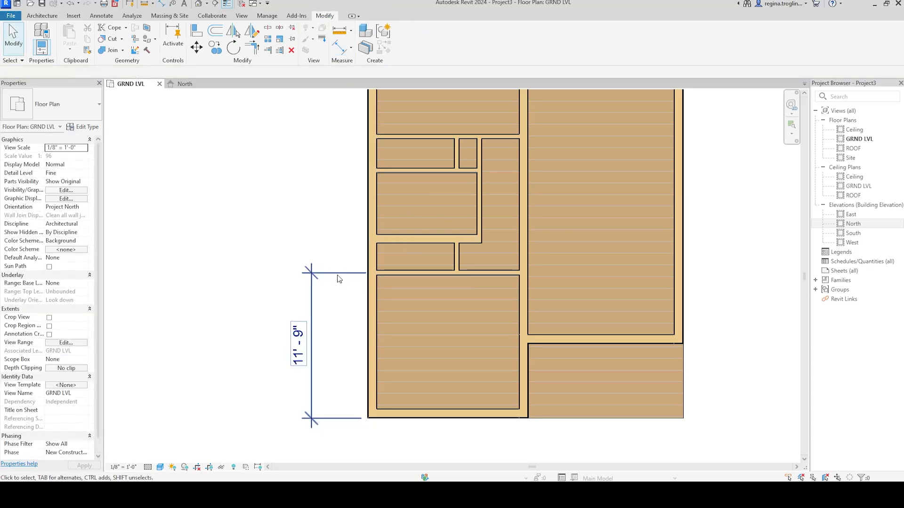
{"action": "left_click", "coordinate": [319, 272]}
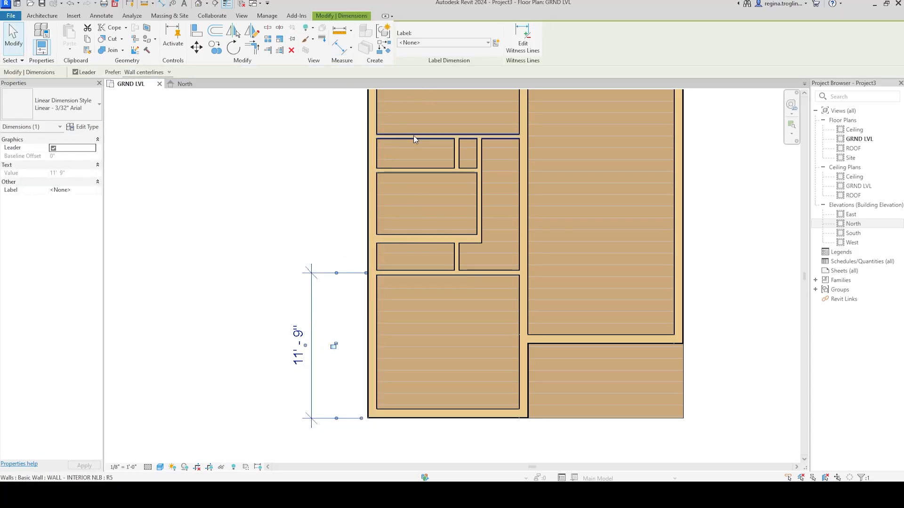
{"action": "left_click", "coordinate": [536, 35]}
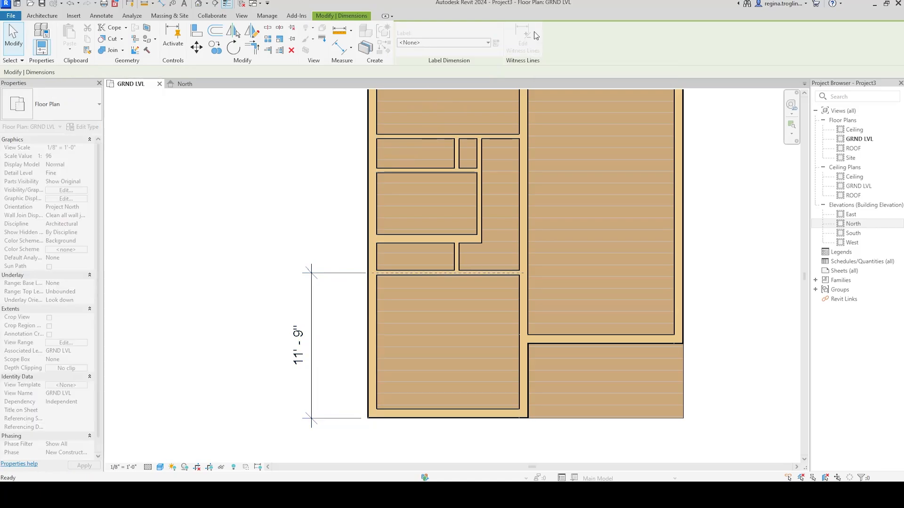
{"action": "scroll", "coordinate": [369, 220], "scroll_direction": "up", "scroll_amount": 3}
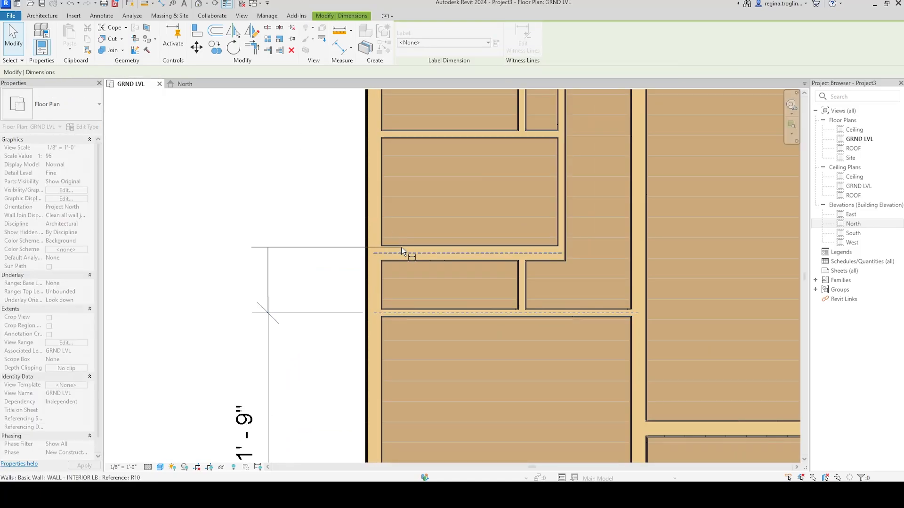
{"action": "left_click", "coordinate": [401, 251]}
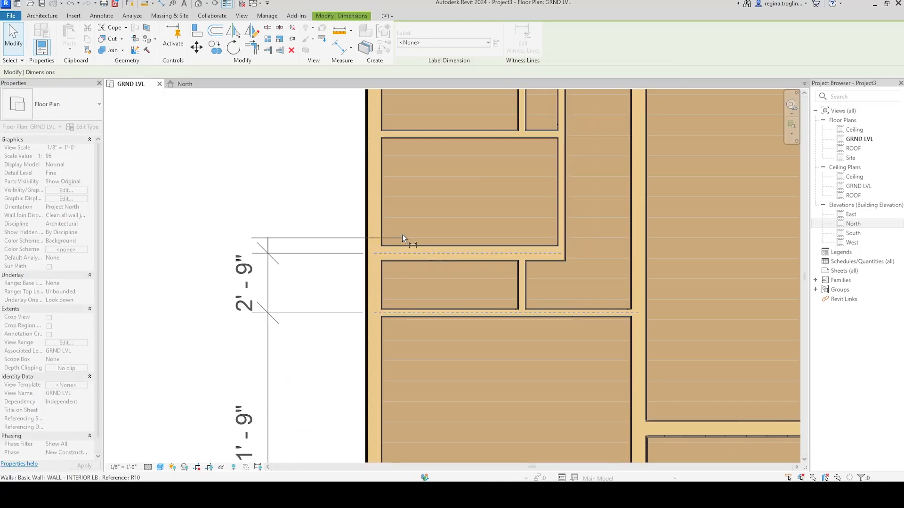
{"action": "left_click", "coordinate": [425, 133]}
{"action": "middle_click_drag", "start_coordinate": [425, 133], "coordinate": [426, 301]}
{"action": "left_click", "coordinate": [426, 284]}
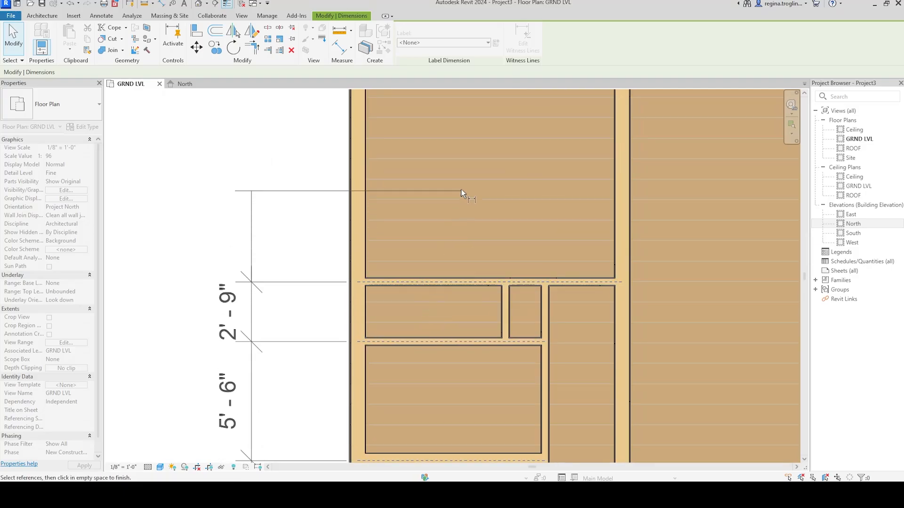
Step: Extend the dimension string to the outer edge of the building's upper exterior wall and finish editing its witness lines
{"action": "middle_click_drag", "start_coordinate": [462, 190], "coordinate": [455, 378]}
{"action": "key", "text": "Tab"}
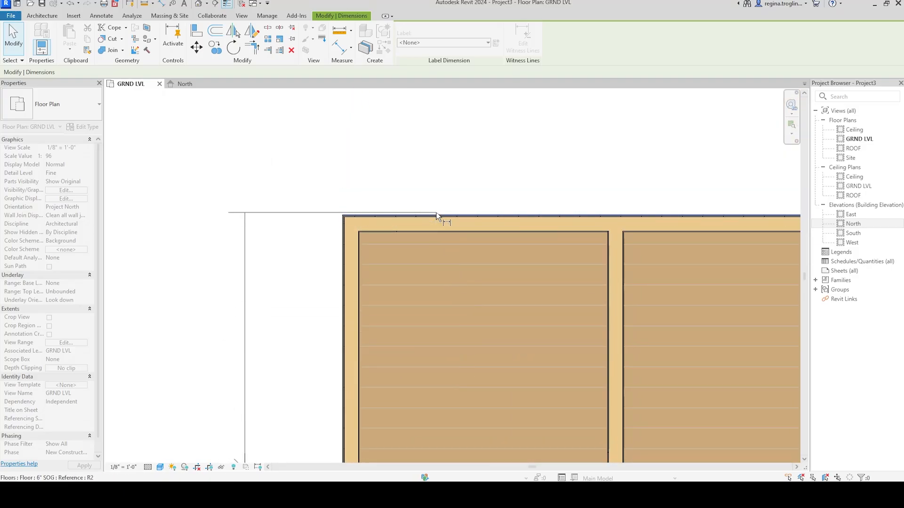
{"action": "left_click", "coordinate": [436, 212]}
{"action": "left_click", "coordinate": [440, 141]}
{"action": "scroll", "coordinate": [439, 141], "scroll_direction": "down", "scroll_amount": 2}
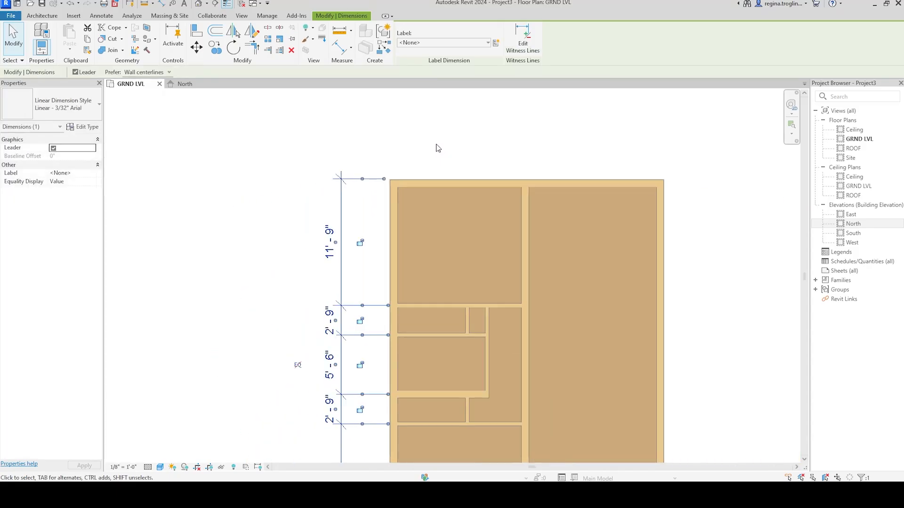
{"action": "middle_click_drag", "start_coordinate": [435, 395], "coordinate": [435, 292]}
{"action": "key", "text": "Escape"}
Step: Examine the full vertical dimension string and select the Bedroom #1 partition to expose its editable dimensions
{"action": "middle_click_drag", "start_coordinate": [424, 418], "coordinate": [417, 377]}
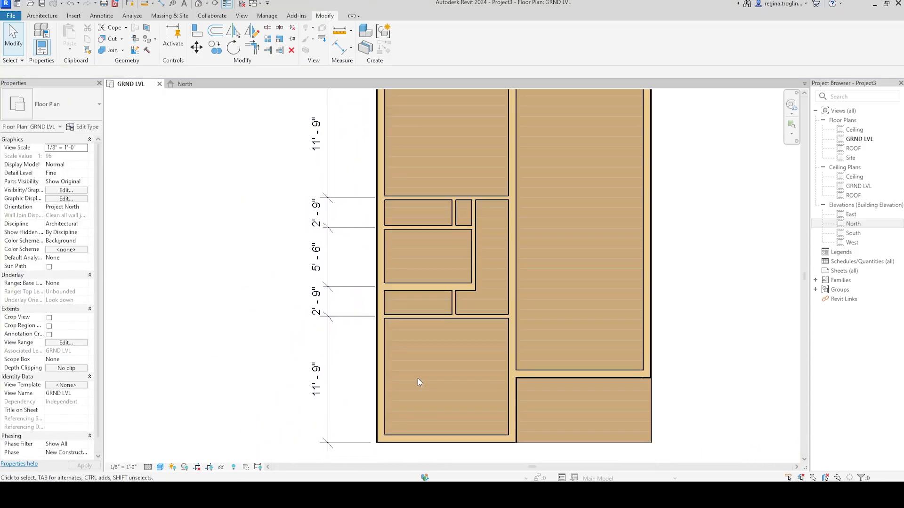
{"action": "scroll", "coordinate": [408, 346], "scroll_direction": "down", "scroll_amount": 1}
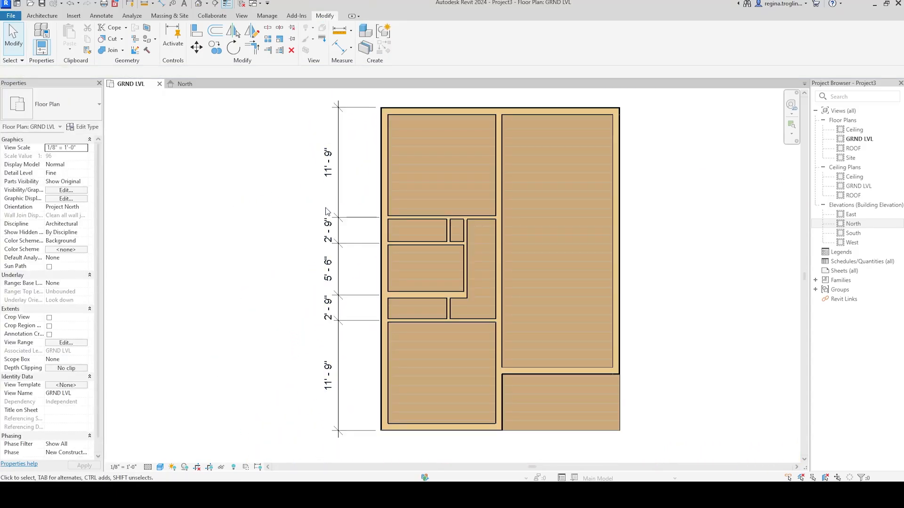
{"action": "scroll", "coordinate": [273, 405], "scroll_direction": "down", "scroll_amount": 2}
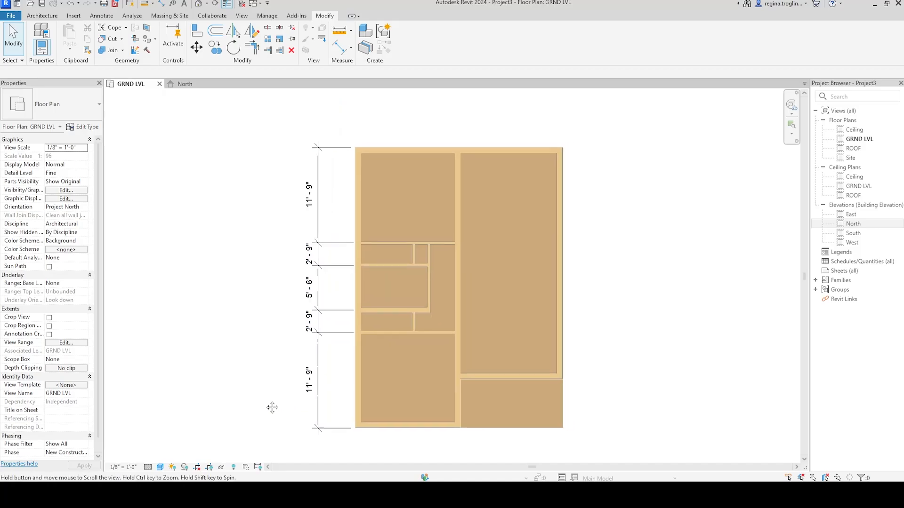
{"action": "scroll", "coordinate": [260, 337], "scroll_direction": "up", "scroll_amount": 2}
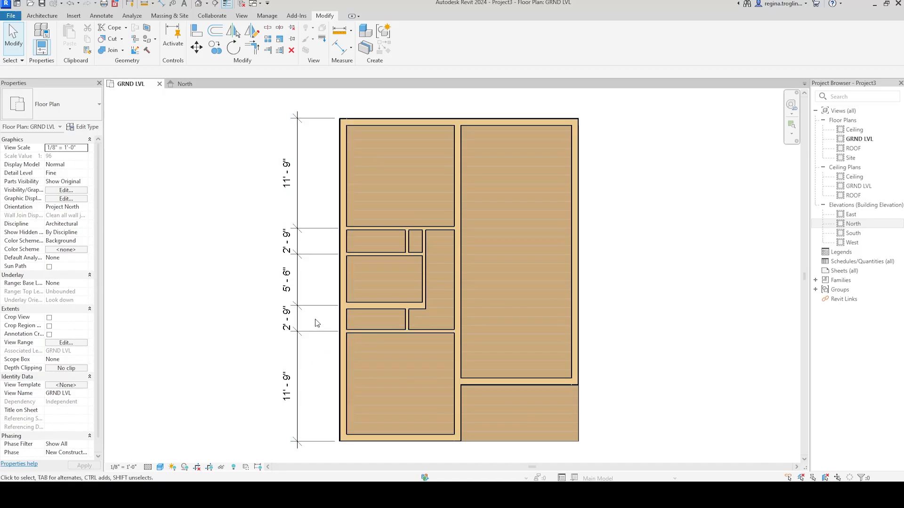
{"action": "left_click", "coordinate": [377, 332]}
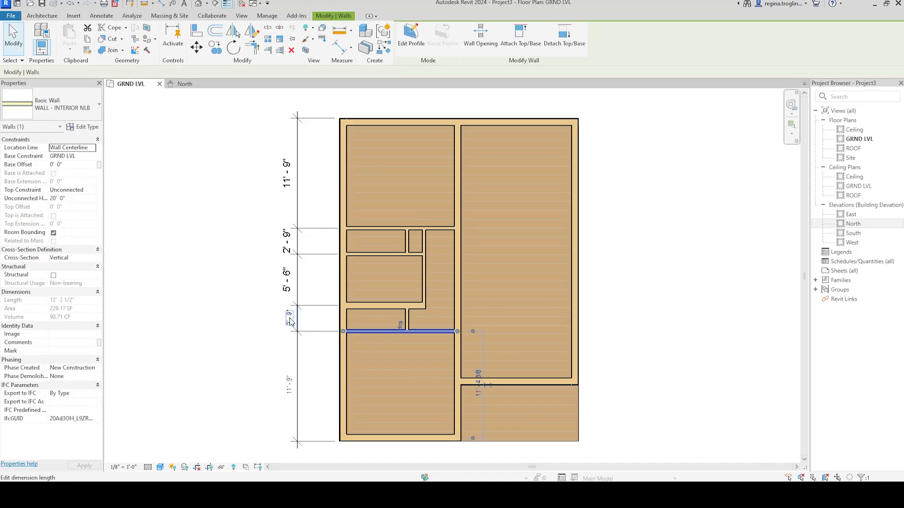
{"action": "left_click", "coordinate": [713, 373]}
{"action": "scroll", "coordinate": [691, 390], "scroll_direction": "down", "scroll_amount": 1}
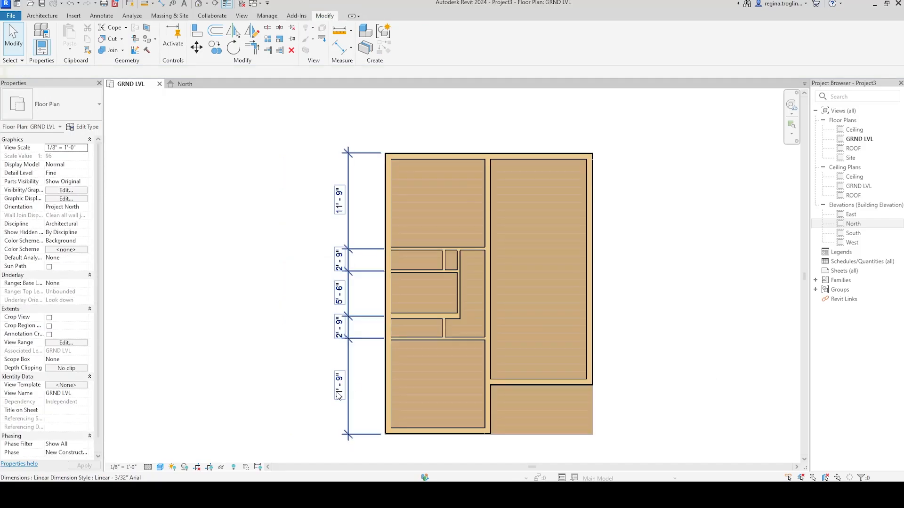
{"action": "left_click", "coordinate": [436, 337]}
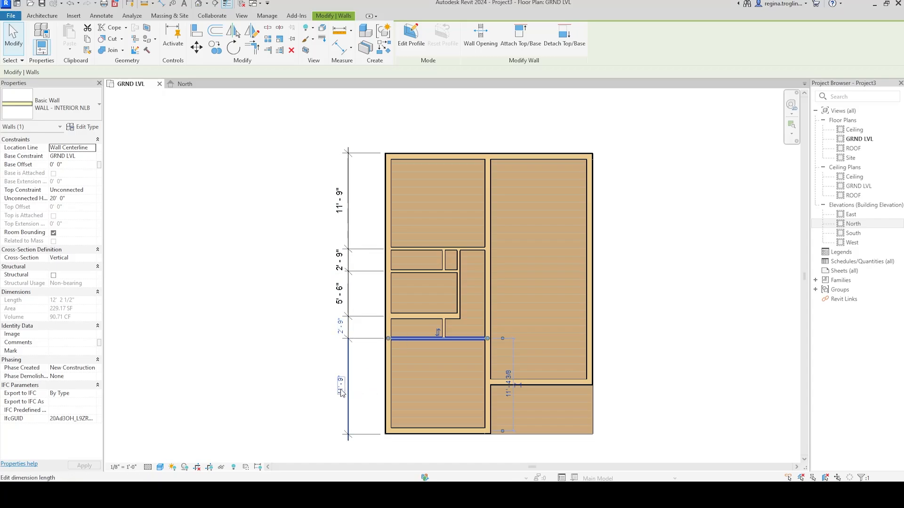
Step: Check the editable dimensions of the lower exterior wall below Bedroom #1, then clear the selection
{"action": "left_click", "coordinate": [440, 432]}
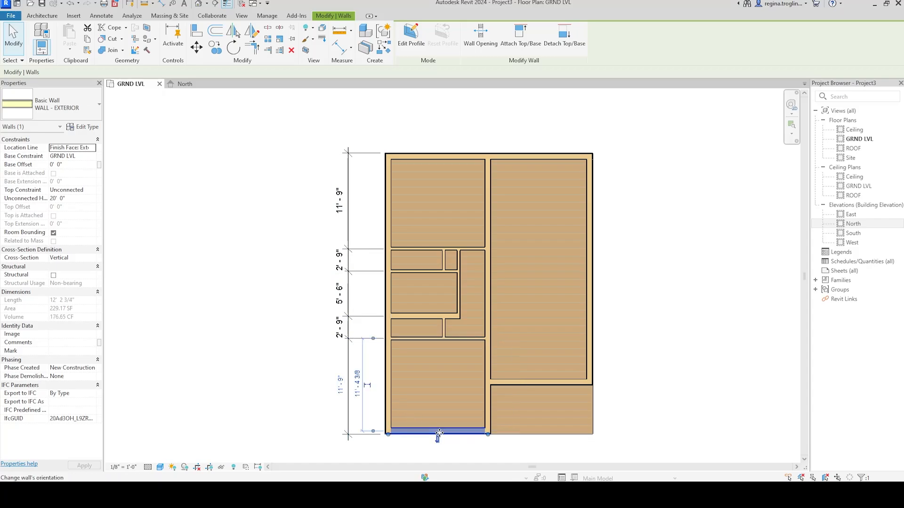
{"action": "left_click", "coordinate": [691, 317]}
{"action": "scroll", "coordinate": [702, 348], "scroll_direction": "down", "scroll_amount": 2}
{"action": "scroll", "coordinate": [605, 393], "scroll_direction": "up", "scroll_amount": 3}
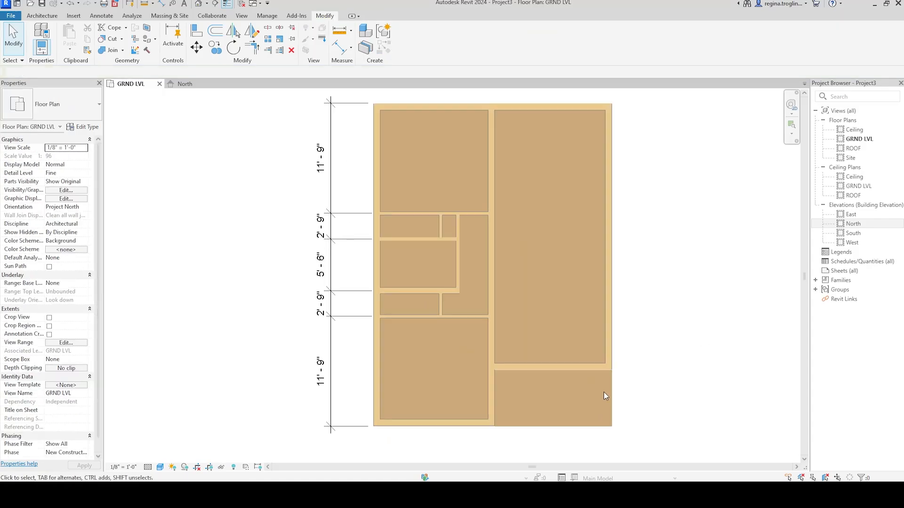
{"action": "middle_click_drag", "start_coordinate": [670, 353], "coordinate": [633, 375]}
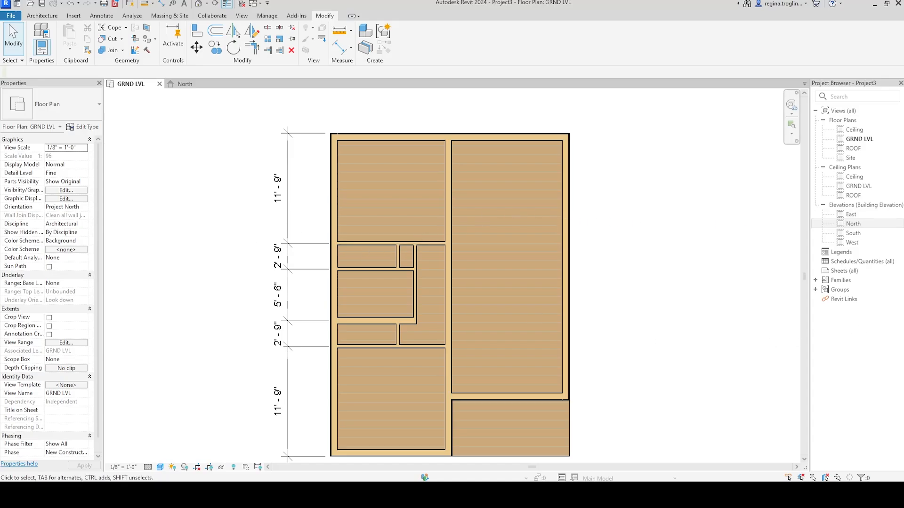
Step: Consult the PDF floor plan for the short kitchen partition beside the refrigerator, then return to the Revit plan
{"action": "left_click_drag", "start_coordinate": [903, 182], "coordinate": [506, 87]}
{"action": "scroll", "coordinate": [508, 279], "scroll_direction": "up", "scroll_amount": 5}
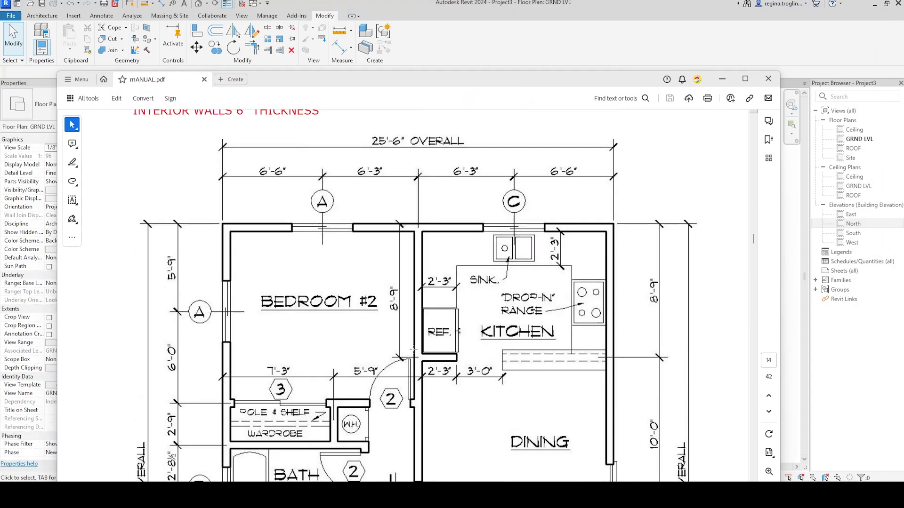
{"action": "left_click_drag", "start_coordinate": [413, 349], "coordinate": [462, 372]}
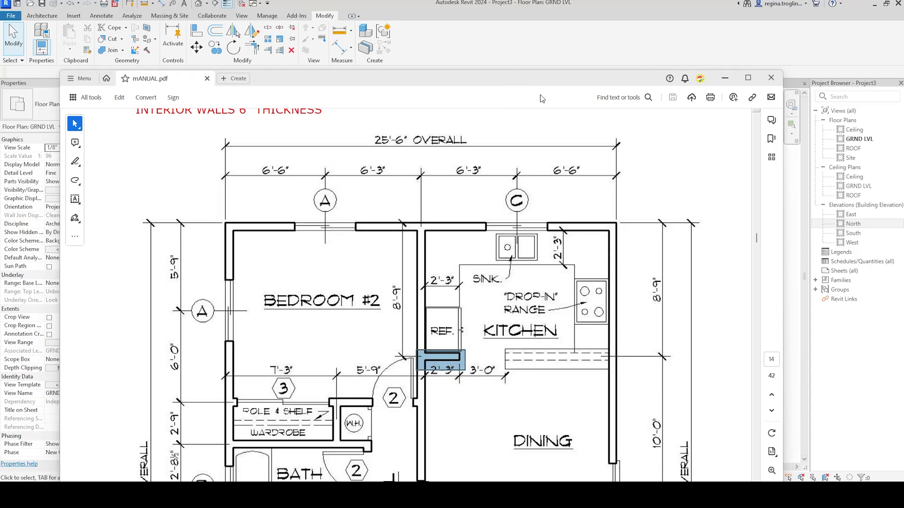
{"action": "left_click", "coordinate": [722, 79]}
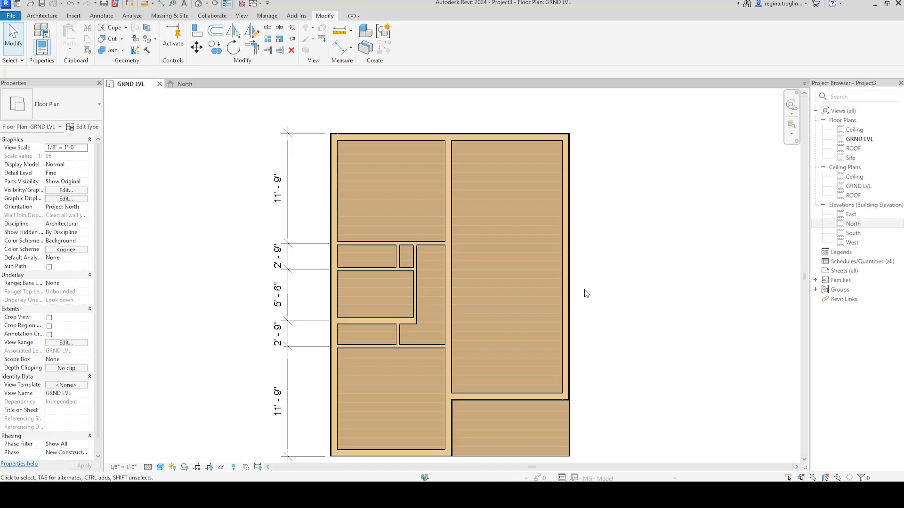
Step: Draw a horizontal WALL - INTERIOR NLB wall across the kitchen area, offset 8' 9" from the outer face of the upper exterior wall
{"action": "scroll", "coordinate": [592, 233], "scroll_direction": "up", "scroll_amount": 5}
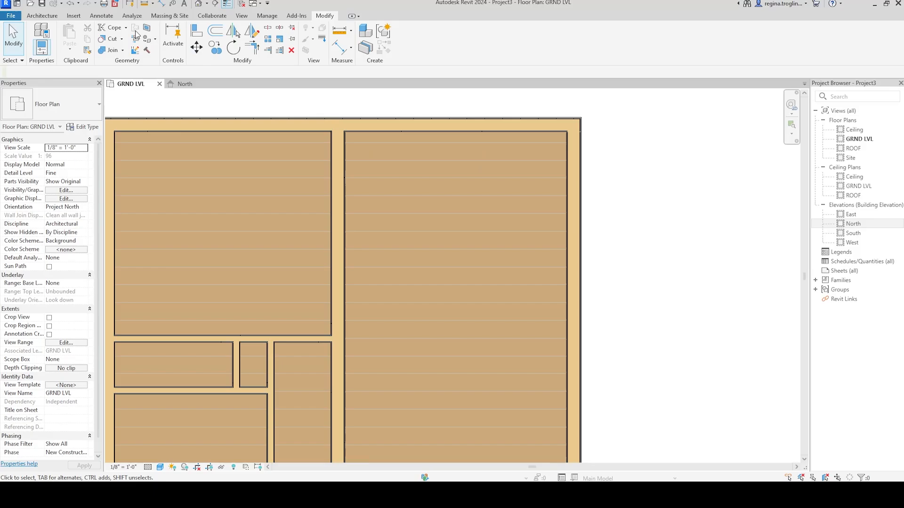
{"action": "left_click", "coordinate": [38, 16]}
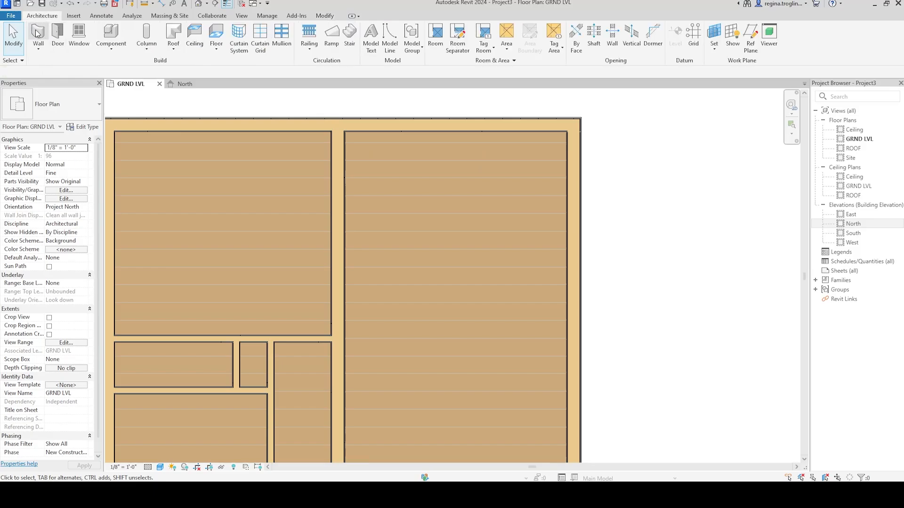
{"action": "left_click", "coordinate": [38, 33]}
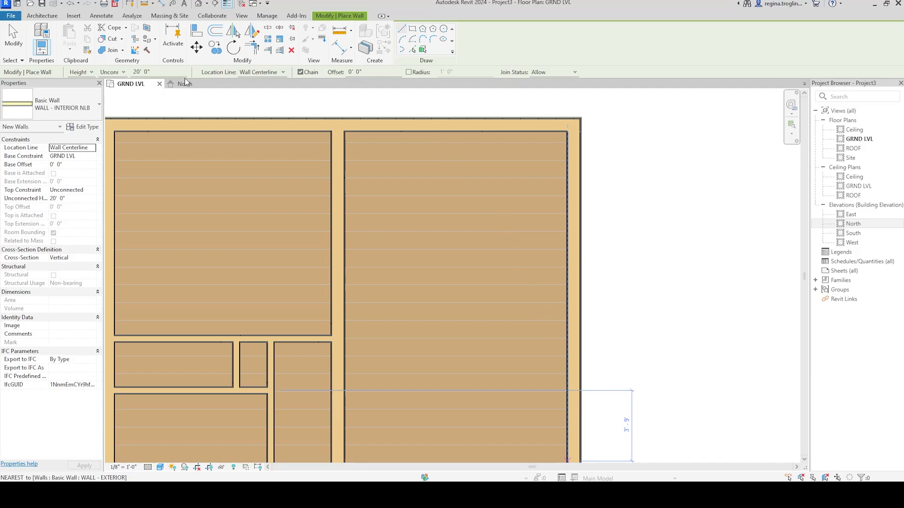
{"action": "left_click", "coordinate": [358, 72]}
{"action": "type", "text": "8"}
{"action": "left_click", "coordinate": [582, 116]}
{"action": "left_click", "coordinate": [292, 282]}
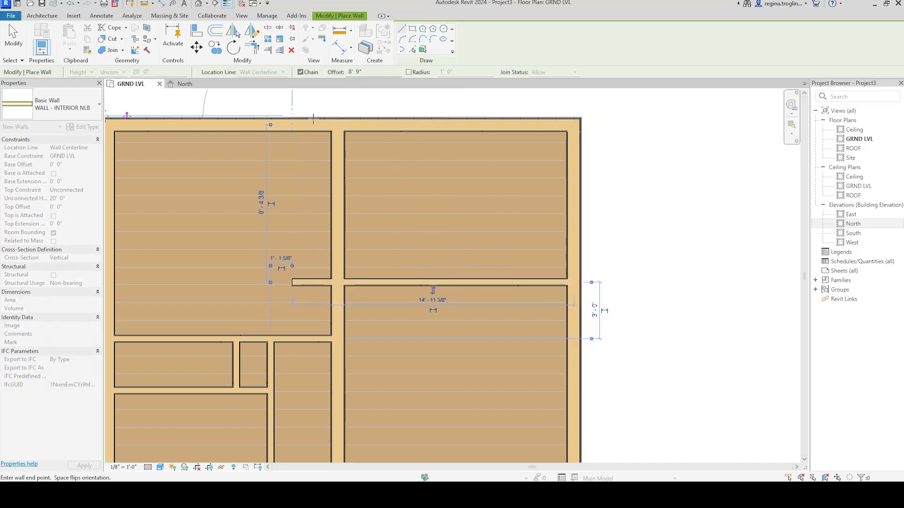
{"action": "key", "text": "Escape"}
{"action": "key", "text": "Escape"}
Step: Shorten the new kitchen wall at both ends to a stub extending about 4' 9" from the central wall
{"action": "left_click", "coordinate": [397, 281]}
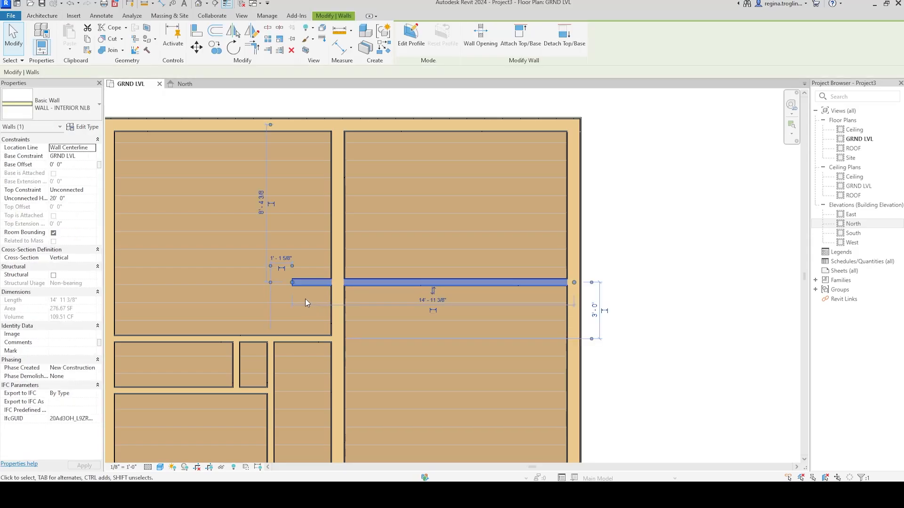
{"action": "left_click_drag", "start_coordinate": [292, 282], "coordinate": [337, 283]}
{"action": "left_click_drag", "start_coordinate": [577, 282], "coordinate": [433, 282]}
{"action": "left_click", "coordinate": [492, 258]}
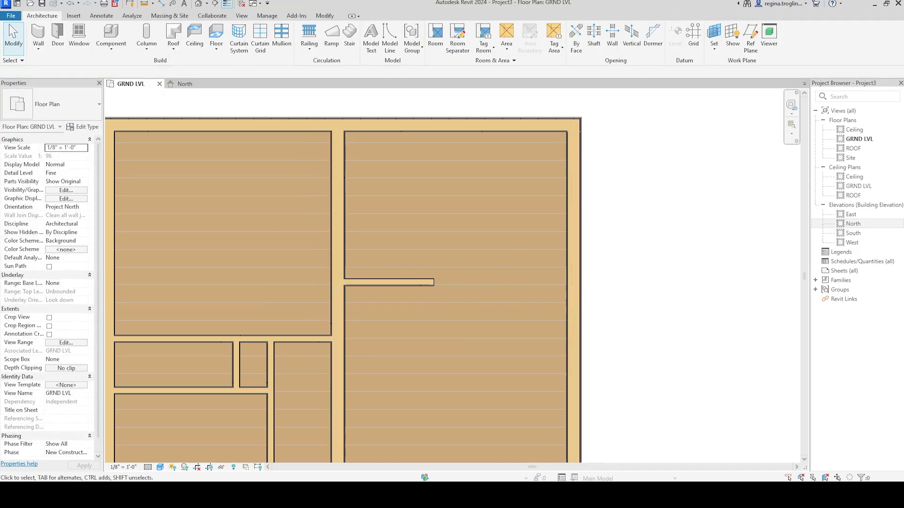
Step: Place an aligned dimension from the central wall's kitchen-side face to the free end of the stub wall
{"action": "left_click_drag", "start_coordinate": [903, 28], "coordinate": [903, 164]}
{"action": "scroll", "coordinate": [455, 261], "scroll_direction": "up", "scroll_amount": 3}
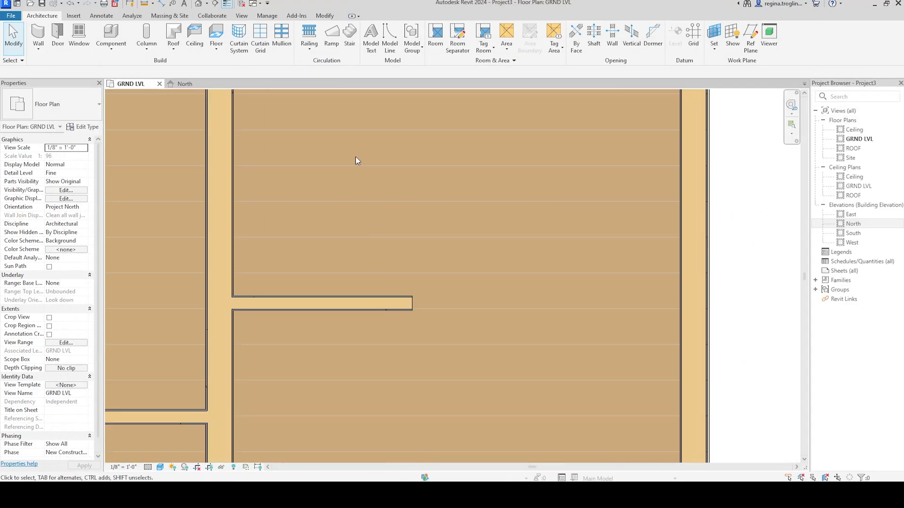
{"action": "left_click", "coordinate": [164, 3]}
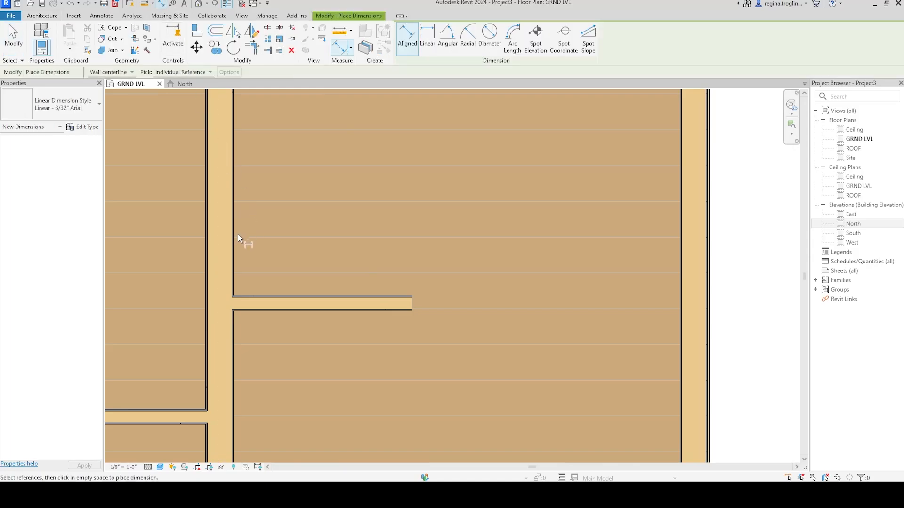
{"action": "left_click", "coordinate": [235, 238]}
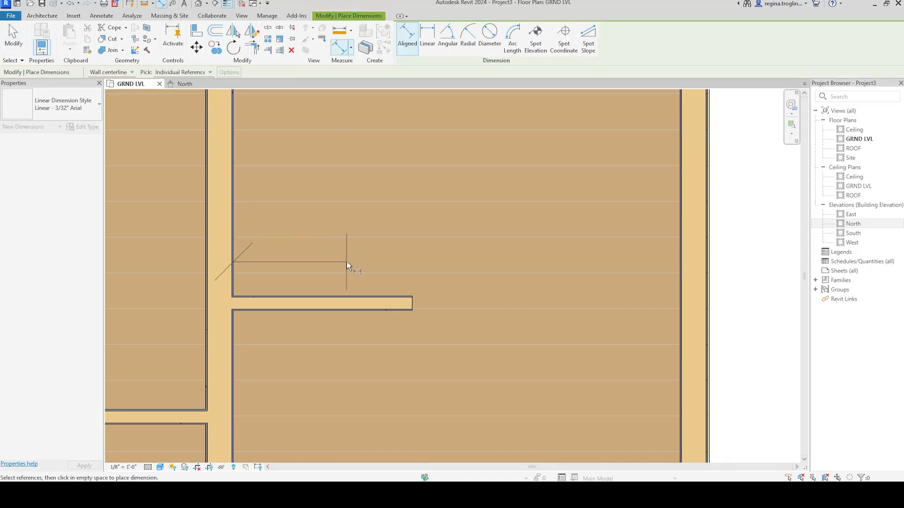
{"action": "left_click", "coordinate": [410, 300]}
{"action": "left_click", "coordinate": [399, 207]}
{"action": "key", "text": "Escape"}
{"action": "key", "text": "Escape"}
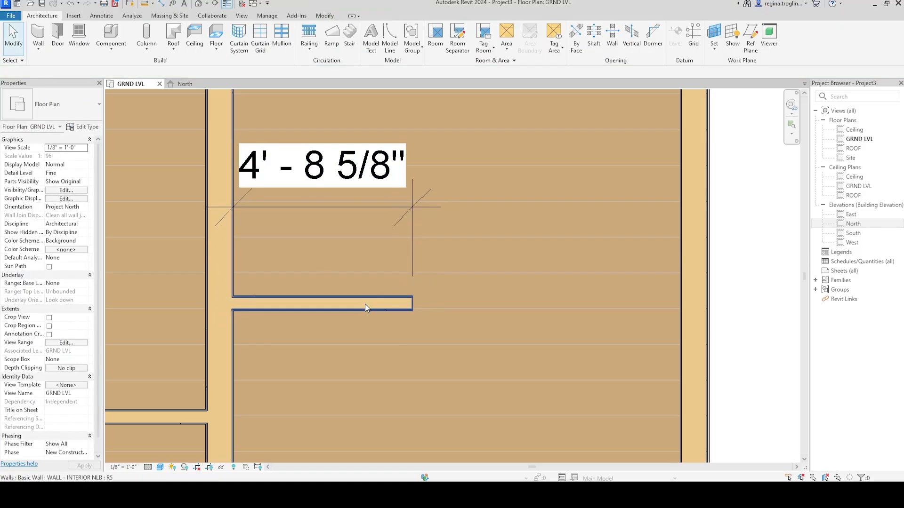
Step: Set the stub wall's projection from the central wall to 2' 3", then delete its dimension
{"action": "left_click", "coordinate": [365, 306]}
{"action": "left_click", "coordinate": [322, 185]}
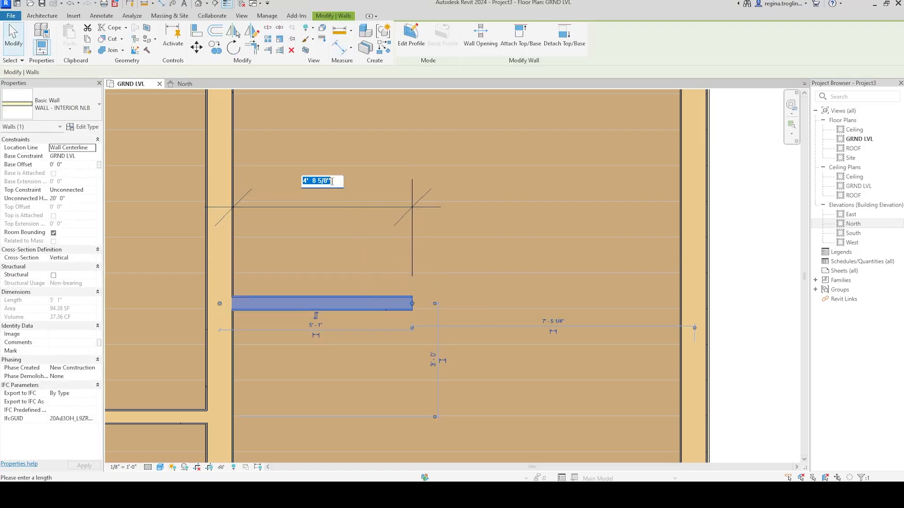
{"action": "type", "text": "2' - 3"}
{"action": "key", "text": "Return"}
{"action": "scroll", "coordinate": [332, 180], "scroll_direction": "down", "scroll_amount": 2}
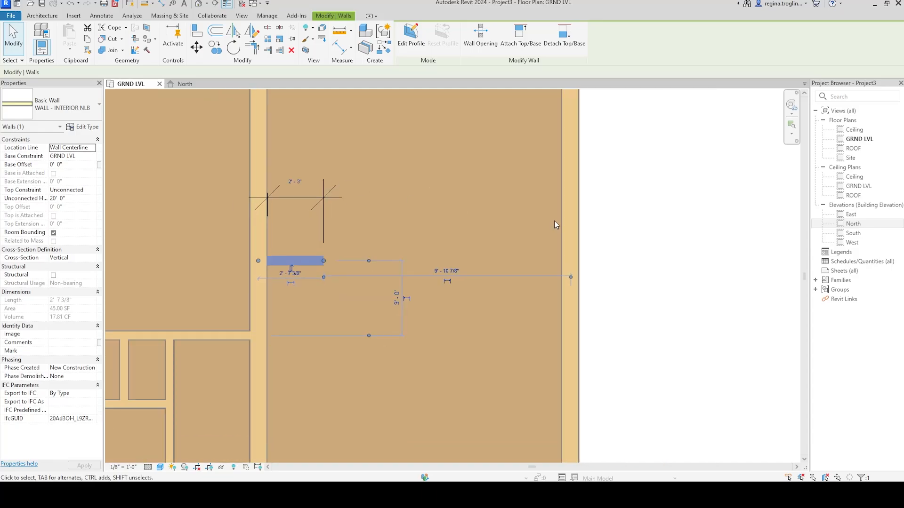
{"action": "left_click", "coordinate": [554, 221]}
{"action": "left_click", "coordinate": [322, 202]}
{"action": "key", "text": "Delete"}
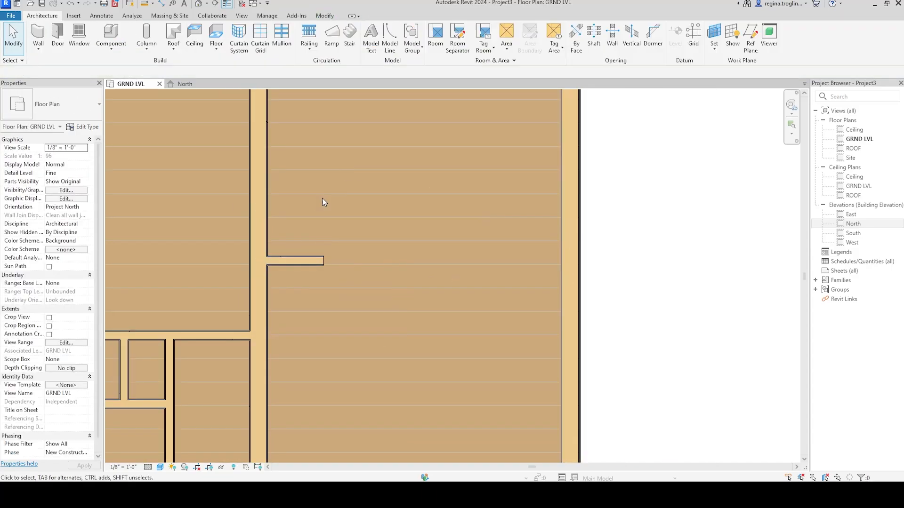
Step: Draw a horizontal reference plane from the middle of the kitchen stub wall's end to beyond the opposite exterior wall
{"action": "scroll", "coordinate": [322, 200], "scroll_direction": "down", "scroll_amount": 3}
{"action": "scroll", "coordinate": [322, 198], "scroll_direction": "down", "scroll_amount": 1}
{"action": "middle_click_drag", "start_coordinate": [322, 198], "coordinate": [391, 244]}
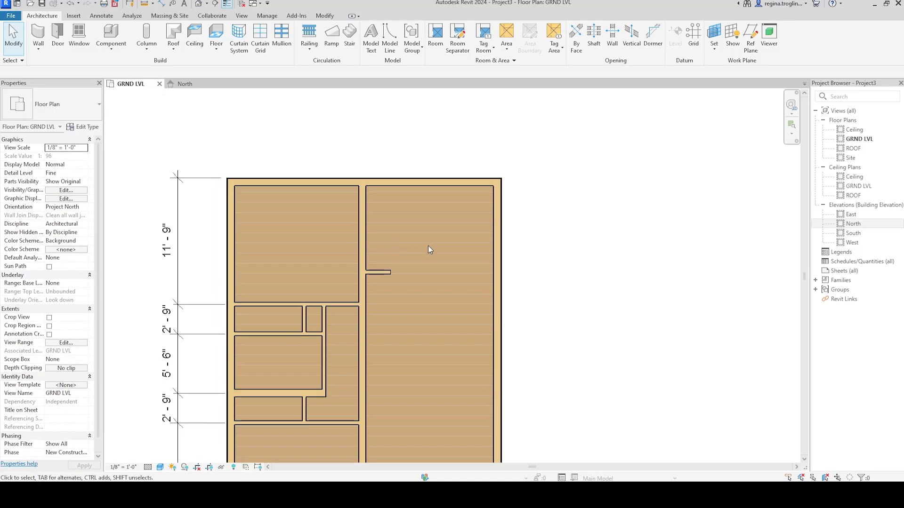
{"action": "scroll", "coordinate": [429, 245], "scroll_direction": "up", "scroll_amount": 5}
{"action": "left_click", "coordinate": [750, 38]}
{"action": "scroll", "coordinate": [521, 269], "scroll_direction": "up", "scroll_amount": 3}
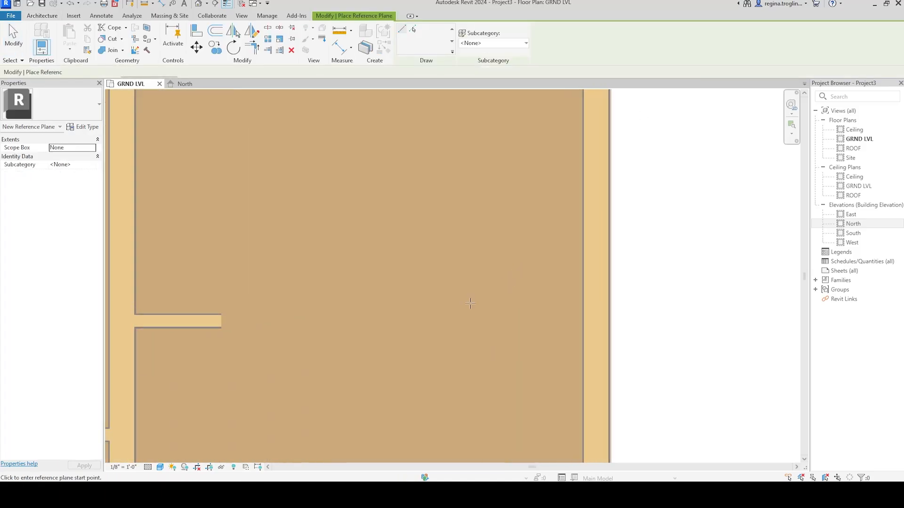
{"action": "left_click", "coordinate": [220, 321]}
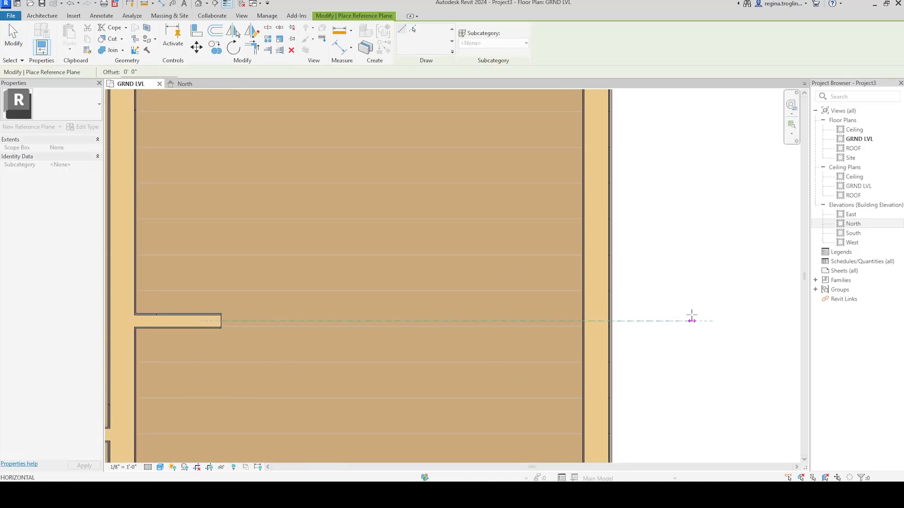
{"action": "left_click", "coordinate": [692, 321]}
{"action": "key", "text": "Escape"}
{"action": "key", "text": "Escape"}
Step: Select all instances of the WALL - EXTERIOR type, starting from the upper exterior wall
{"action": "scroll", "coordinate": [716, 236], "scroll_direction": "down", "scroll_amount": 4}
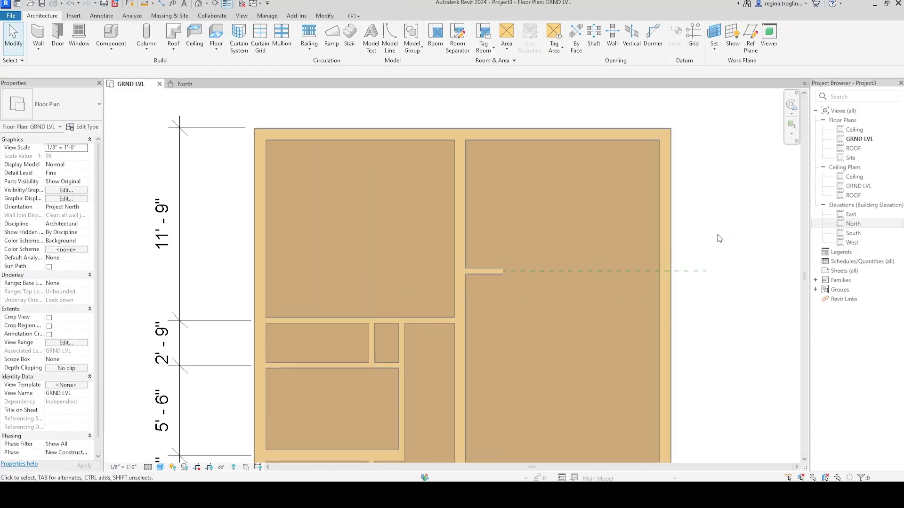
{"action": "middle_click_drag", "start_coordinate": [788, 391], "coordinate": [696, 341]}
{"action": "scroll", "coordinate": [696, 341], "scroll_direction": "down", "scroll_amount": 3}
{"action": "middle_click_drag", "start_coordinate": [676, 385], "coordinate": [651, 354]}
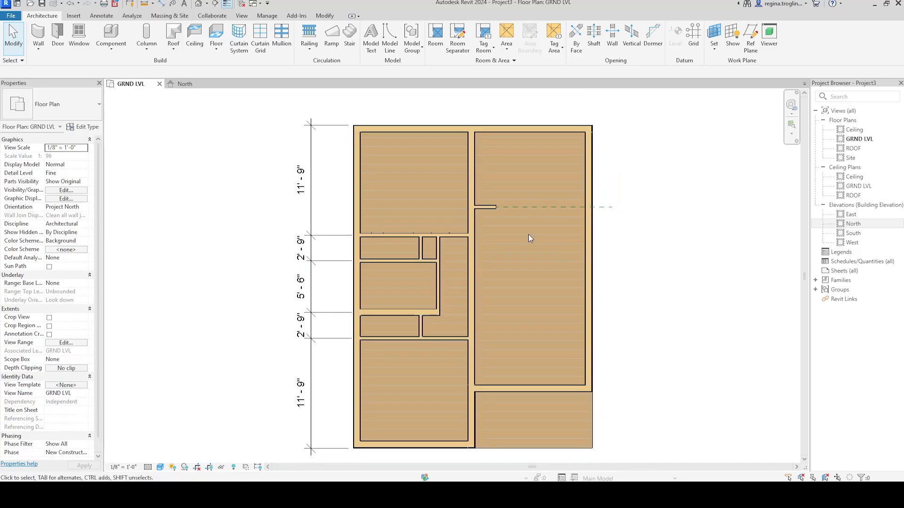
{"action": "left_click", "coordinate": [455, 127]}
{"action": "right_click", "coordinate": [453, 124]}
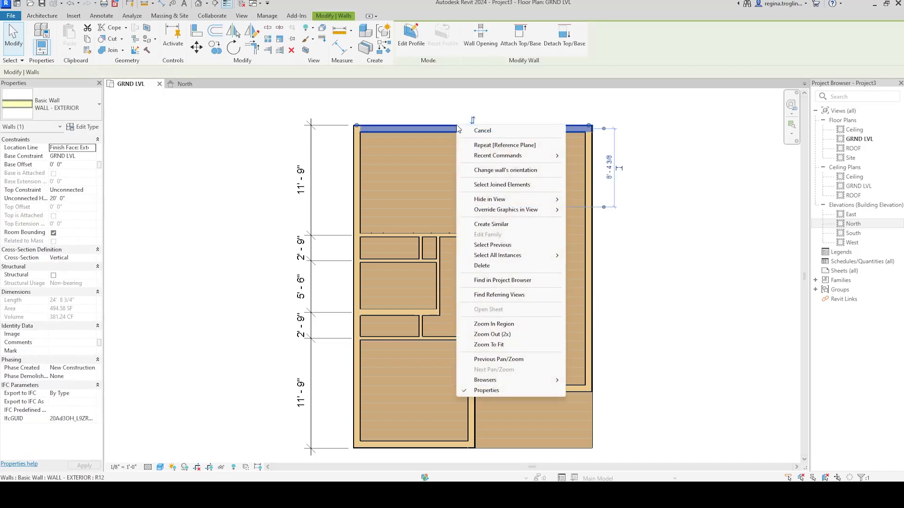
{"action": "mouse_move", "coordinate": [518, 255]}
{"action": "left_click", "coordinate": [594, 269]}
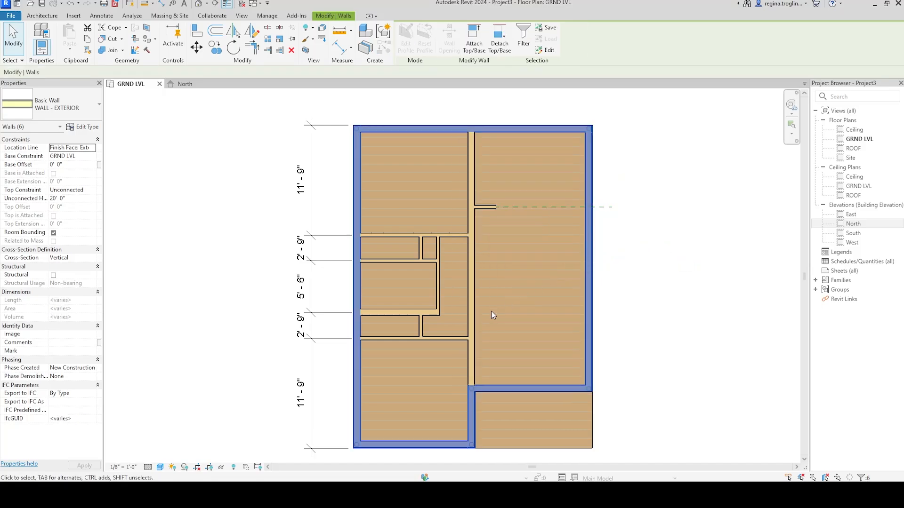
Step: Add all nine interior walls to the exterior wall selection and set their top constraint to Up to level: Ceiling
{"action": "left_click", "coordinate": [472, 304], "text": "ctrl"}
{"action": "left_click", "coordinate": [423, 338], "text": "ctrl"}
{"action": "left_click", "coordinate": [420, 329], "text": "ctrl"}
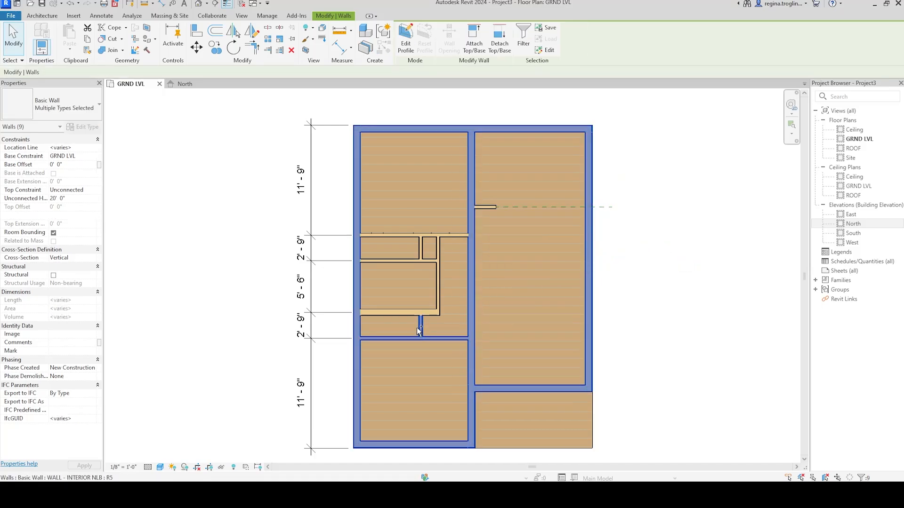
{"action": "left_click", "coordinate": [429, 313], "text": "ctrl"}
{"action": "left_click", "coordinate": [439, 290], "text": "ctrl"}
{"action": "left_click", "coordinate": [427, 259], "text": "ctrl"}
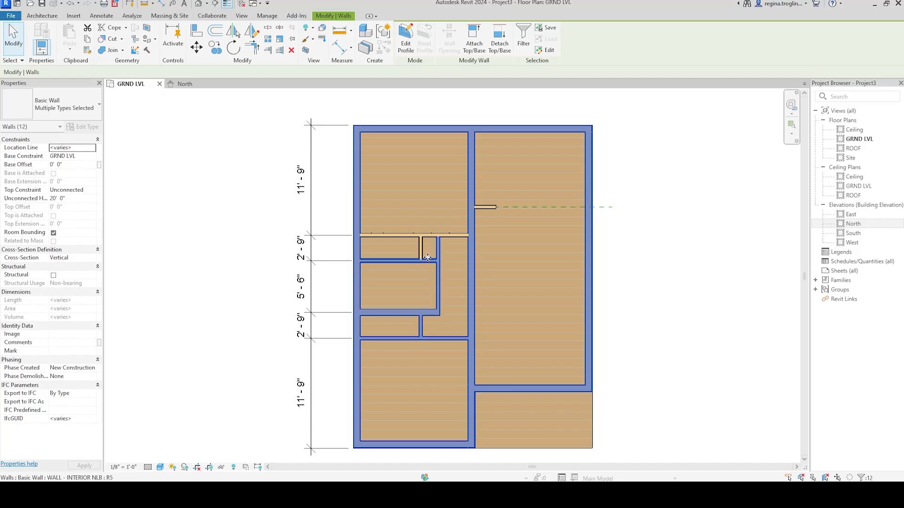
{"action": "left_click", "coordinate": [421, 249], "text": "ctrl"}
{"action": "left_click", "coordinate": [456, 234], "text": "ctrl"}
{"action": "left_click", "coordinate": [490, 206], "text": "ctrl"}
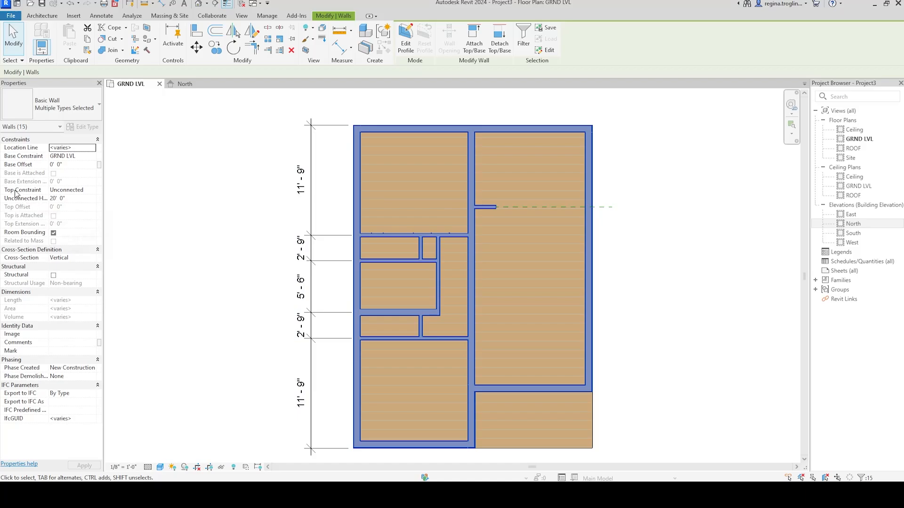
{"action": "left_click", "coordinate": [92, 191]}
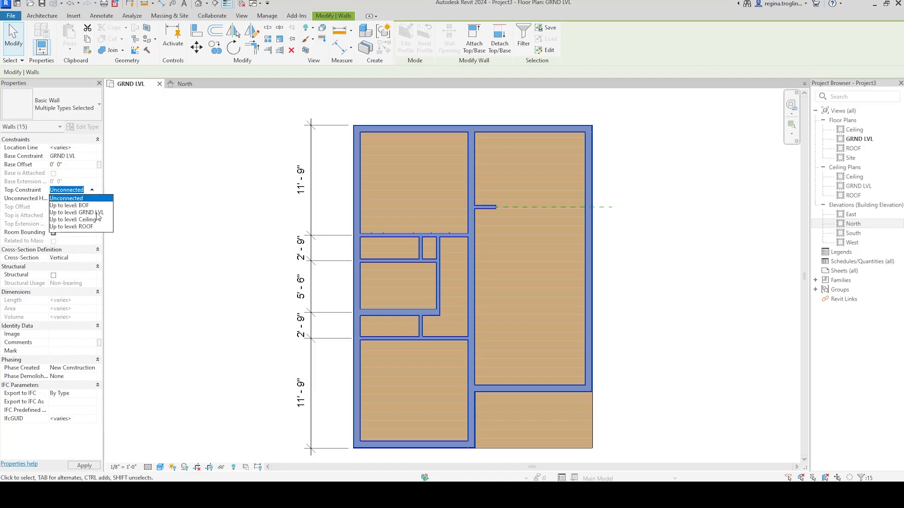
{"action": "left_click", "coordinate": [70, 208]}
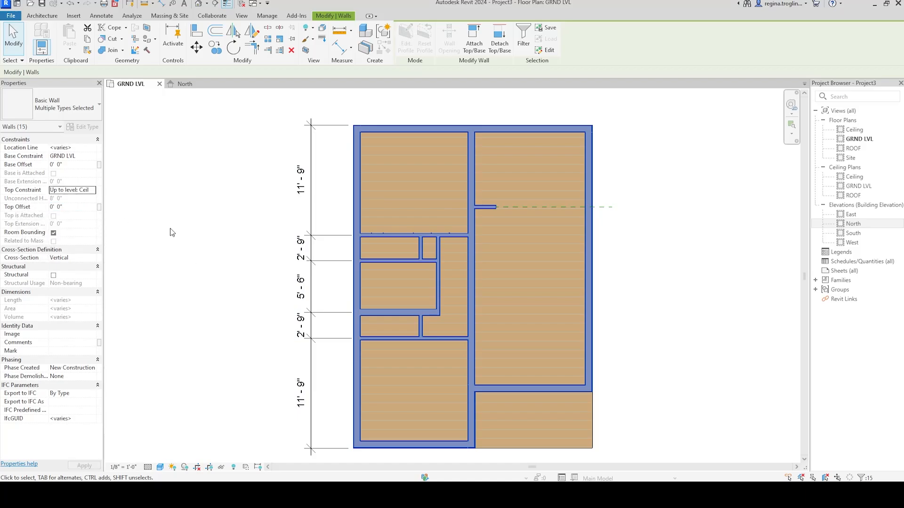
{"action": "left_click", "coordinate": [205, 247]}
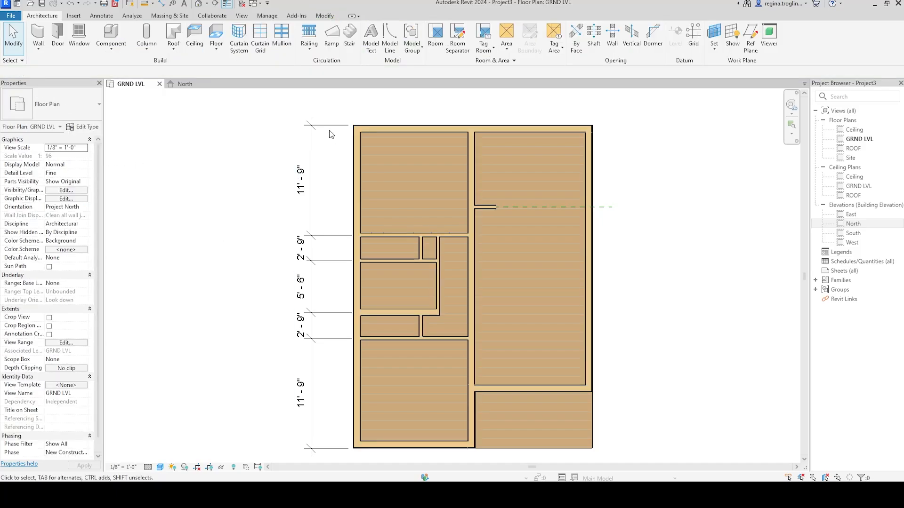
Step: Examine the walls' height against the levels in the North elevation, then return to the GRND LVL plan
{"action": "left_click", "coordinate": [184, 85]}
{"action": "scroll", "coordinate": [413, 288], "scroll_direction": "down", "scroll_amount": 4}
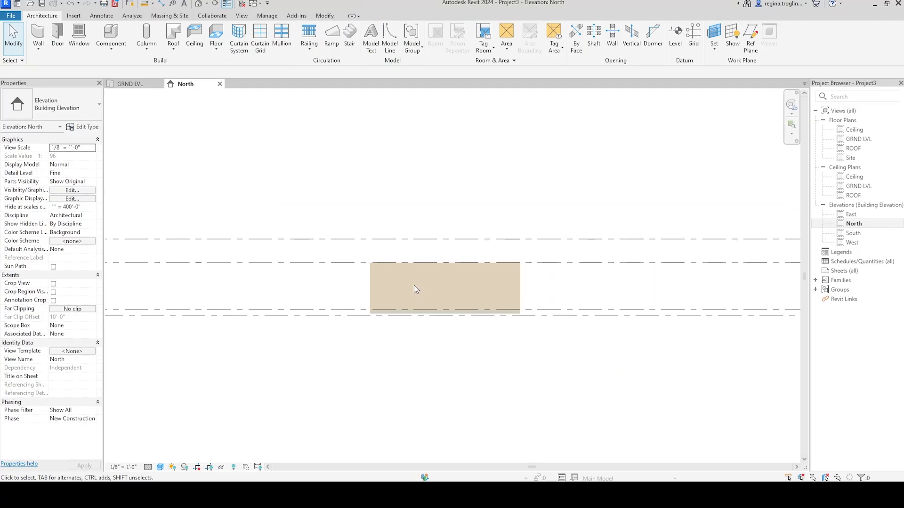
{"action": "middle_click_drag", "start_coordinate": [666, 390], "coordinate": [478, 386]}
{"action": "scroll", "coordinate": [427, 367], "scroll_direction": "down", "scroll_amount": 1}
{"action": "middle_click_drag", "start_coordinate": [428, 367], "coordinate": [551, 352]}
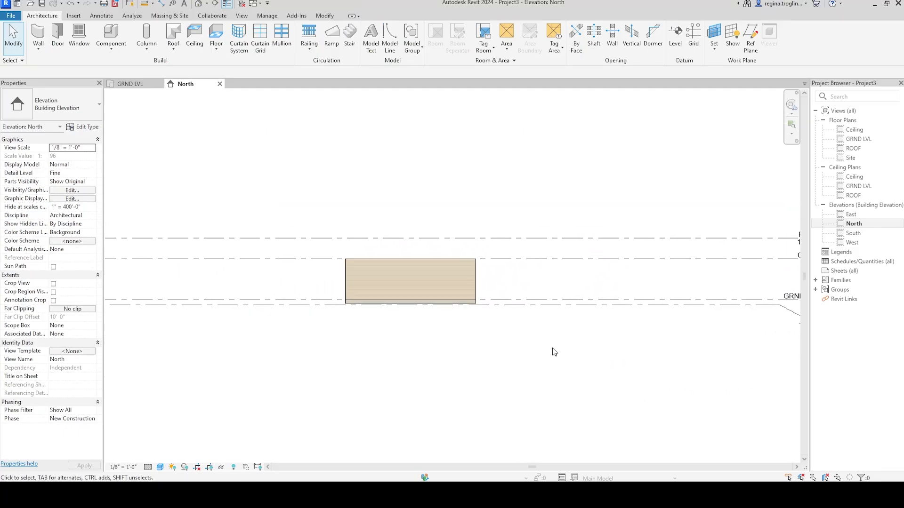
{"action": "scroll", "coordinate": [555, 353], "scroll_direction": "down", "scroll_amount": 2}
{"action": "left_click", "coordinate": [130, 83]}
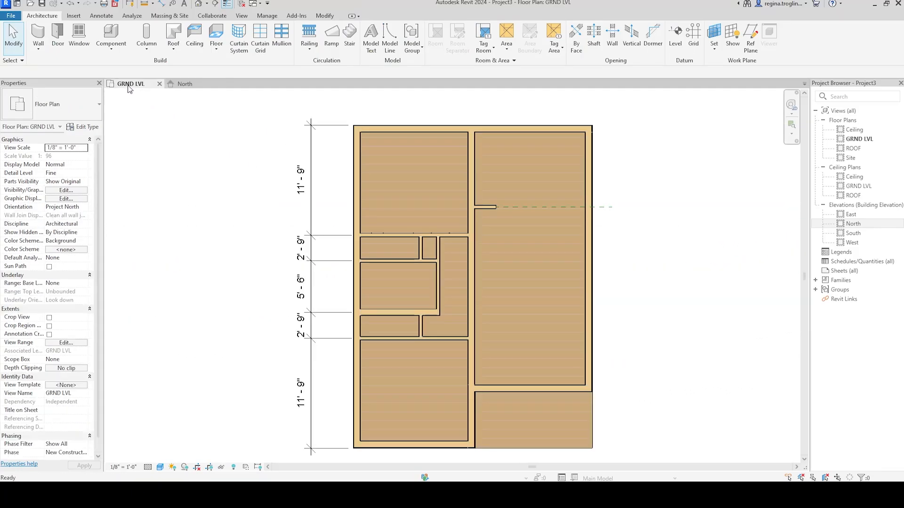
{"action": "middle_click_drag", "start_coordinate": [762, 299], "coordinate": [764, 291]}
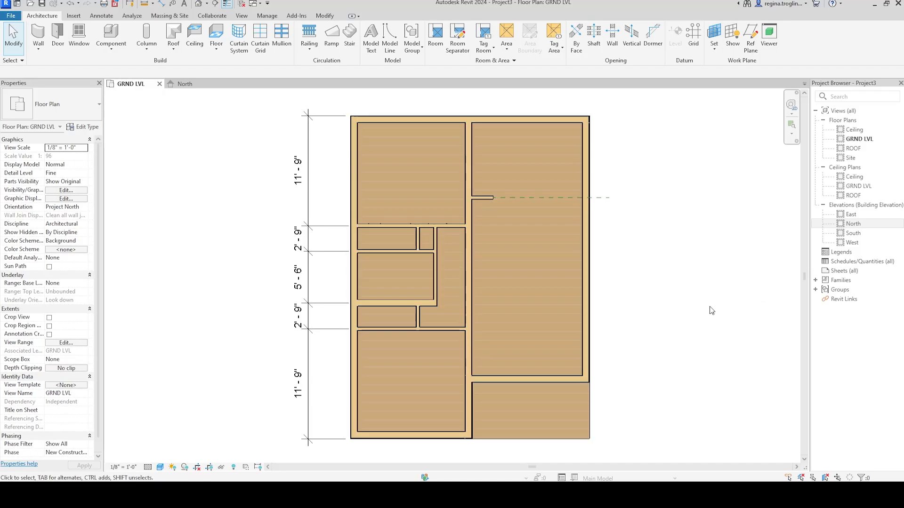